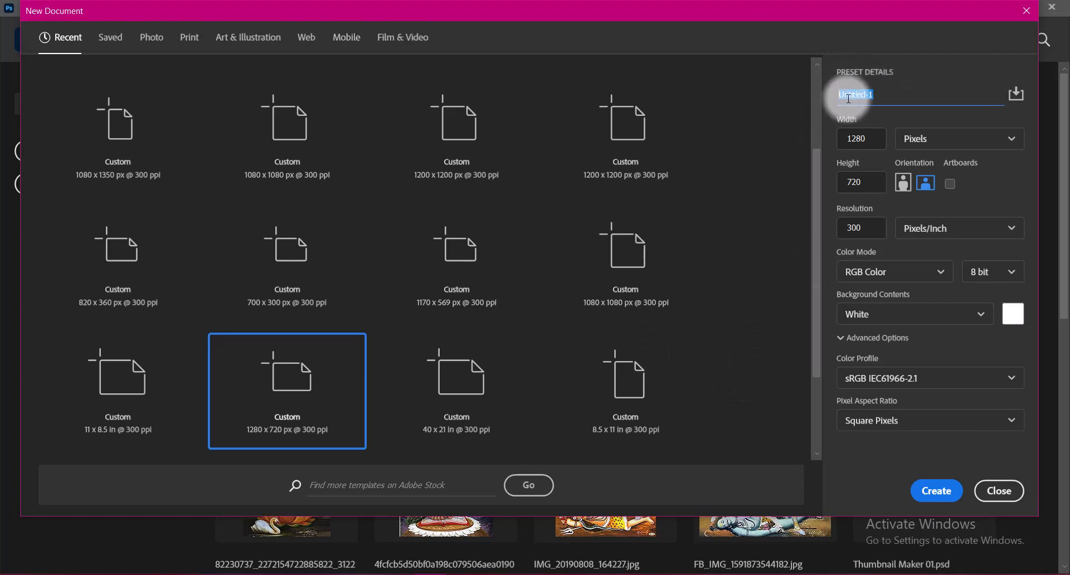
Step: Create a document named "Educational YouTube Thumbnail" at 1280 x 720 pixels, 300 pixels/inch, RGB Color with a white background
drag(848, 96, 916, 98)
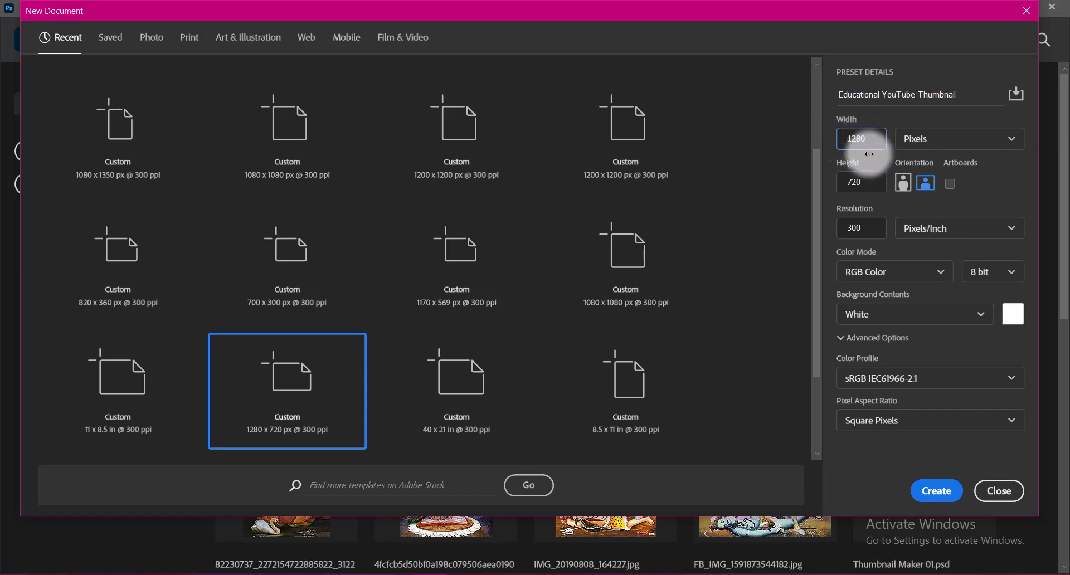
click(943, 140)
click(942, 165)
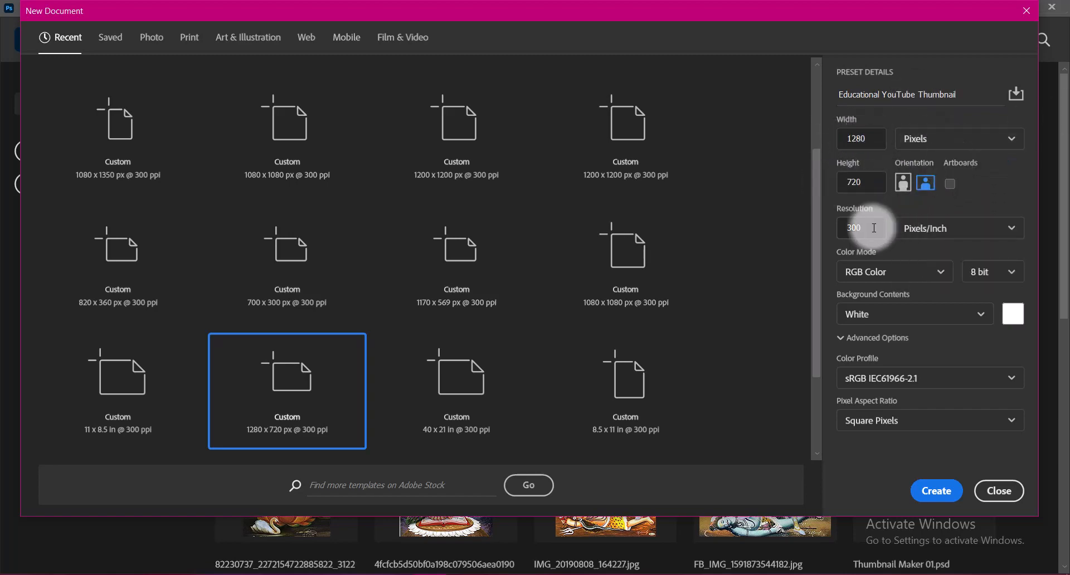
click(874, 272)
click(889, 348)
click(914, 377)
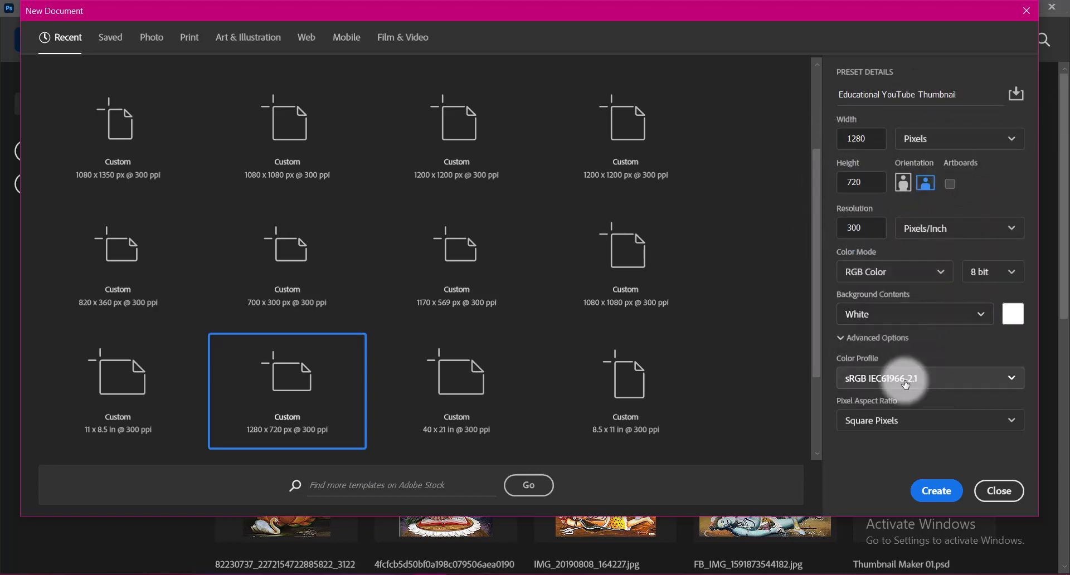
click(903, 248)
click(938, 486)
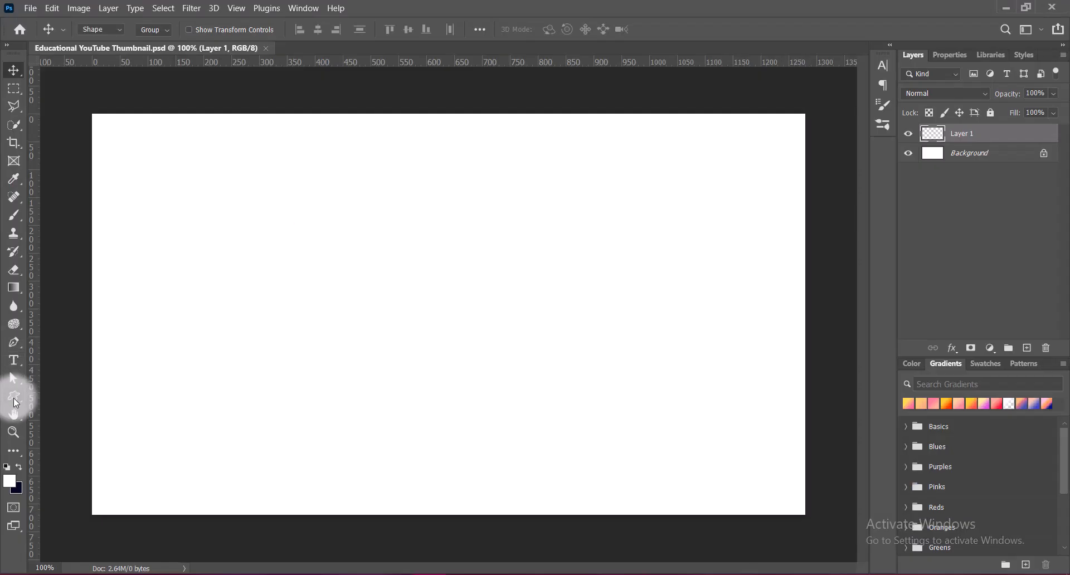
Step: Draw a white rectangle shape that covers the whole canvas
click(14, 398)
drag(84, 107, 812, 521)
click(14, 70)
click(913, 55)
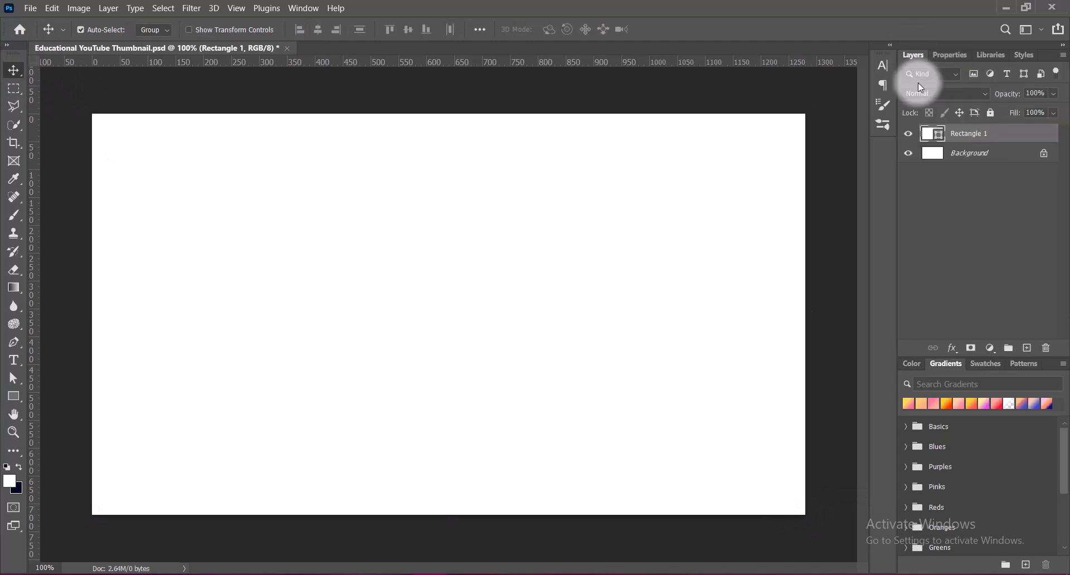
Step: Add a Gradient Overlay layer style to the rectangle with the Radial style and reversed colors
right_click(920, 134)
click(928, 140)
click(534, 236)
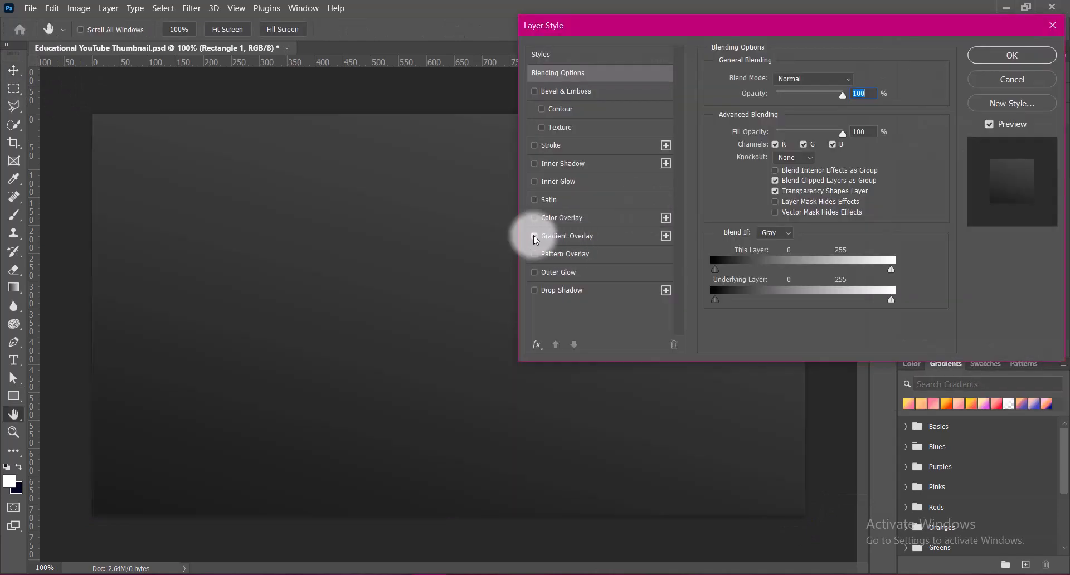
click(573, 240)
click(830, 129)
click(802, 151)
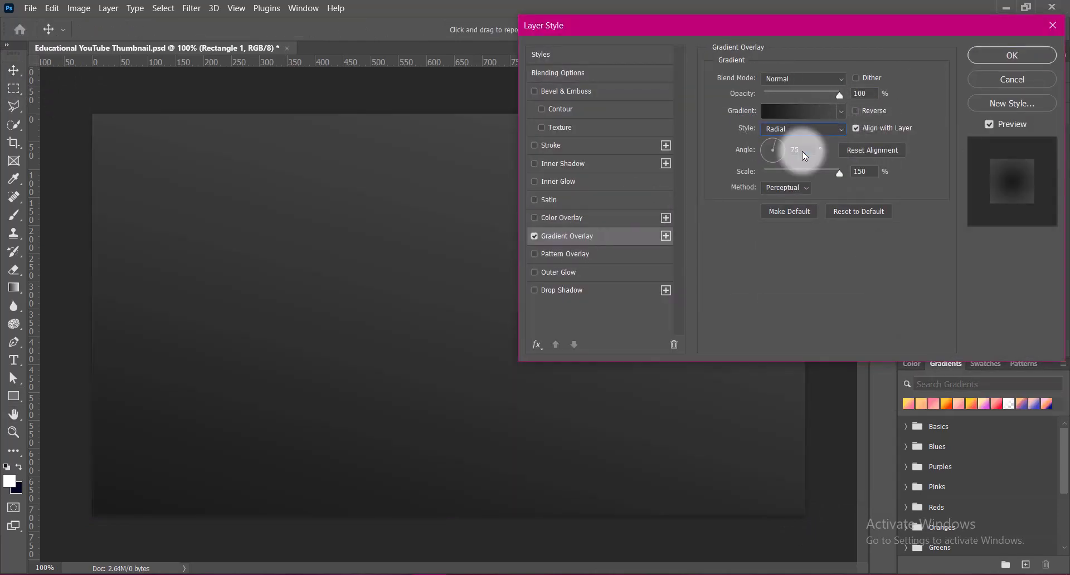
click(840, 132)
click(841, 133)
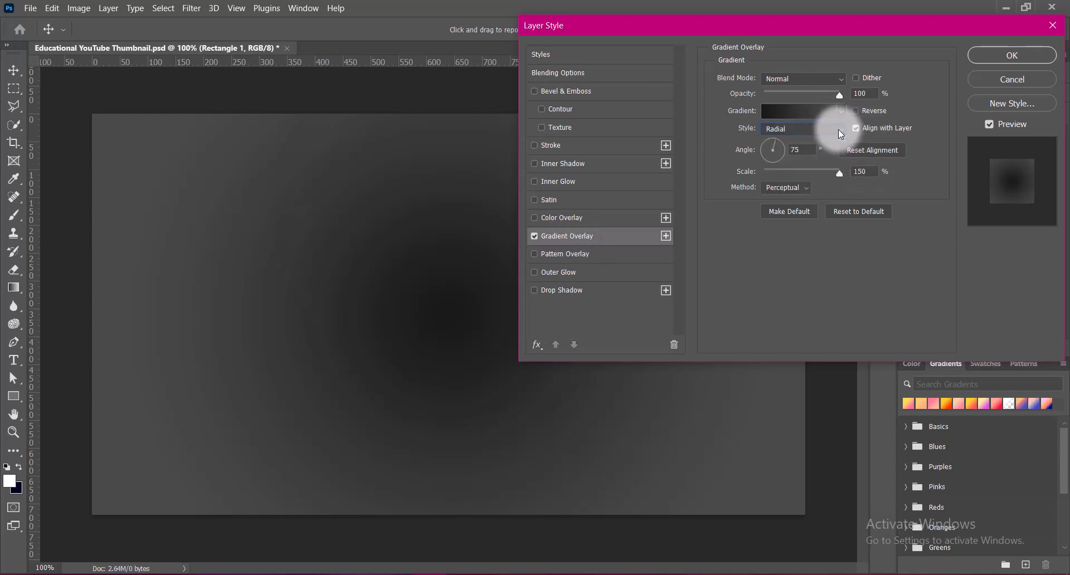
click(856, 110)
Step: Set the gradient overlay's angle to 39° and keep its method on Perceptual
click(802, 149)
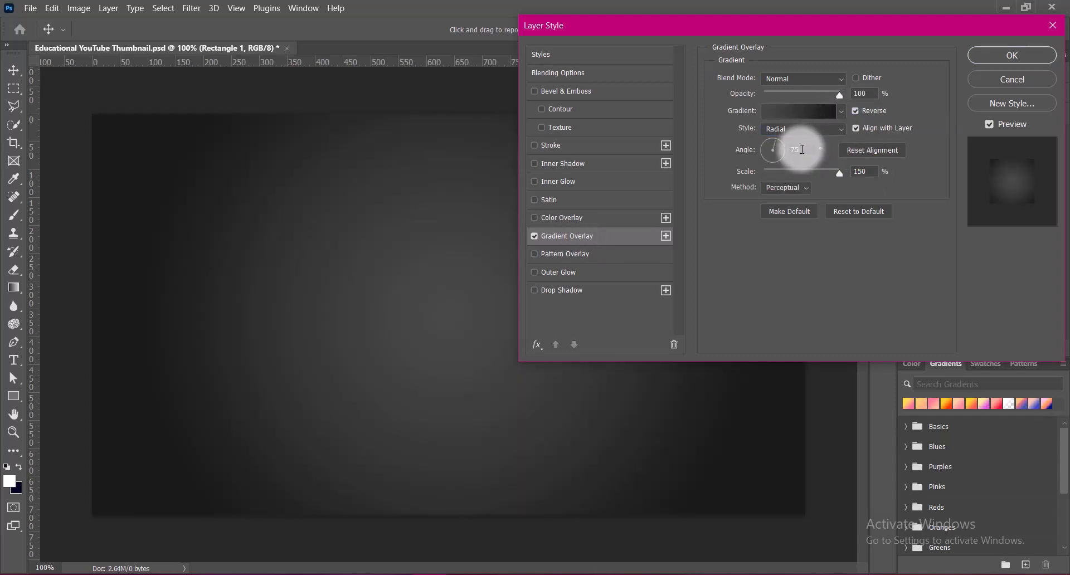
key(BackSpace)
drag(798, 149, 756, 149)
text(21)
click(803, 150)
text(60)
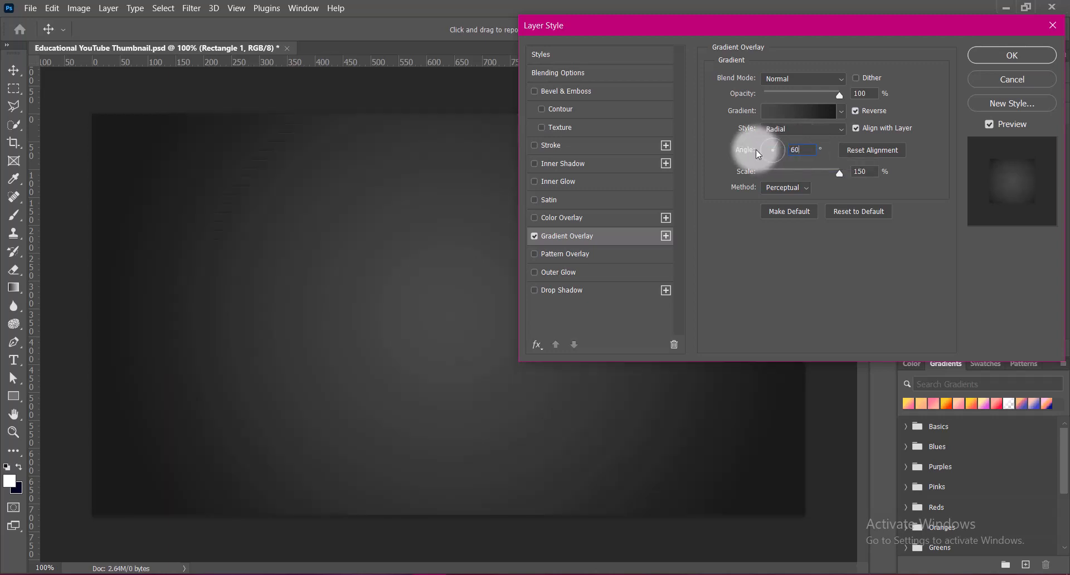
double_click(802, 149)
text(39)
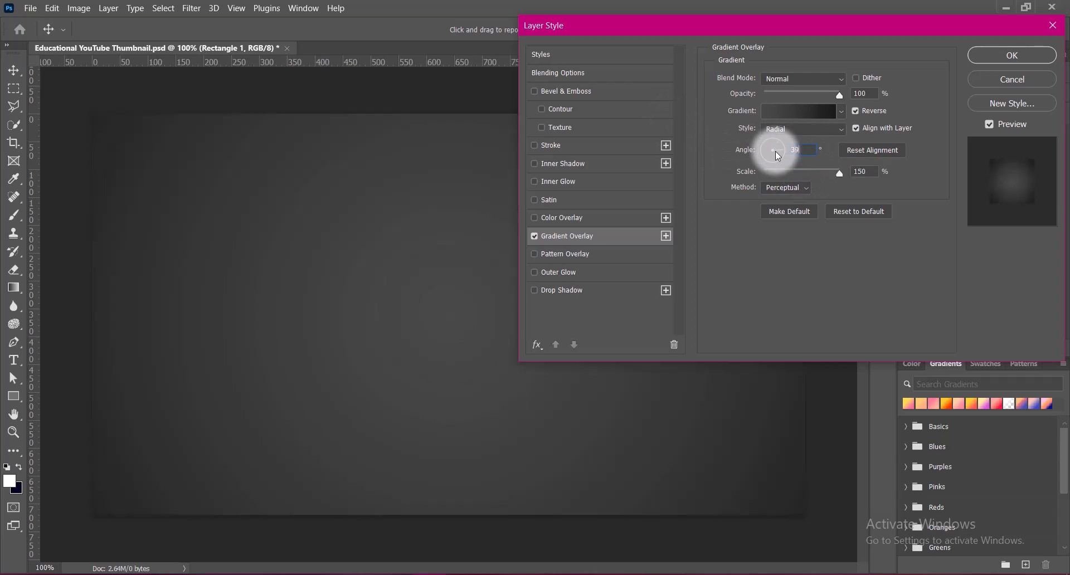
click(776, 190)
click(772, 221)
click(779, 190)
click(779, 202)
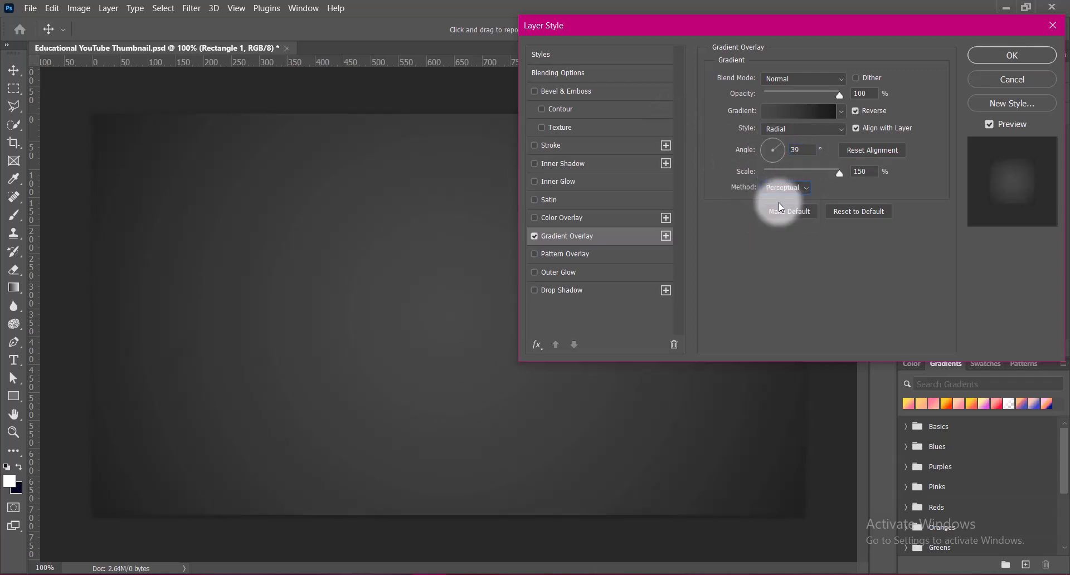
Step: Change the gradient's end color stop to the grey #757575 and apply the edited gradient
click(798, 111)
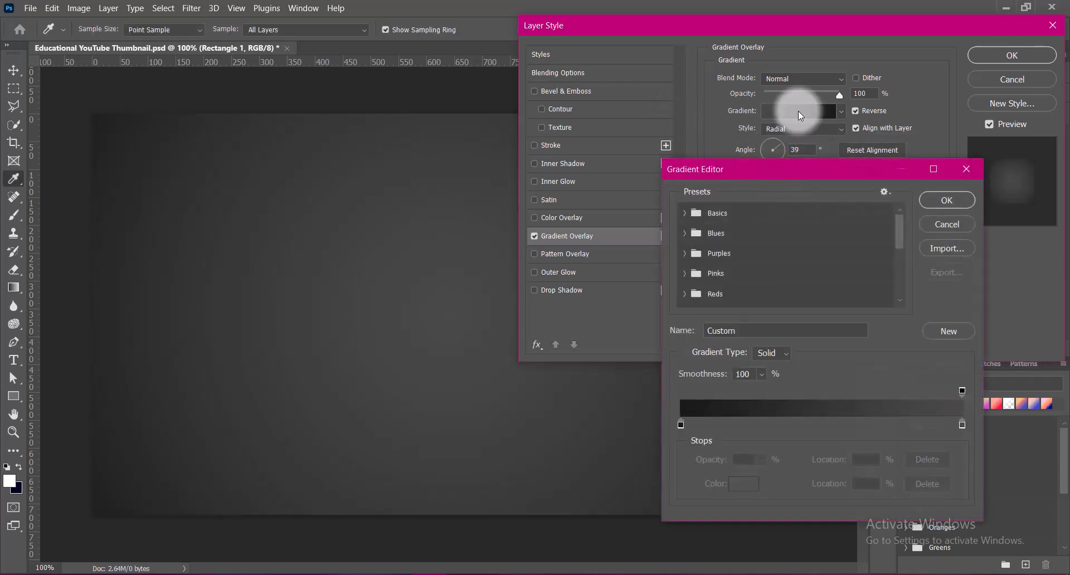
double_click(961, 423)
click(923, 411)
click(689, 287)
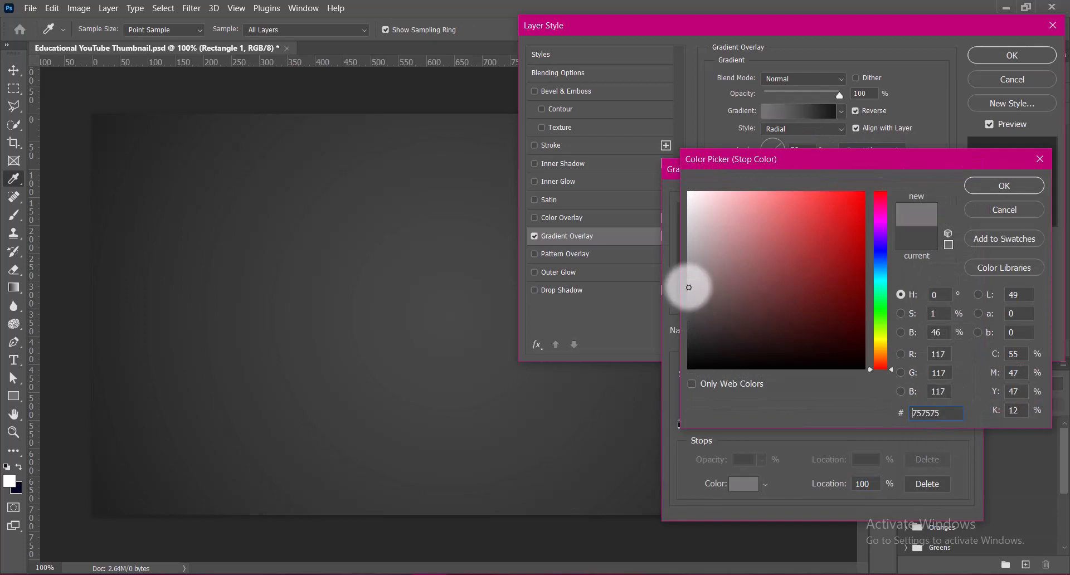
click(978, 184)
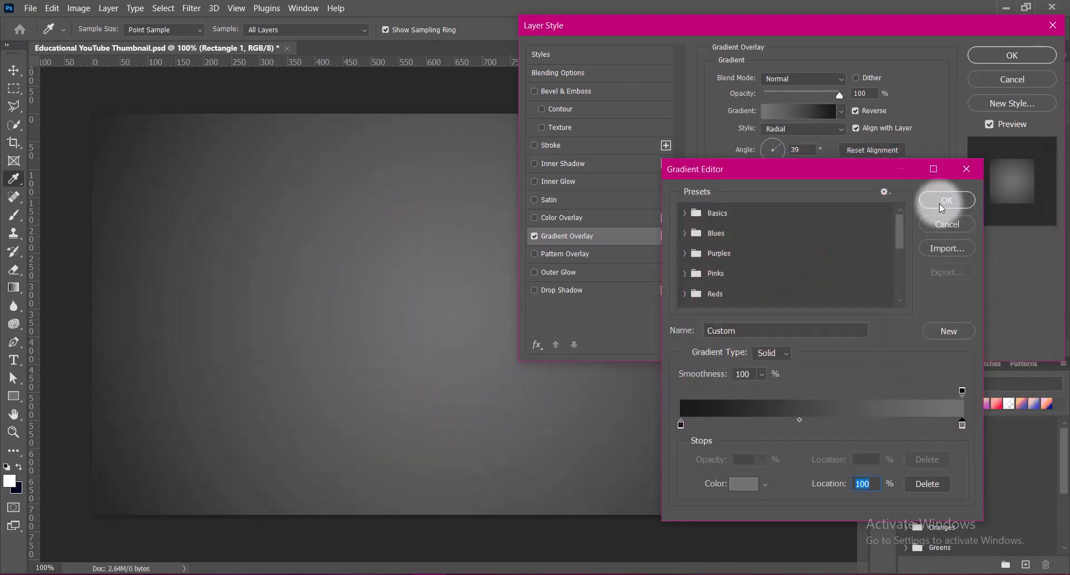
click(938, 203)
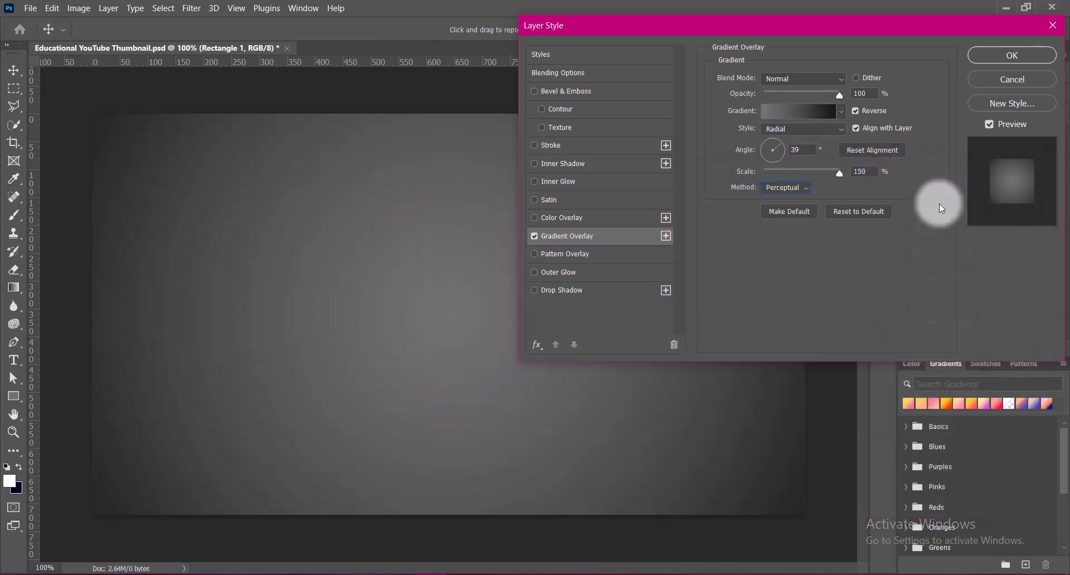
Step: Enable the Bevel & Emboss texture and choose the first pattern in the Water group
click(541, 127)
click(562, 127)
click(791, 94)
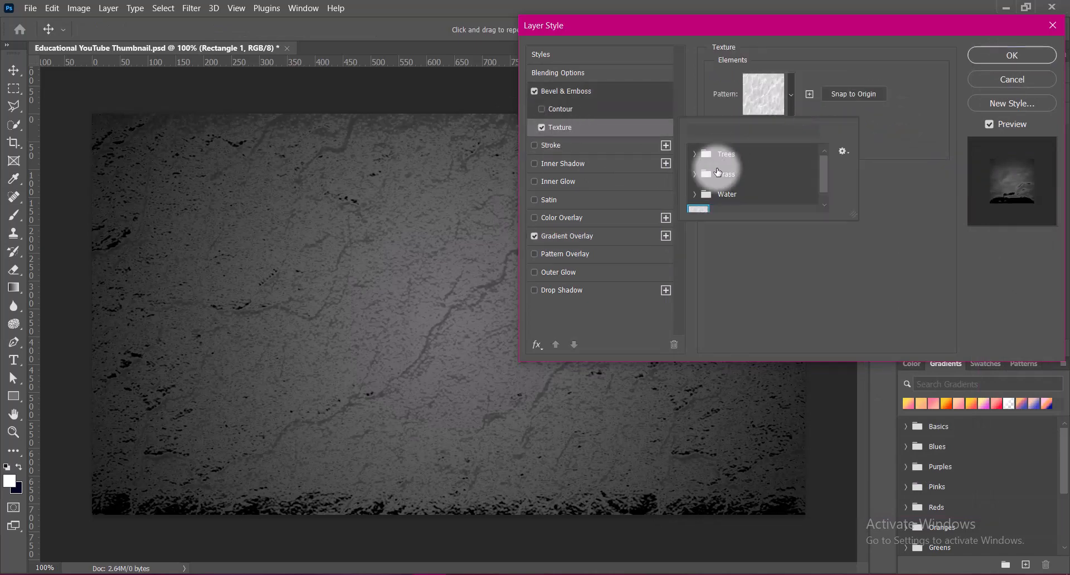
drag(823, 157, 821, 190)
click(756, 182)
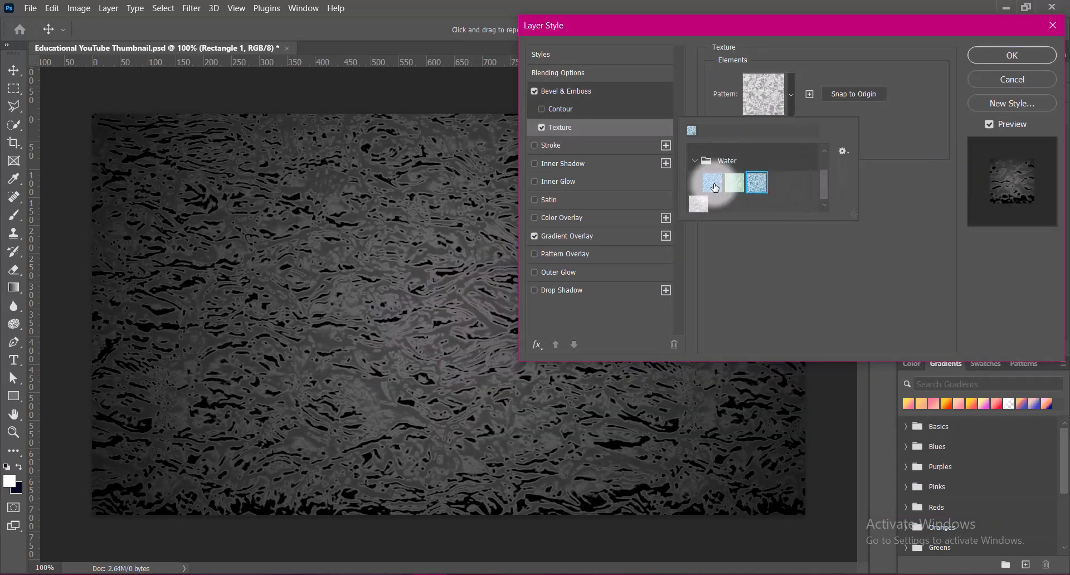
click(713, 184)
click(891, 209)
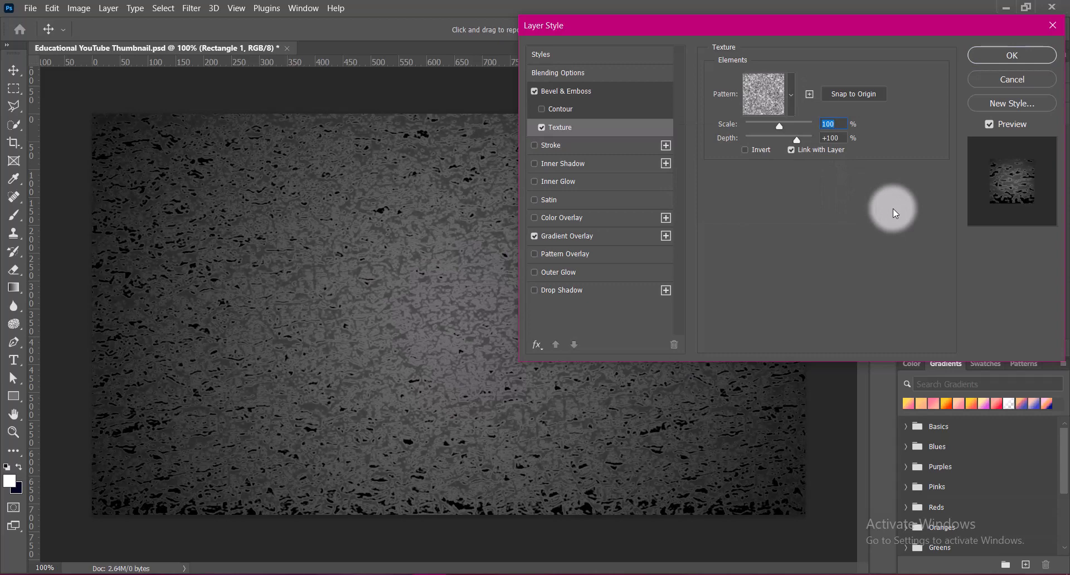
Step: Set the texture pattern's scale to 3%
double_click(838, 124)
text(3)
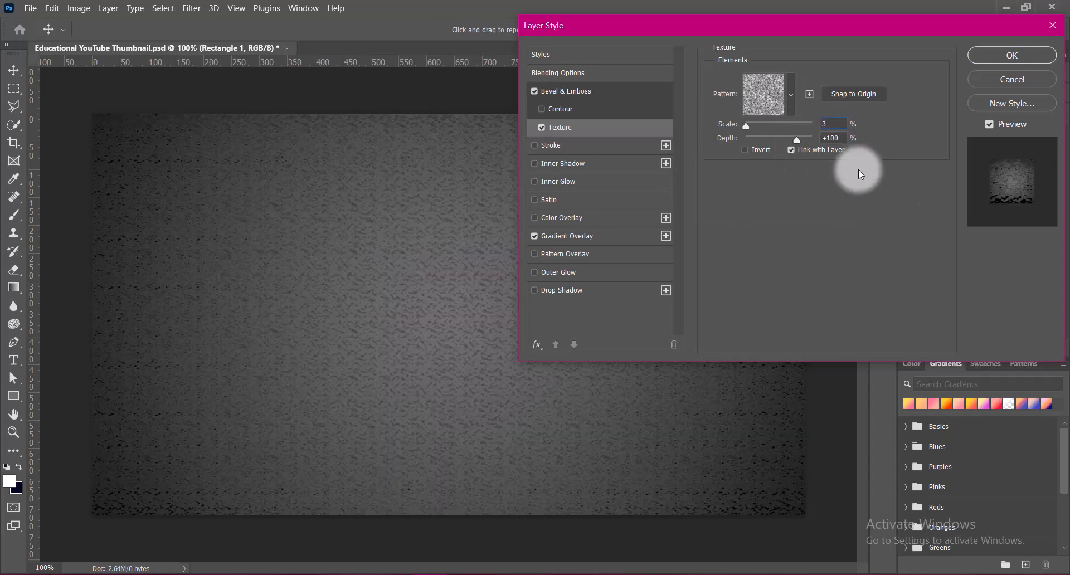
click(745, 149)
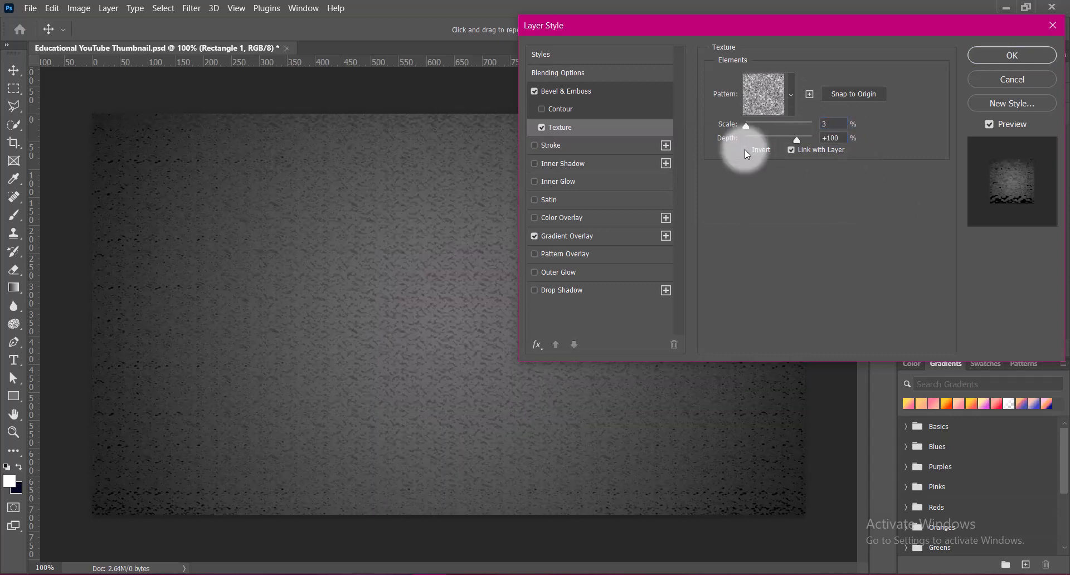
Step: Set the Bevel & Emboss highlight color to white, #ffffff
click(574, 92)
click(855, 281)
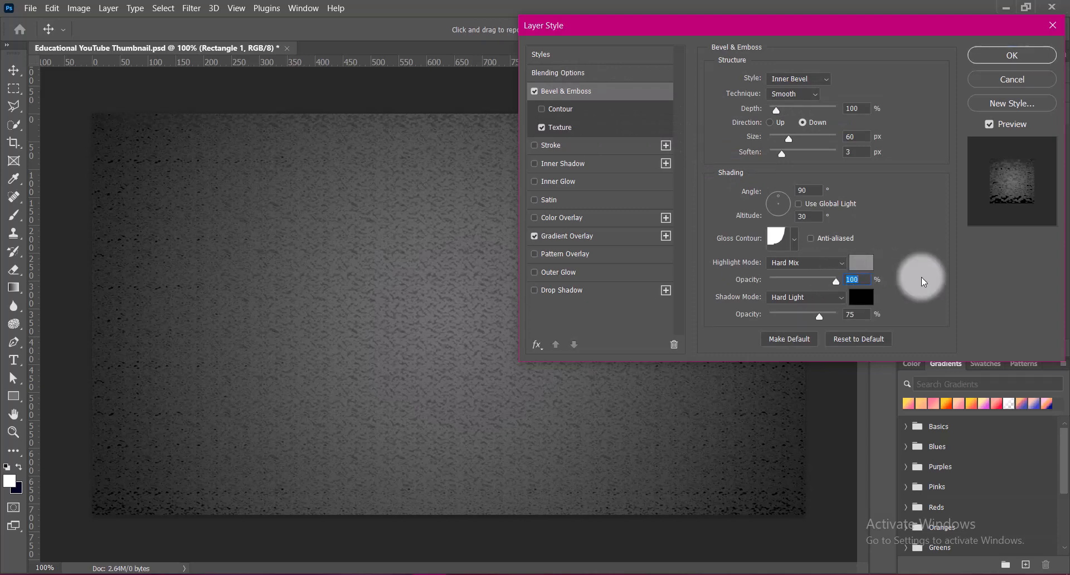
click(861, 265)
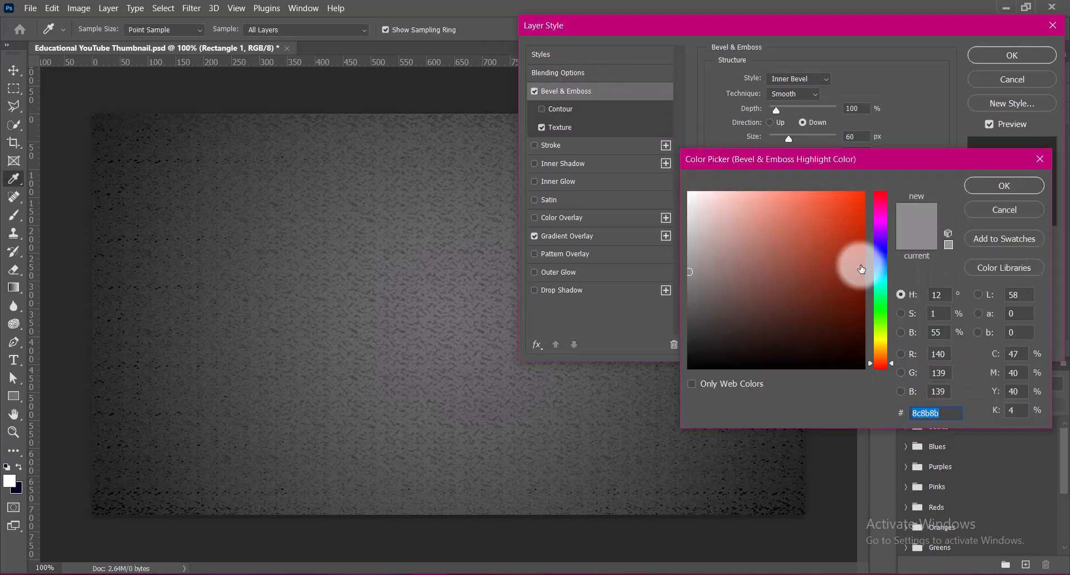
drag(692, 230, 677, 168)
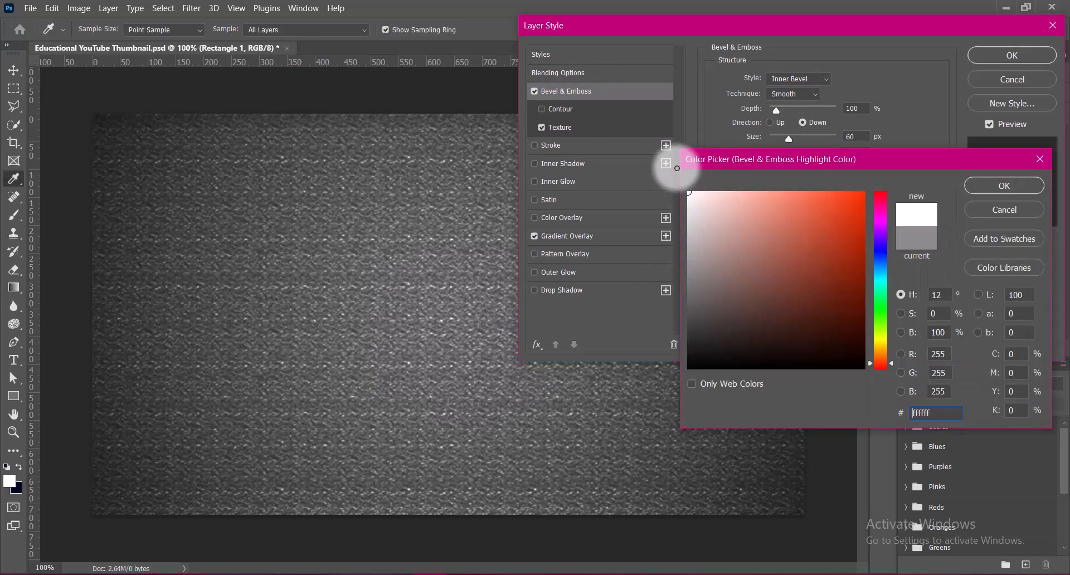
click(978, 189)
Step: Set both the bevel's highlight mode and shadow mode to Soft Light, with the shadow opacity at 51%
click(797, 296)
click(859, 272)
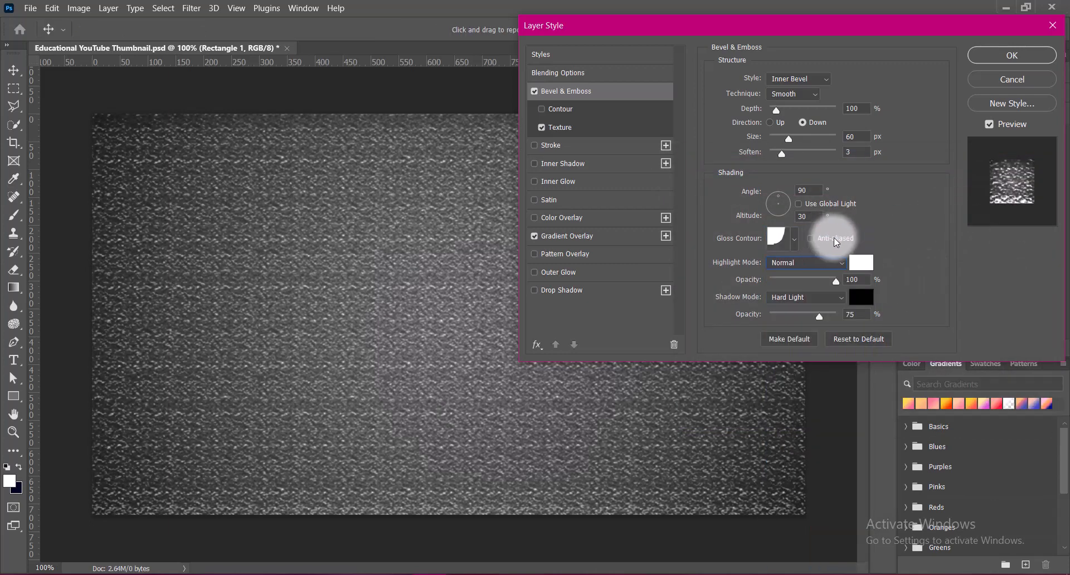
click(808, 296)
click(783, 412)
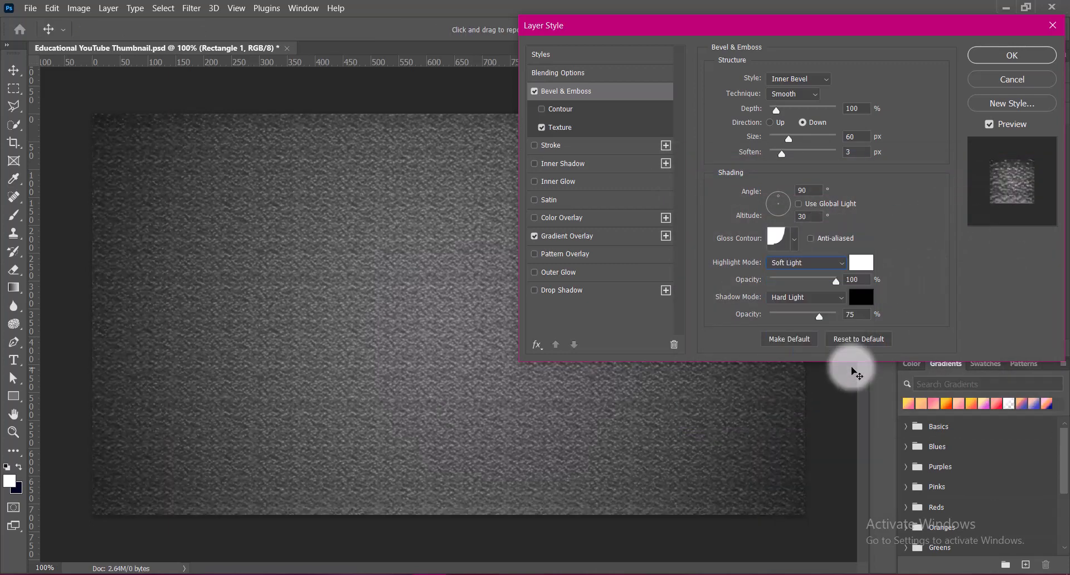
click(808, 298)
click(776, 407)
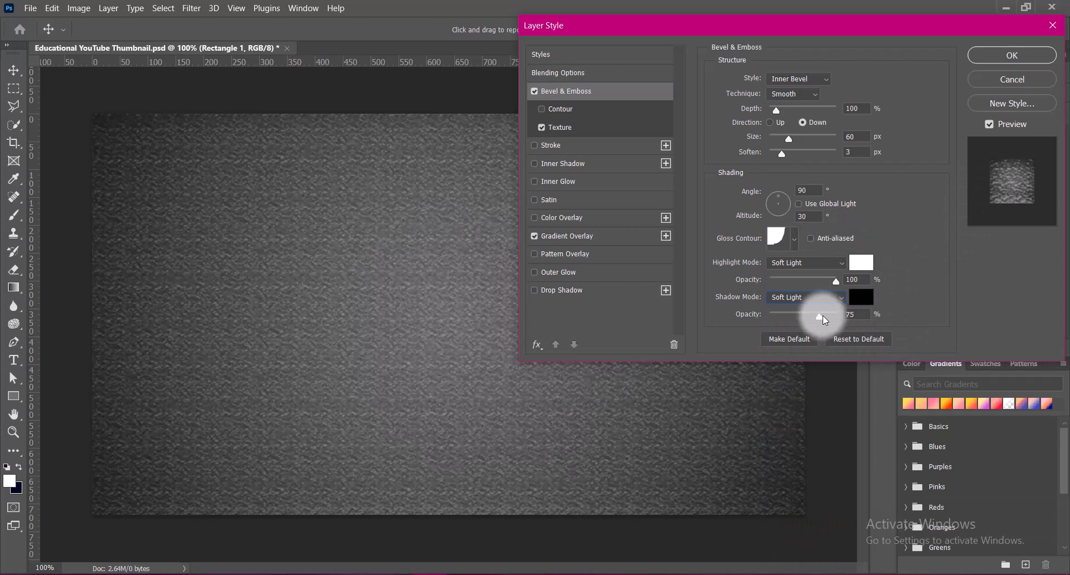
drag(850, 316, 835, 316)
Step: Set the bevel's direction to Up and its size to 9 px
click(771, 123)
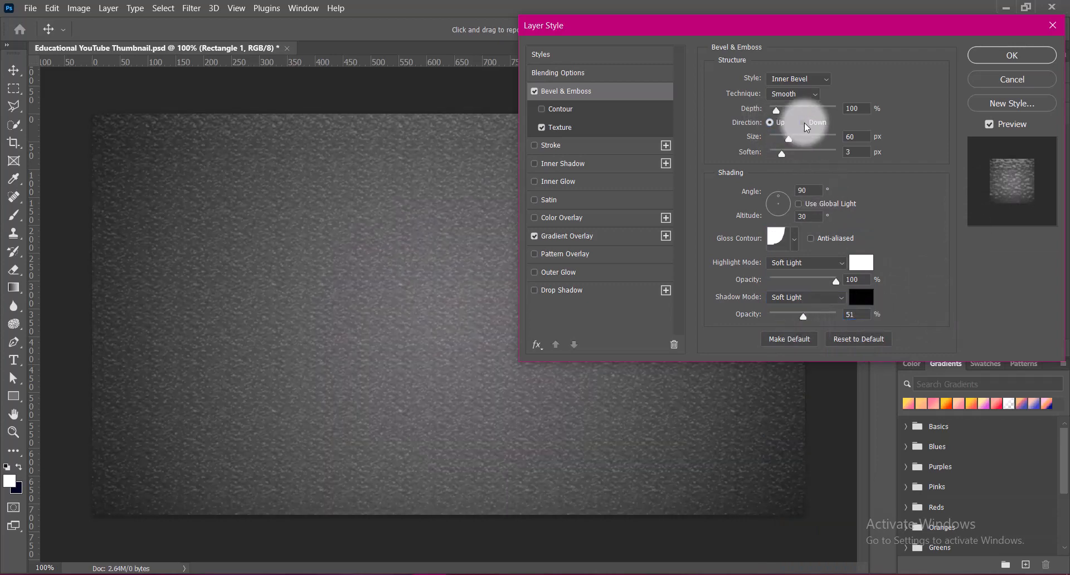
mouse_move(788, 139)
mouse_down()
mouse_move(830, 139)
mouse_move(728, 136)
mouse_move(798, 154)
mouse_move(776, 140)
mouse_up()
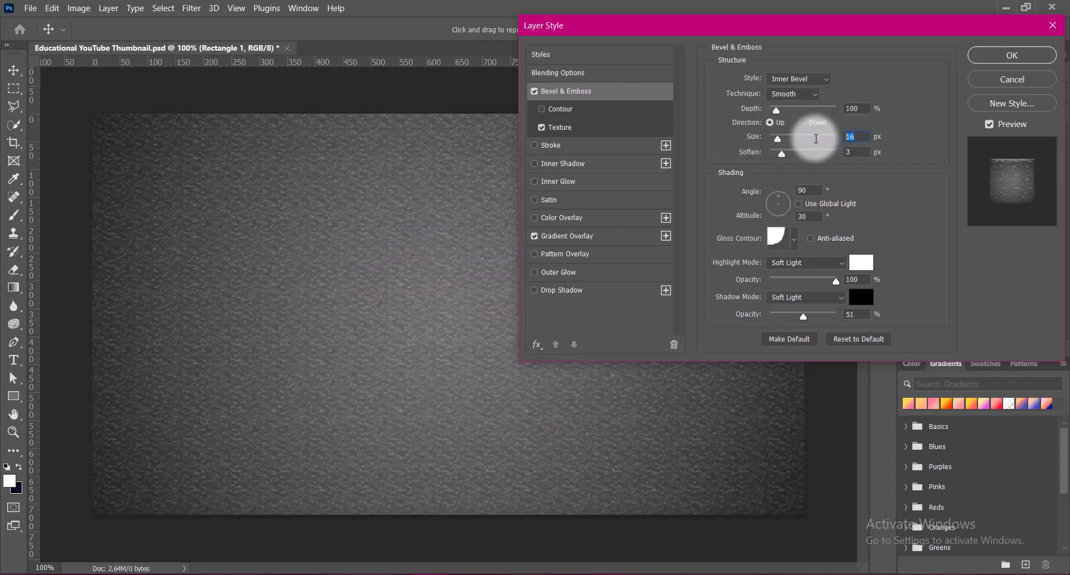
drag(858, 136, 802, 140)
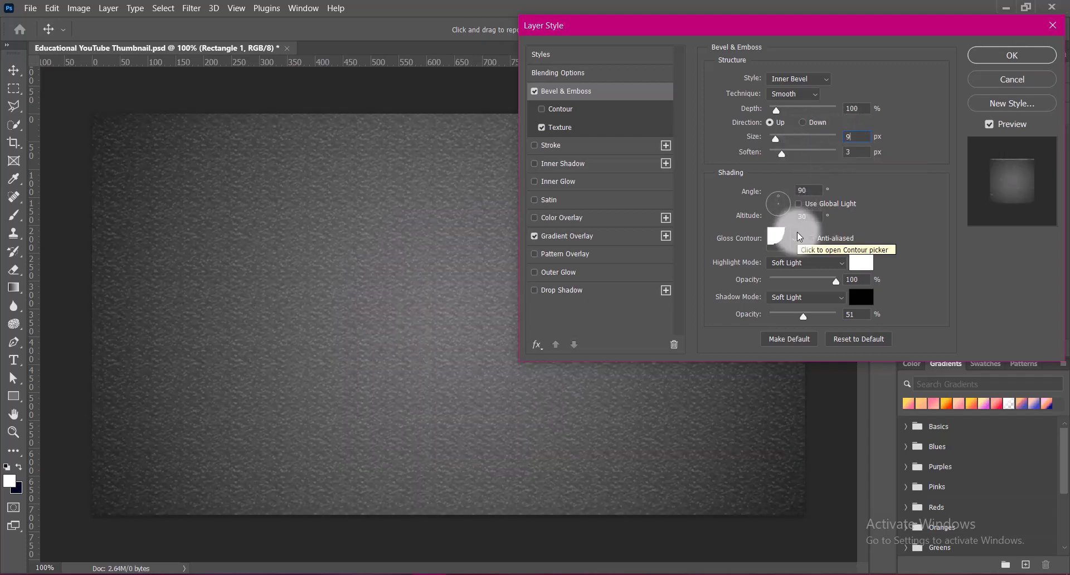
Step: Switch the bevel's highlight mode to Hard Light and choose the last, sawtooth-shaped preset as gloss contour
click(808, 262)
click(782, 434)
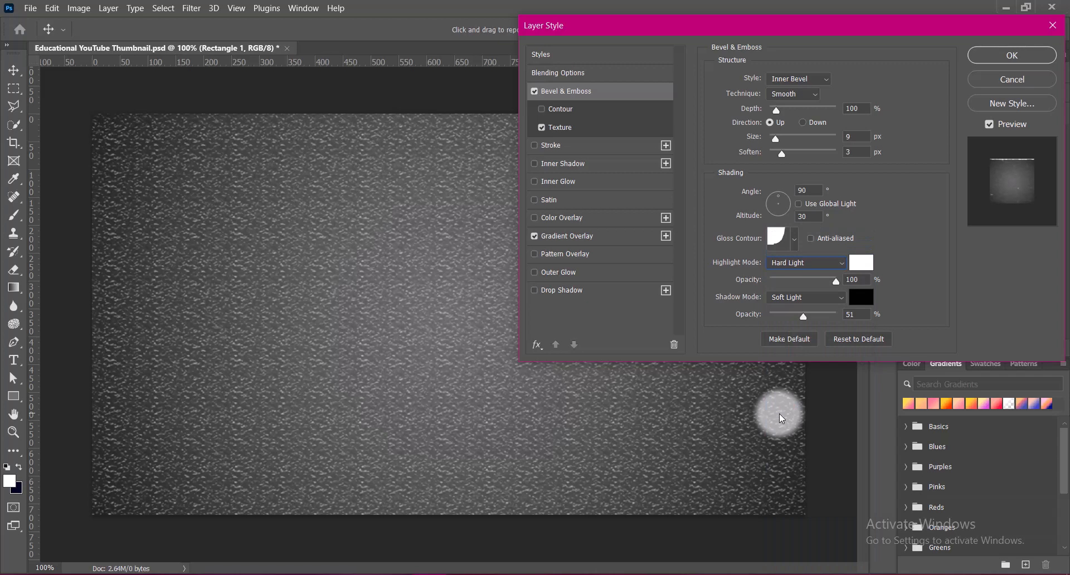
click(794, 239)
click(687, 294)
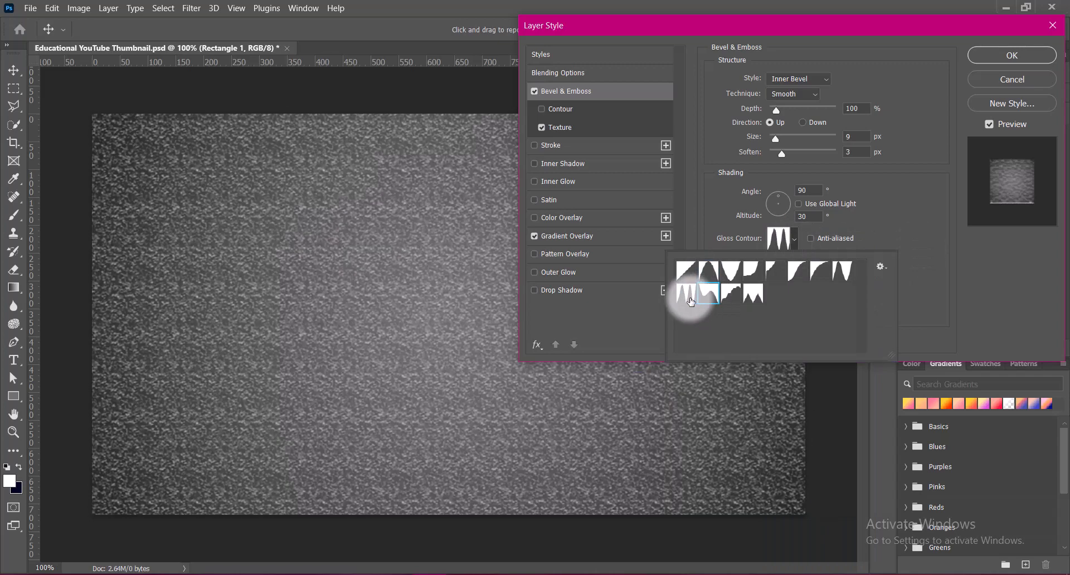
click(757, 298)
click(935, 271)
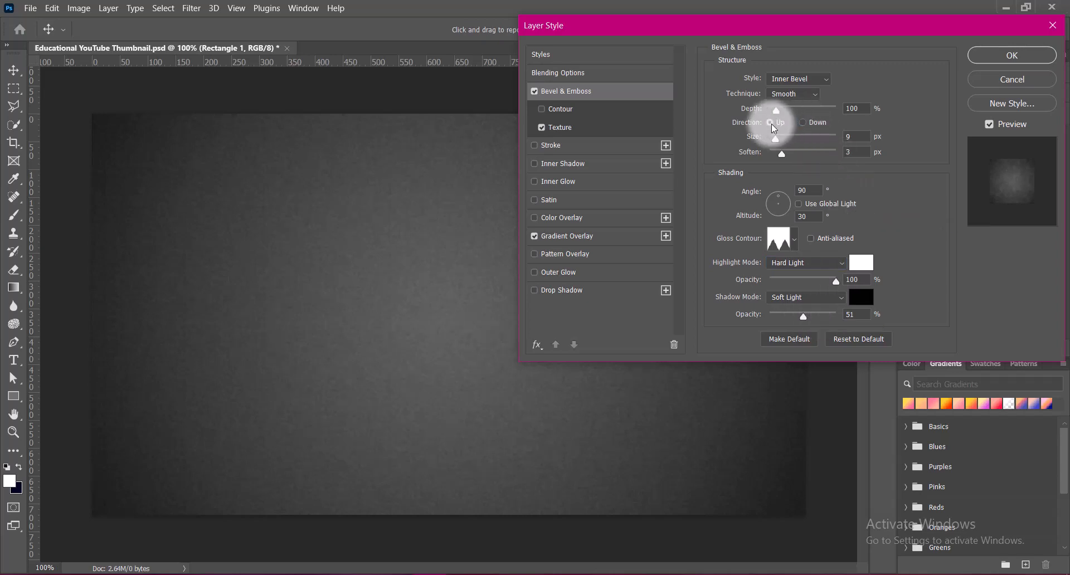
Step: Set the bevel's highlight mode to Hard Mix, its size to 60 px and its soften value to 3 px
click(836, 263)
click(790, 457)
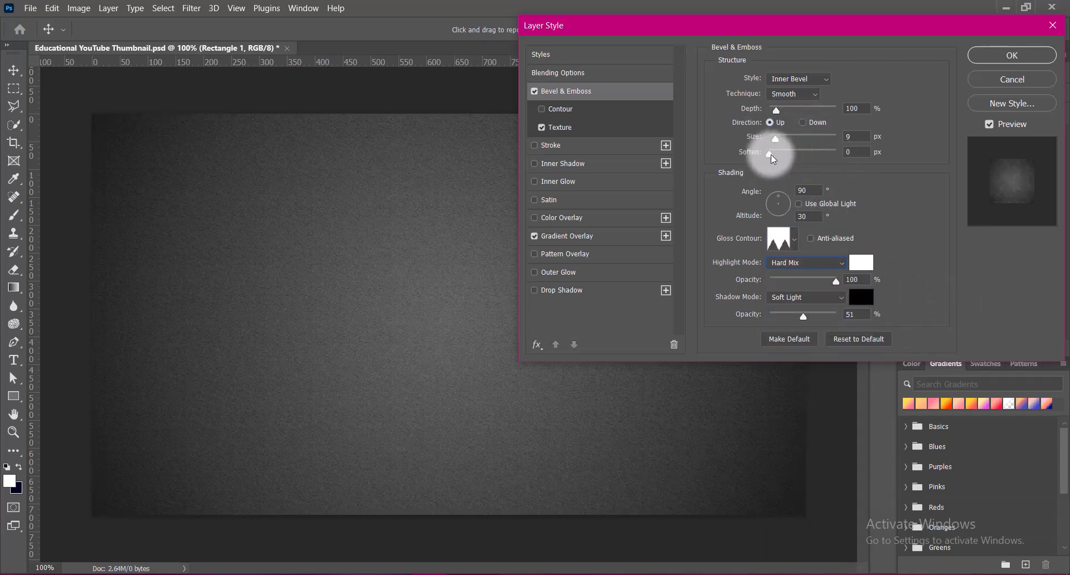
click(856, 152)
drag(794, 137, 836, 136)
click(928, 309)
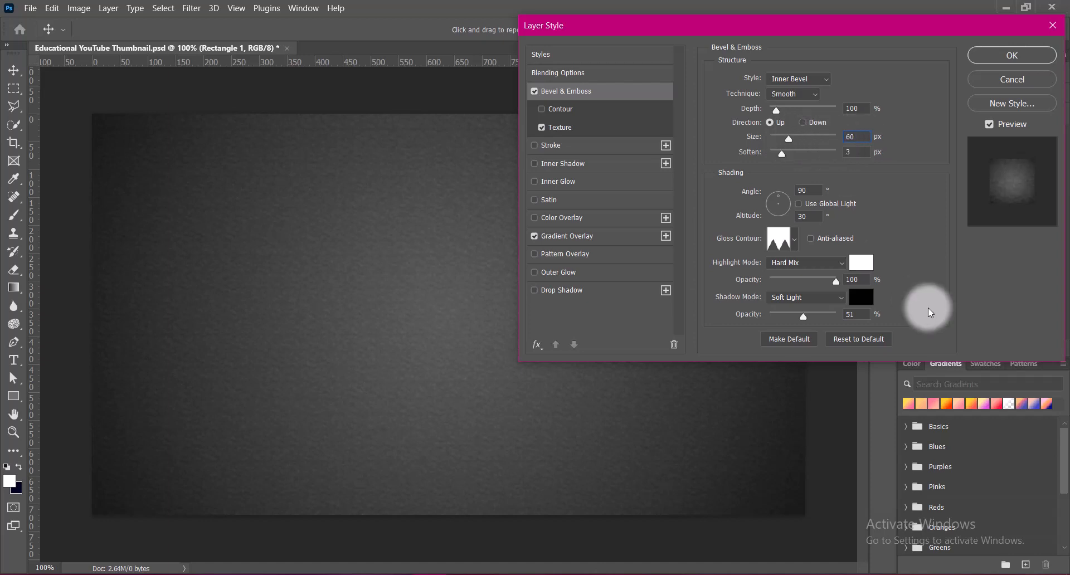
Step: Choose the three-peaked preset, first in the second row, as the bevel's gloss contour
mouse_move(805, 319)
mouse_down()
mouse_move(785, 317)
mouse_move(849, 313)
mouse_move(815, 313)
mouse_up()
click(795, 239)
click(682, 299)
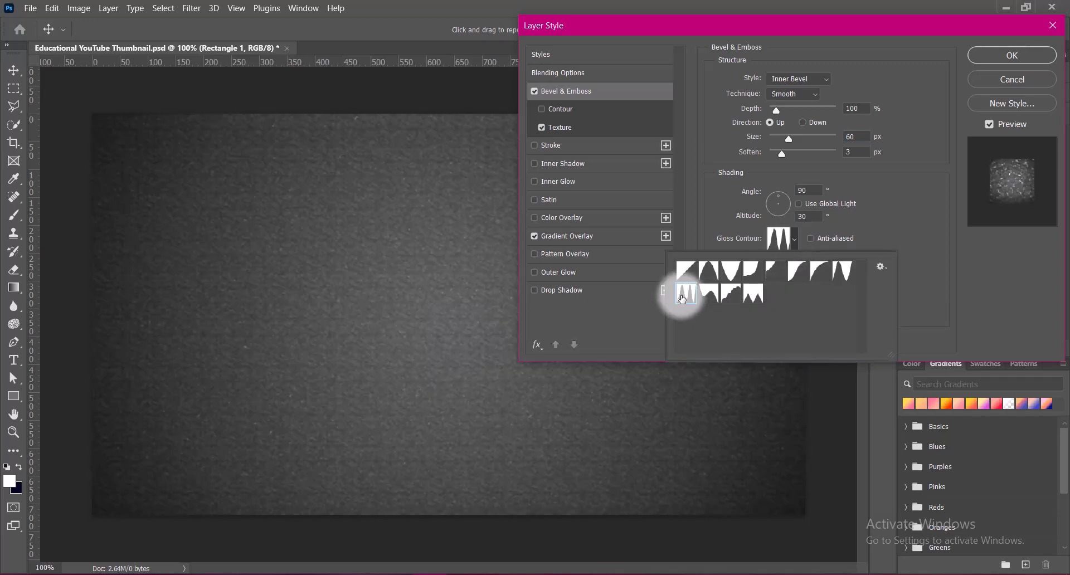
click(910, 239)
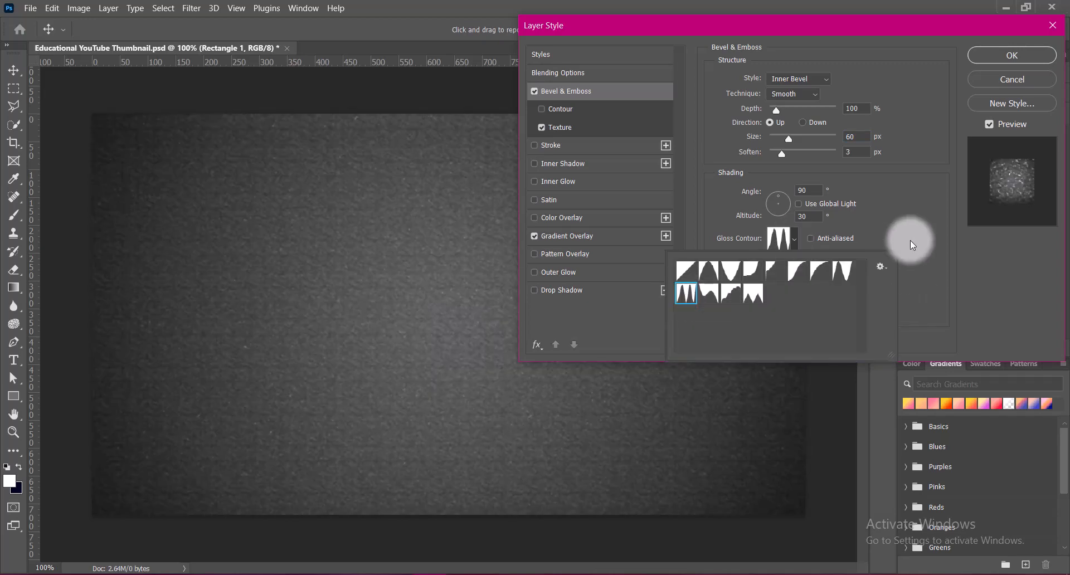
Step: Try smaller bevel sizes and set the size to 12 px
drag(788, 138, 769, 139)
click(847, 139)
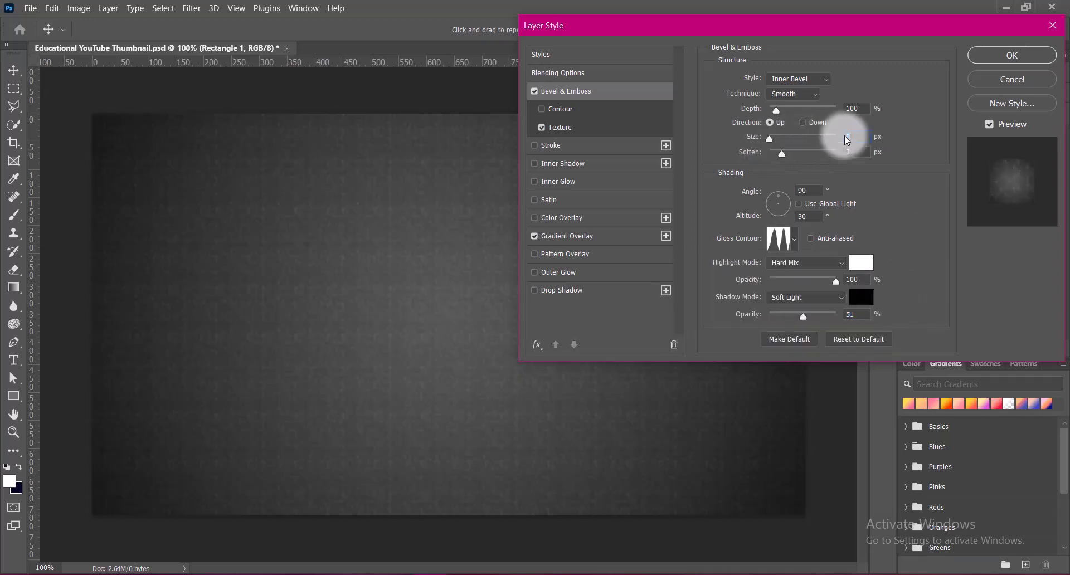
text(33)
click(859, 136)
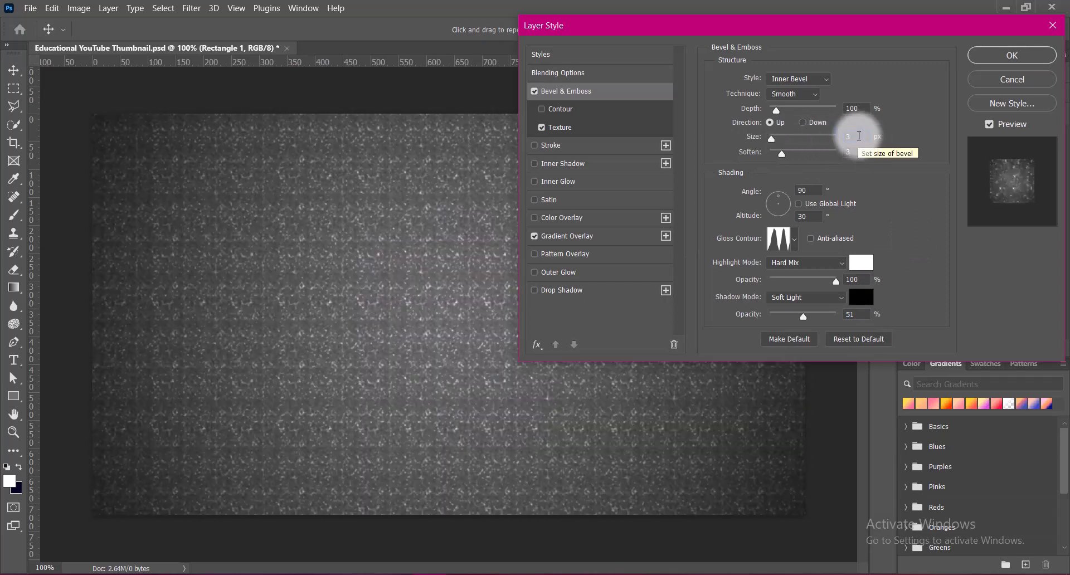
drag(858, 136, 810, 137)
text(6)
text(9)
text(12)
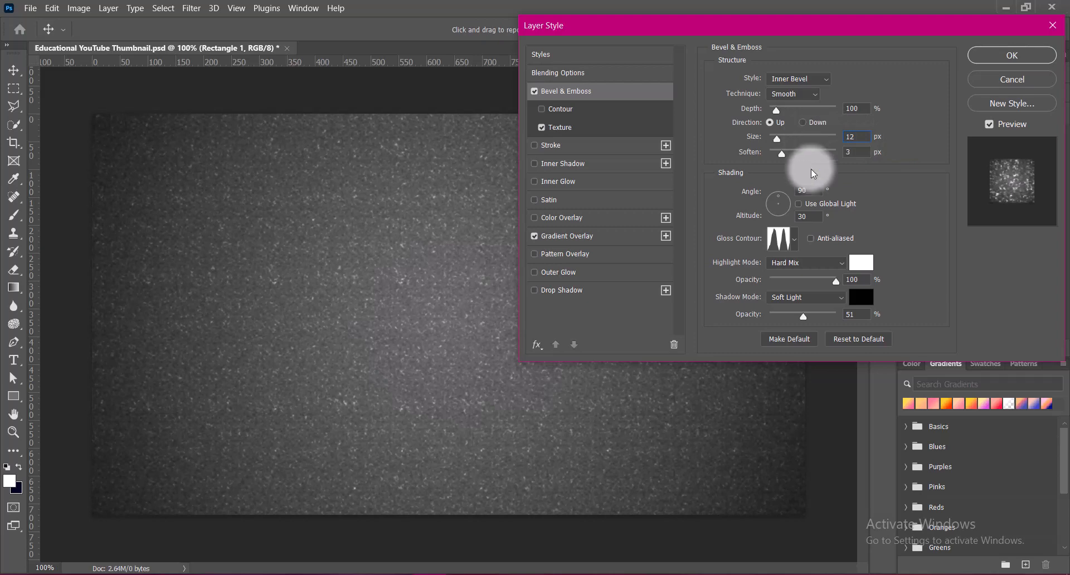
Step: Apply the layer style to the background rectangle and save the document
click(1035, 81)
click(676, 330)
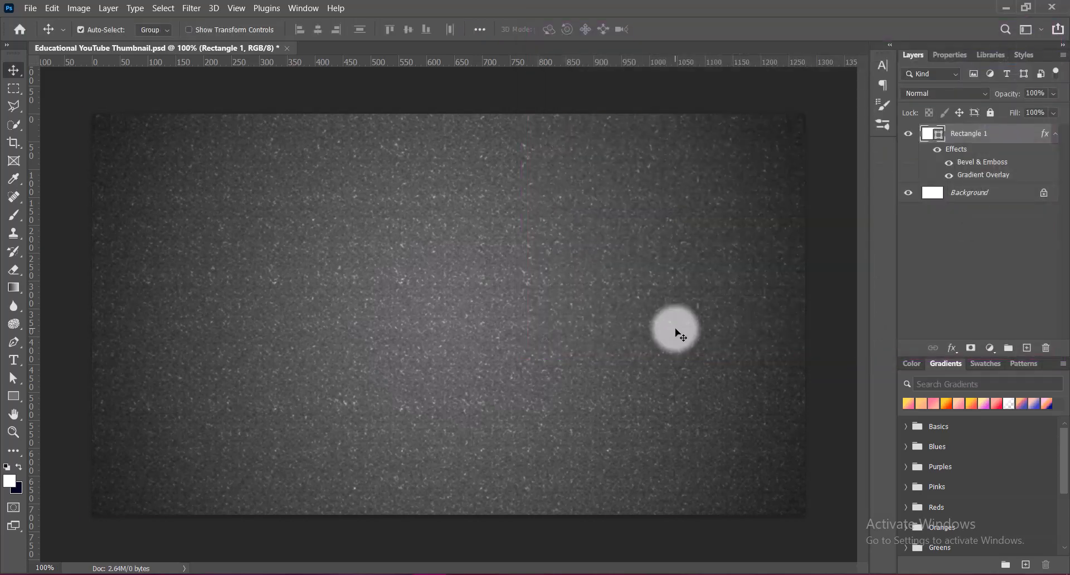
key(ctrl+s)
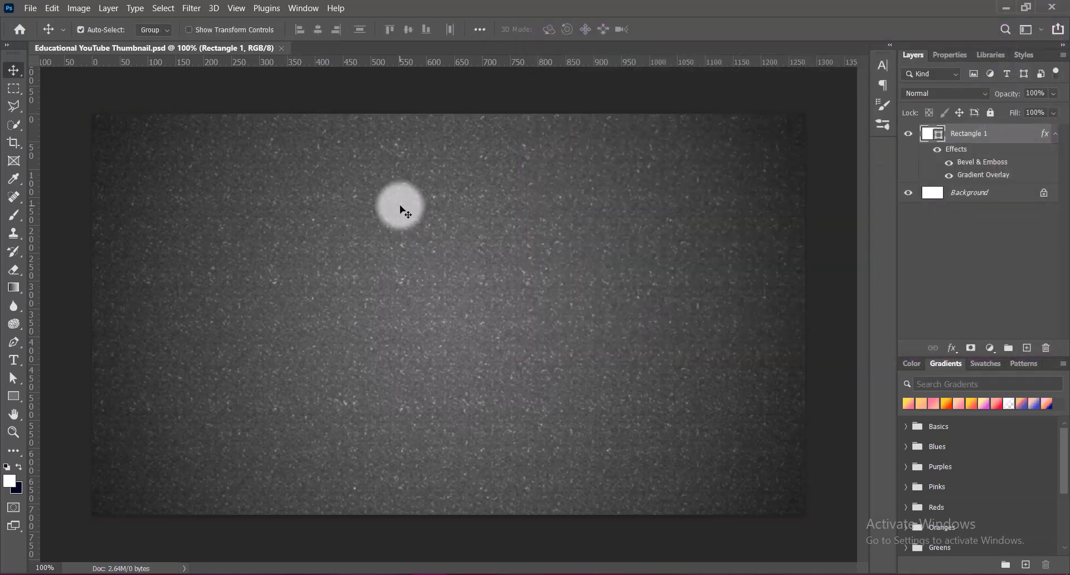
Step: Paste the copied photo of stacked books into the document and flip it horizontally
key(ctrl+v)
key(ctrl+t)
right_click(452, 297)
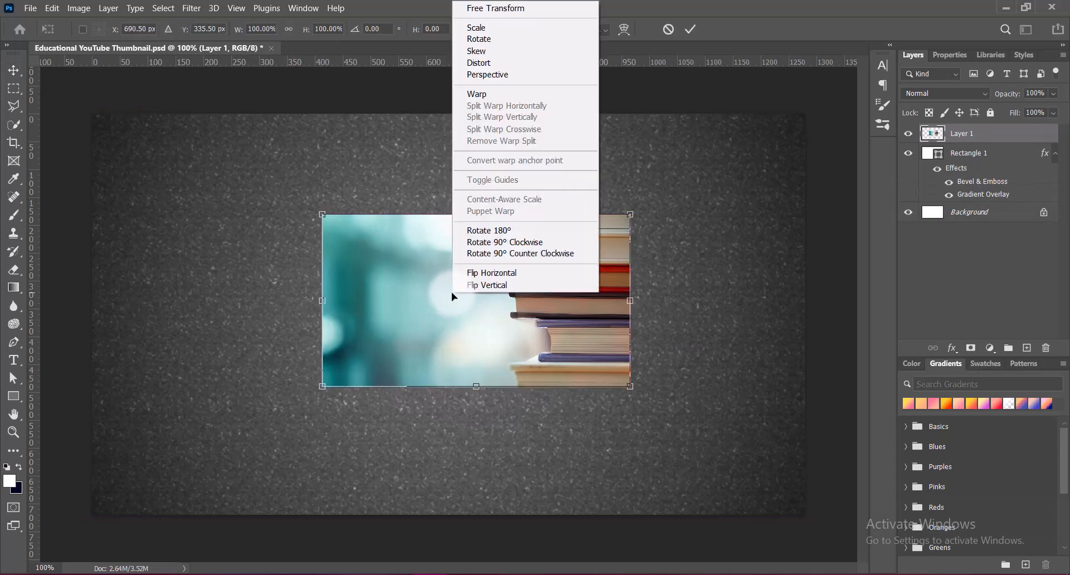
click(476, 274)
Step: Scale the book photo to about 235.55% so it covers the whole canvas, and shift it slightly left
drag(478, 214, 461, 108)
drag(477, 383, 470, 506)
drag(113, 313, 91, 316)
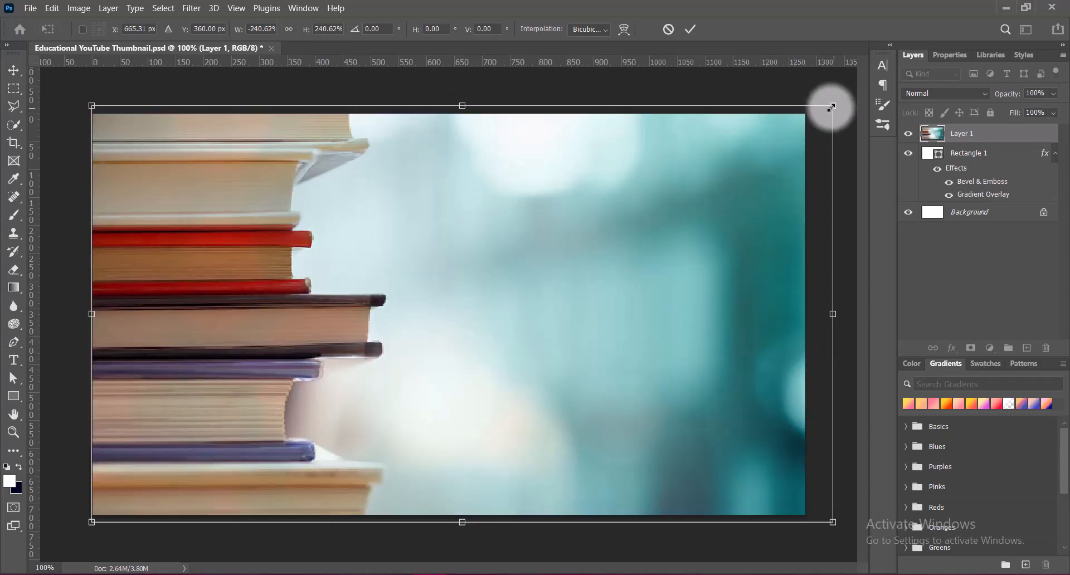
drag(831, 106, 822, 110)
drag(823, 522, 817, 518)
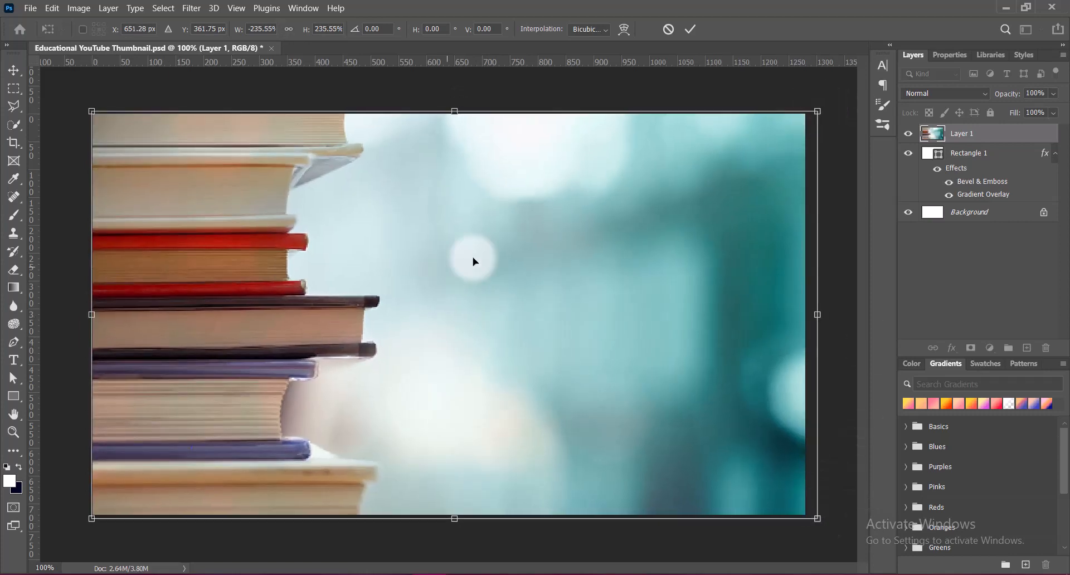
mouse_move(561, 298)
mouse_down()
mouse_move(528, 299)
mouse_move(558, 301)
mouse_up()
key(Return)
Step: Apply a Vibrance adjustment that strengthens the colours of the book photo
click(79, 8)
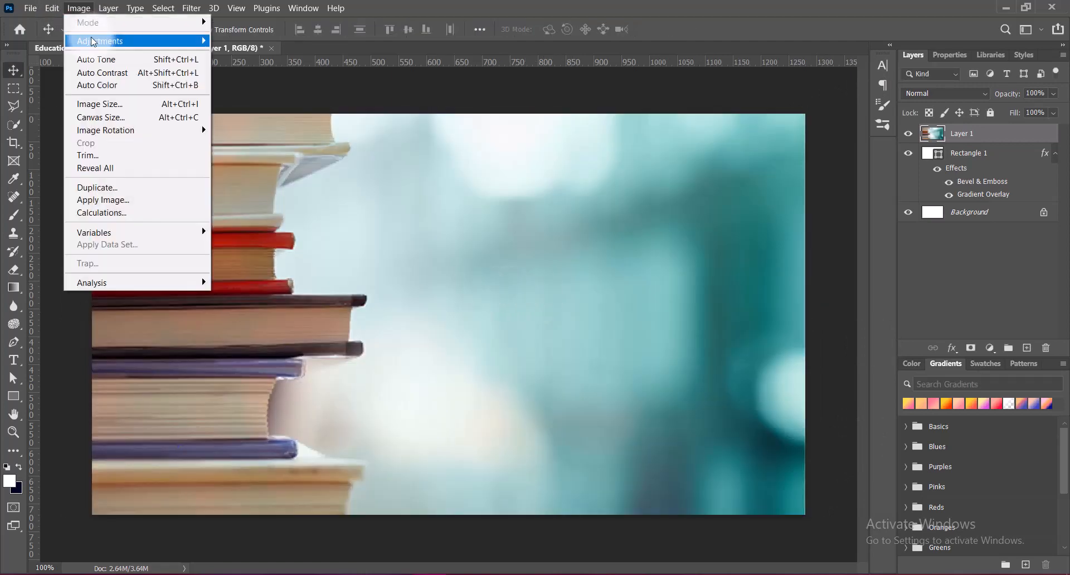
click(239, 98)
drag(766, 115, 919, 108)
click(876, 96)
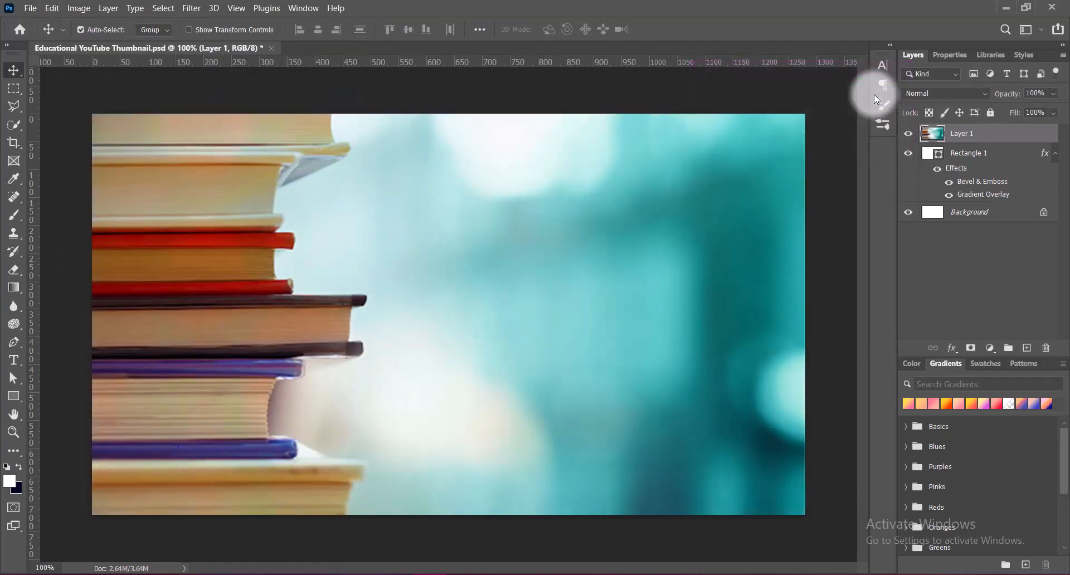
Step: Set the book photo layer's blend mode to Screen and its opacity to 60%
click(979, 93)
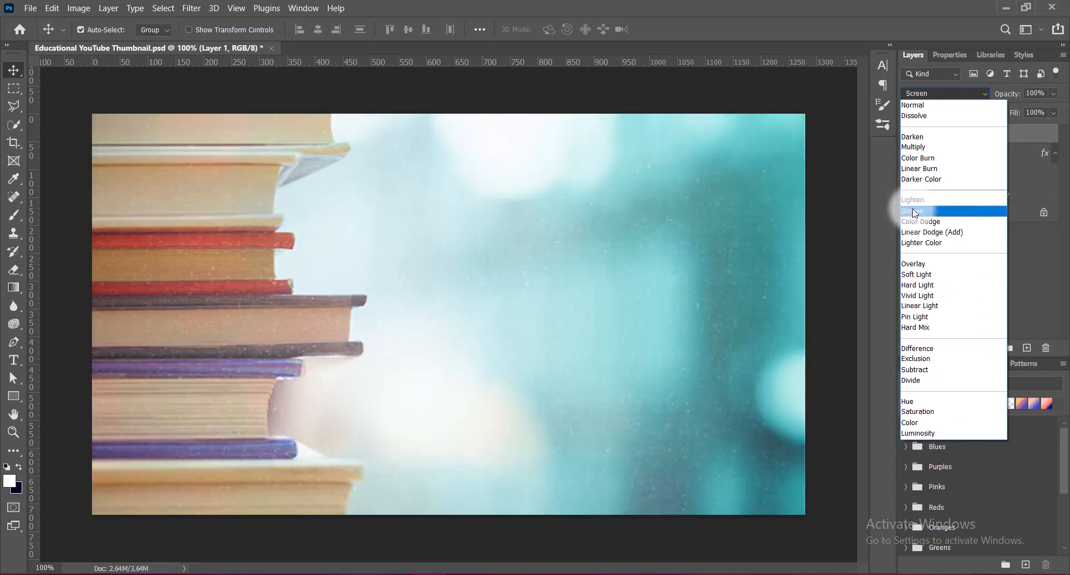
click(914, 210)
drag(1044, 93, 990, 93)
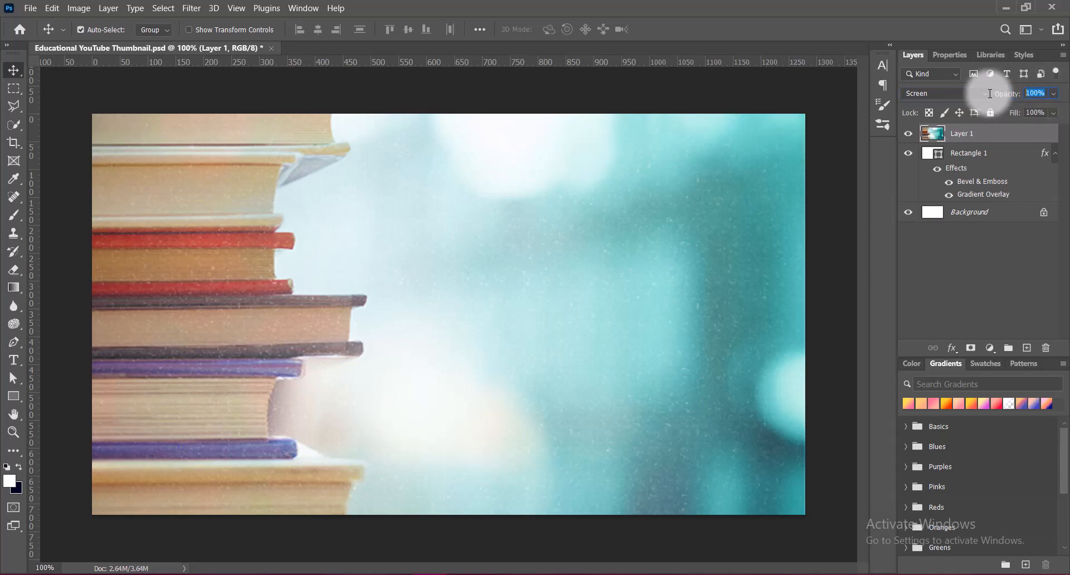
text(75)
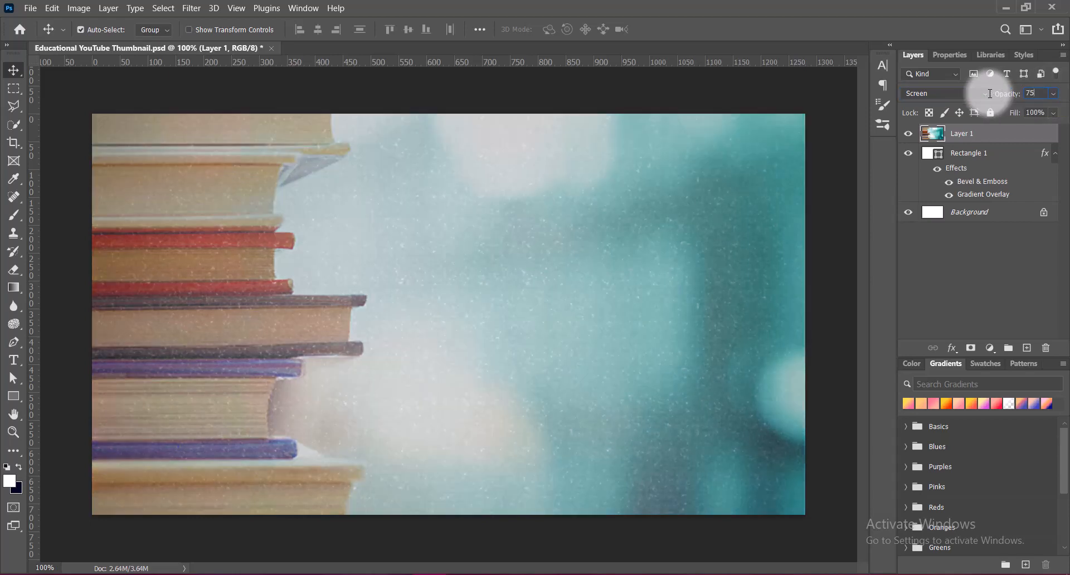
drag(1031, 94, 1012, 93)
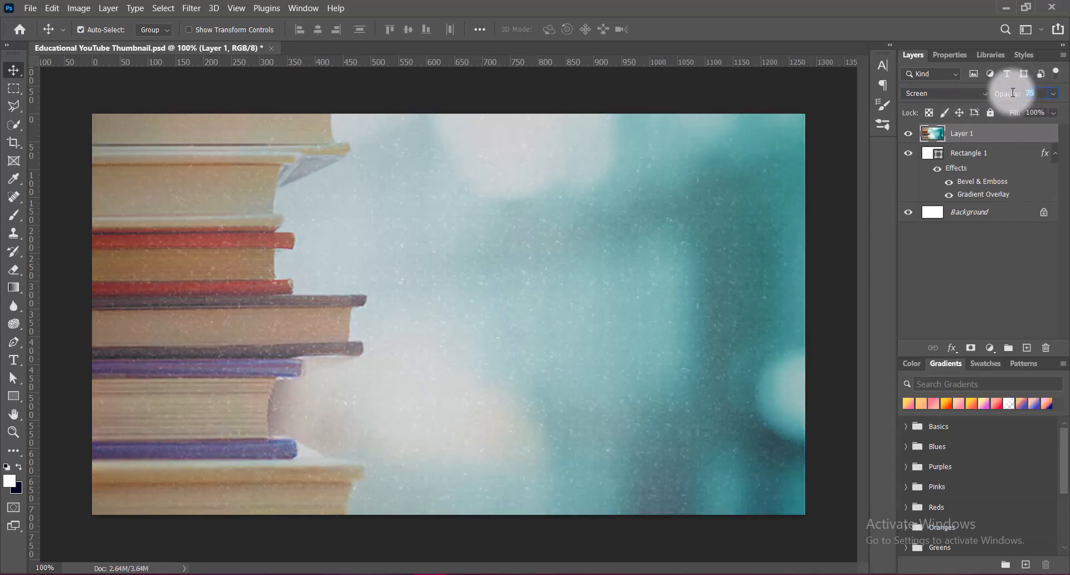
text(60)
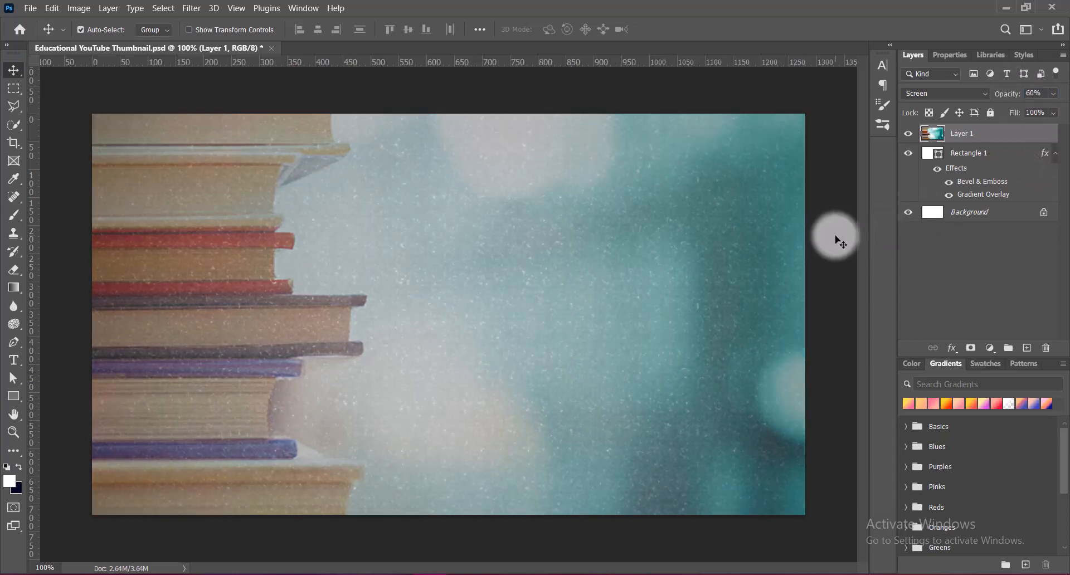
Step: Apply a Hue/Saturation adjustment with the Strong Saturation preset to the book photo
click(89, 9)
mouse_move(100, 41)
click(248, 124)
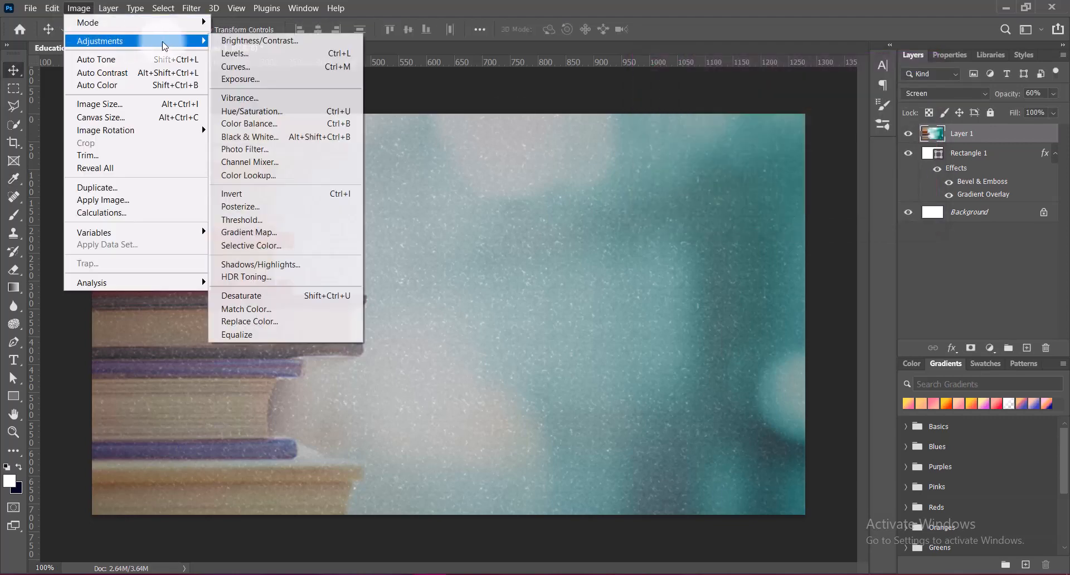
click(252, 111)
click(798, 111)
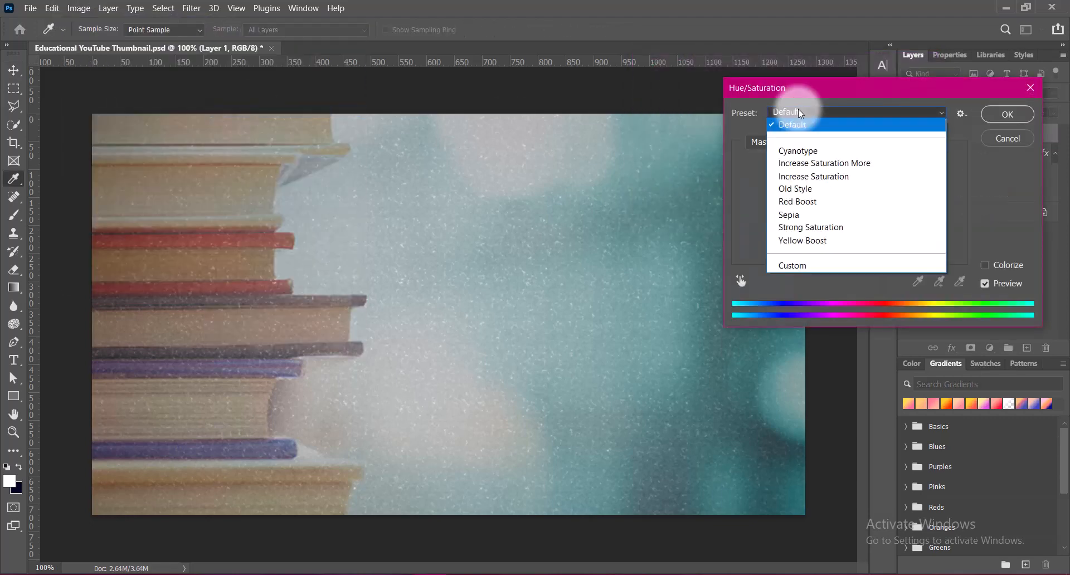
click(800, 227)
click(997, 115)
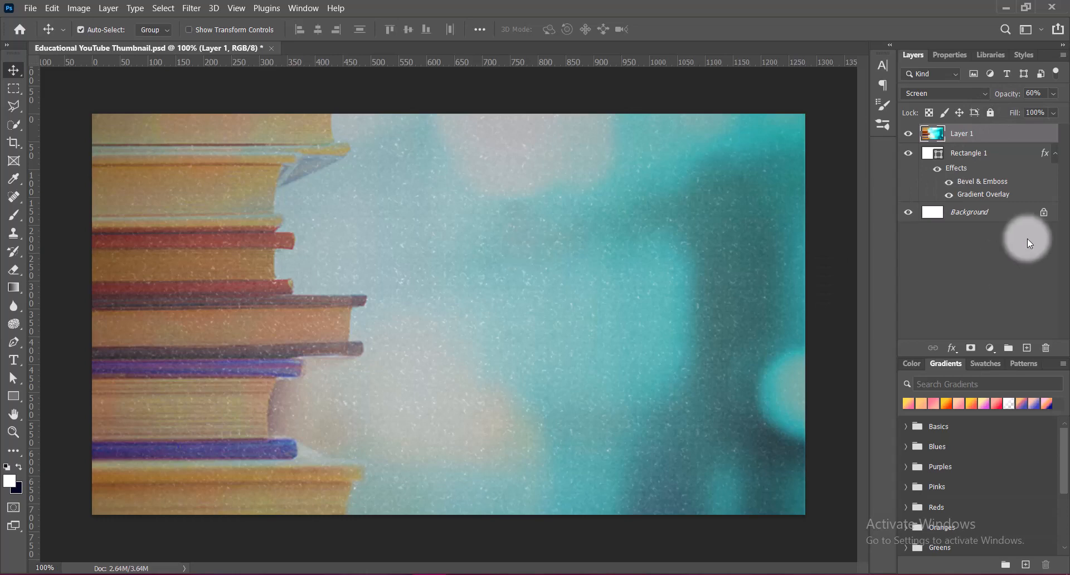
Step: Try an opacity of 33% on the book photo layer and undo it
click(1036, 93)
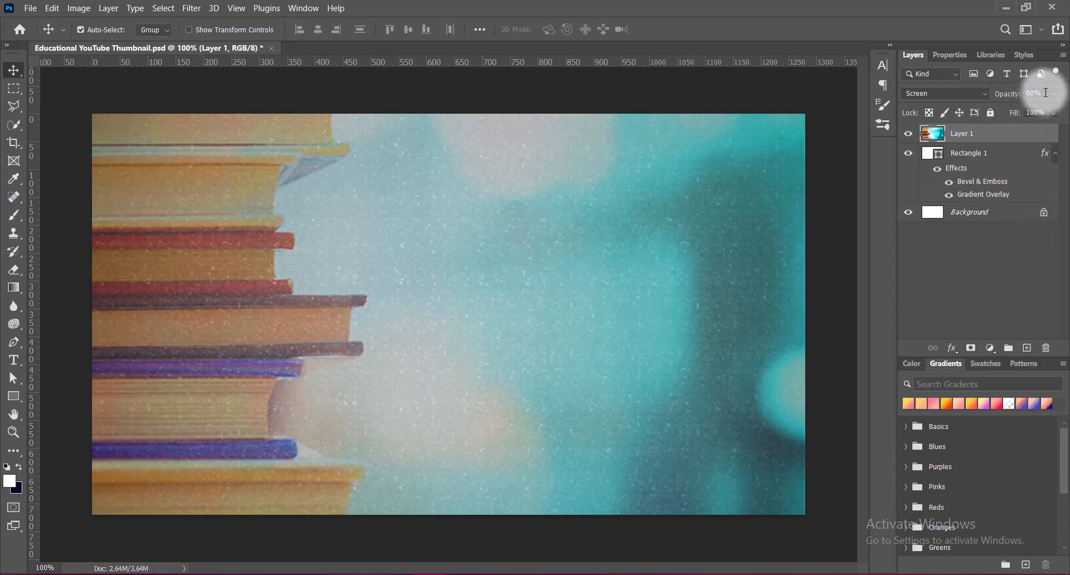
text(33)
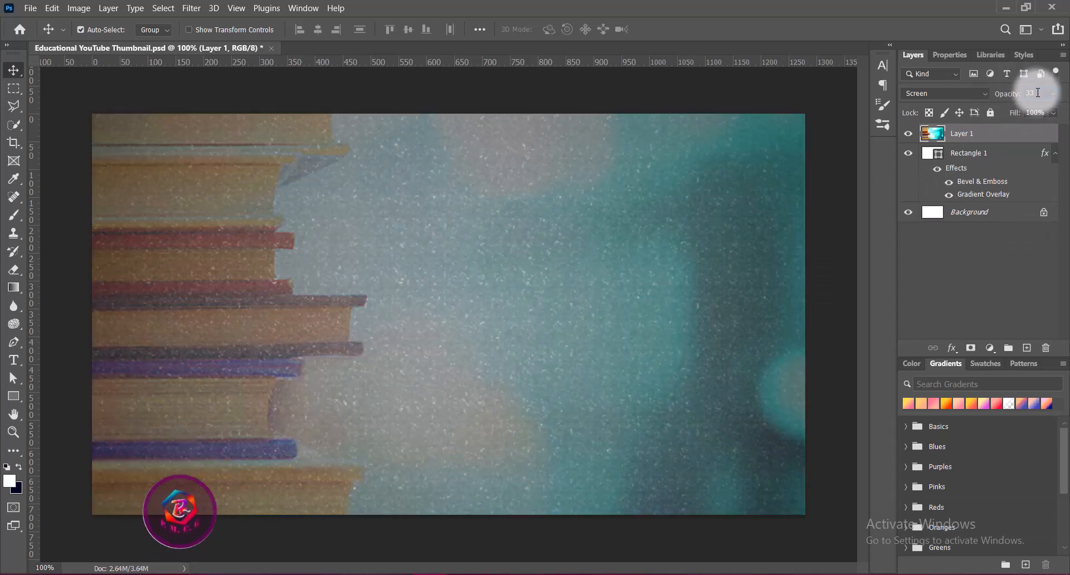
key(Return)
key(ctrl+z)
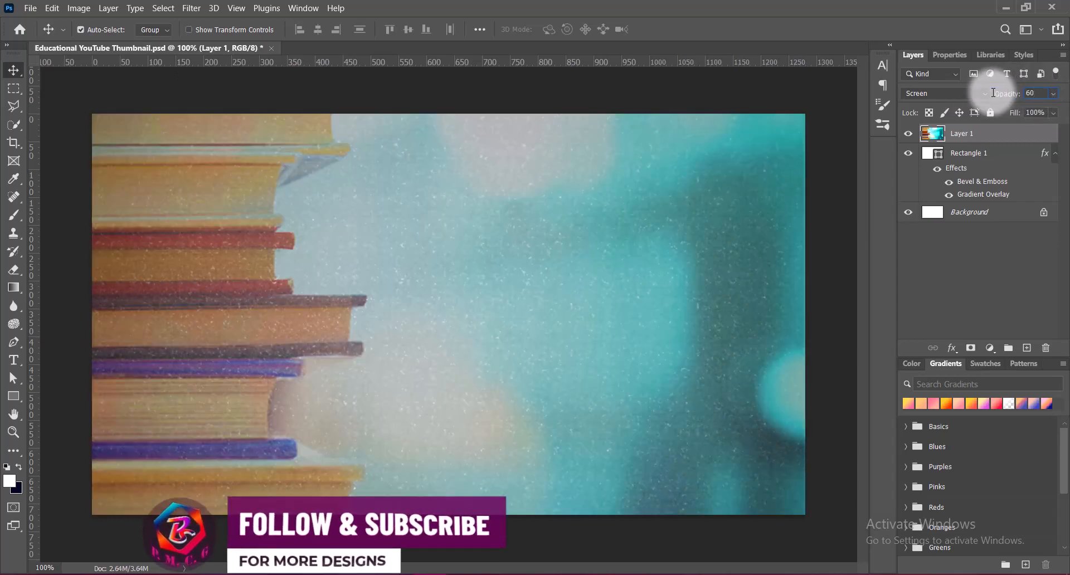
Step: Change the book photo layer's blend mode to Lighten
click(987, 93)
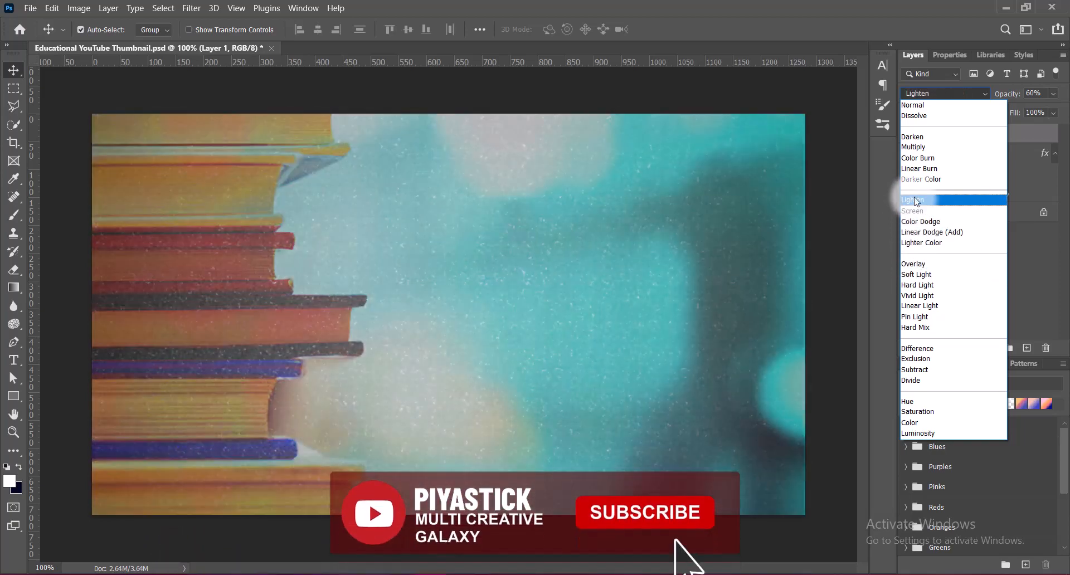
click(916, 201)
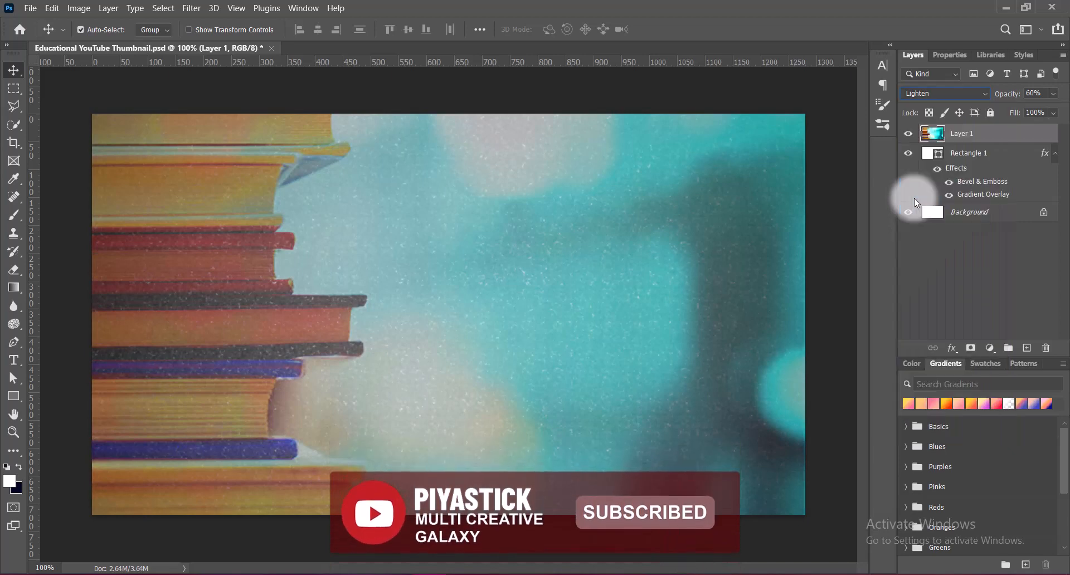
Step: Reopen the background rectangle's Bevel & Emboss settings and set the soften value to 6 px
double_click(920, 162)
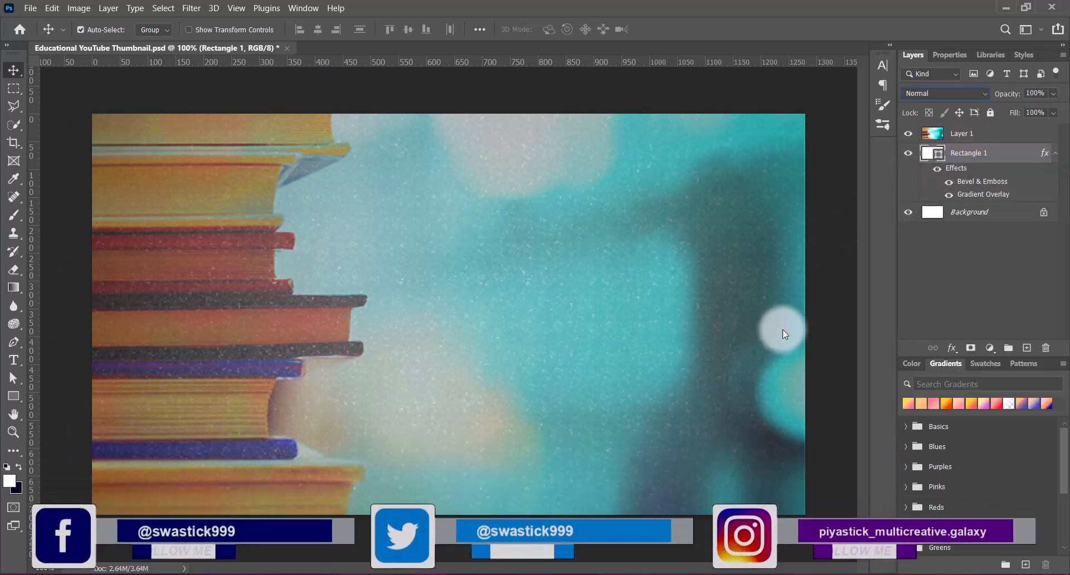
click(568, 101)
click(854, 152)
click(775, 154)
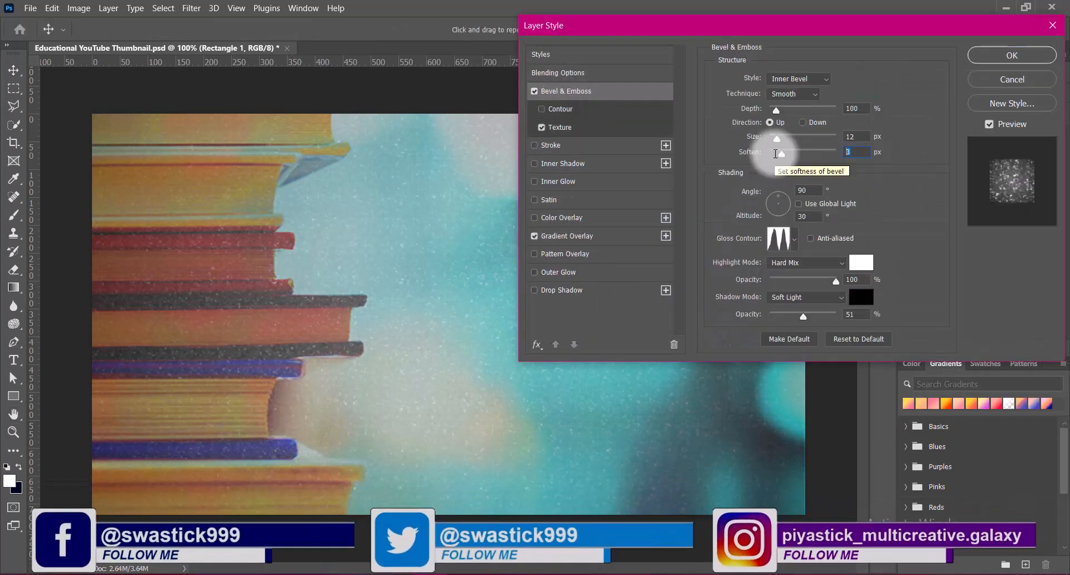
drag(776, 154, 795, 154)
click(847, 153)
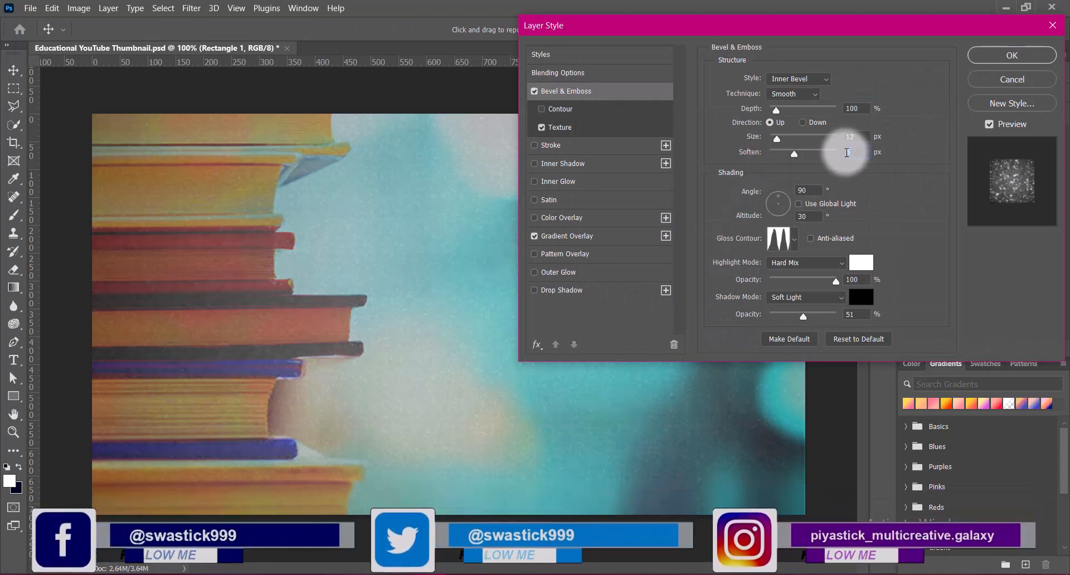
Step: Try out several gloss contours for the bevel and choose the third preset, the downward-pointing cone
click(794, 239)
click(707, 292)
click(731, 293)
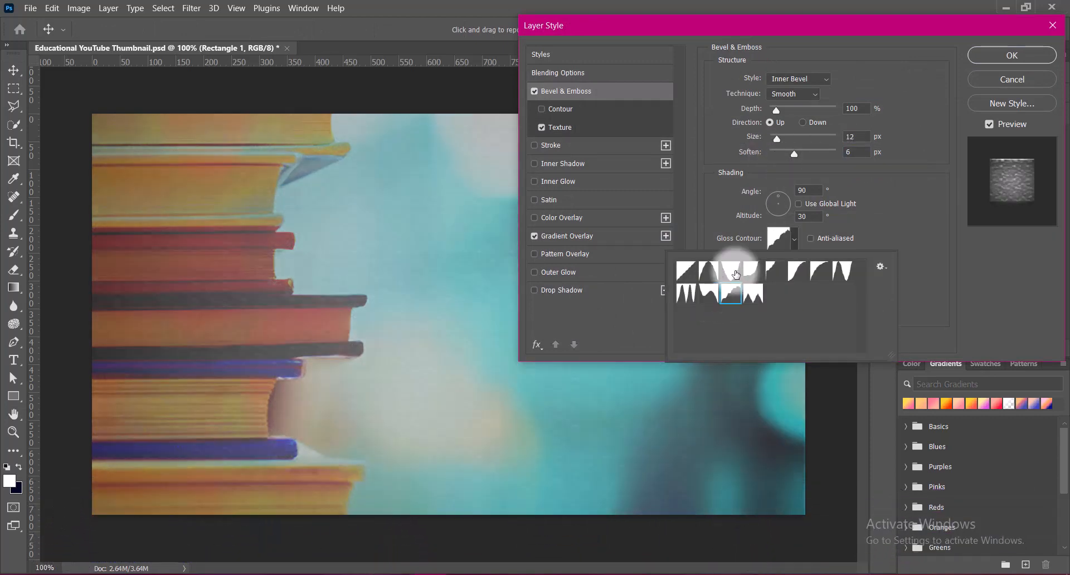
click(736, 273)
click(731, 272)
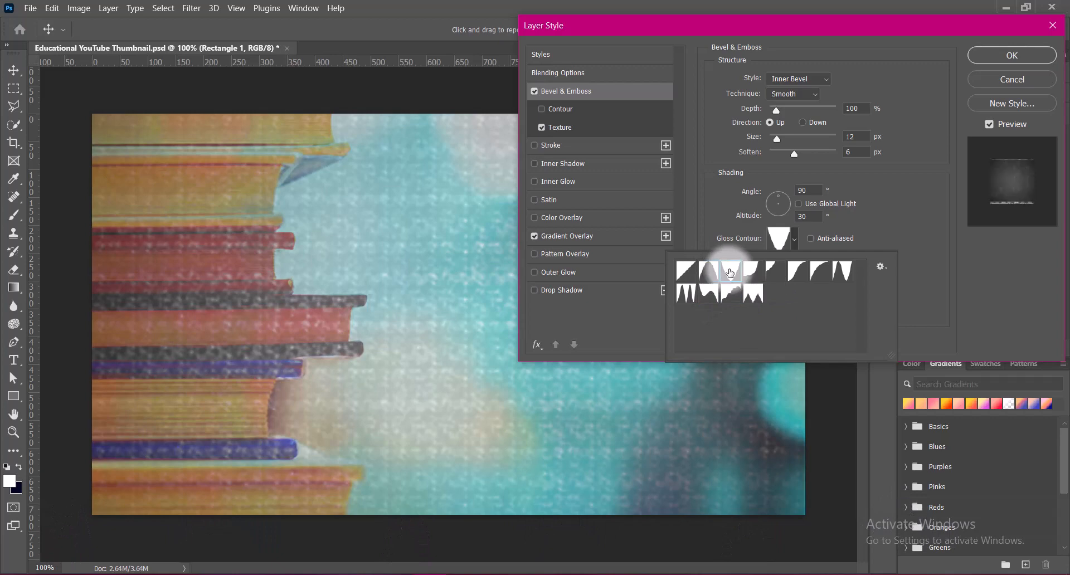
click(794, 272)
click(840, 273)
click(705, 273)
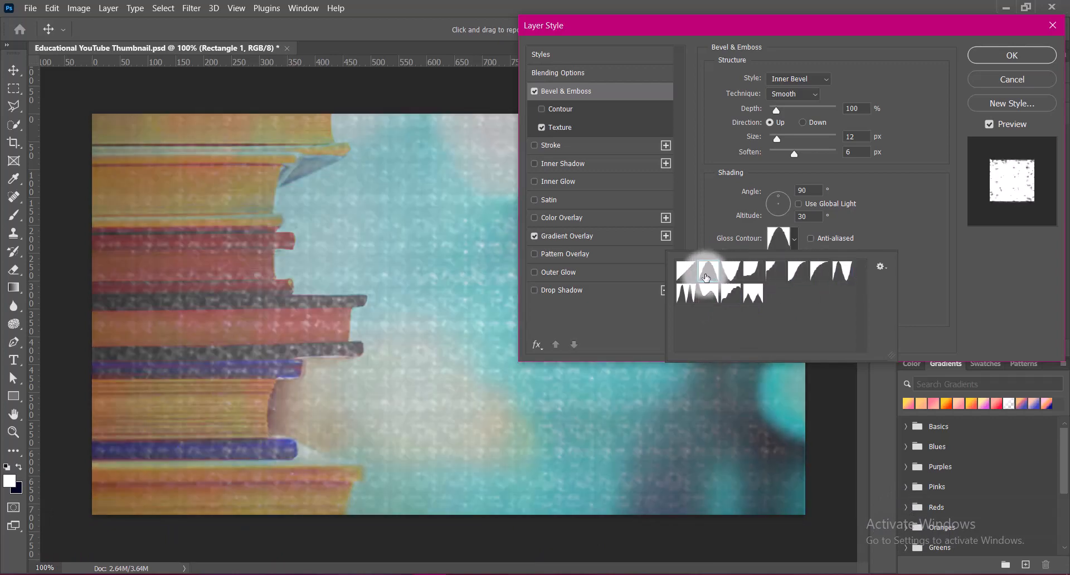
click(694, 288)
click(728, 292)
click(751, 271)
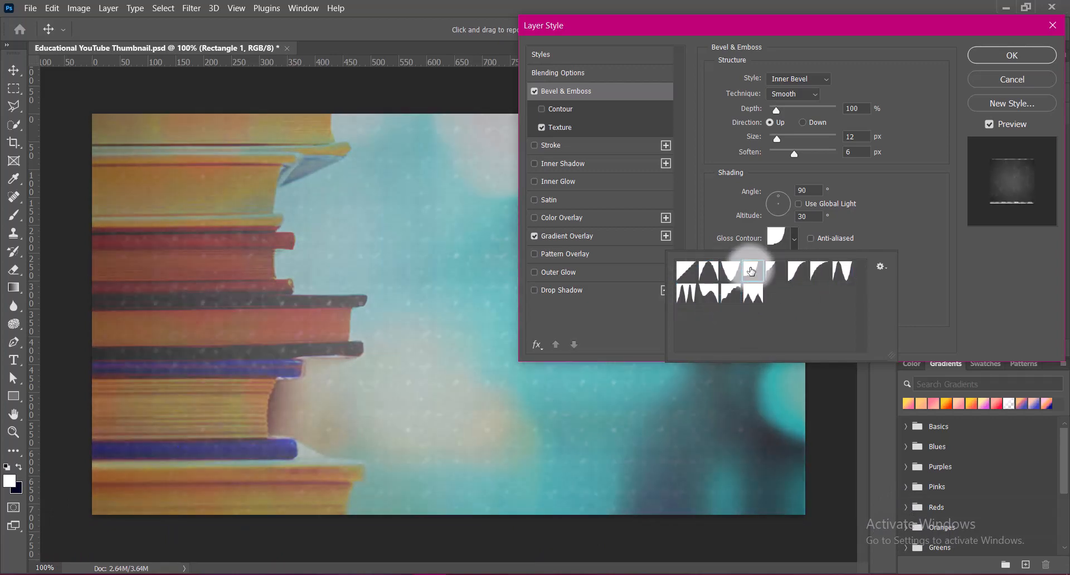
click(752, 271)
click(732, 270)
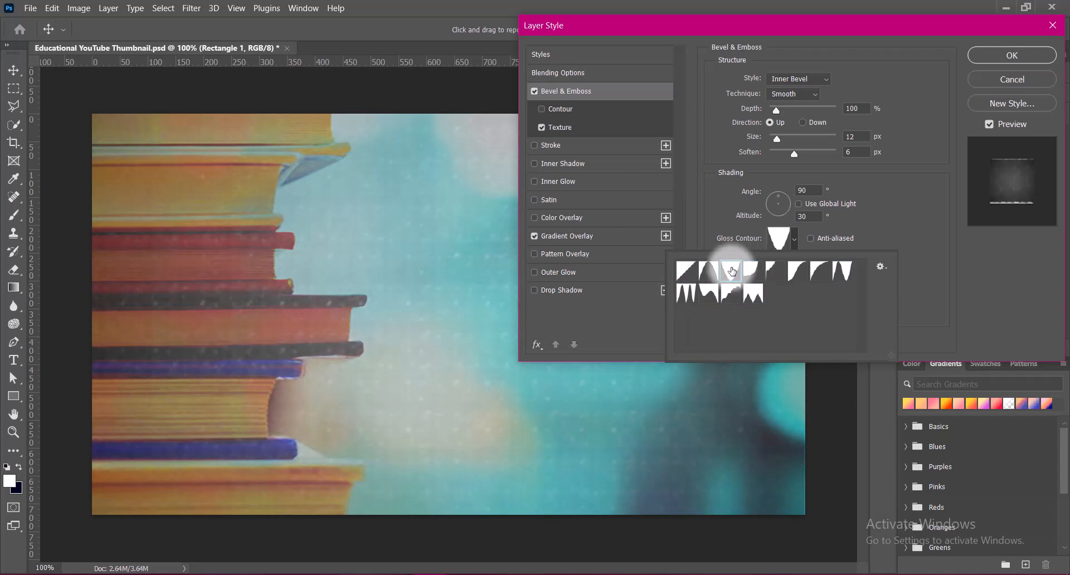
click(902, 219)
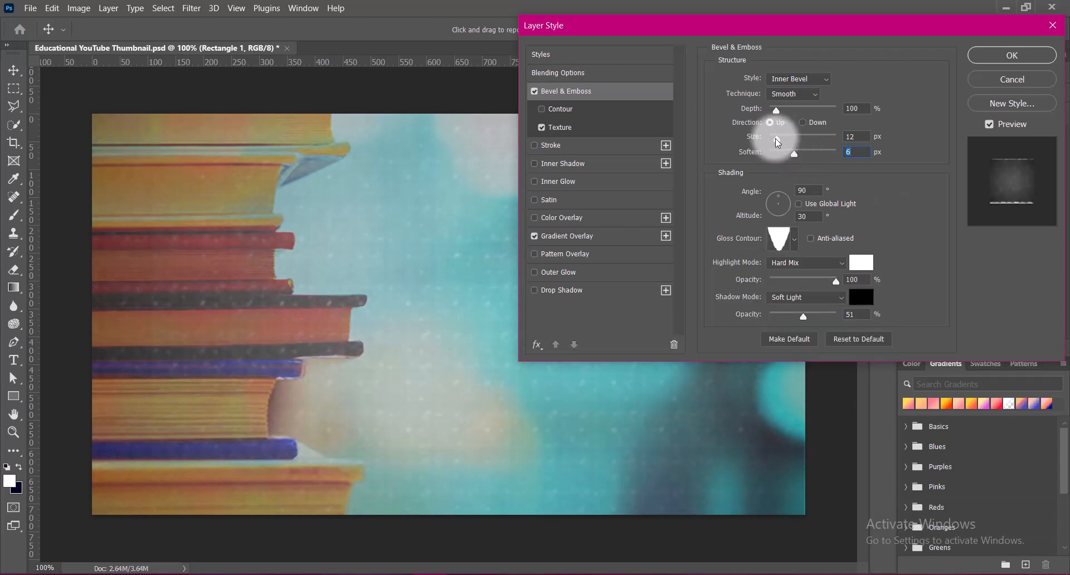
Step: Set the bevel's size to 12 px and its direction to Down
drag(776, 138, 759, 139)
text(12)
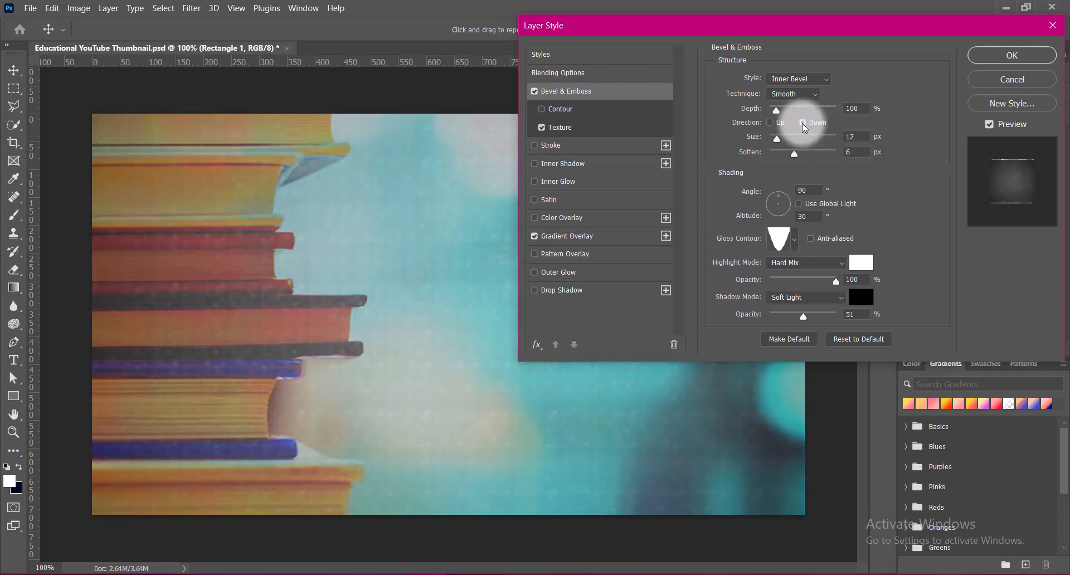
Step: Raise the shadow opacity of the background rectangle's bevel to 100% and apply the layer style
drag(803, 319, 881, 316)
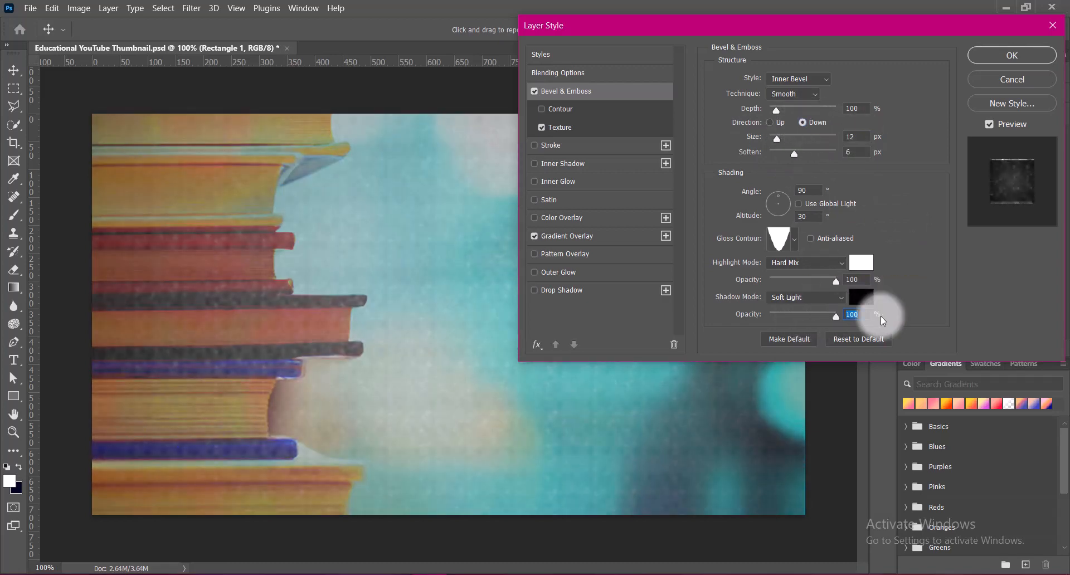
click(1012, 55)
Step: Set the book photo layer's opacity to 45%
click(985, 138)
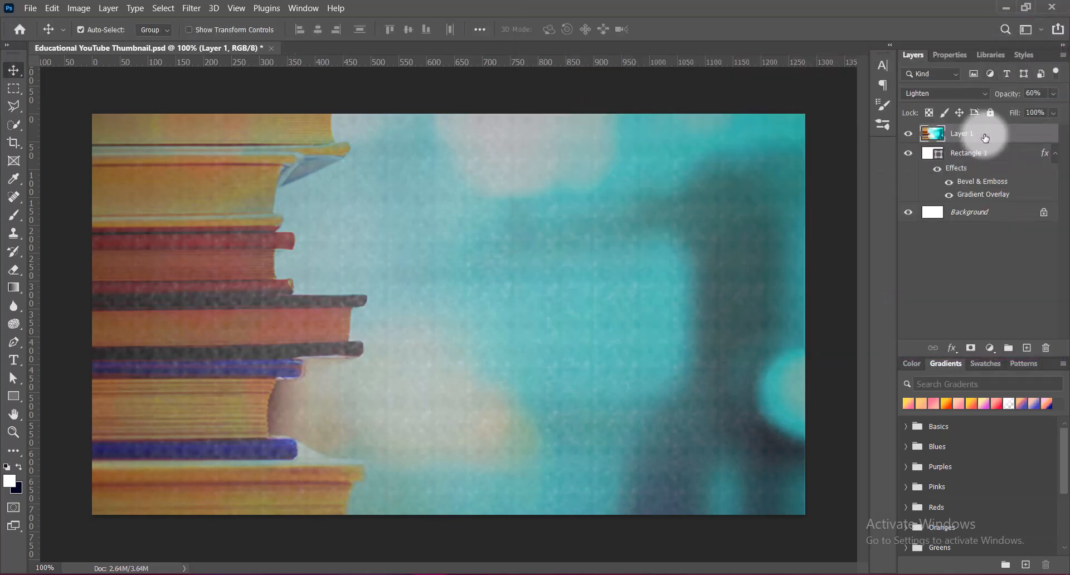
text(45)
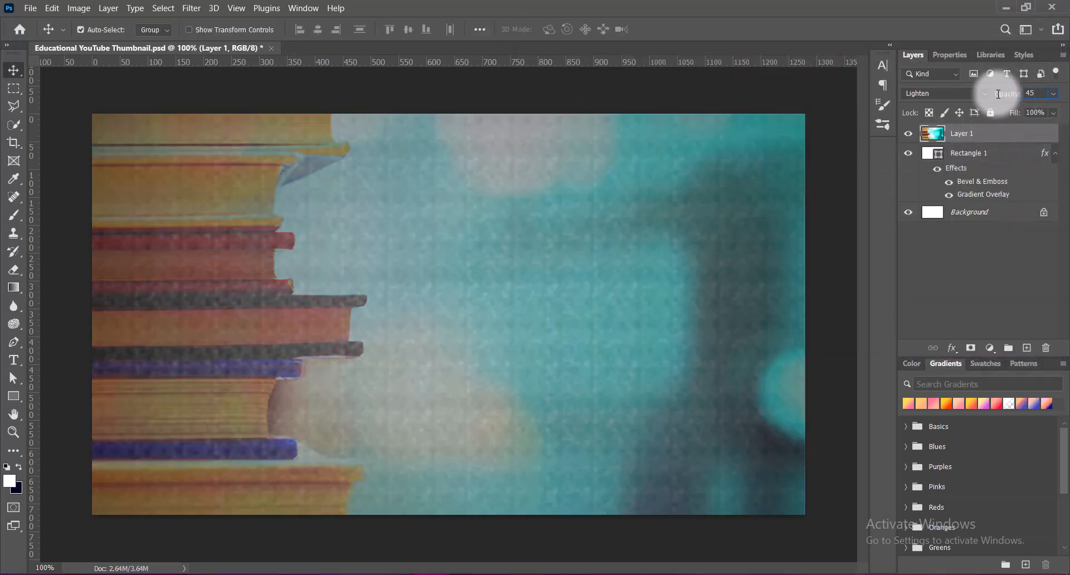
click(834, 245)
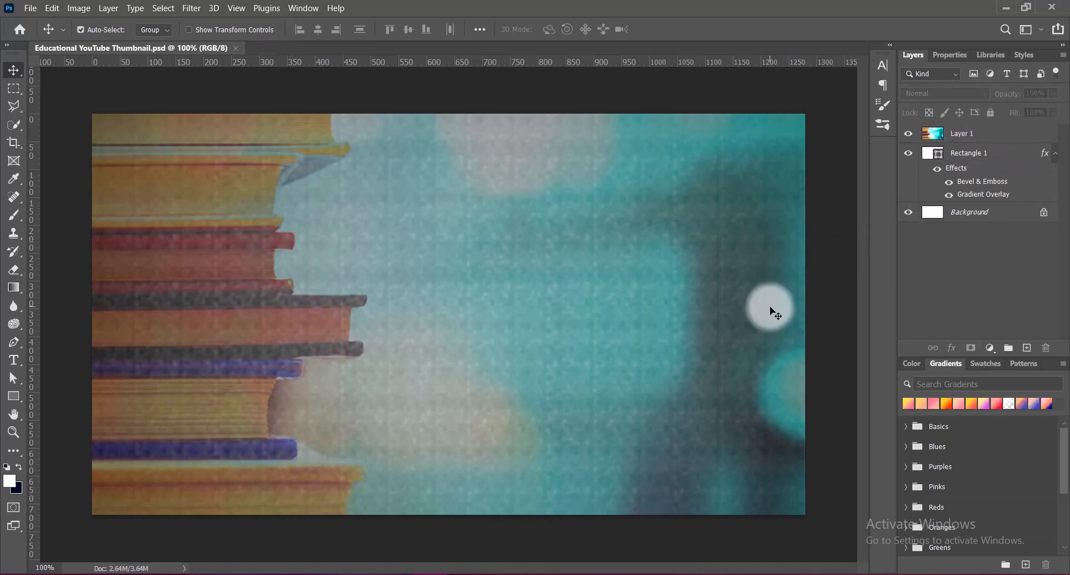
Step: Erase the blurred right half of the book photo with a soft 500 px eraser, leaving the dark texture exposed
click(14, 269)
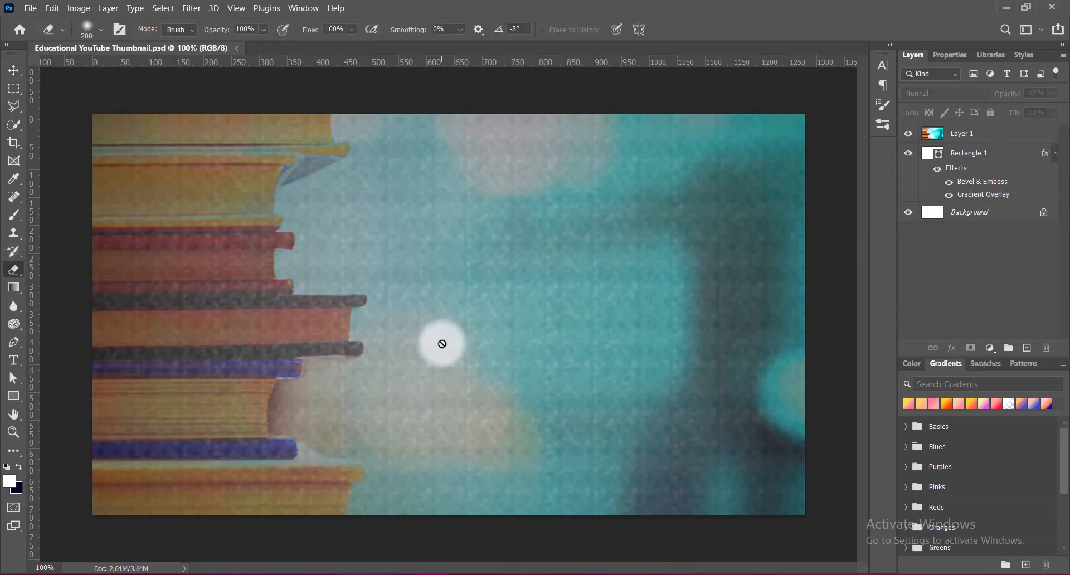
click(1012, 133)
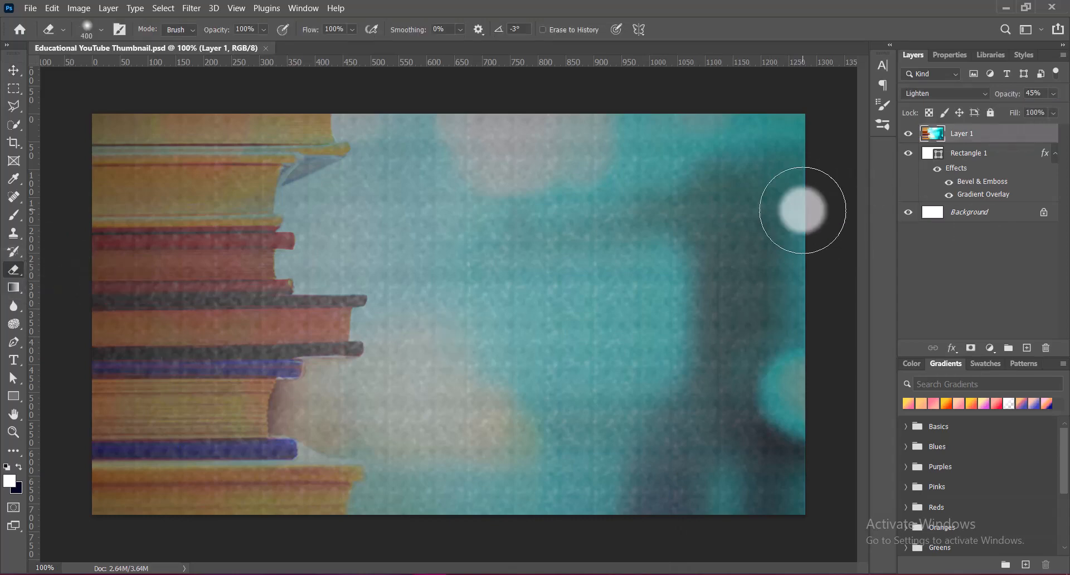
key(bracketright)
mouse_move(785, 229)
mouse_down()
mouse_move(777, 160)
mouse_move(726, 139)
mouse_move(767, 451)
mouse_move(802, 410)
mouse_move(691, 143)
mouse_move(667, 124)
mouse_move(734, 291)
mouse_move(743, 378)
mouse_move(710, 463)
mouse_move(721, 399)
mouse_move(582, 107)
mouse_move(643, 494)
mouse_move(827, 381)
mouse_move(788, 351)
mouse_move(719, 450)
mouse_move(663, 172)
mouse_move(652, 401)
mouse_move(791, 148)
mouse_move(687, 286)
mouse_move(711, 188)
mouse_move(580, 101)
mouse_move(559, 487)
mouse_move(585, 490)
mouse_move(569, 494)
mouse_move(764, 359)
mouse_move(641, 384)
mouse_move(669, 368)
mouse_move(624, 193)
mouse_move(578, 129)
mouse_move(854, 281)
mouse_move(576, 141)
mouse_up()
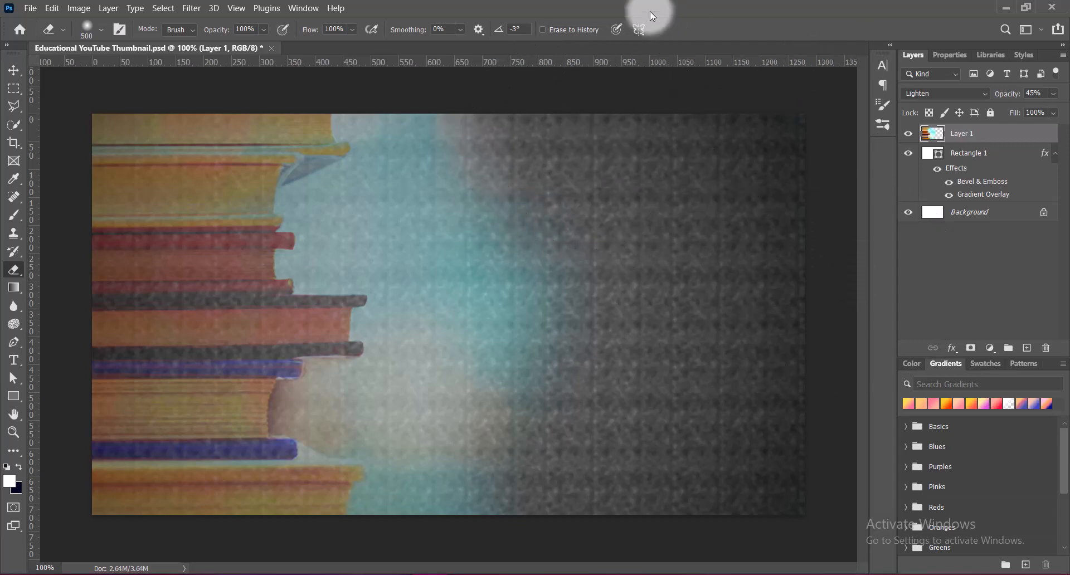
click(14, 72)
Step: Blur the erased edge of the book photo and smudge it toward the canvas's right side with a 400 px brush at 50% strength
drag(14, 306, 69, 313)
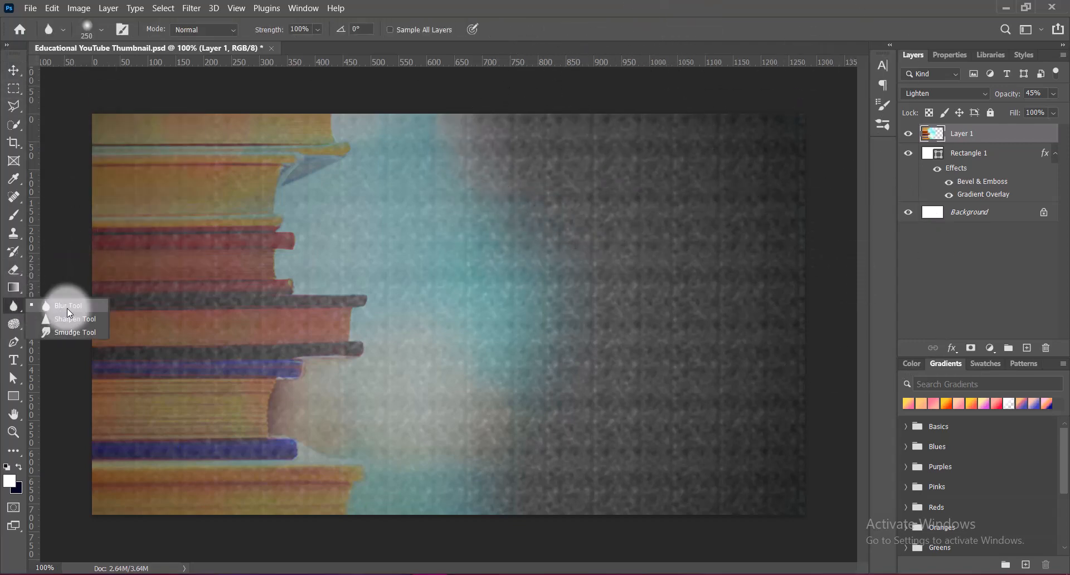
mouse_move(530, 199)
mouse_down()
mouse_move(553, 281)
mouse_move(524, 414)
mouse_move(530, 256)
mouse_move(532, 280)
mouse_move(519, 259)
mouse_move(517, 124)
mouse_move(470, 170)
mouse_move(573, 357)
mouse_move(530, 487)
mouse_move(505, 453)
mouse_move(539, 315)
mouse_move(493, 155)
mouse_move(549, 383)
mouse_move(600, 320)
mouse_move(537, 228)
mouse_move(553, 326)
mouse_move(512, 497)
mouse_move(536, 235)
mouse_move(493, 186)
mouse_move(547, 423)
mouse_move(506, 482)
mouse_move(592, 434)
mouse_move(676, 167)
mouse_up()
drag(14, 306, 81, 336)
click(79, 333)
key(bracketright)
key(bracketright)
key(bracketright)
mouse_move(581, 212)
mouse_down()
mouse_move(523, 170)
mouse_move(560, 155)
mouse_move(512, 150)
mouse_move(498, 163)
mouse_move(636, 151)
mouse_up()
mouse_move(598, 490)
mouse_down()
mouse_move(558, 462)
mouse_move(625, 501)
mouse_move(593, 486)
mouse_move(653, 443)
mouse_move(714, 365)
mouse_move(747, 224)
mouse_move(585, 190)
mouse_move(548, 144)
mouse_move(765, 171)
mouse_move(693, 197)
mouse_move(788, 216)
mouse_move(616, 144)
mouse_move(884, 115)
mouse_move(771, 141)
mouse_move(943, 167)
mouse_move(775, 250)
mouse_move(693, 317)
mouse_move(669, 412)
mouse_move(715, 457)
mouse_move(663, 498)
mouse_move(741, 518)
mouse_move(814, 263)
mouse_move(866, 274)
mouse_move(775, 326)
mouse_move(759, 226)
mouse_up()
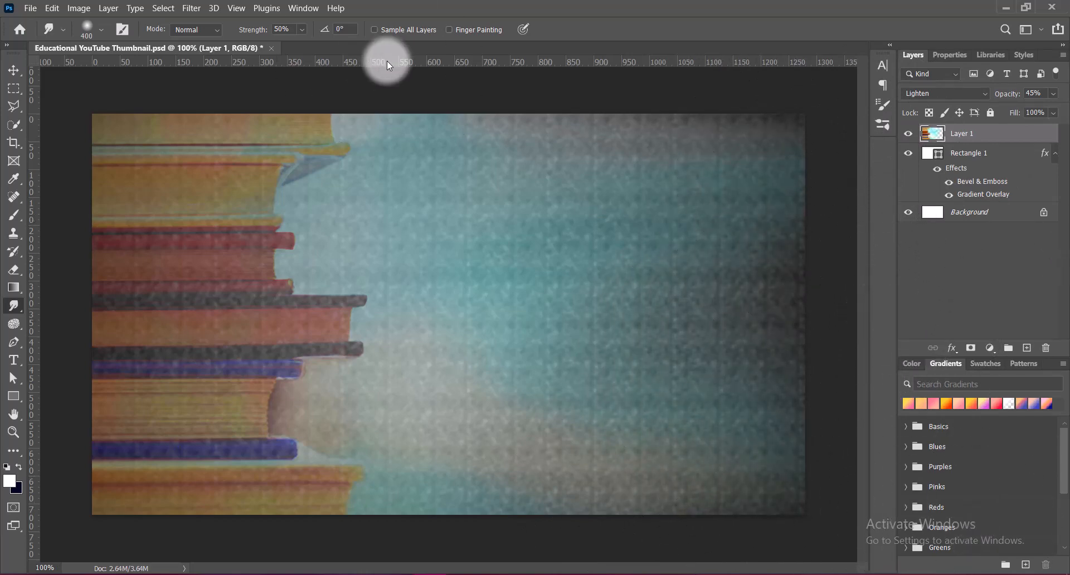
click(13, 70)
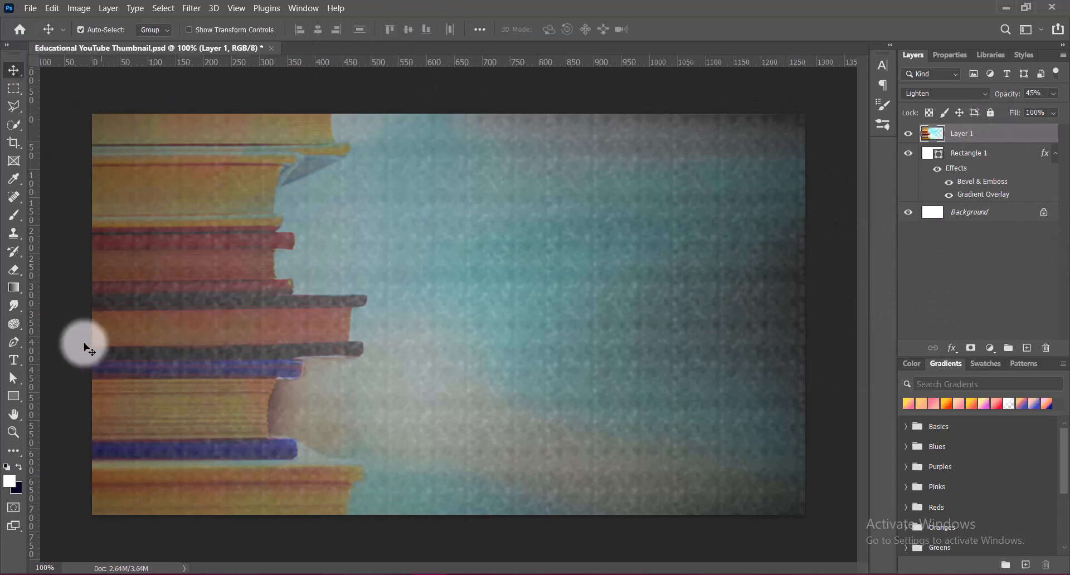
Step: Fade out the right side of the smudged book photo with single dabs of a soft 800 px eraser
click(15, 306)
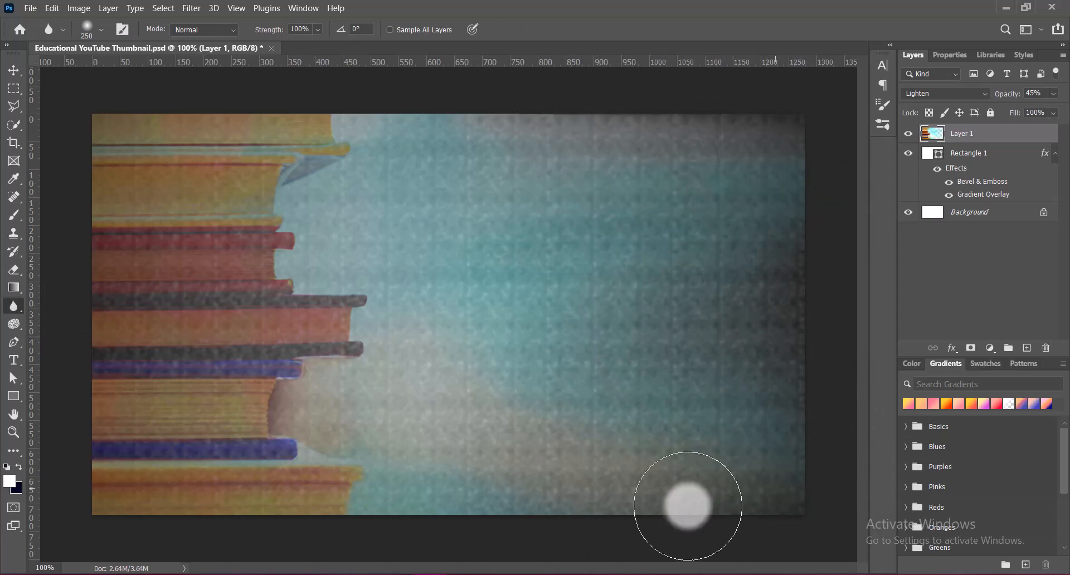
click(13, 269)
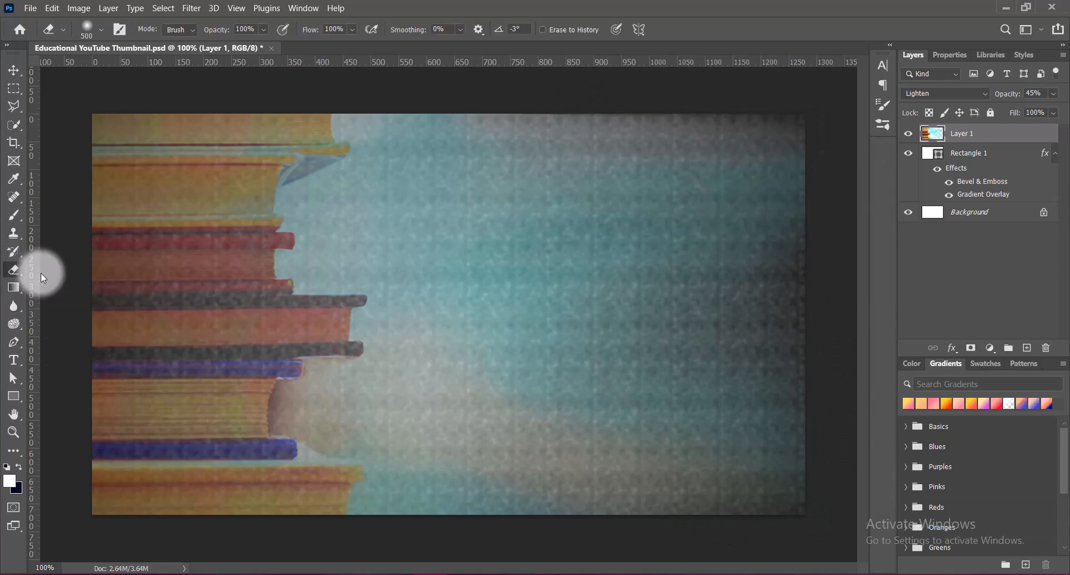
click(780, 193)
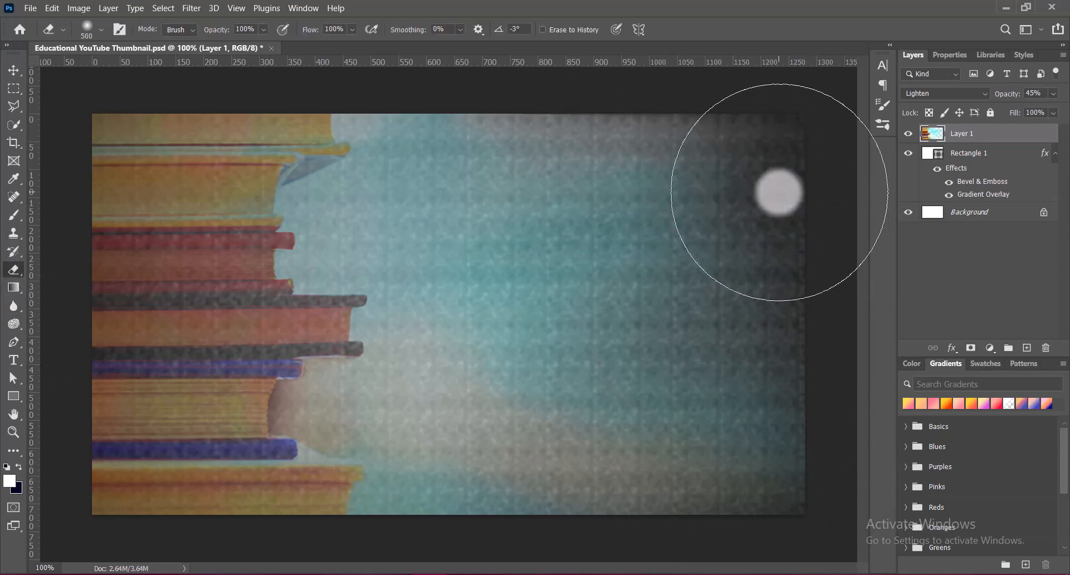
key(ctrl+z)
key(])
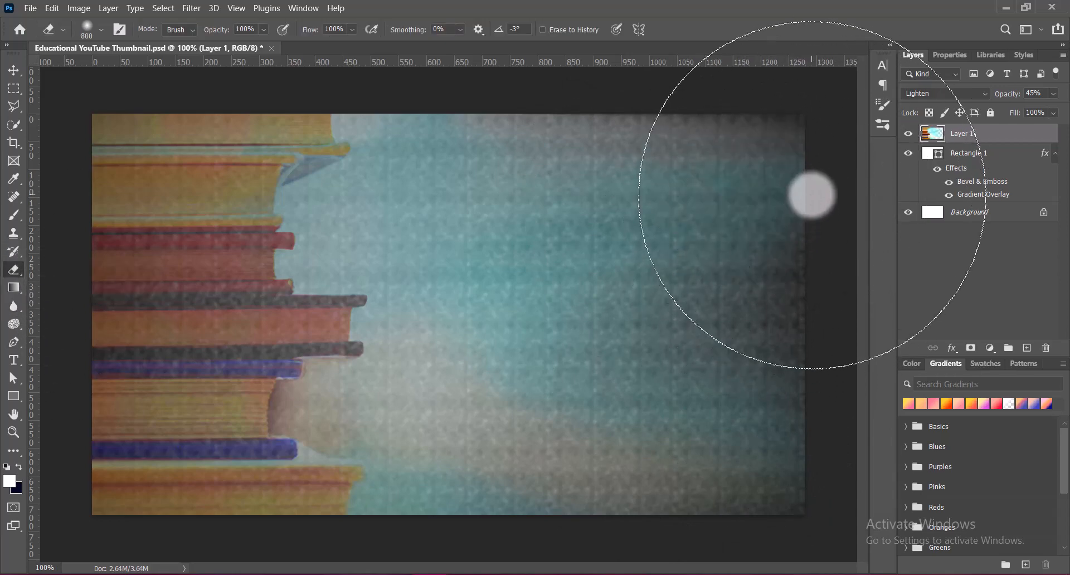
click(808, 194)
click(748, 404)
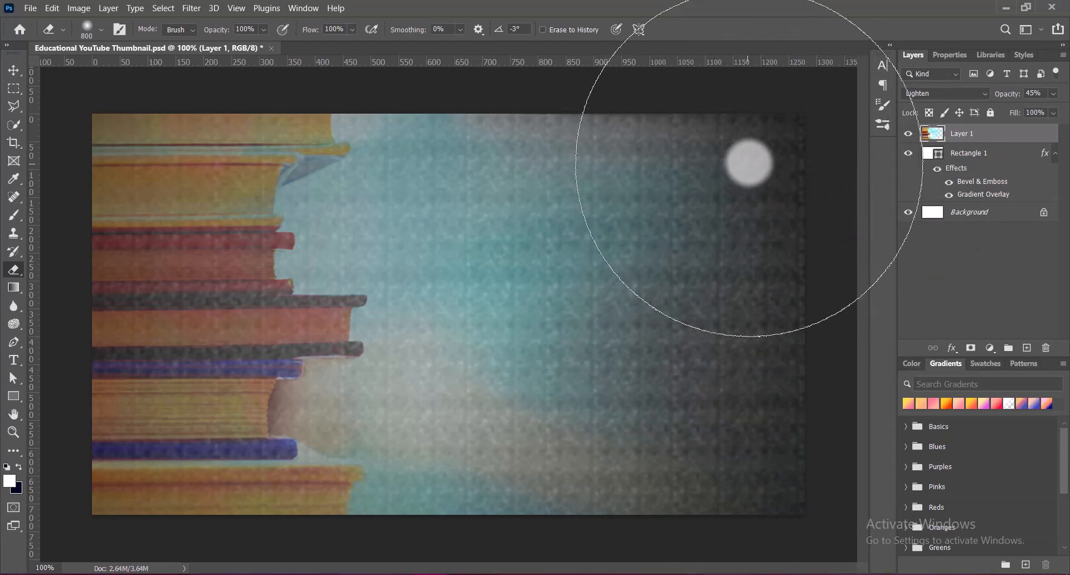
click(748, 164)
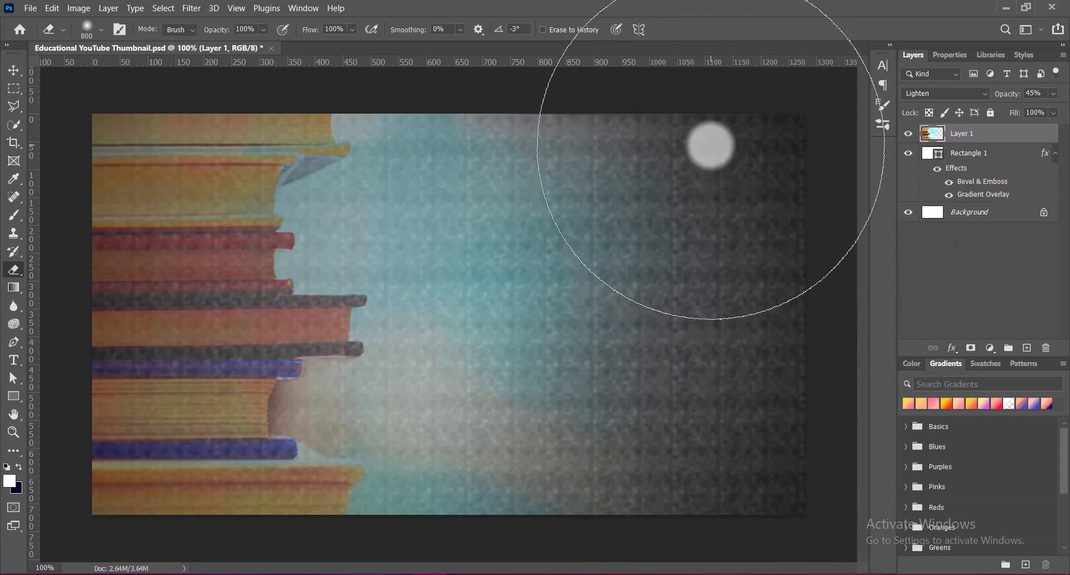
click(14, 71)
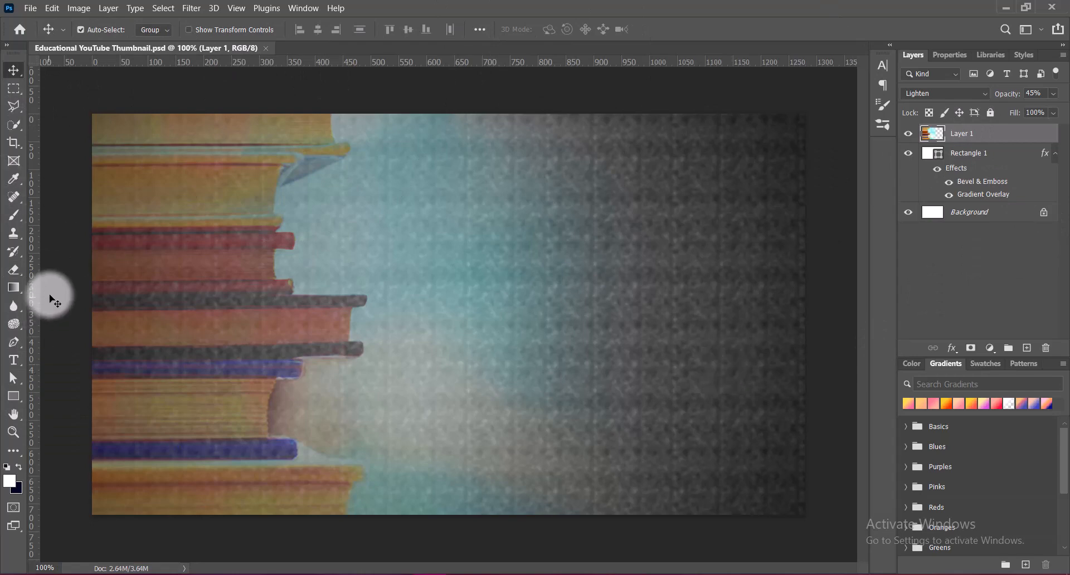
Step: Smudge the book photo's faded edge outward into the dark background with a brush of up to 600 px
click(14, 306)
click(62, 334)
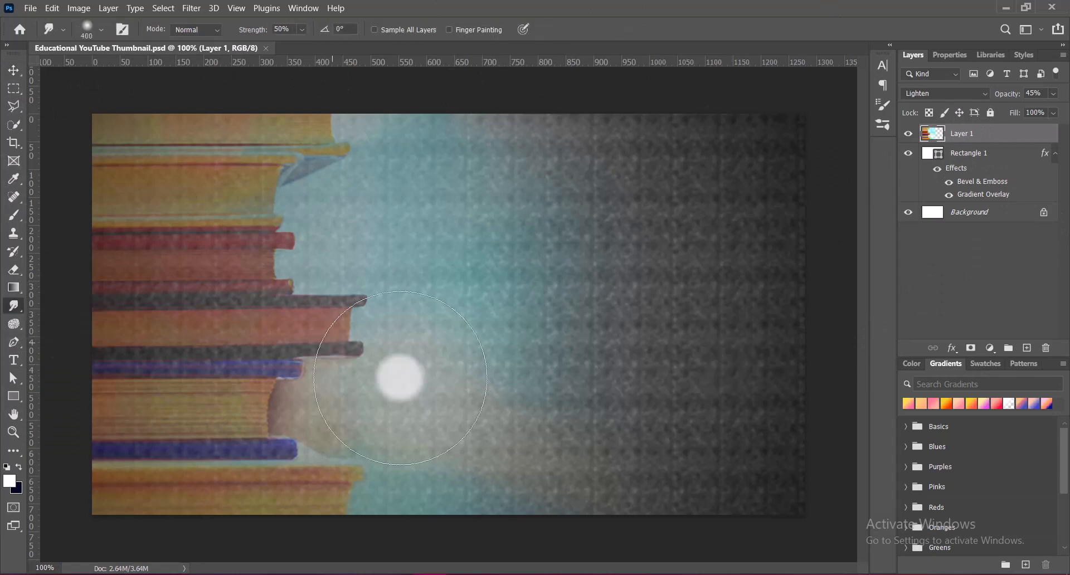
mouse_move(541, 175)
mouse_down()
mouse_move(626, 156)
mouse_move(551, 281)
mouse_move(593, 328)
mouse_move(559, 440)
mouse_move(617, 456)
mouse_up()
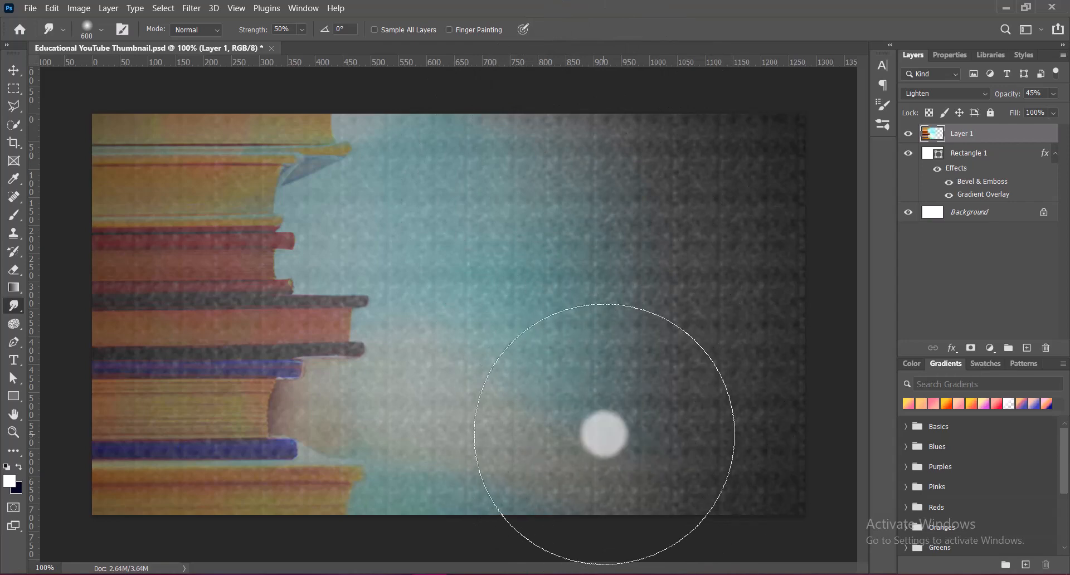
key(v)
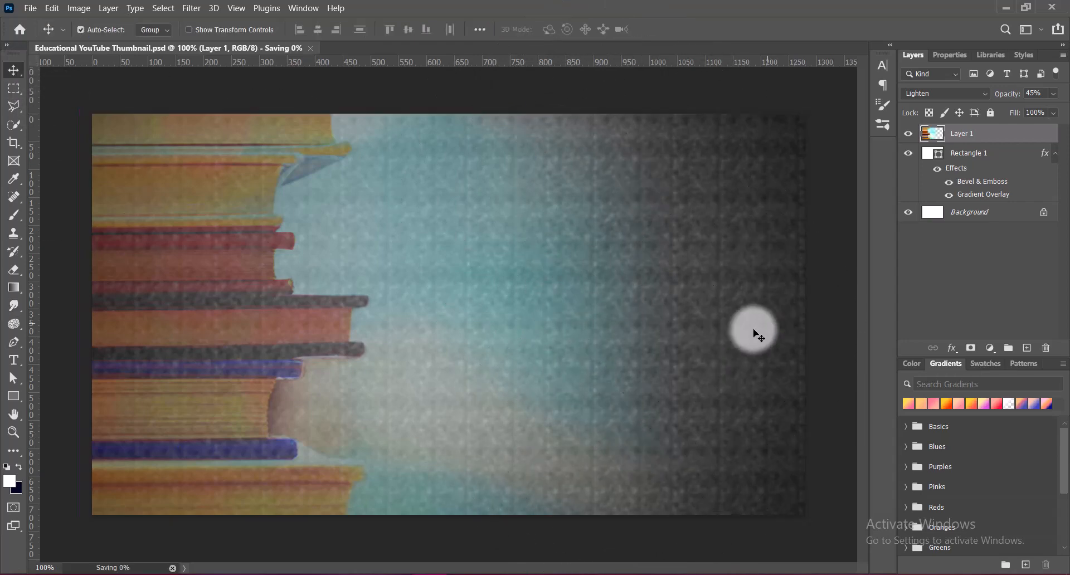
Step: Paste the cutout of the pointing woman, scale it to about 212% and stand it on the canvas's bottom edge at the right
key(ctrl+v)
drag(667, 424, 673, 393)
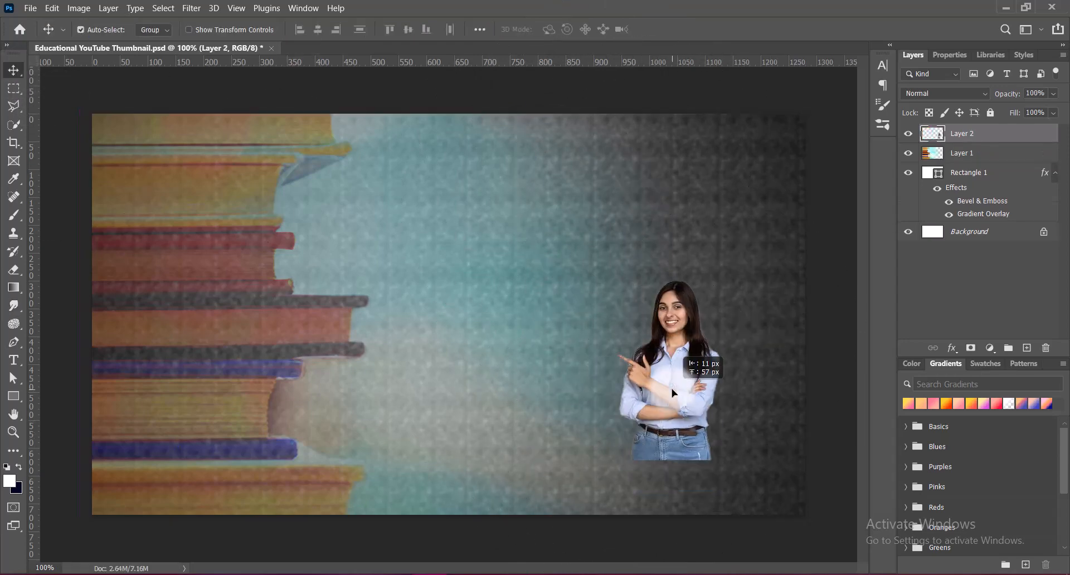
key(ctrl+t)
drag(668, 461, 667, 513)
drag(669, 280, 685, 133)
drag(684, 355, 695, 355)
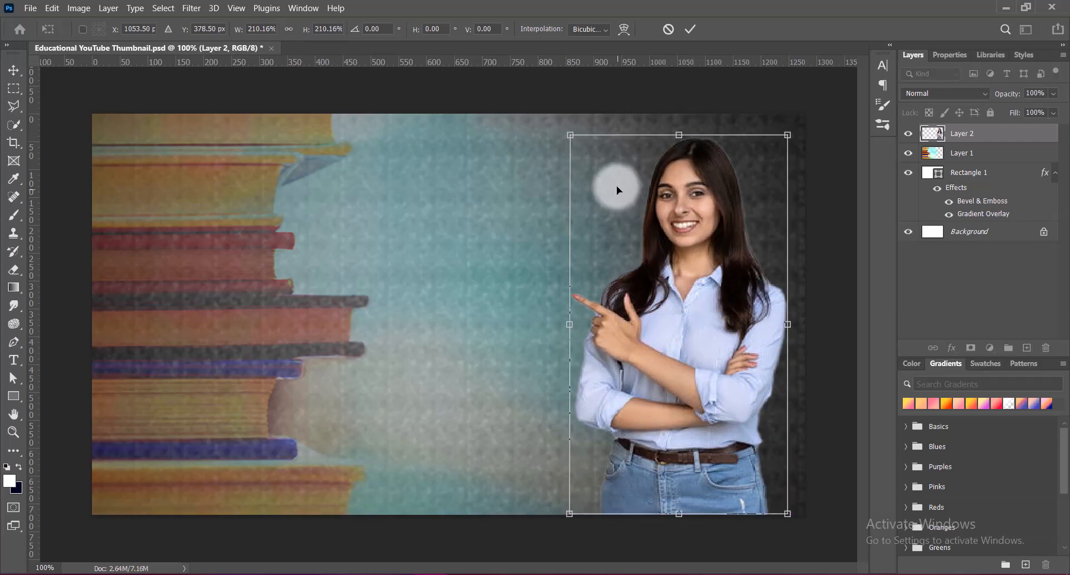
drag(569, 135, 565, 133)
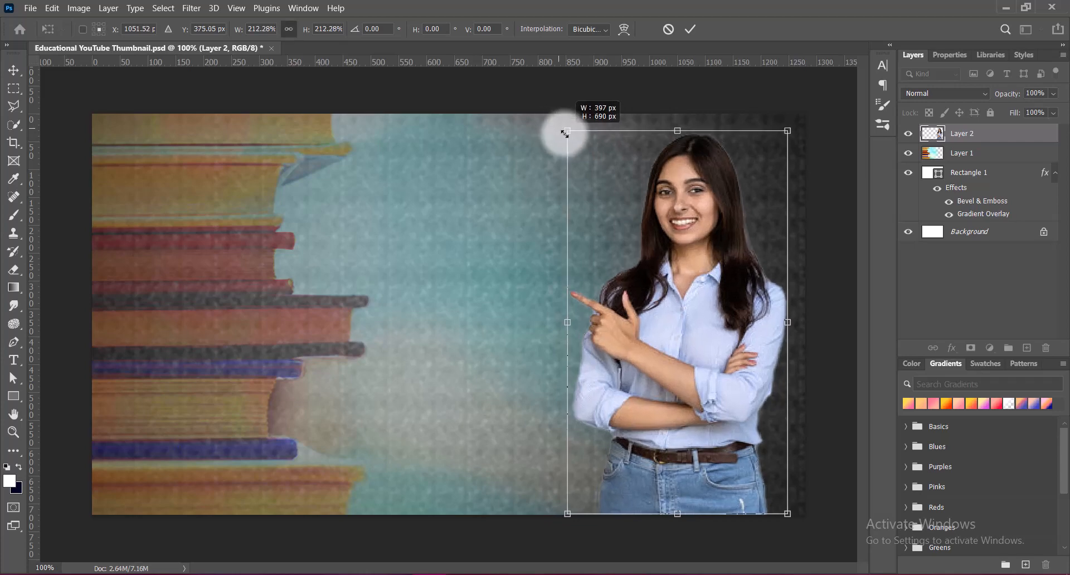
double_click(685, 264)
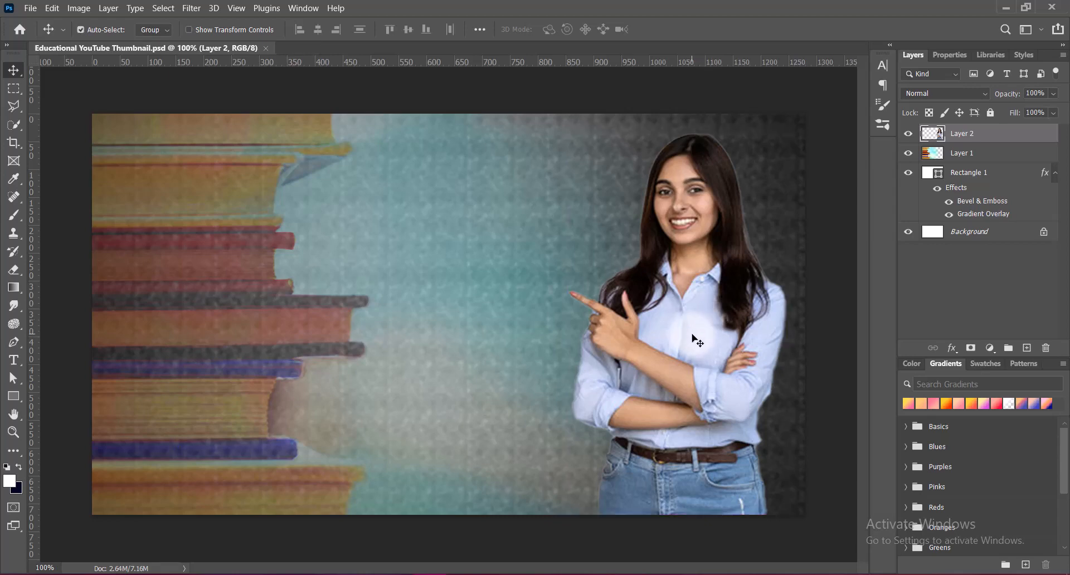
drag(692, 334, 694, 334)
Step: Increase the vibrance of the woman's layer with a Vibrance adjustment
click(79, 8)
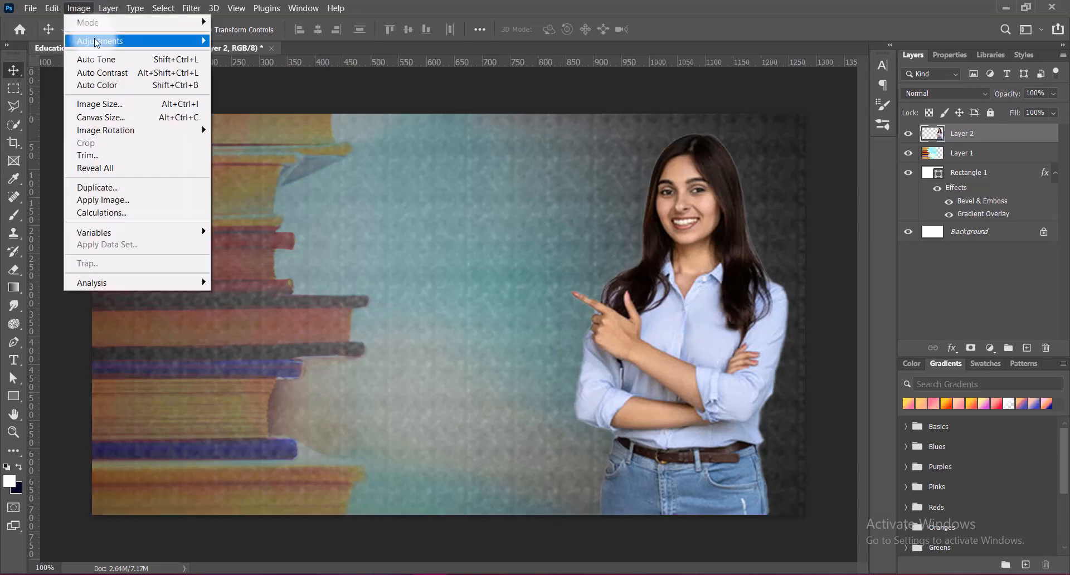
mouse_move(94, 40)
click(390, 100)
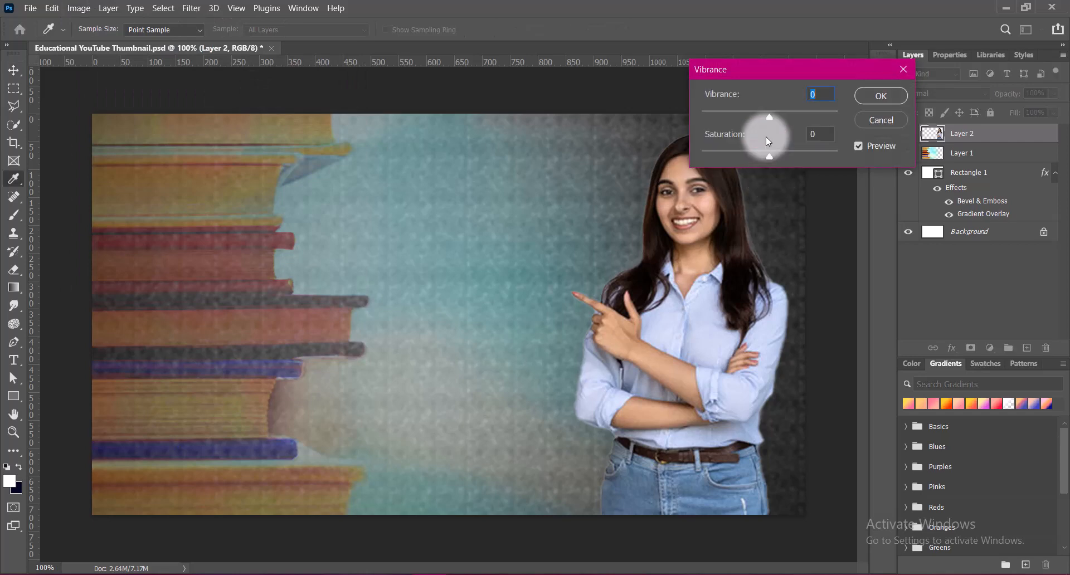
click(886, 97)
Step: Apply a Hue/Saturation adjustment to the woman's layer using the Increase Saturation preset
click(79, 8)
mouse_move(95, 40)
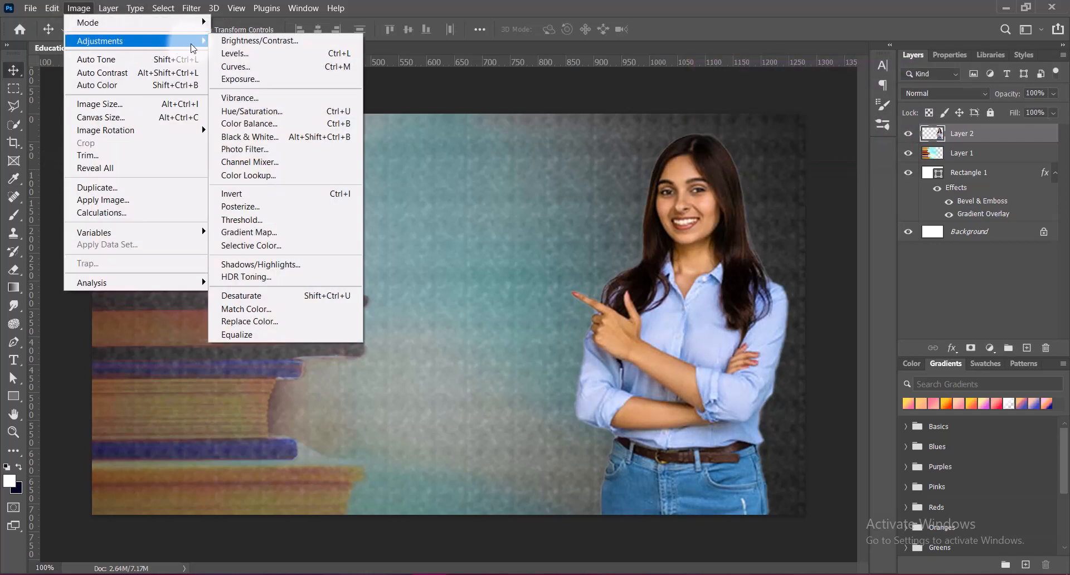
click(413, 191)
click(829, 115)
click(815, 179)
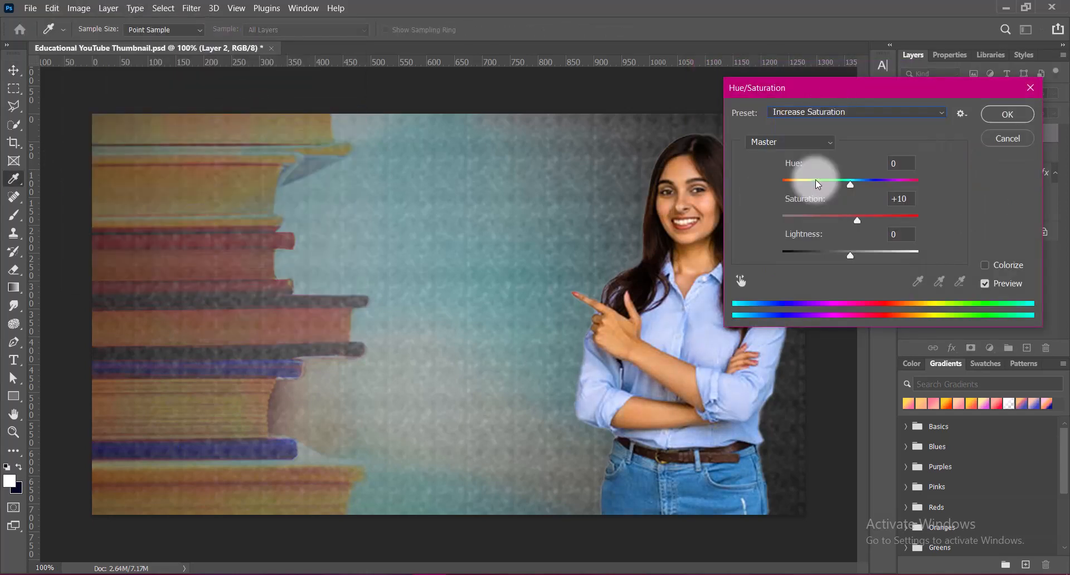
click(994, 113)
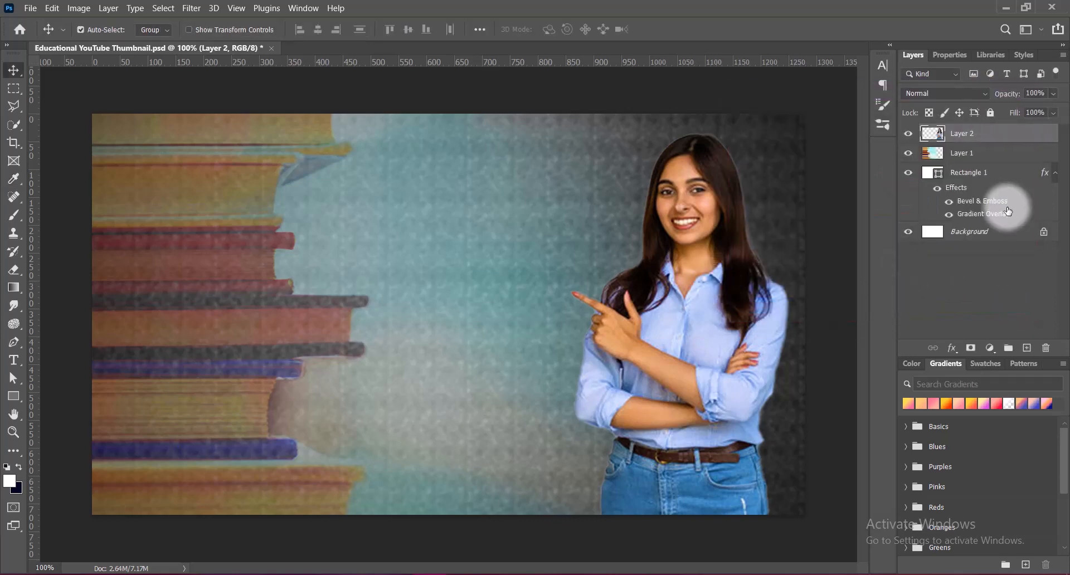
Step: Add an Outer Glow to the woman's layer and change its contour to the linear preset
right_click(947, 138)
click(929, 137)
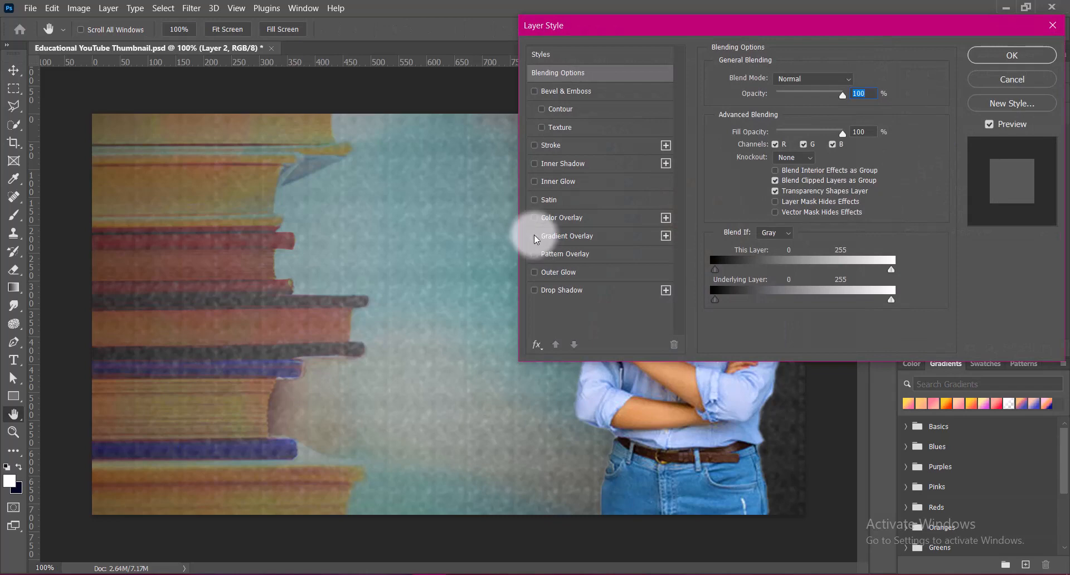
drag(678, 30, 179, 61)
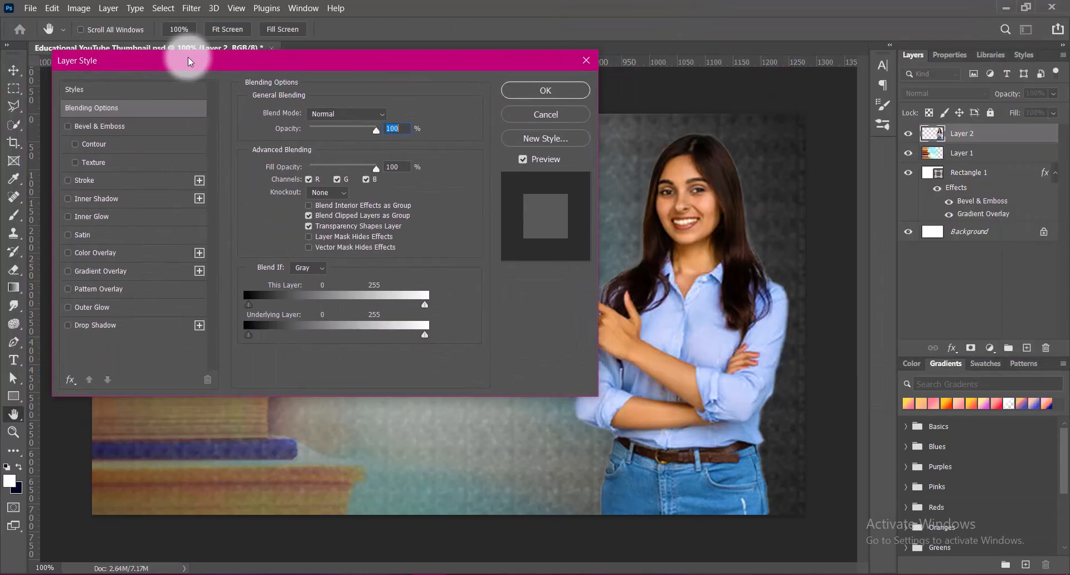
click(78, 309)
click(322, 281)
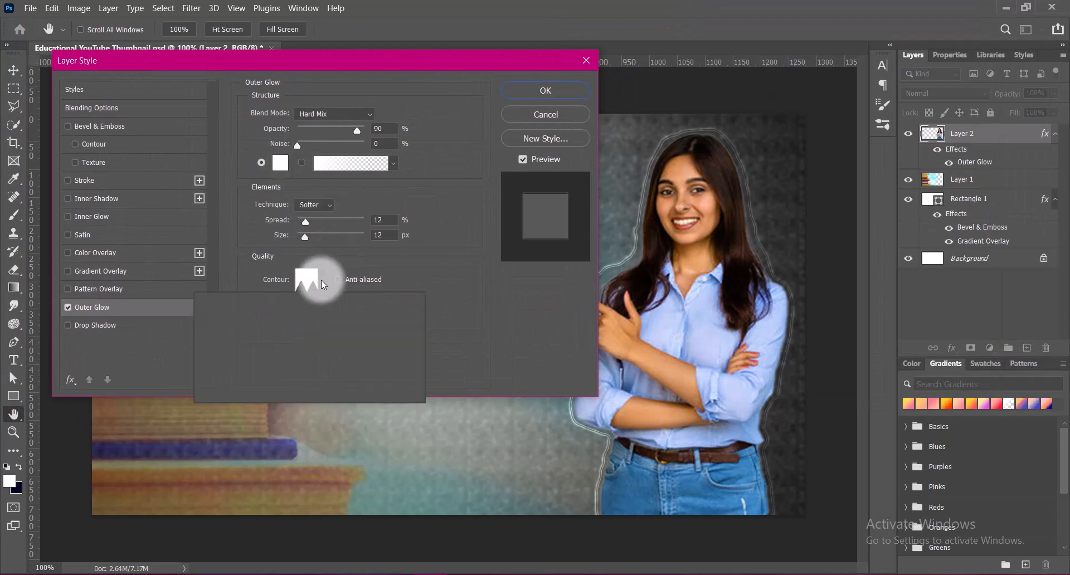
click(212, 313)
click(413, 368)
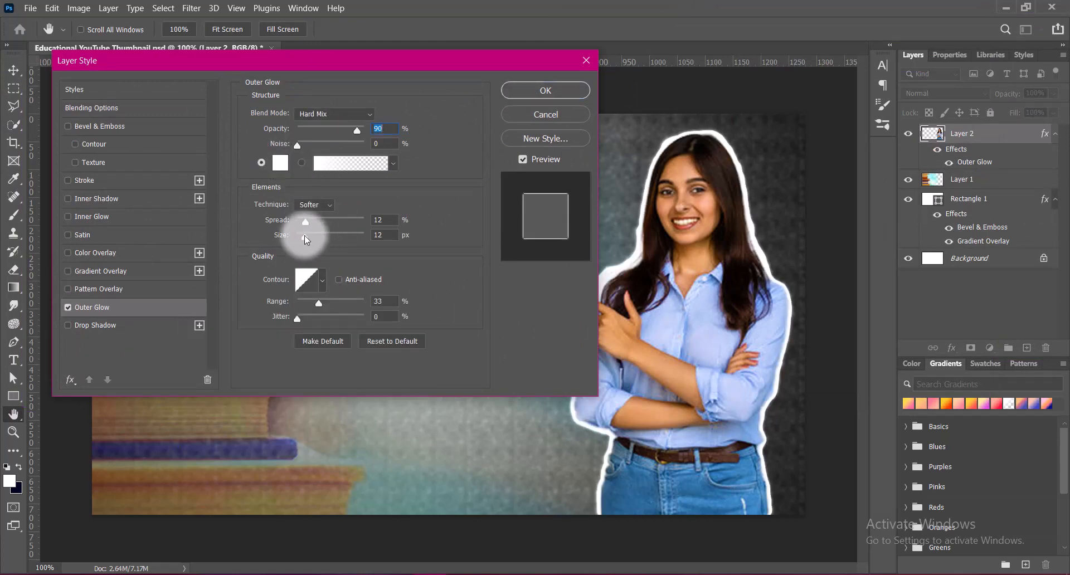
Step: Set the outer glow's size to 0 px, its range to 60% and its opacity to 60%
drag(304, 236, 295, 235)
drag(388, 298, 338, 297)
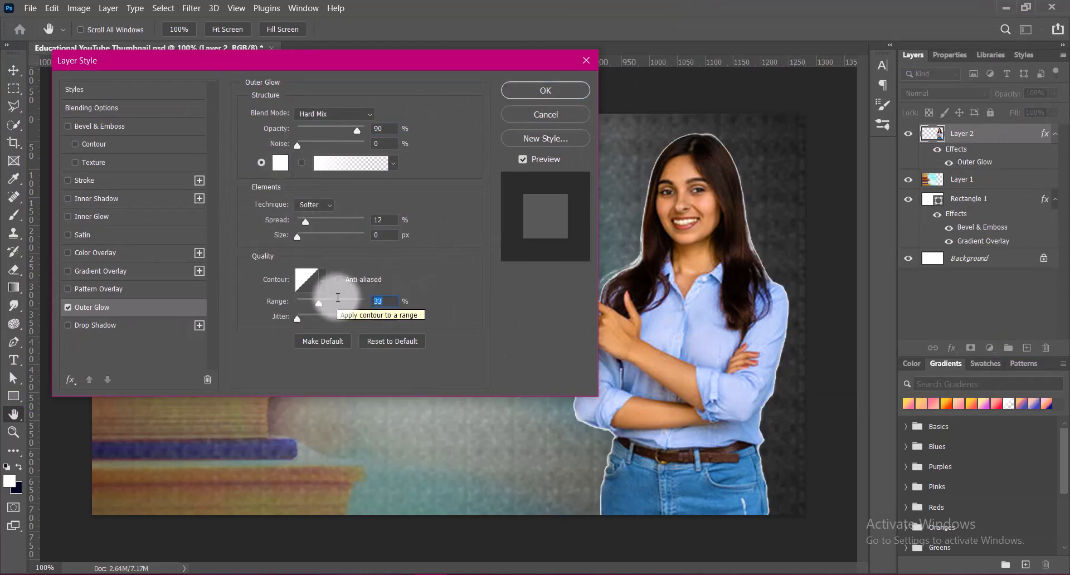
drag(390, 129, 342, 130)
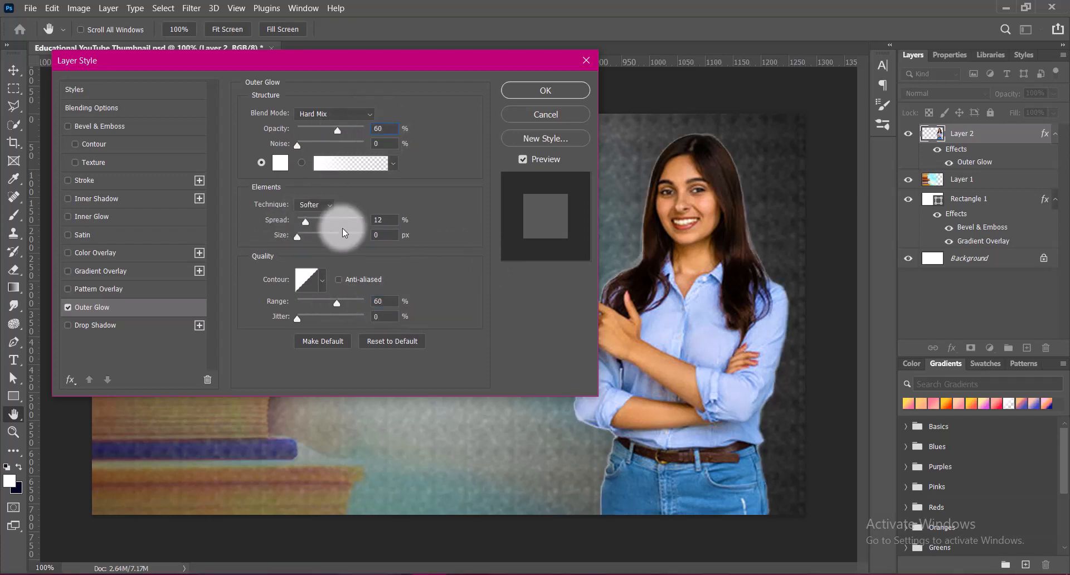
Step: Set the outer glow's spread to 0% and its size to 51 px, and apply the layer style
mouse_move(305, 222)
mouse_down()
mouse_move(330, 223)
mouse_move(287, 229)
mouse_move(316, 237)
mouse_up()
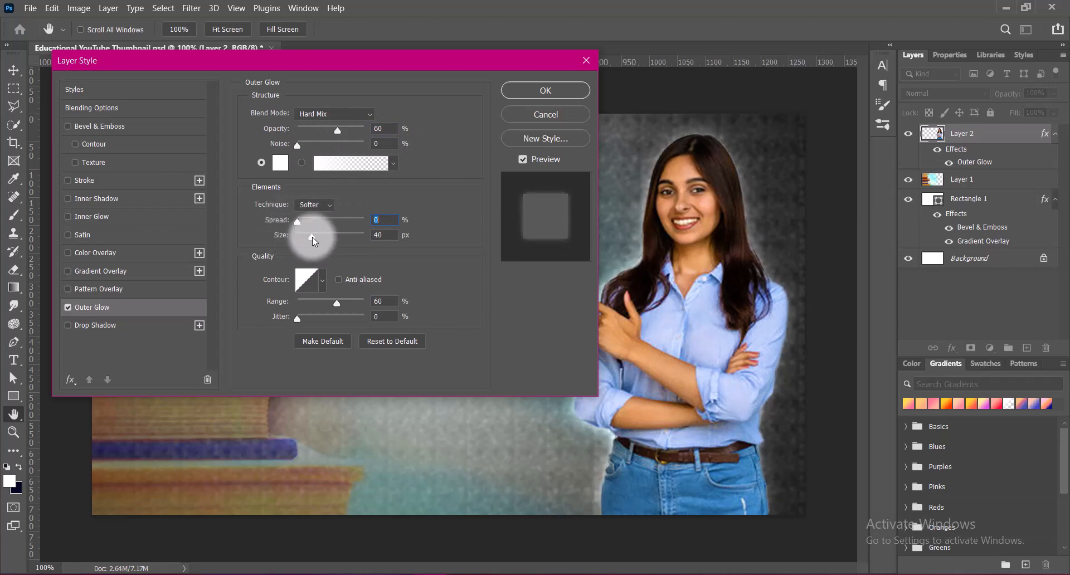
click(312, 237)
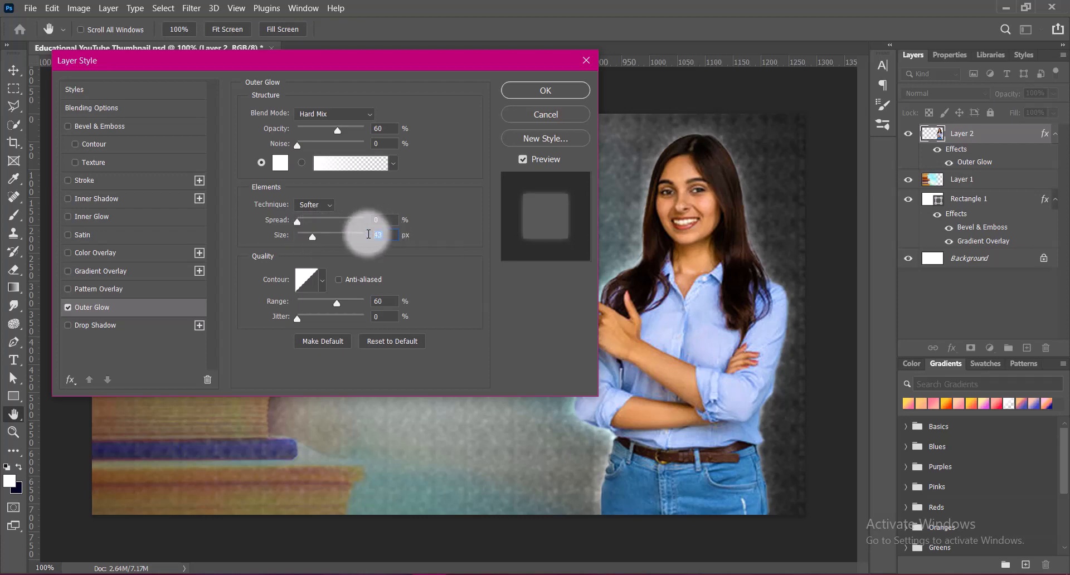
text(51)
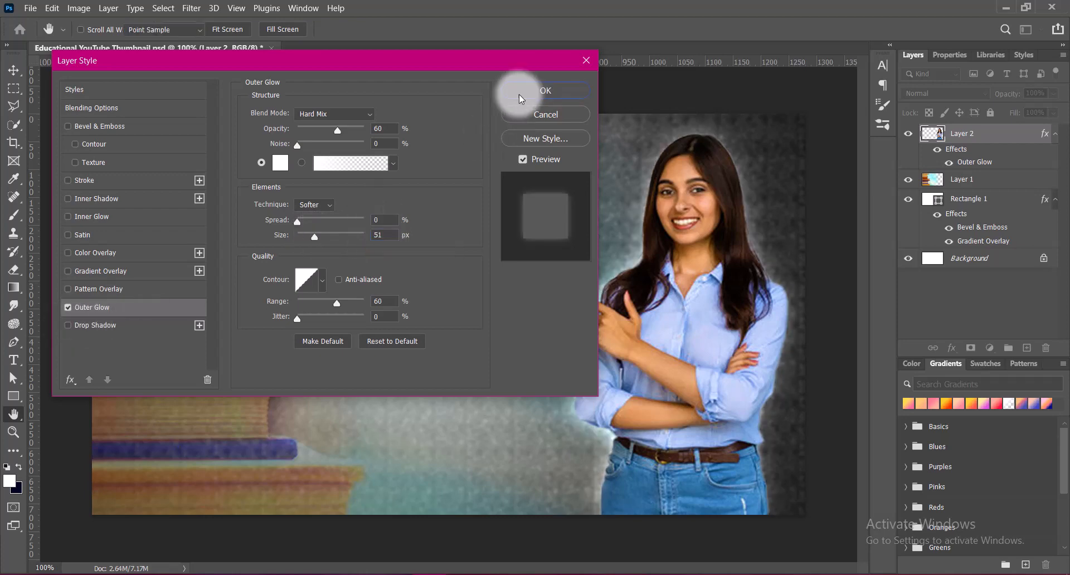
click(535, 91)
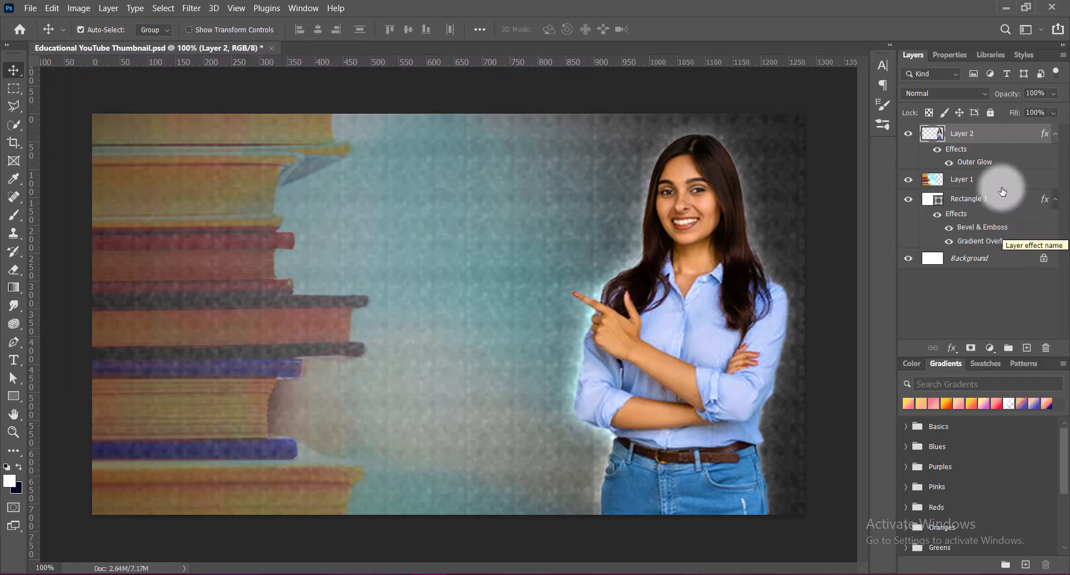
Step: Reopen the woman's layer style and set the outer glow's range to 75%
right_click(930, 133)
click(932, 138)
click(104, 311)
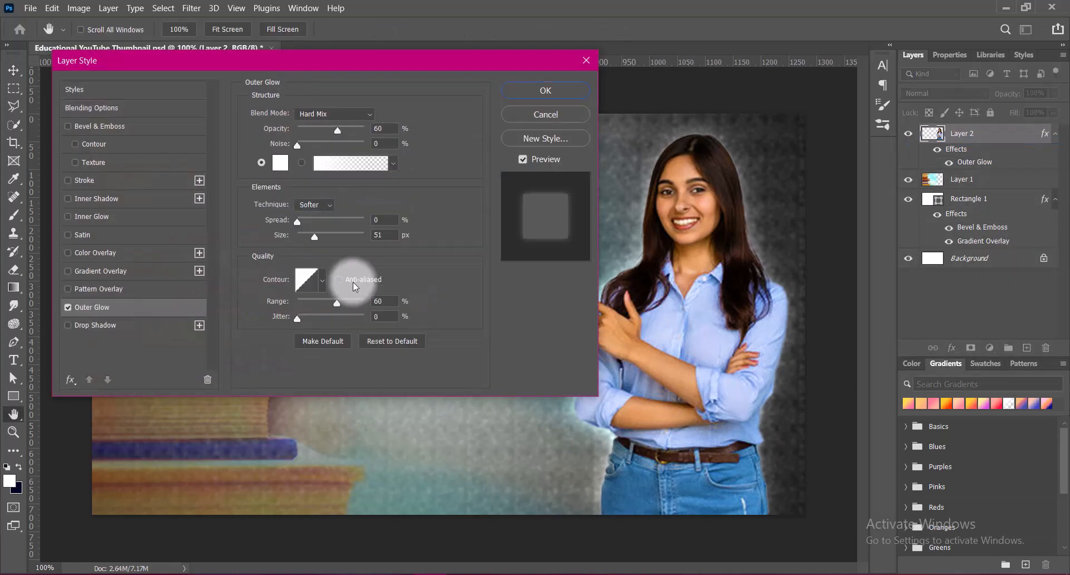
drag(348, 305, 349, 306)
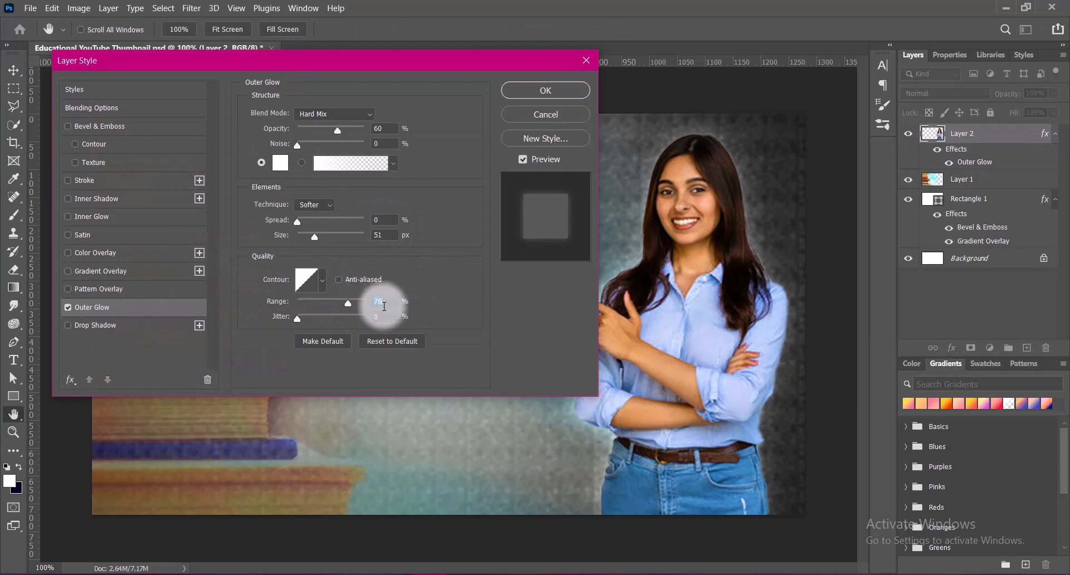
Step: Add a black Drop Shadow to the woman's layer with 0% spread and 30% opacity
click(68, 325)
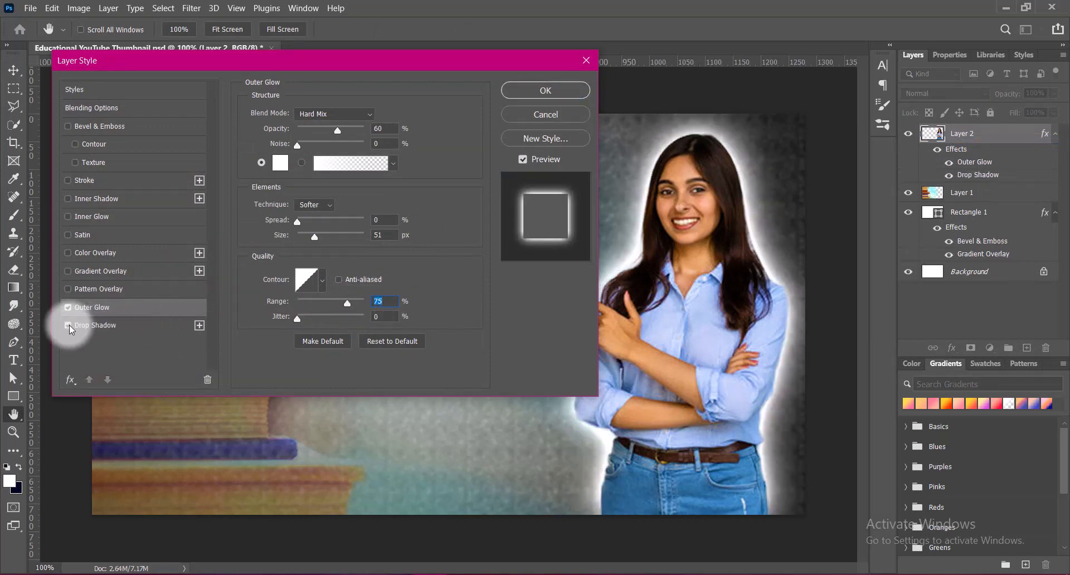
click(389, 115)
click(1003, 185)
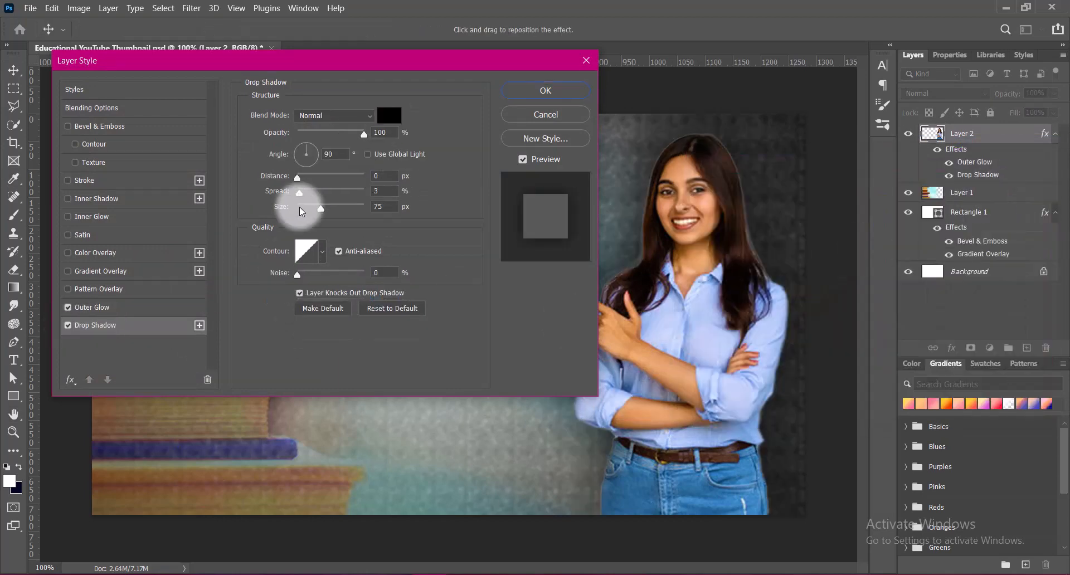
drag(299, 192, 292, 191)
double_click(382, 132)
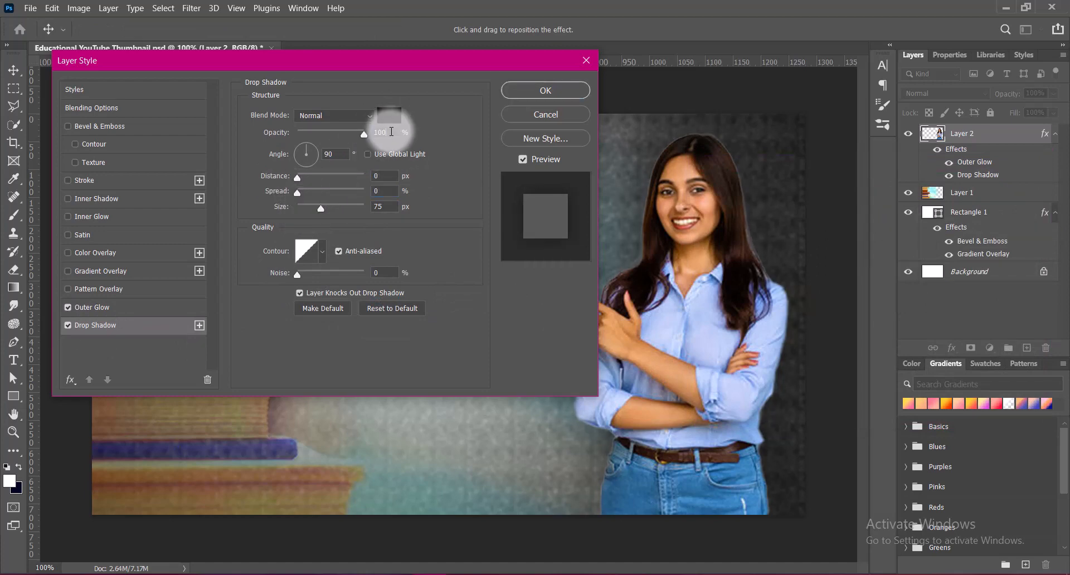
text(39)
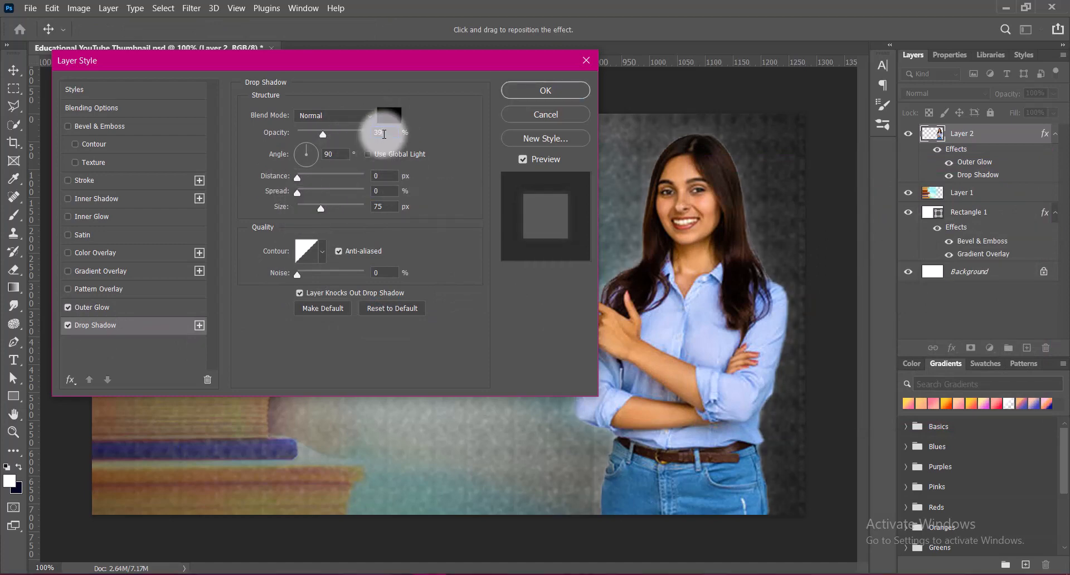
Step: Set the drop shadow's color to dark blue 00042d and apply the layer style
click(390, 116)
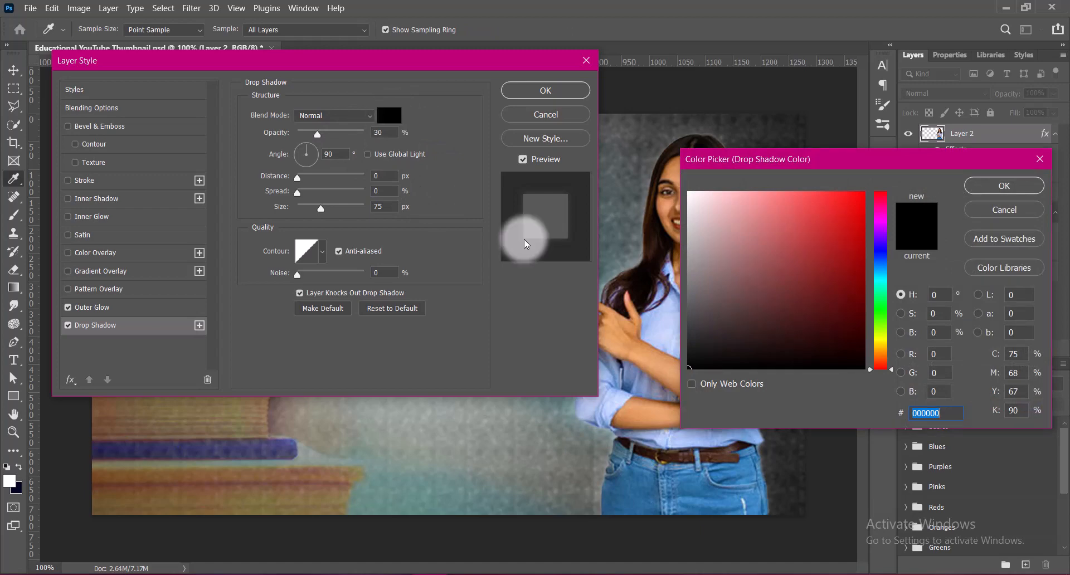
click(879, 253)
click(865, 338)
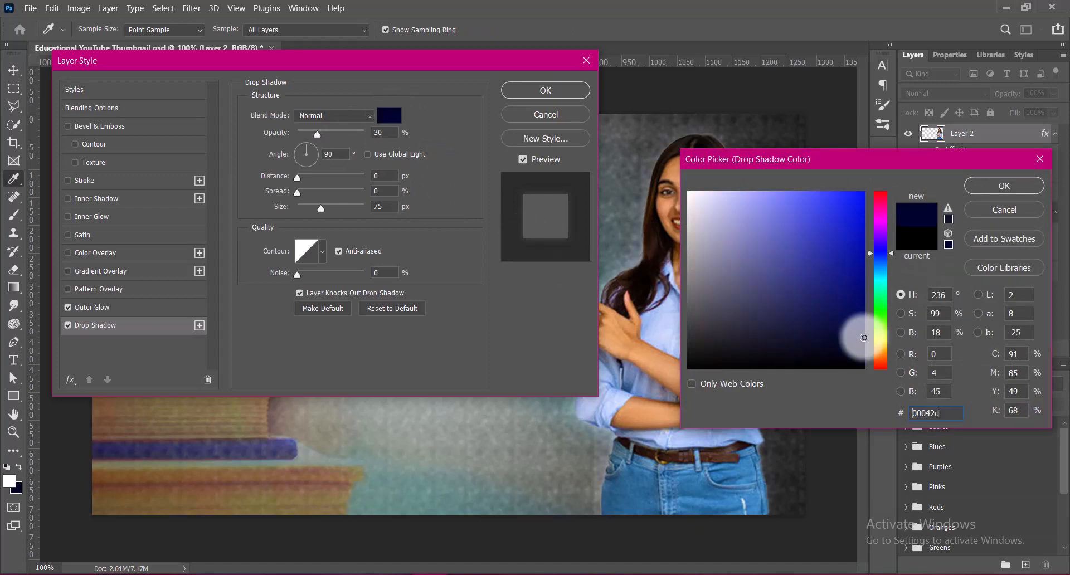
click(995, 190)
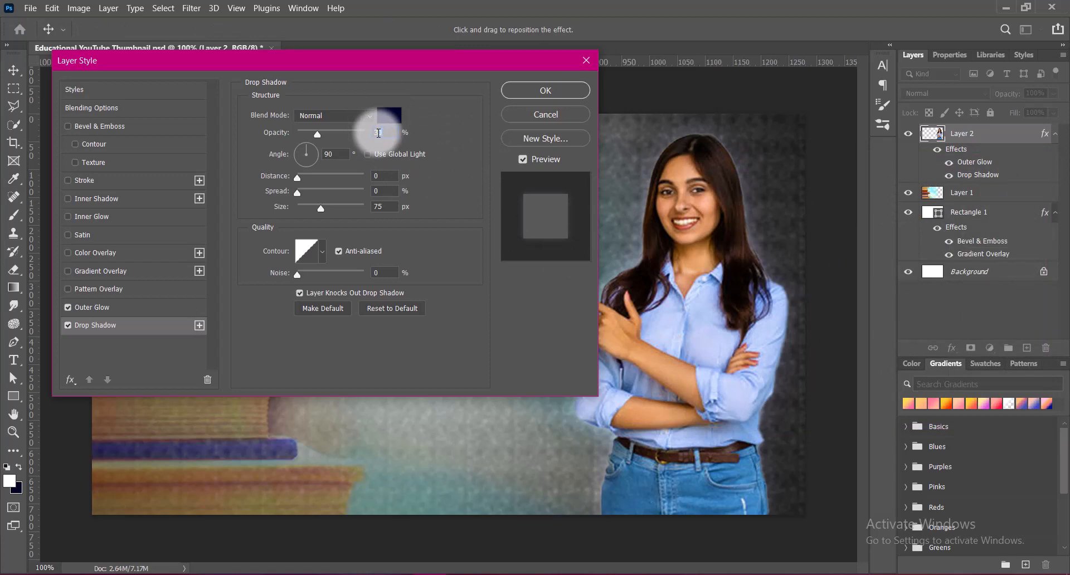
click(558, 94)
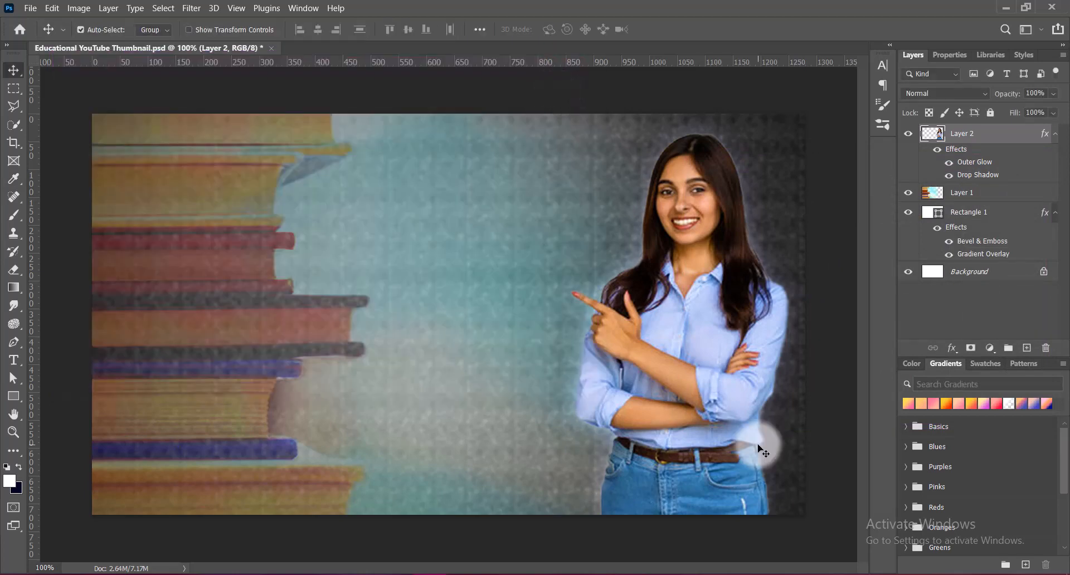
click(78, 8)
mouse_move(92, 39)
click(237, 43)
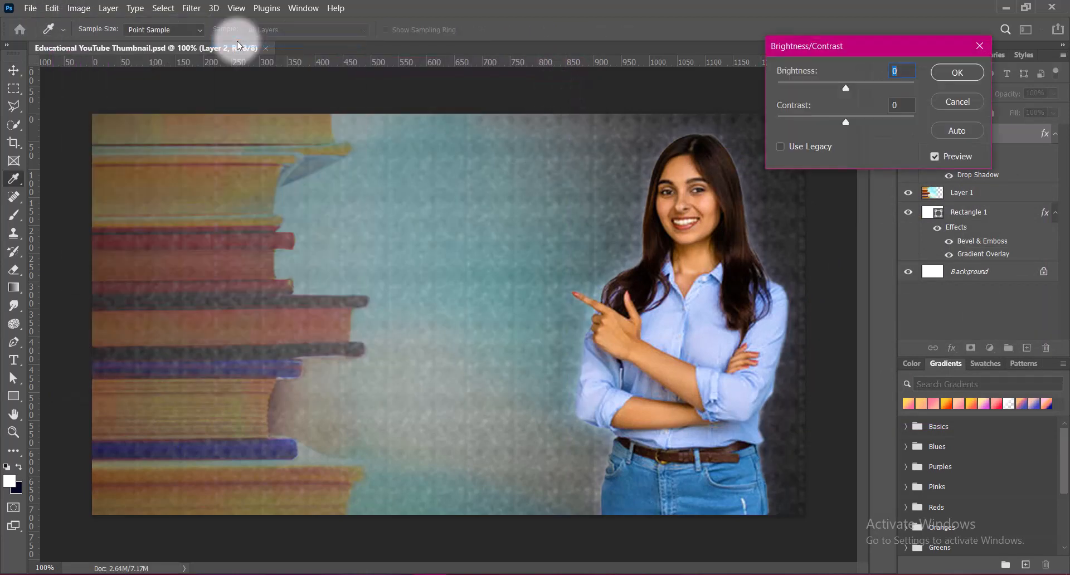
click(954, 101)
Step: Apply a Curves adjustment to the woman's layer, raising the RGB midpoint from input 128 to output 135
click(78, 8)
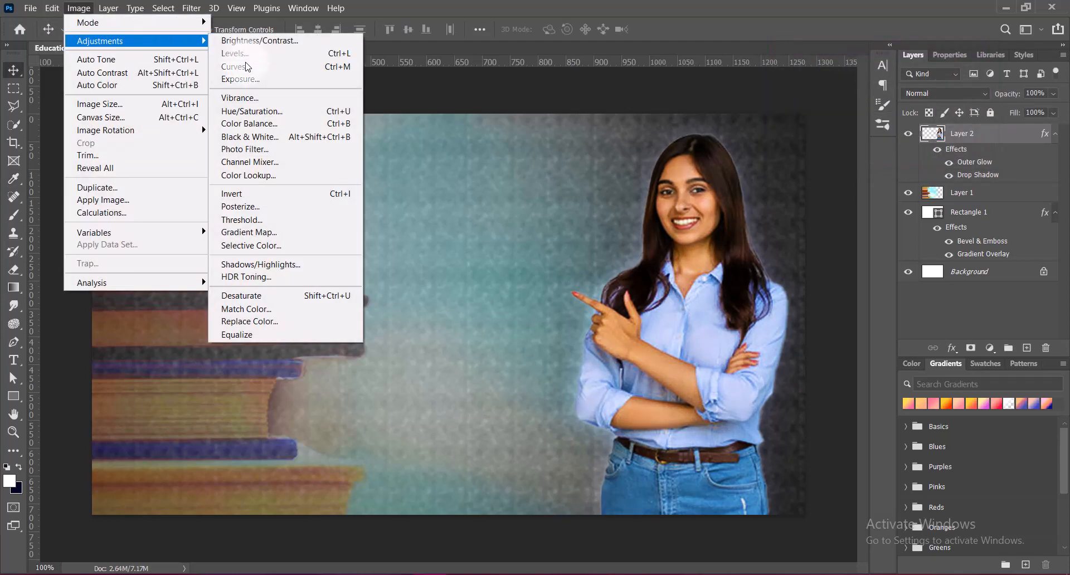
click(303, 71)
drag(786, 91, 280, 99)
drag(245, 242, 244, 234)
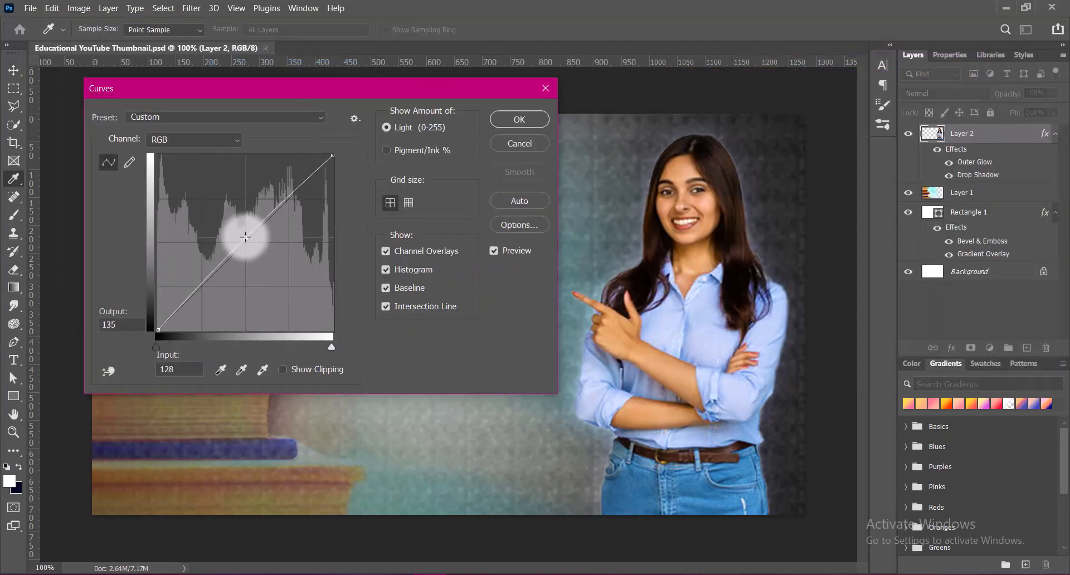
click(504, 120)
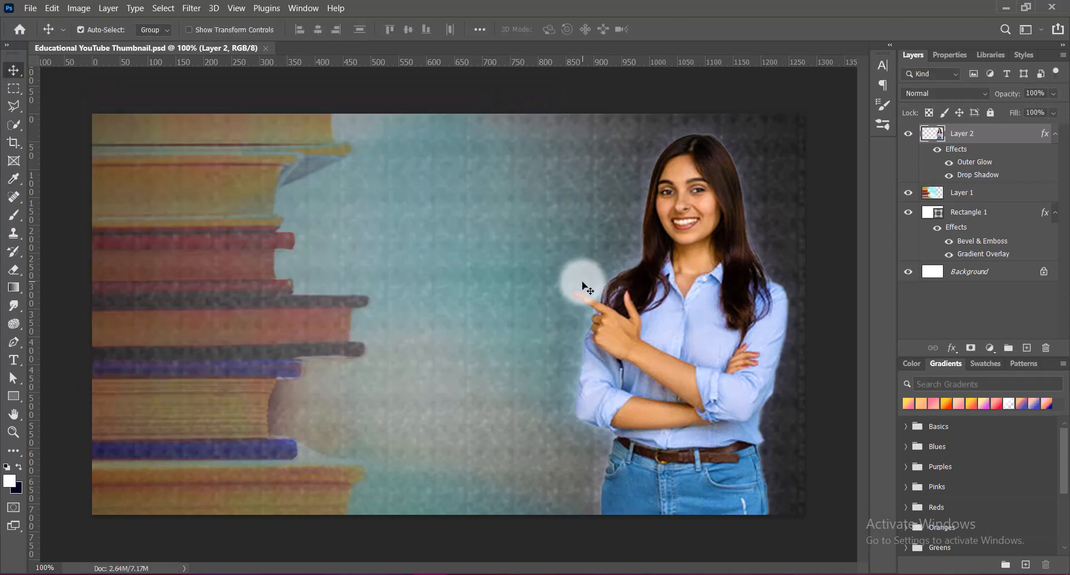
Step: Add a new layer directly beneath the woman's layer and choose the wavy page shape for the Custom Shape tool
click(1029, 352)
right_click(13, 397)
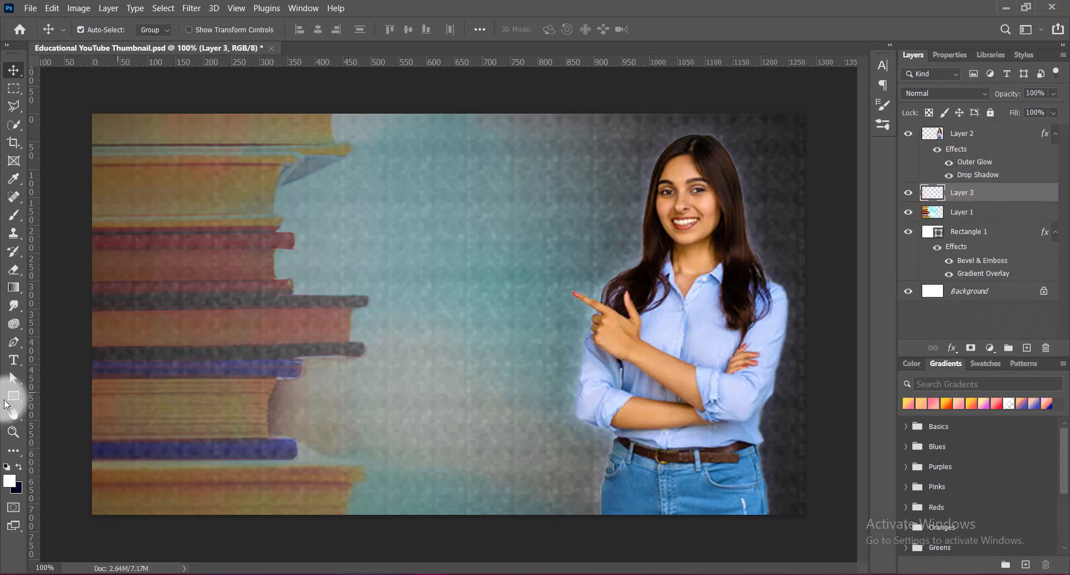
click(71, 463)
click(565, 31)
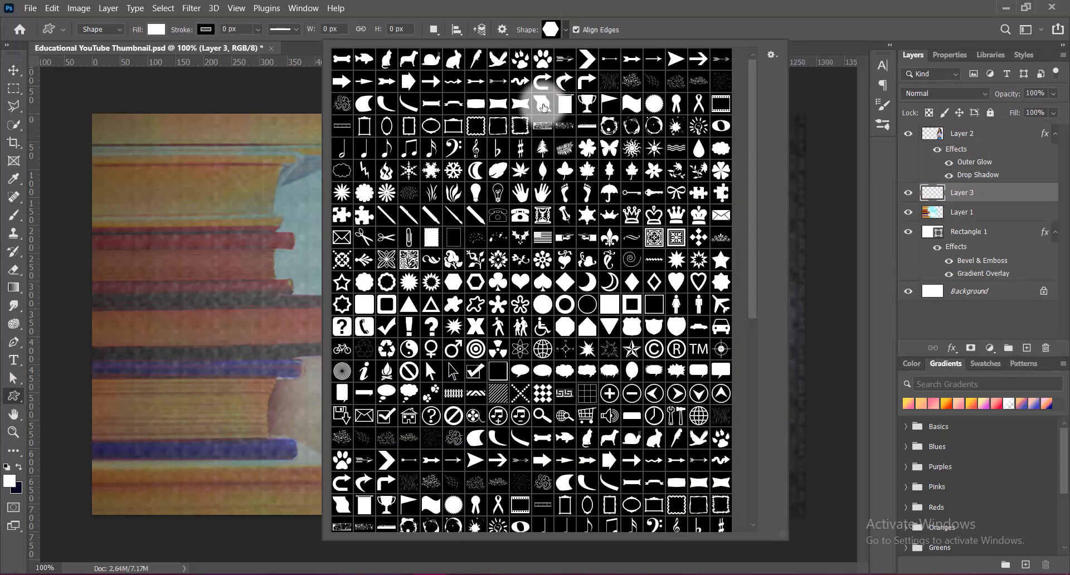
click(543, 104)
click(697, 27)
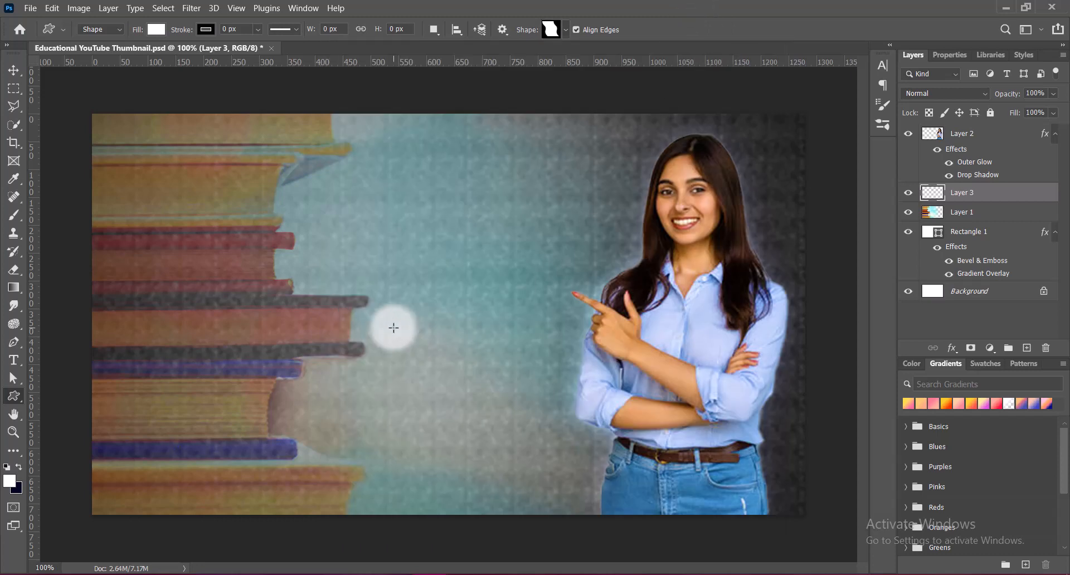
Step: Draw a wavy page shape about 456 x 398 px in the middle of the canvas, behind the woman
click(346, 242)
click(570, 239)
click(349, 202)
click(558, 237)
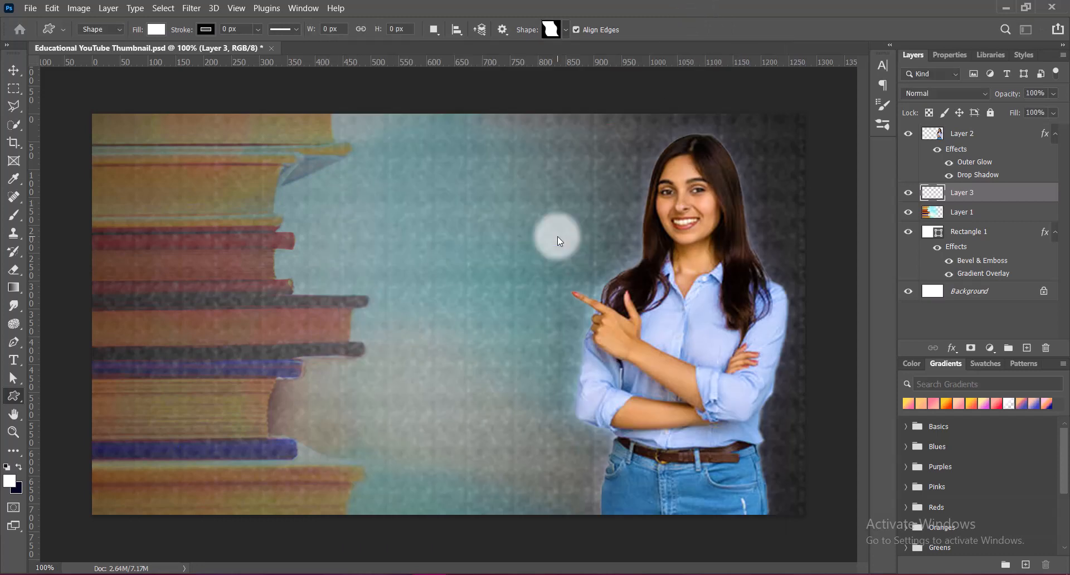
drag(367, 199, 619, 420)
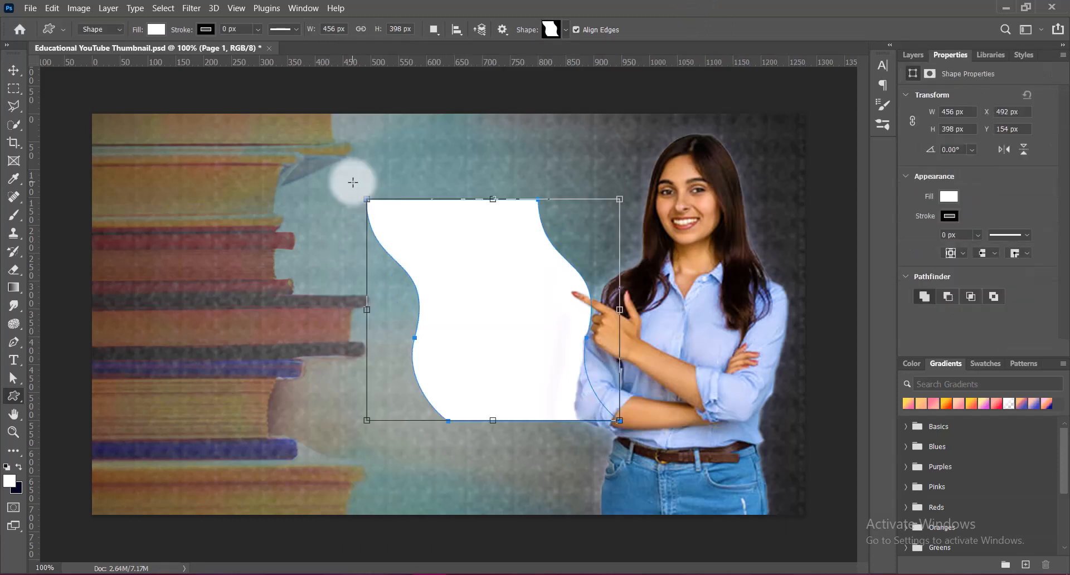
Step: Recolor the page shape to purple-blue 4f4f84, sampled from the blue book at the lower part of the stack
click(18, 73)
click(913, 55)
double_click(923, 190)
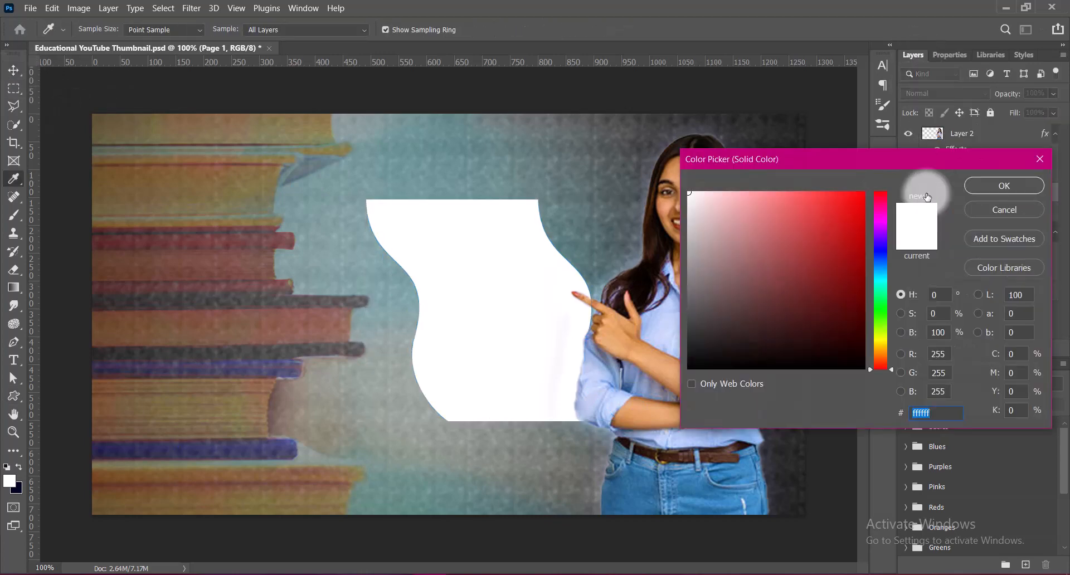
click(287, 441)
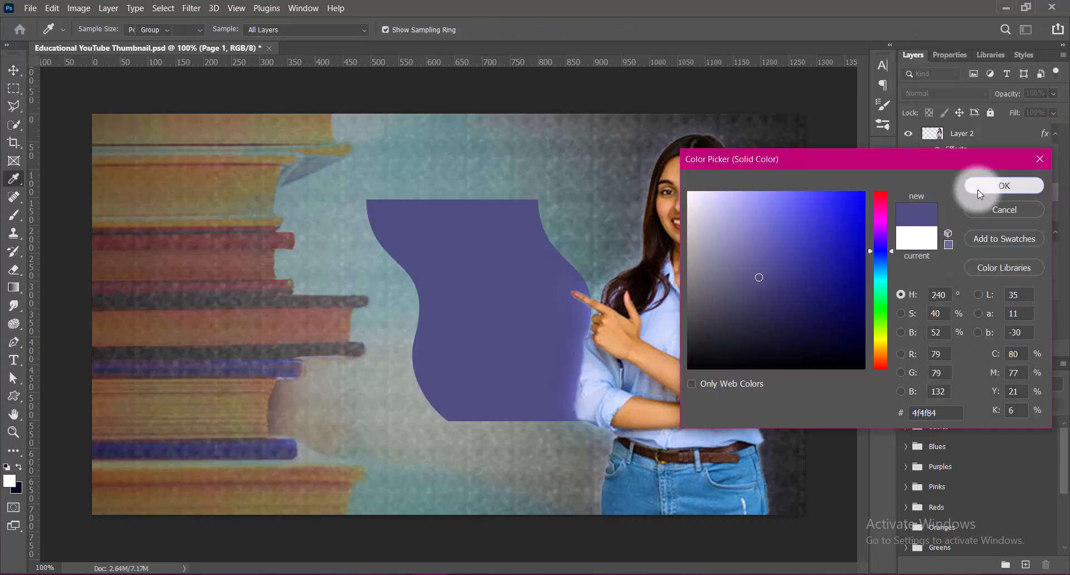
click(979, 186)
Step: Scale the page shape to about 138%, rotate it about 81° and place it behind the woman's lower body at the canvas's lower-right corner
key(ctrl+t)
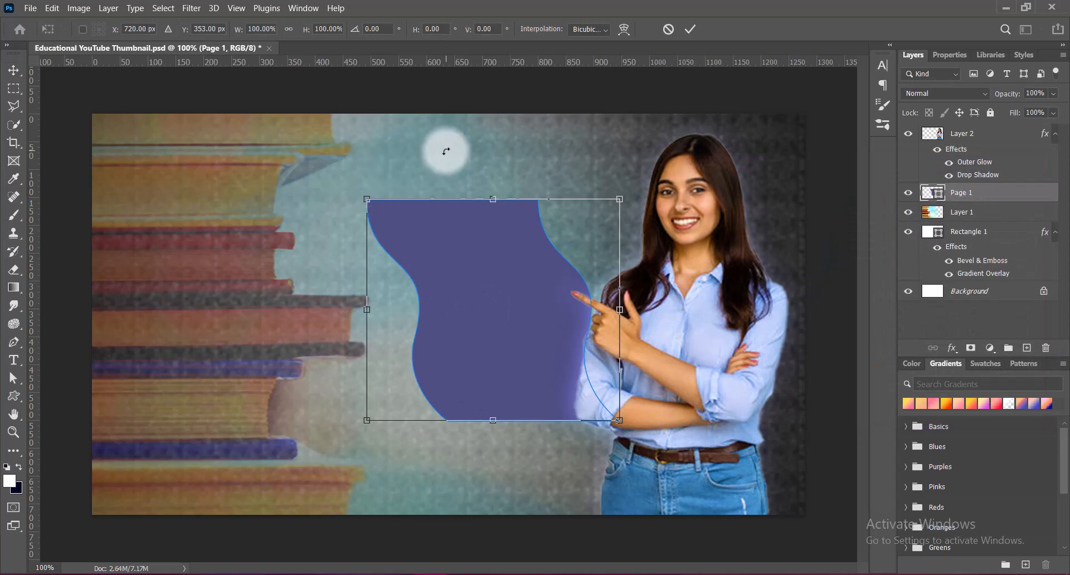
drag(446, 151, 370, 172)
drag(496, 279, 833, 375)
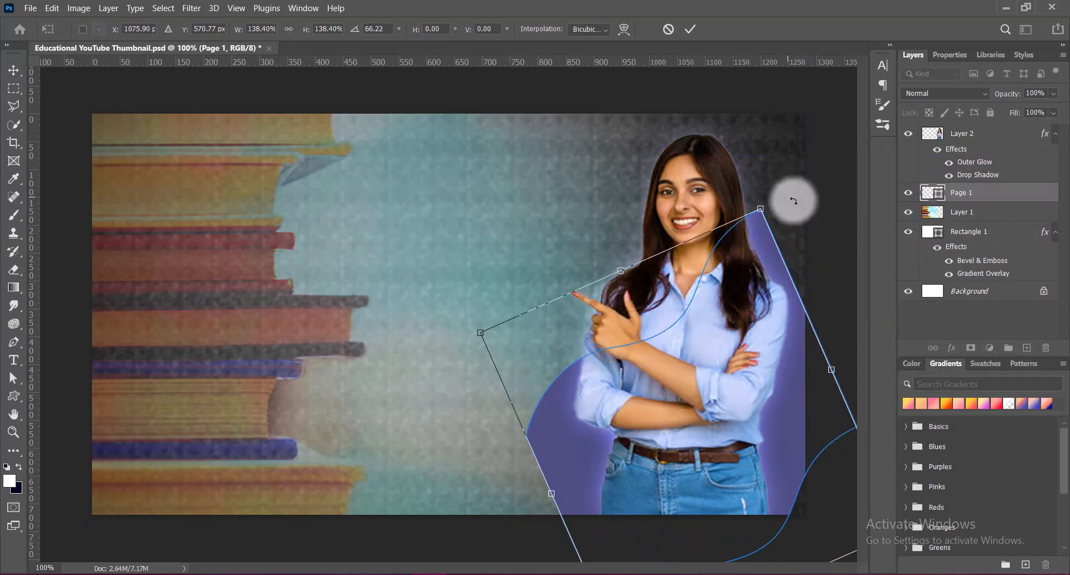
drag(793, 200, 812, 222)
drag(640, 370, 695, 403)
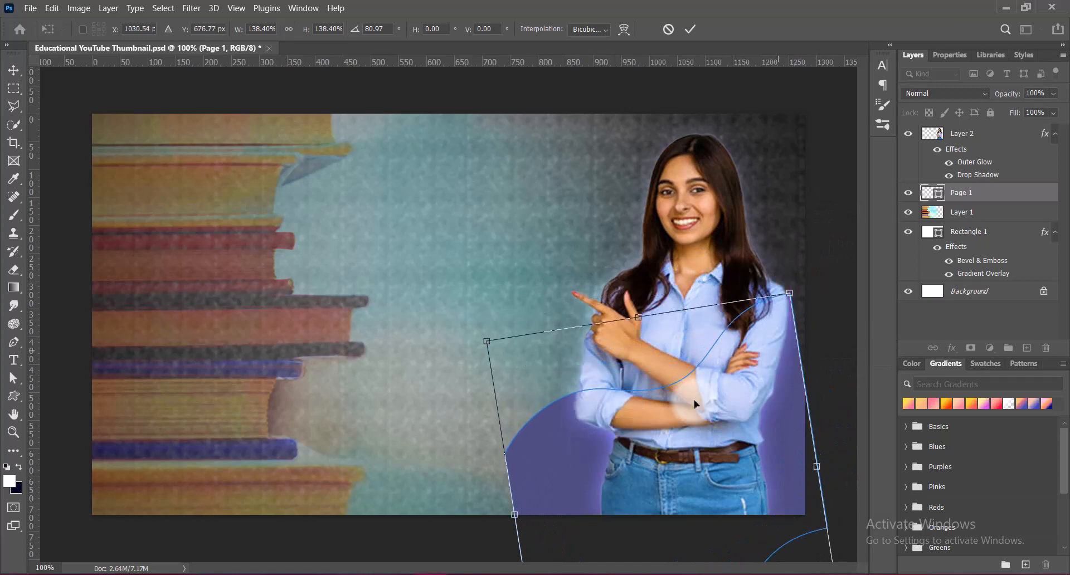
Step: Warp the page shape so its upper edge sweeps in a smooth curve from the canvas's bottom edge to beyond its right edge
right_click(544, 437)
click(579, 238)
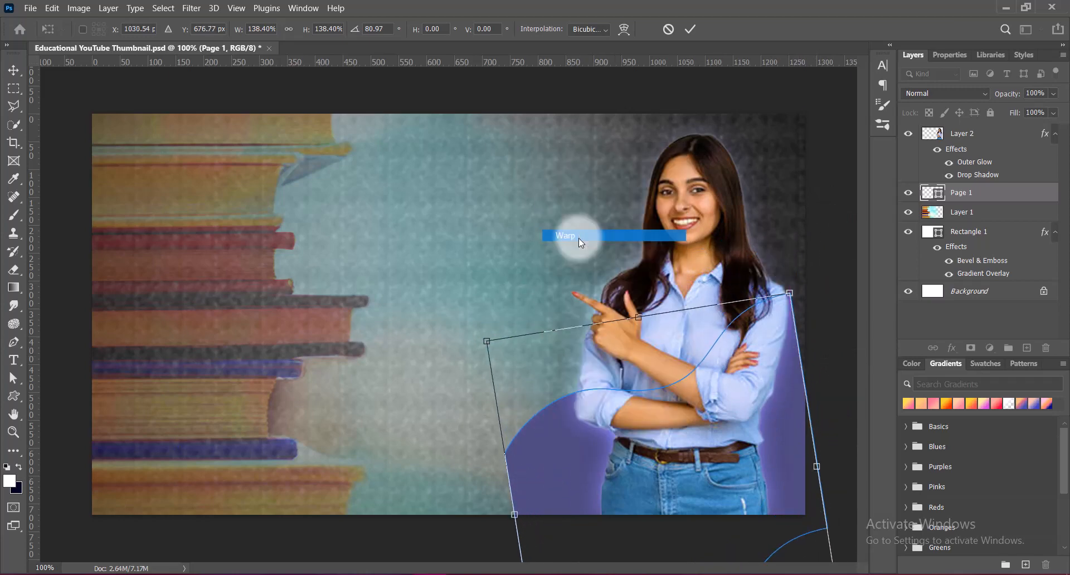
drag(488, 340, 399, 423)
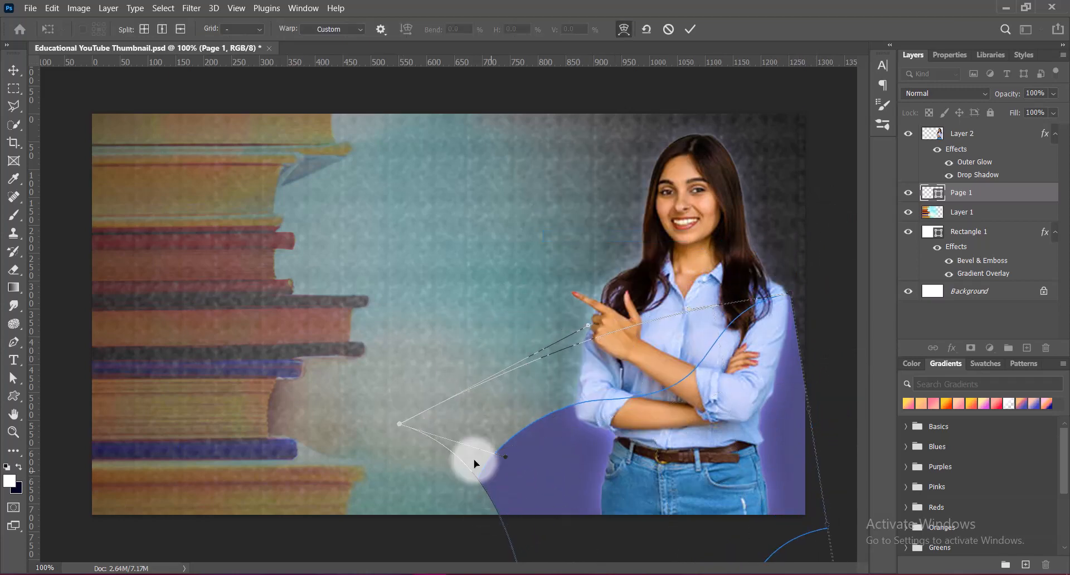
drag(506, 456, 447, 550)
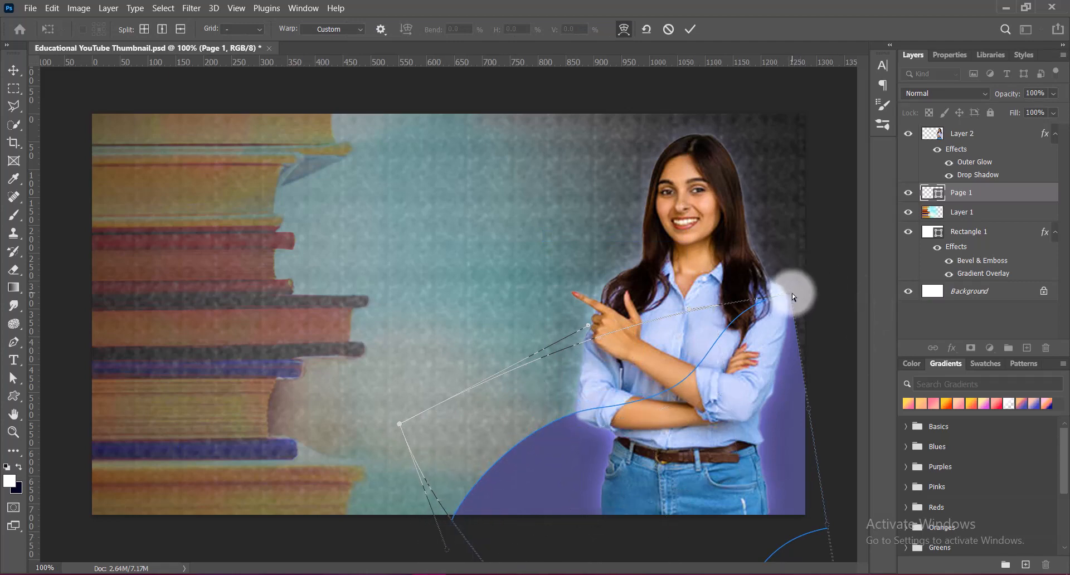
drag(788, 299, 821, 289)
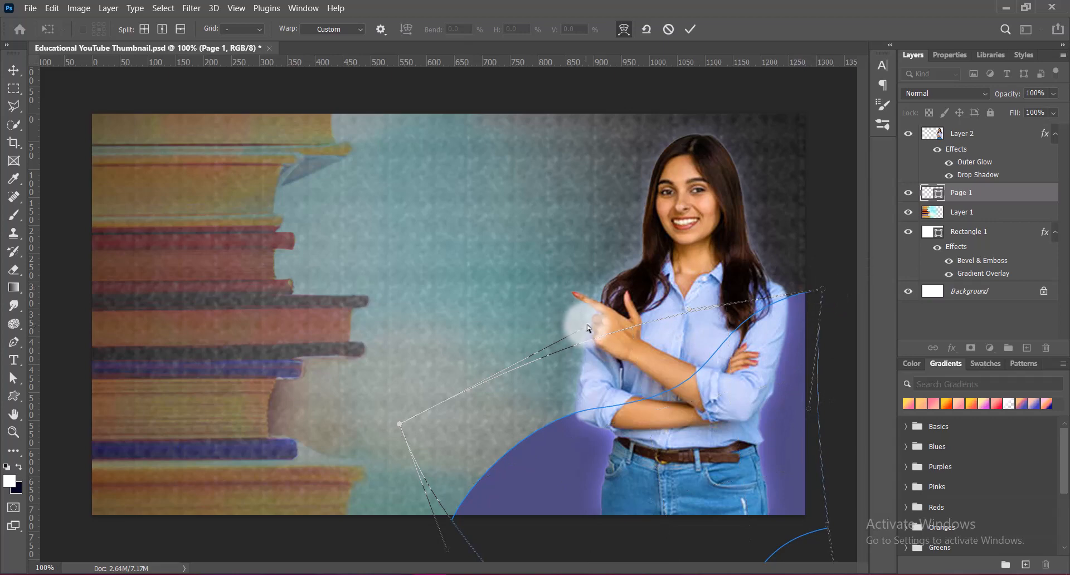
drag(587, 325, 587, 336)
drag(802, 411, 805, 407)
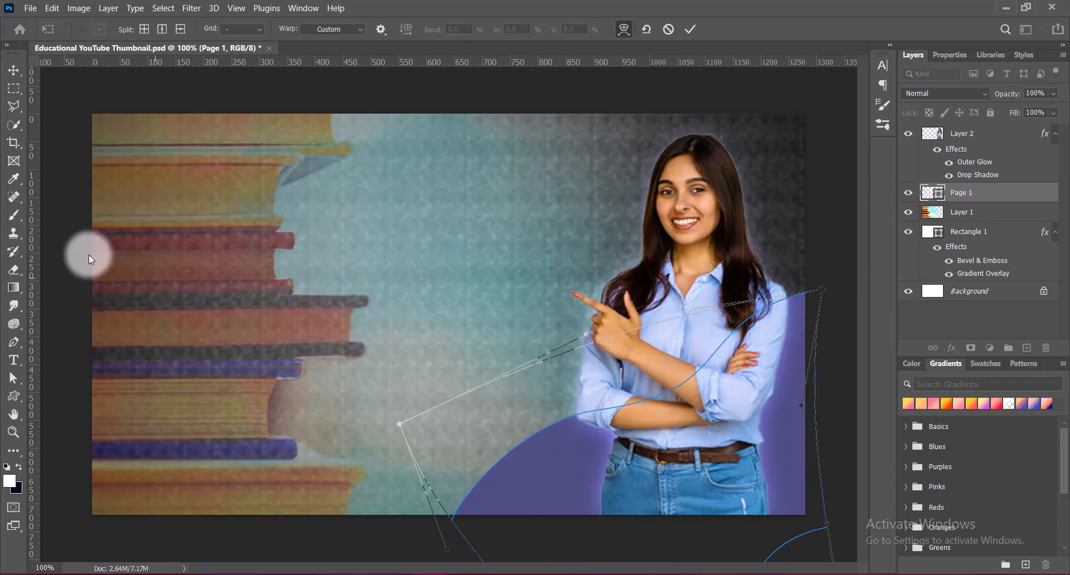
click(14, 71)
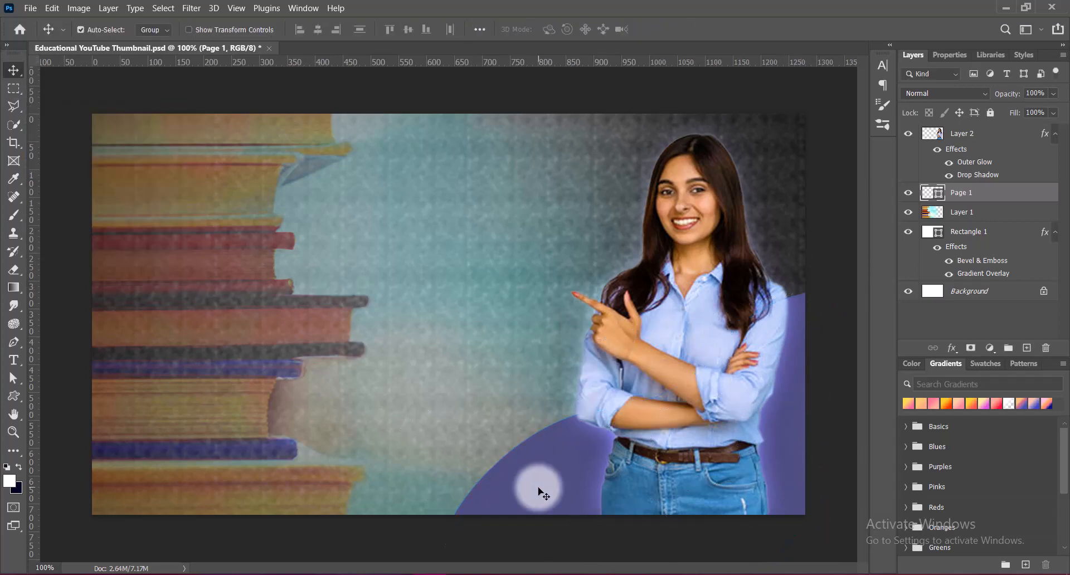
Step: Shift the purple page shape slightly to the right, by about 30 px, and save the document
key(ctrl+t)
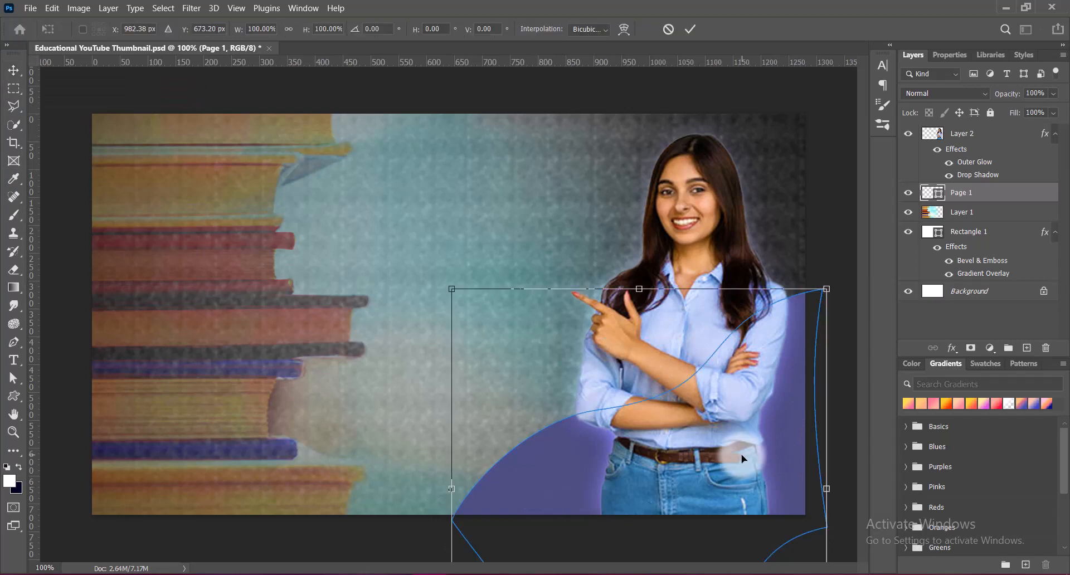
mouse_move(744, 450)
mouse_down()
mouse_move(755, 438)
mouse_move(763, 454)
mouse_up()
key(Return)
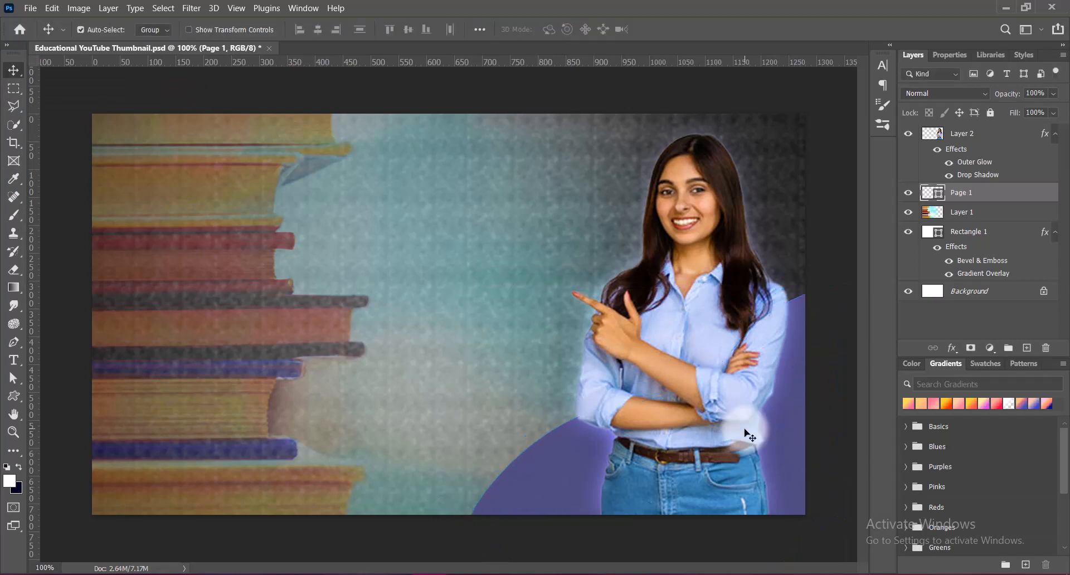
key(ctrl+s)
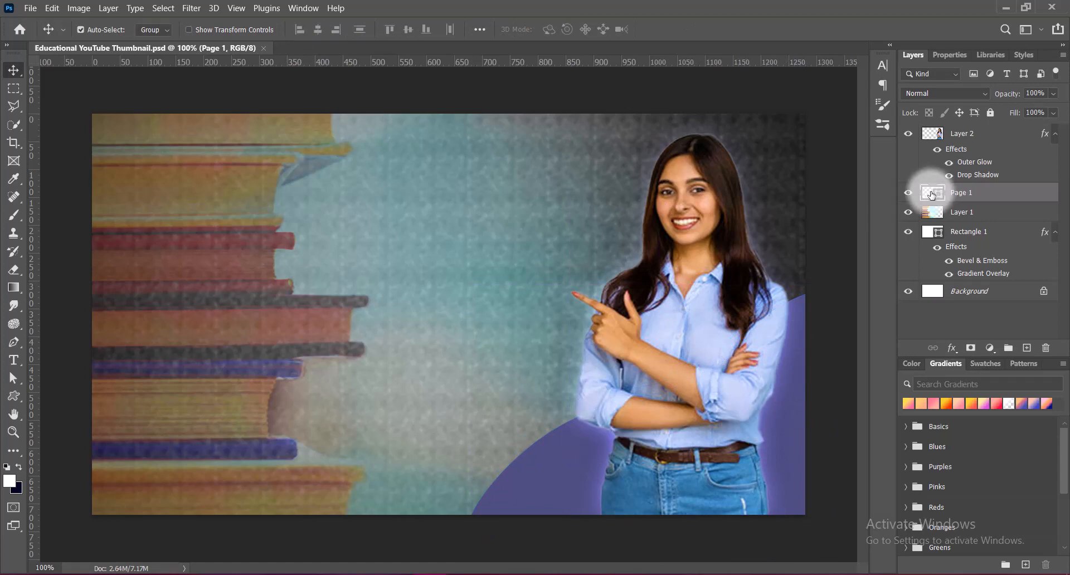
Step: Add a Gradient Overlay to the Page 1 shape and try several presets from the Grays group
double_click(928, 194)
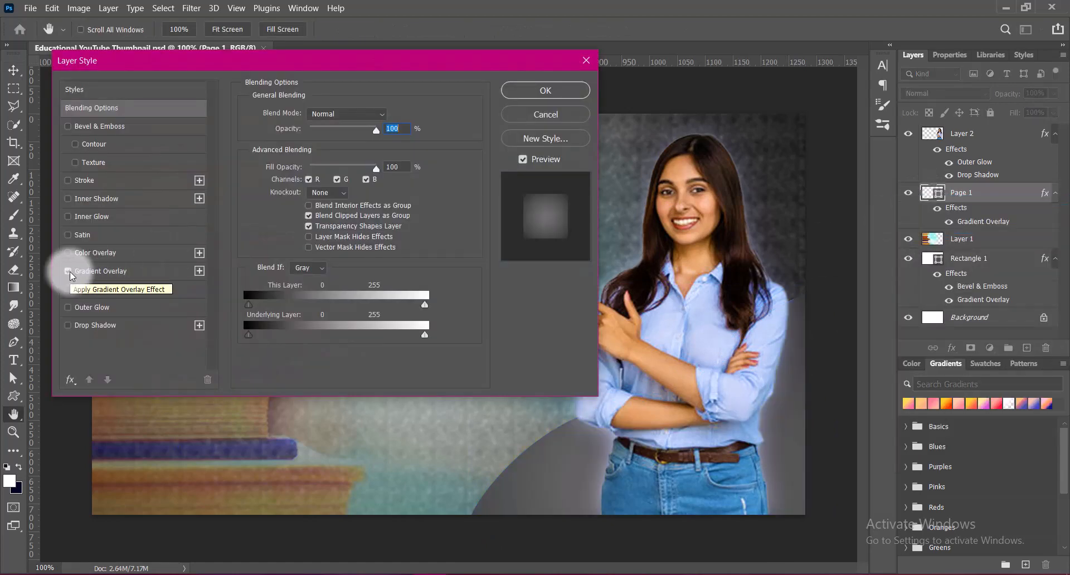
click(68, 272)
click(373, 147)
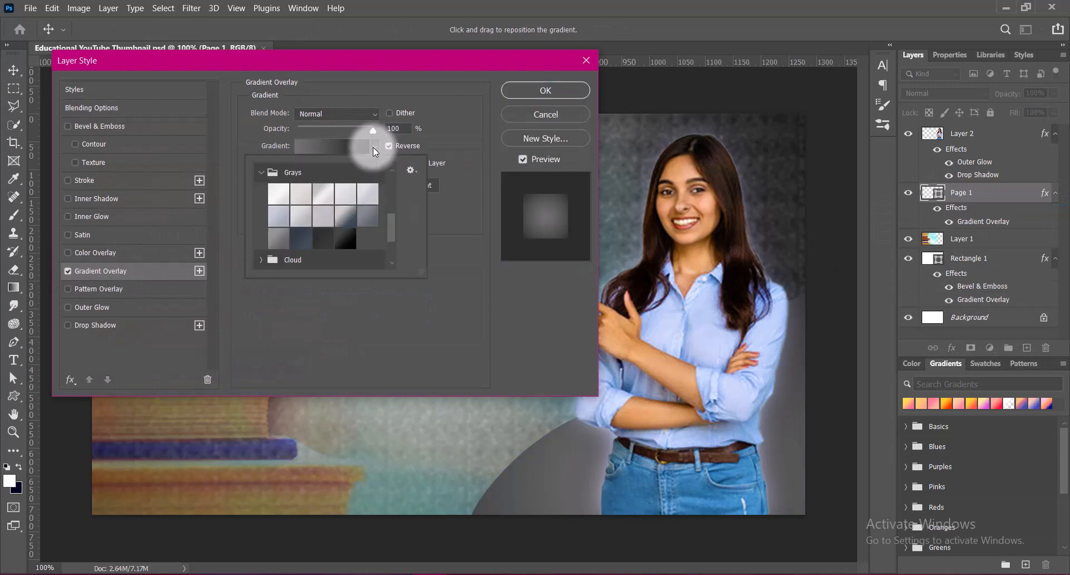
click(343, 215)
click(278, 216)
click(299, 238)
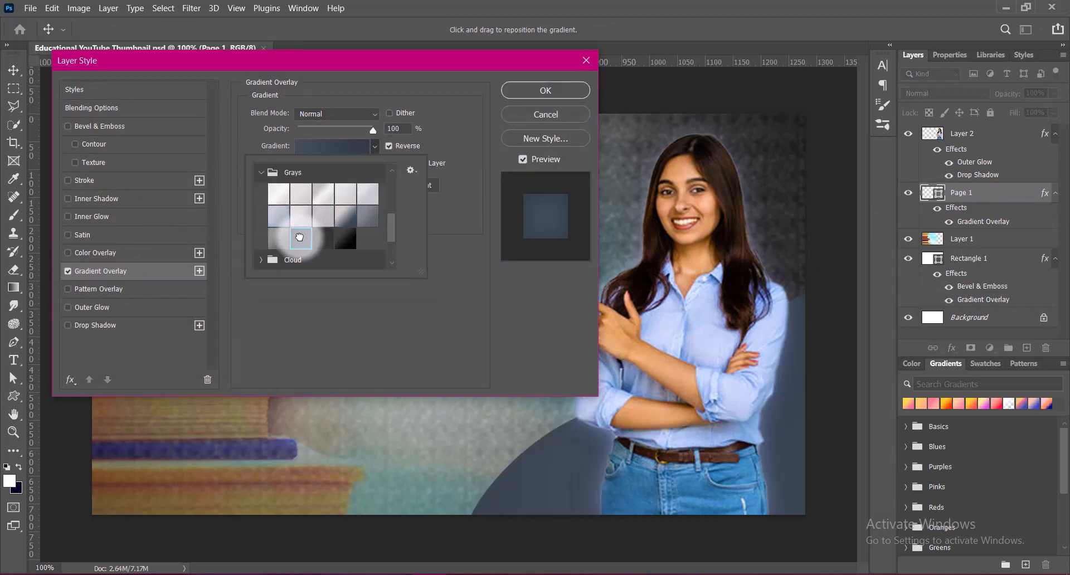
Step: Try several light and bright blue gradient presets on the page shape's overlay
scroll(299, 237, up, 3)
drag(392, 232, 393, 177)
click(254, 193)
scroll(390, 198, down, 2)
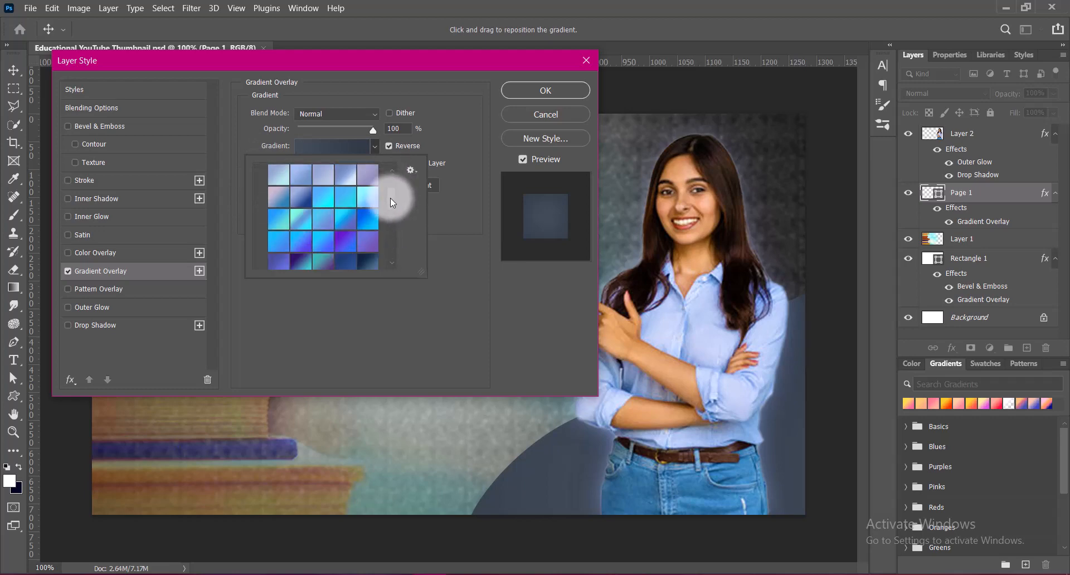
click(319, 201)
click(319, 199)
click(278, 234)
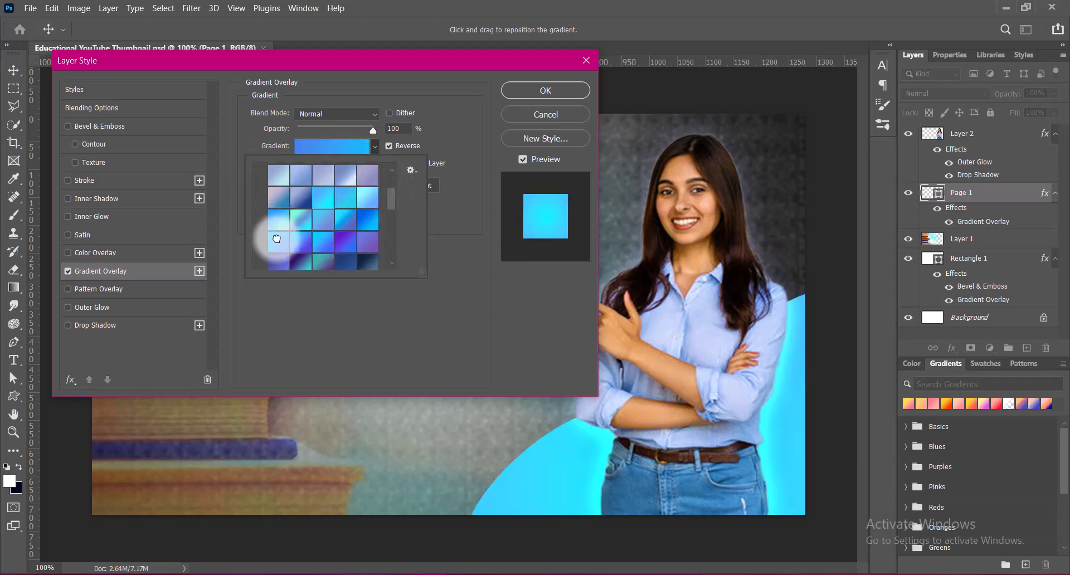
scroll(391, 204, up, 2)
drag(392, 197, 393, 193)
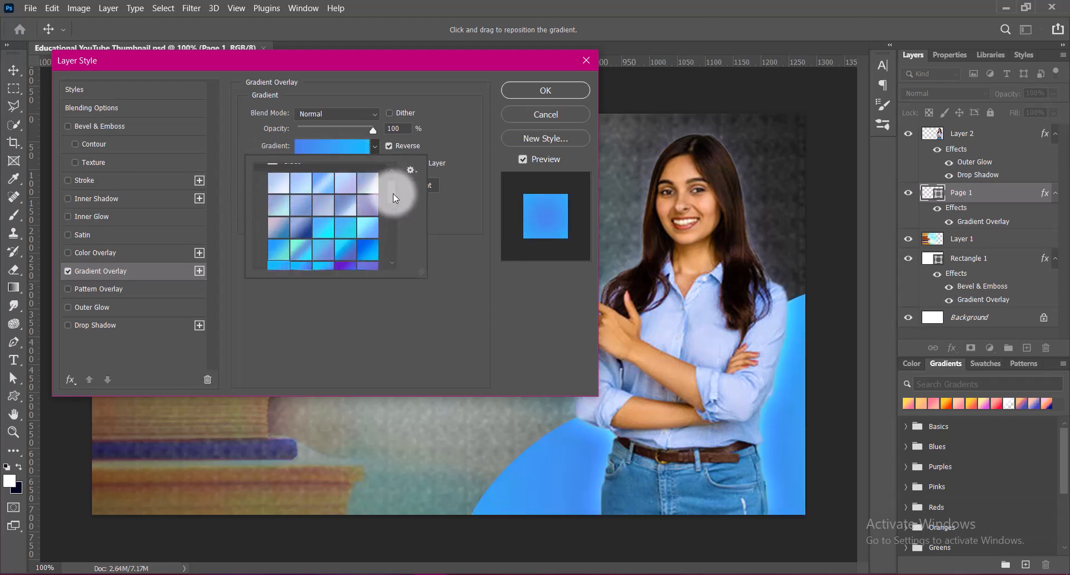
click(275, 207)
click(324, 184)
scroll(392, 198, down, 2)
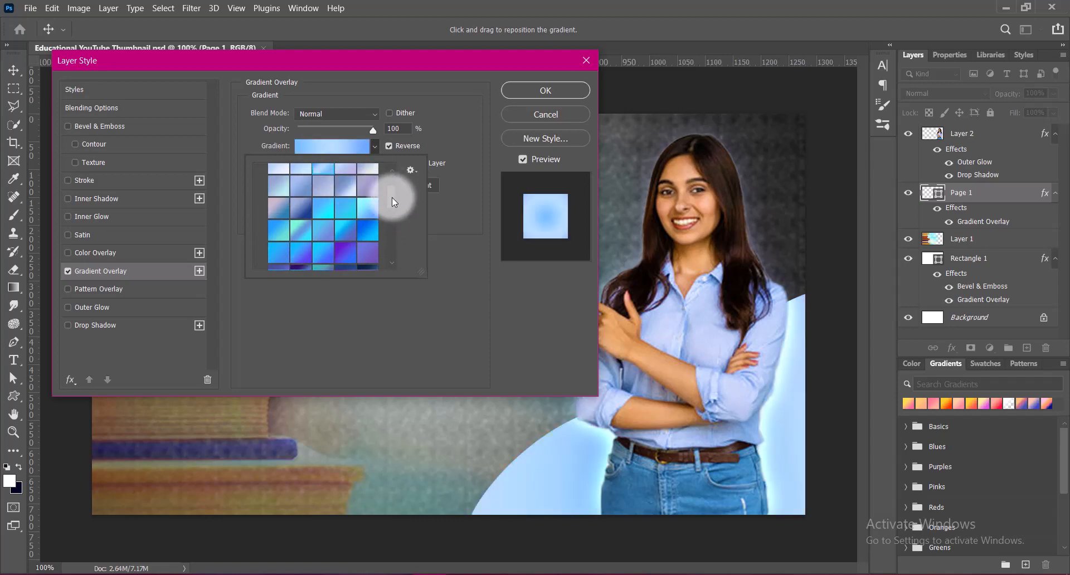
Step: Choose the cyan, blue and mint green gradient preset for the page shape's overlay
click(301, 208)
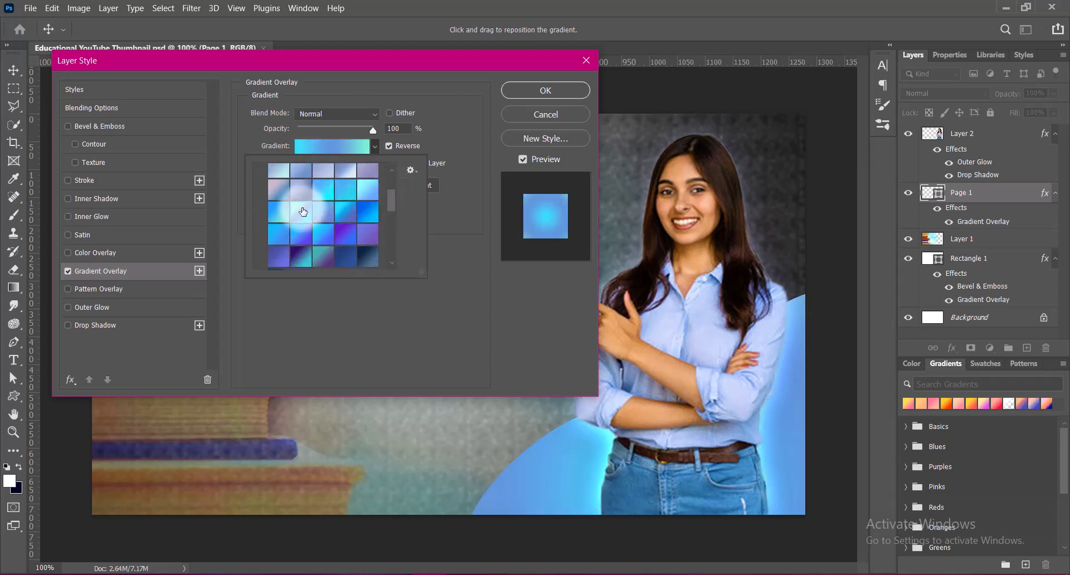
click(365, 211)
click(297, 211)
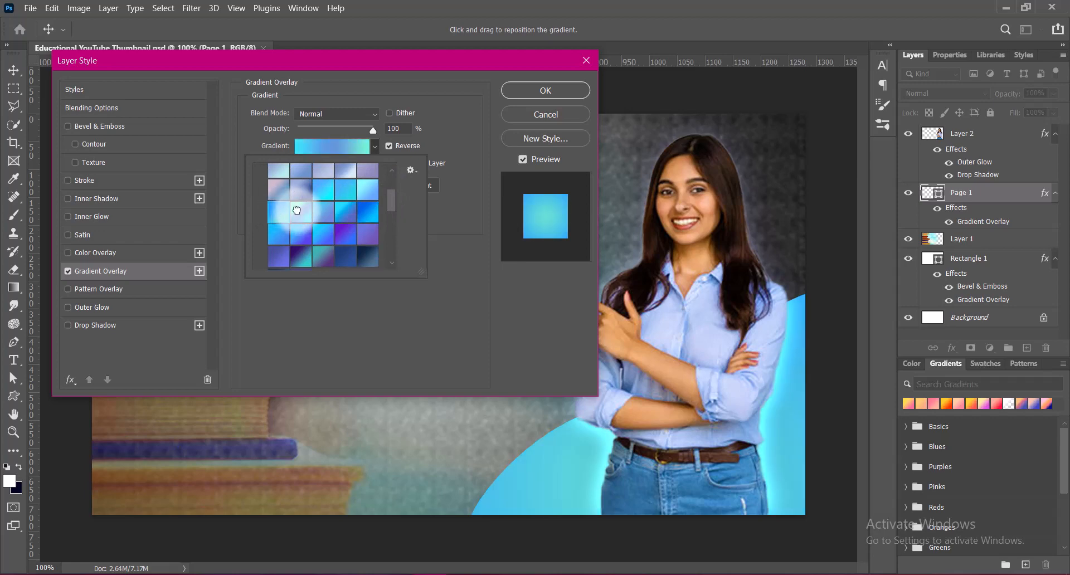
Step: Make the overlay gradient Reflected, turn off Reverse, set its scale to 120%, apply it and save the document
click(474, 213)
click(352, 165)
click(329, 206)
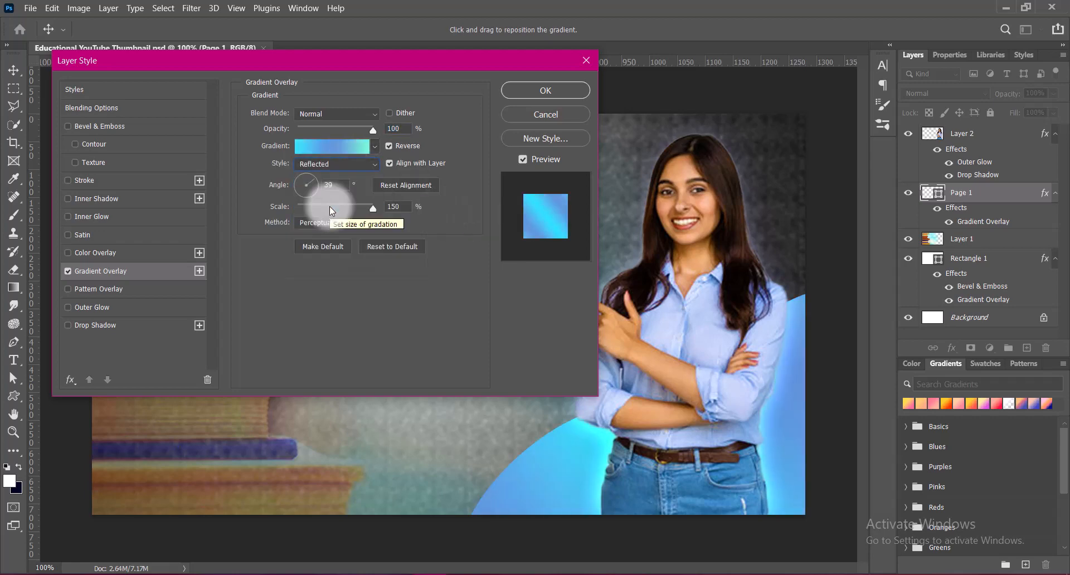
click(388, 146)
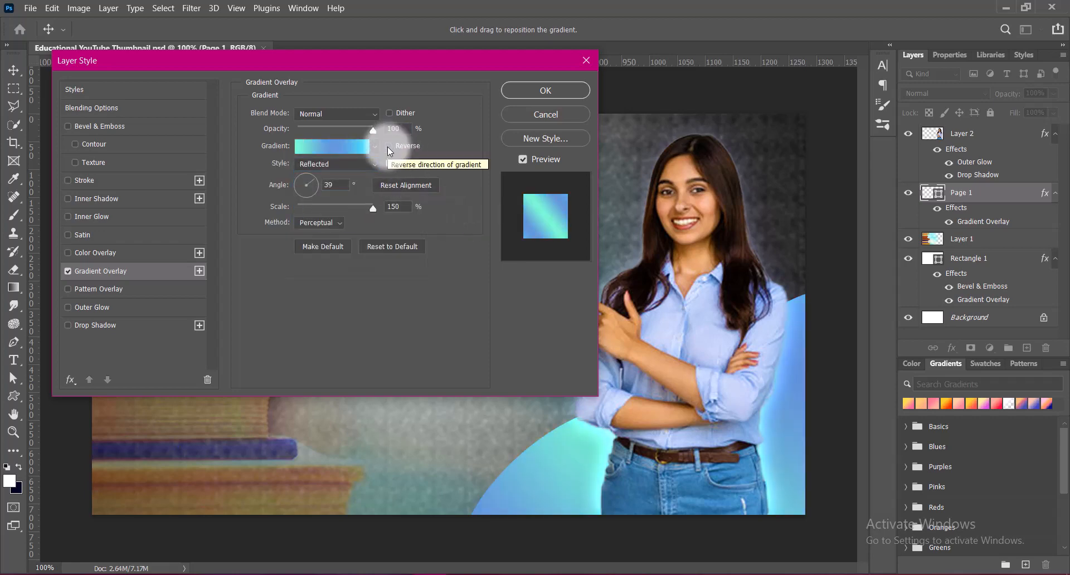
click(340, 222)
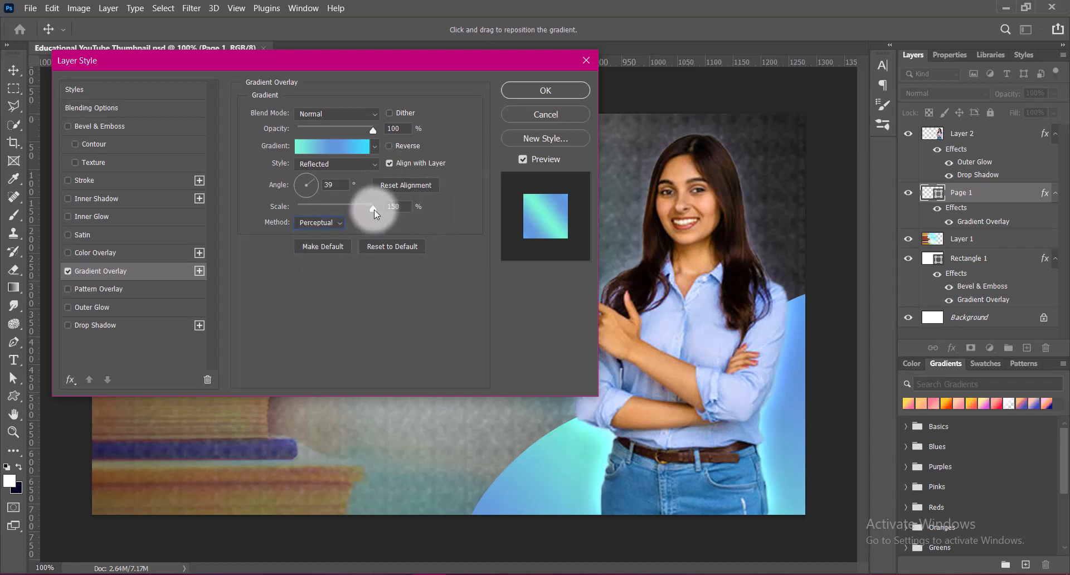
drag(373, 210, 354, 209)
double_click(393, 207)
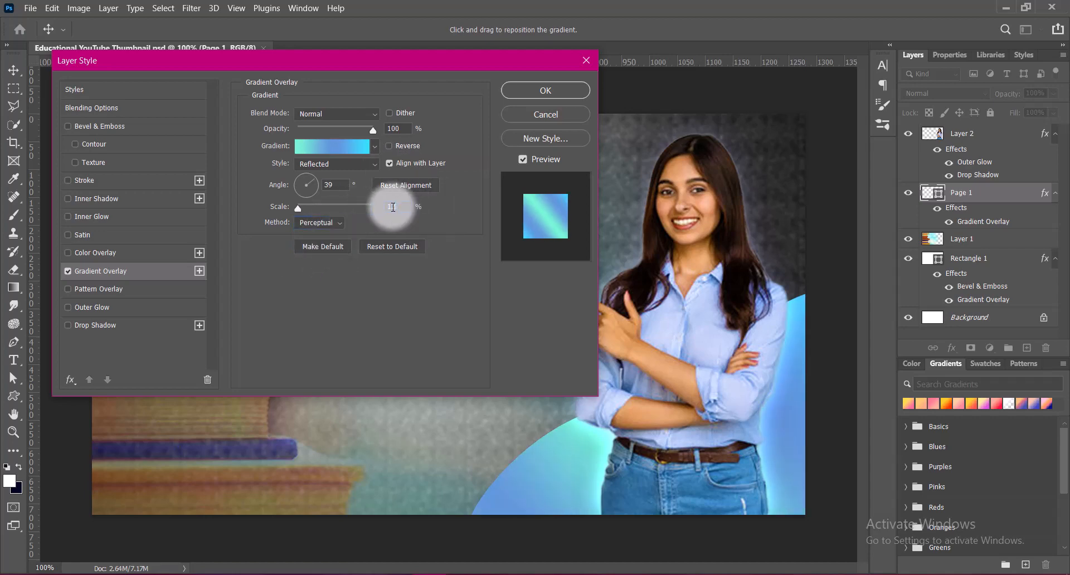
text(120)
click(536, 109)
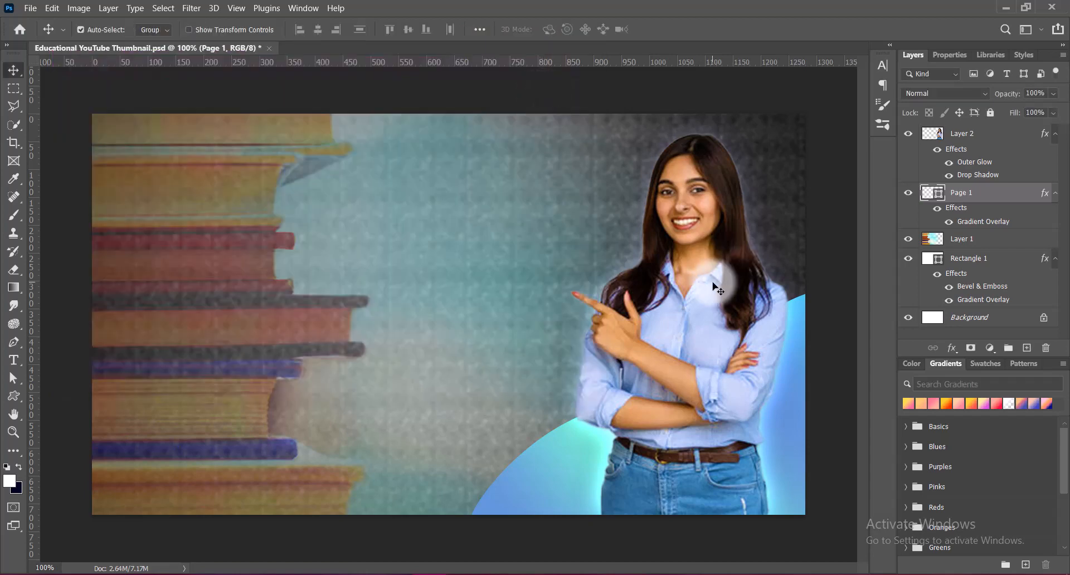
key(ctrl+s)
Step: Add an Outer Glow to the page shape with 75% opacity and a range of 60%
right_click(928, 192)
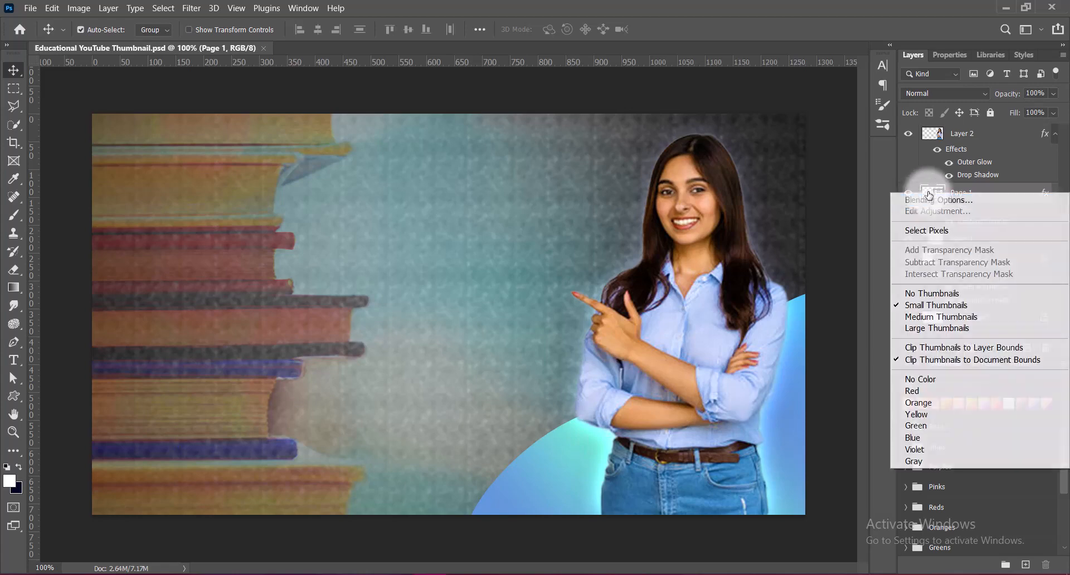
click(930, 201)
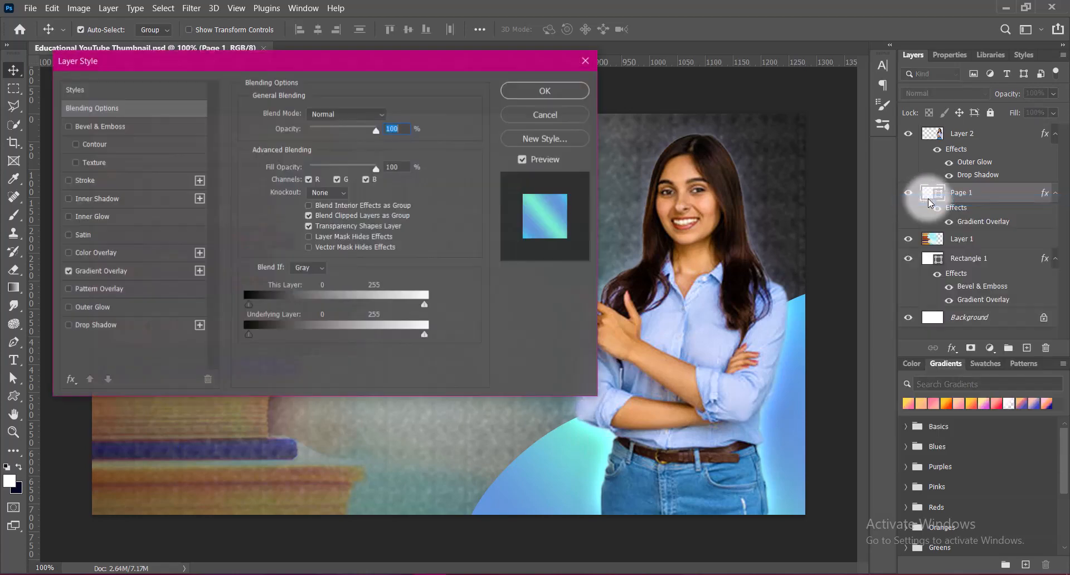
click(69, 307)
drag(329, 60, 281, 59)
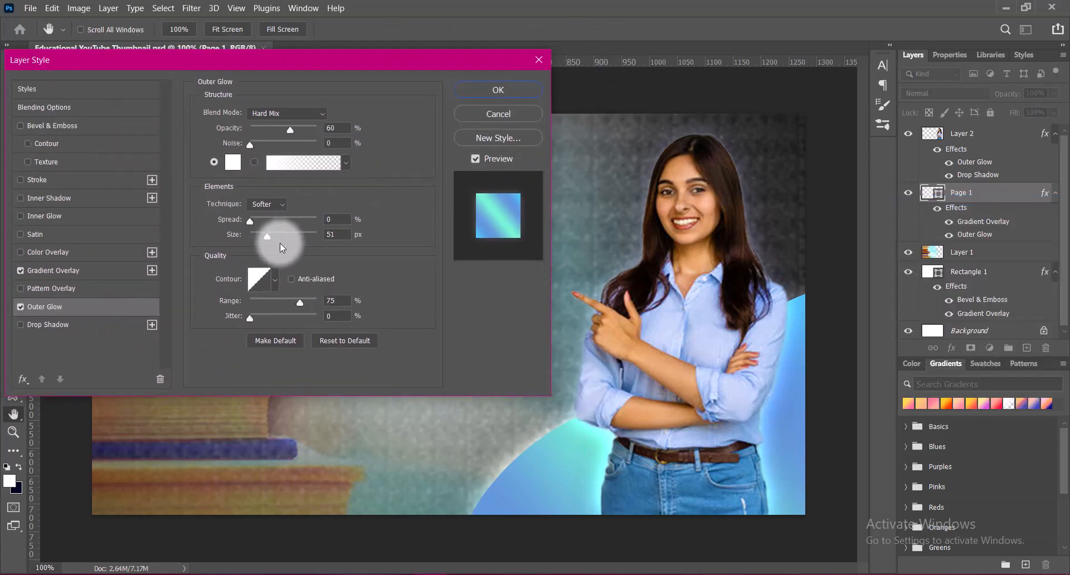
drag(290, 130, 300, 130)
click(312, 302)
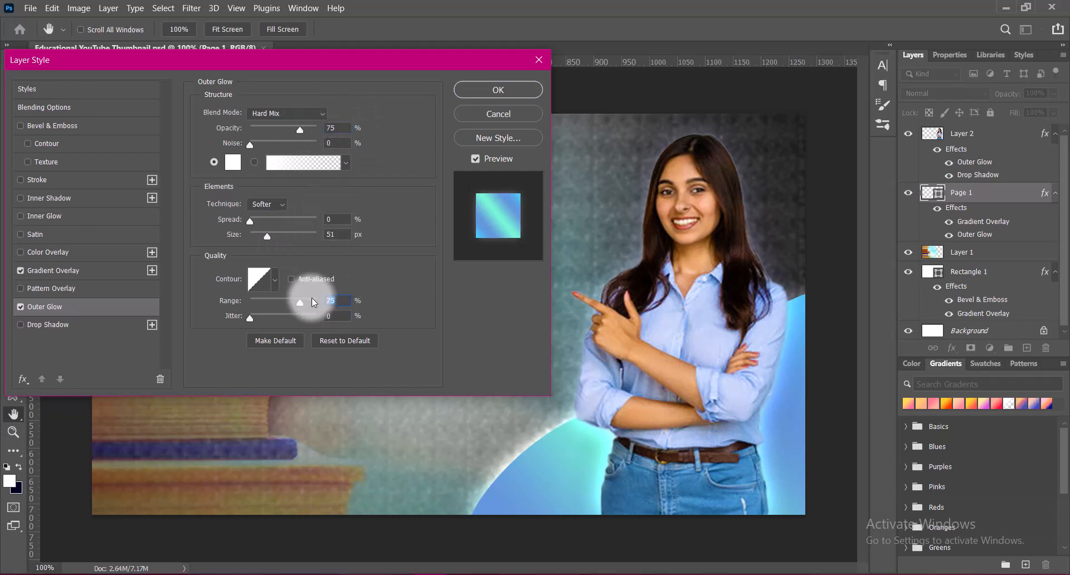
Step: Try different contours for the outer glow, choose the jagged two-peak one and set the technique to Precise
click(275, 280)
click(232, 334)
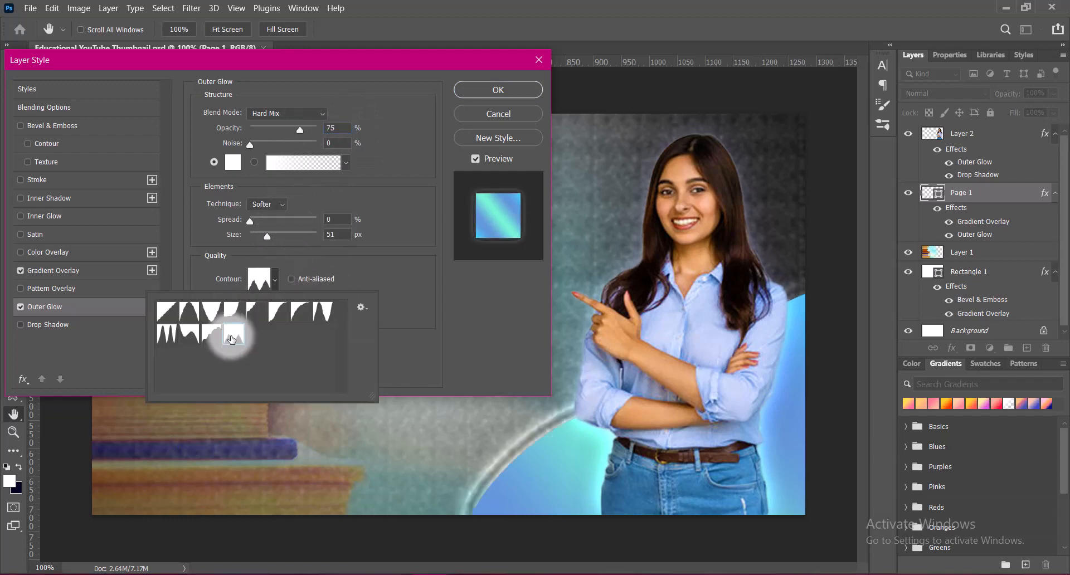
click(167, 333)
click(323, 310)
click(300, 310)
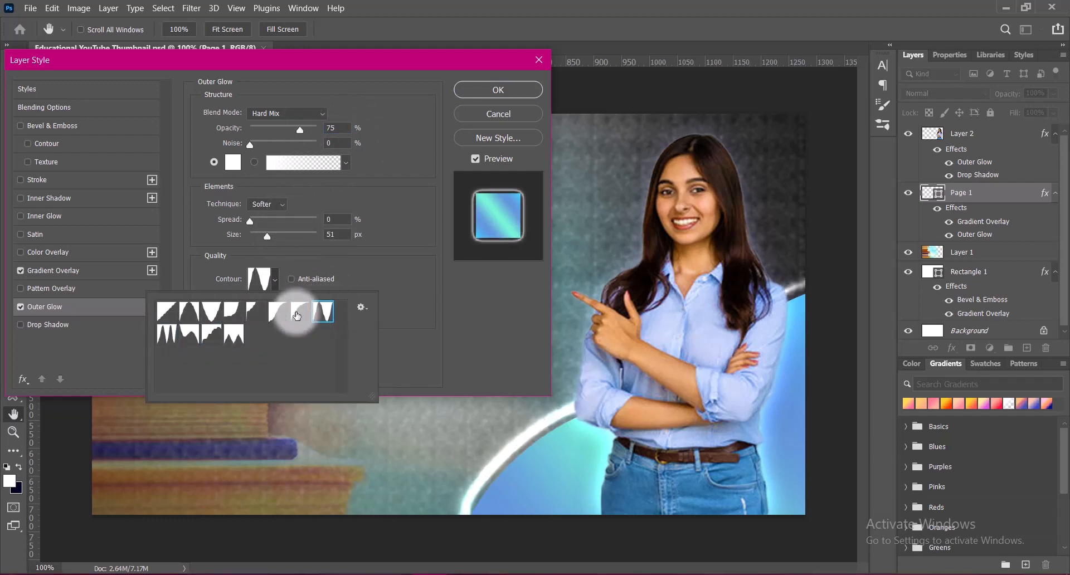
click(277, 311)
click(232, 335)
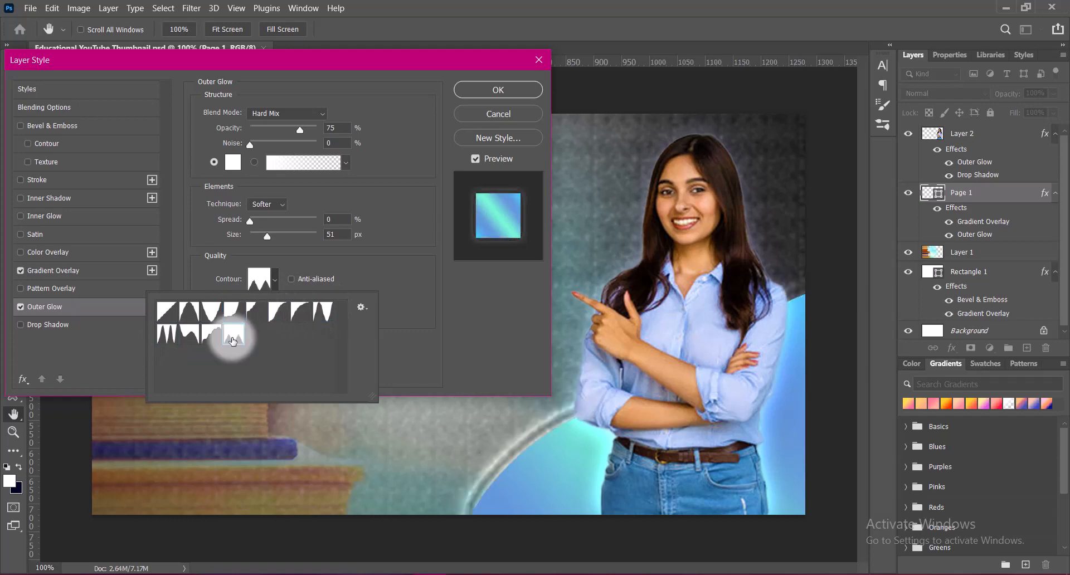
click(366, 273)
click(268, 204)
click(271, 217)
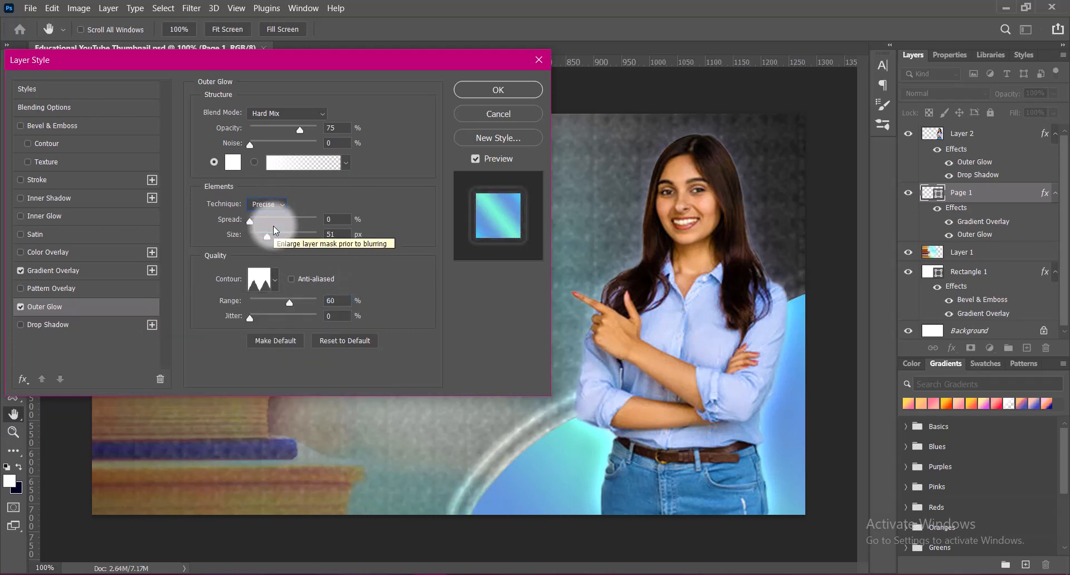
Step: Add a Drop Shadow to the page shape with 100% opacity, a 90° angle and color 1f202c, apply the effects and save
click(44, 324)
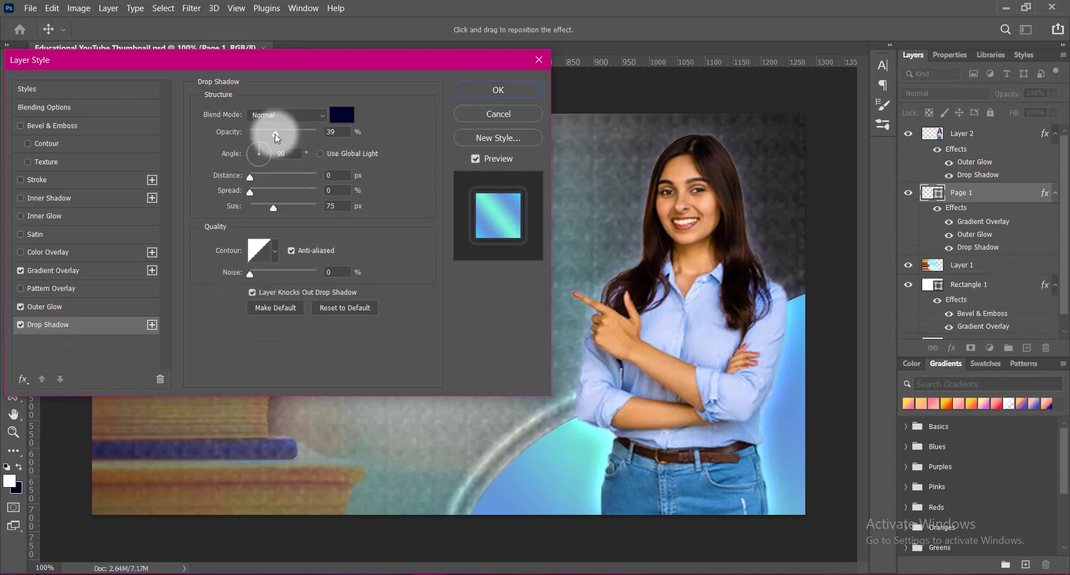
click(342, 115)
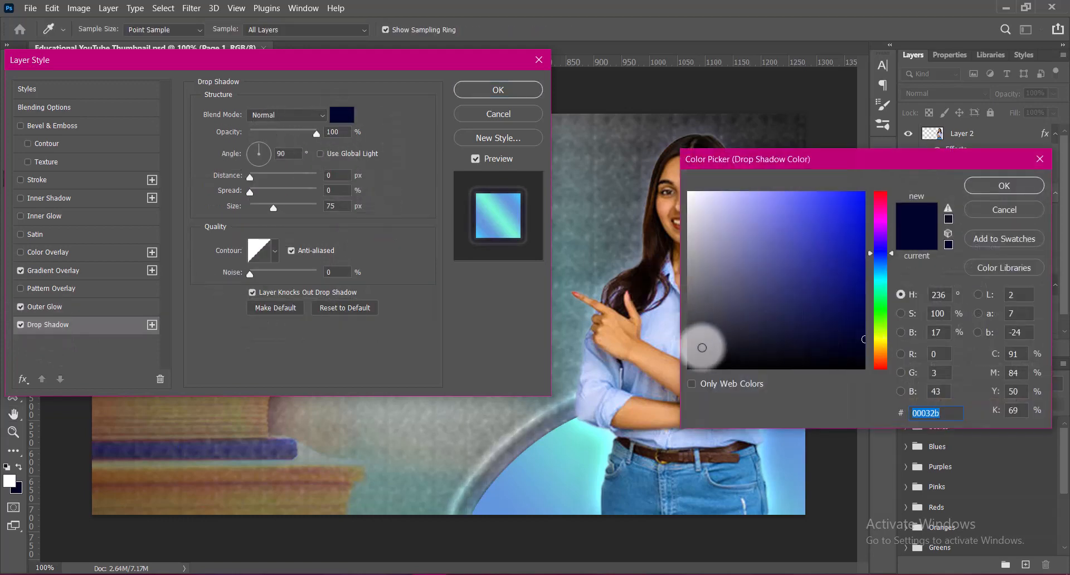
click(715, 340)
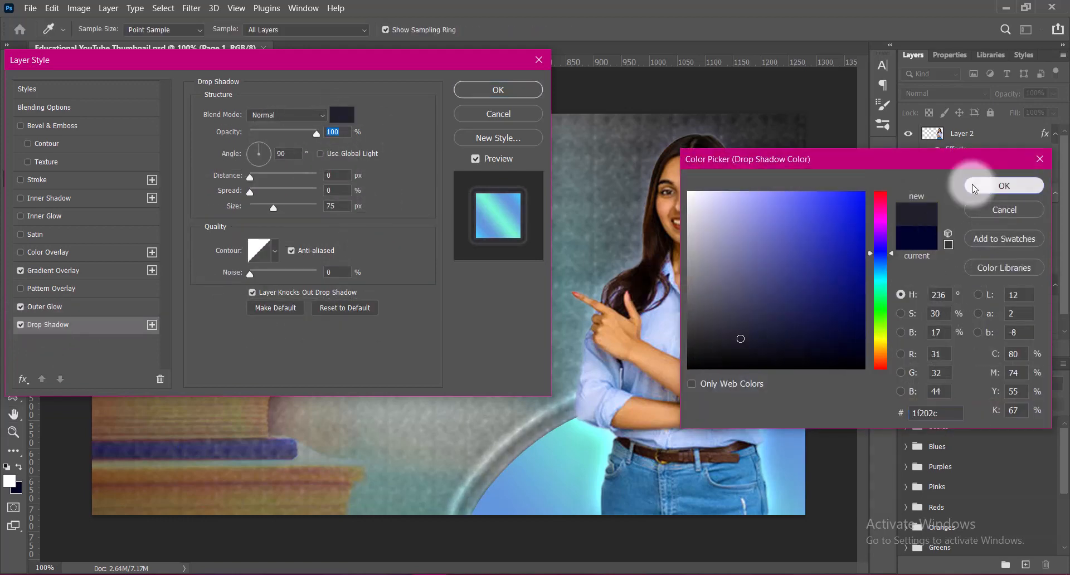
click(1000, 186)
click(531, 89)
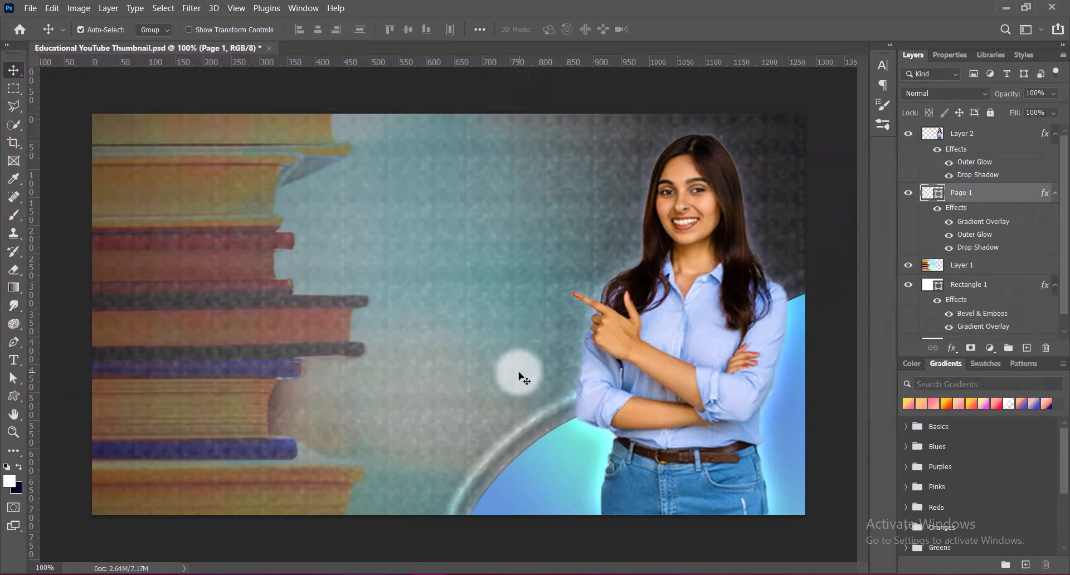
key(ctrl+s)
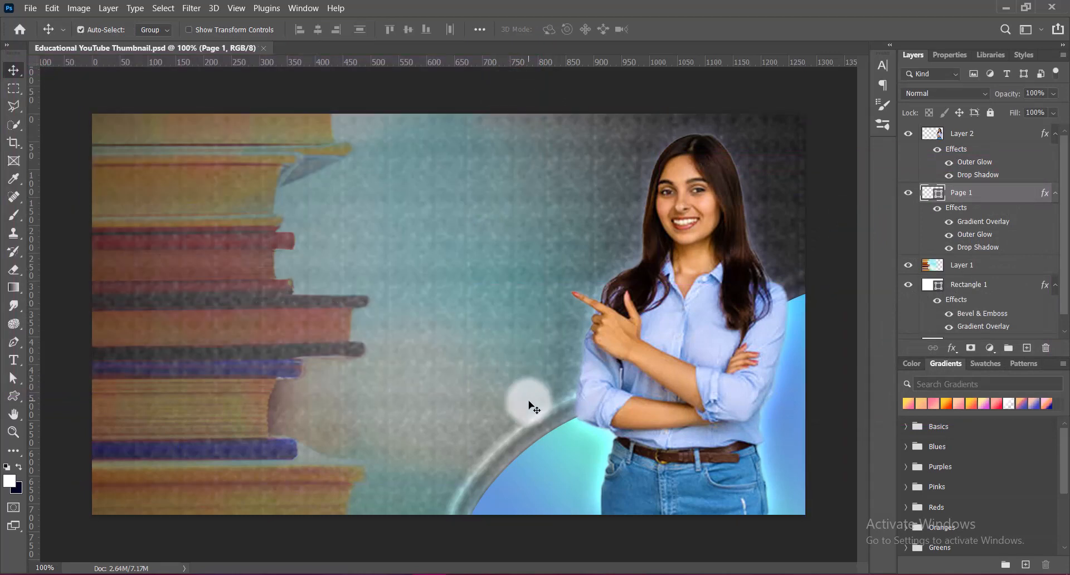
Step: Create a new layer above Page 1 and draw a white page shape over the book stack
click(973, 137)
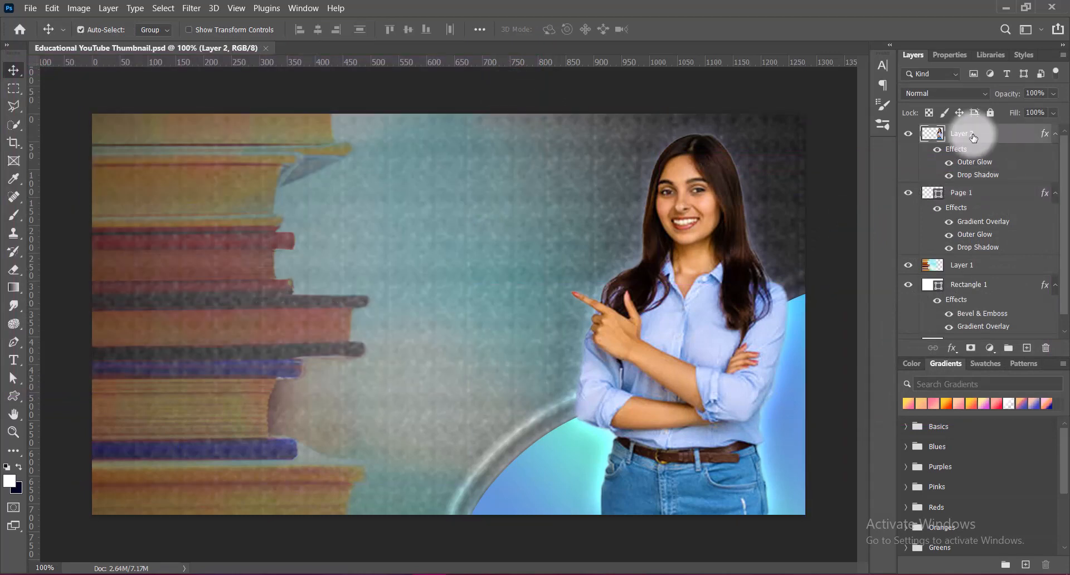
click(955, 189)
click(1026, 347)
click(13, 396)
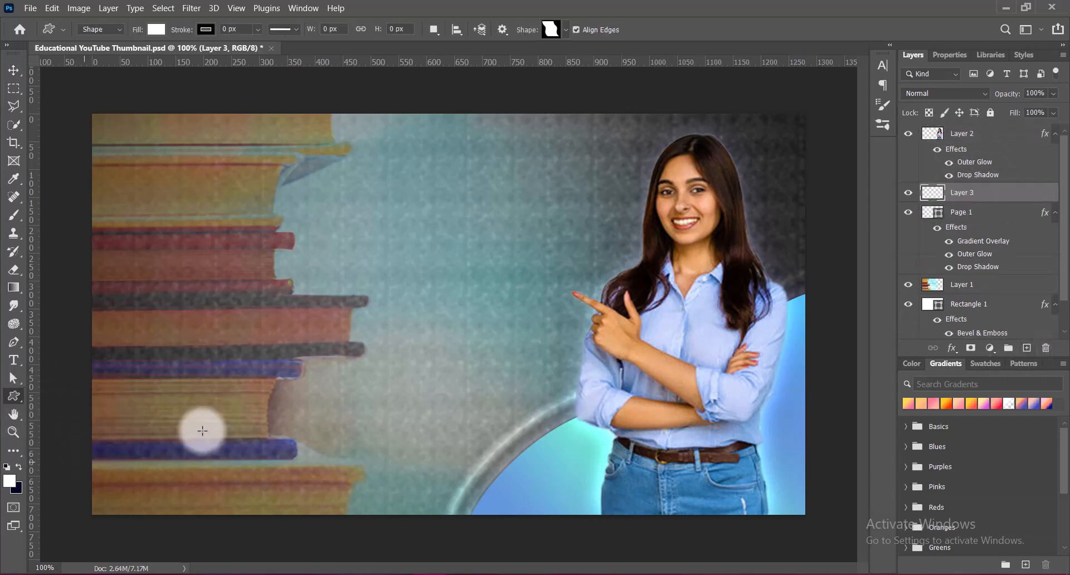
drag(175, 303, 359, 200)
Step: Enlarge the white page shape to about 153%, rotate it to about -41° and fit it into the canvas's lower-left corner
click(13, 71)
key(ctrl+t)
drag(223, 365, 126, 494)
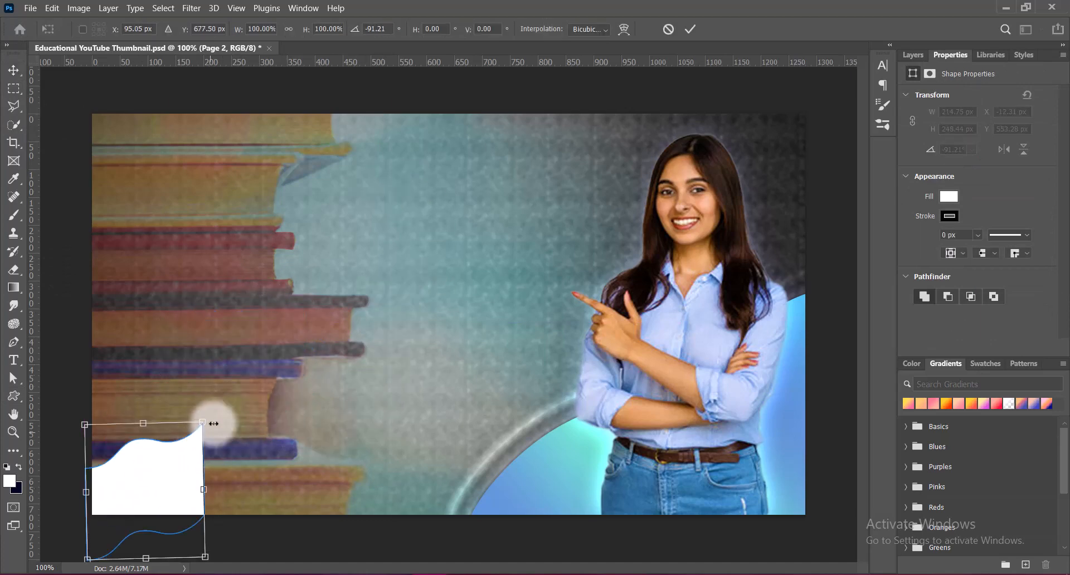
drag(220, 422, 267, 487)
drag(101, 451, 69, 422)
drag(268, 470, 268, 484)
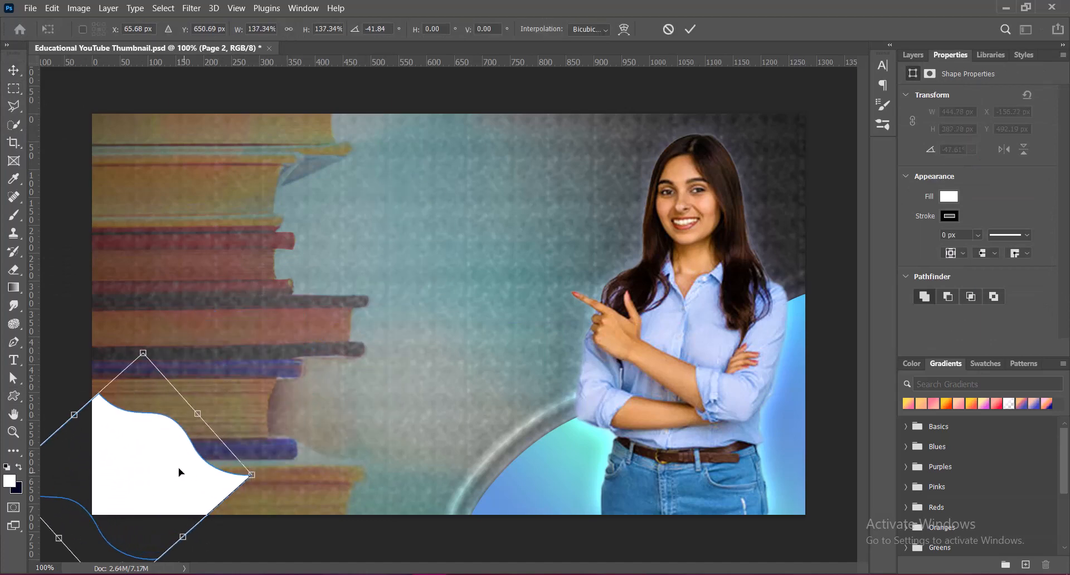
drag(178, 472, 163, 508)
drag(130, 391, 128, 365)
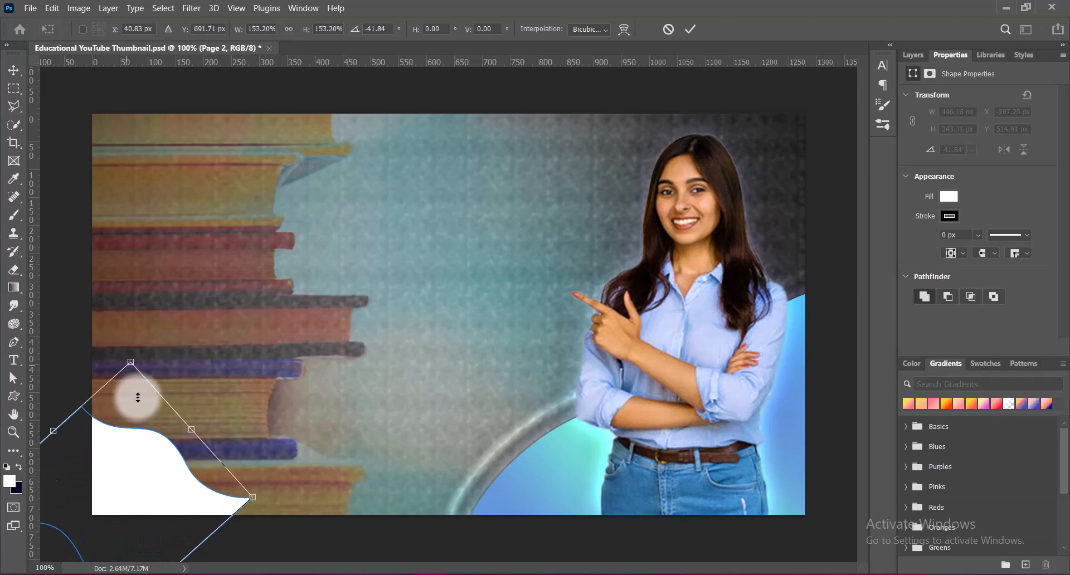
drag(175, 475, 185, 488)
drag(282, 504, 282, 507)
drag(159, 507, 156, 510)
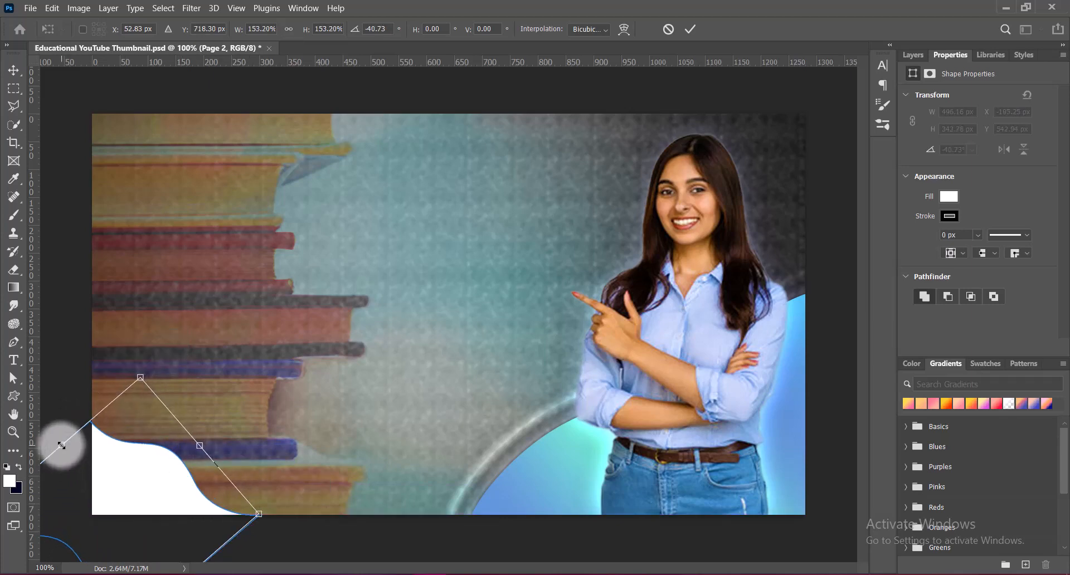
double_click(150, 479)
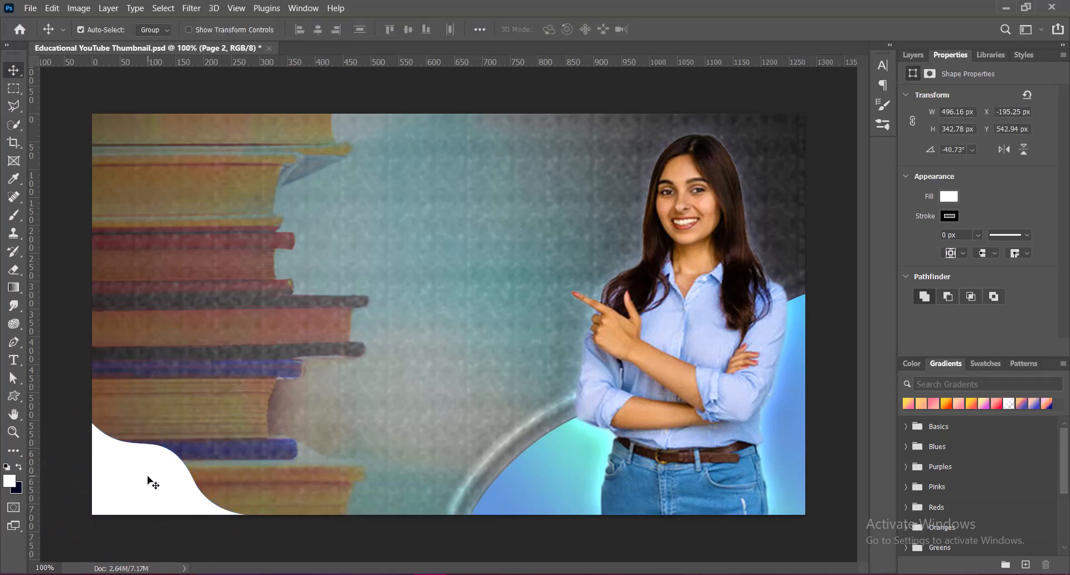
click(393, 480)
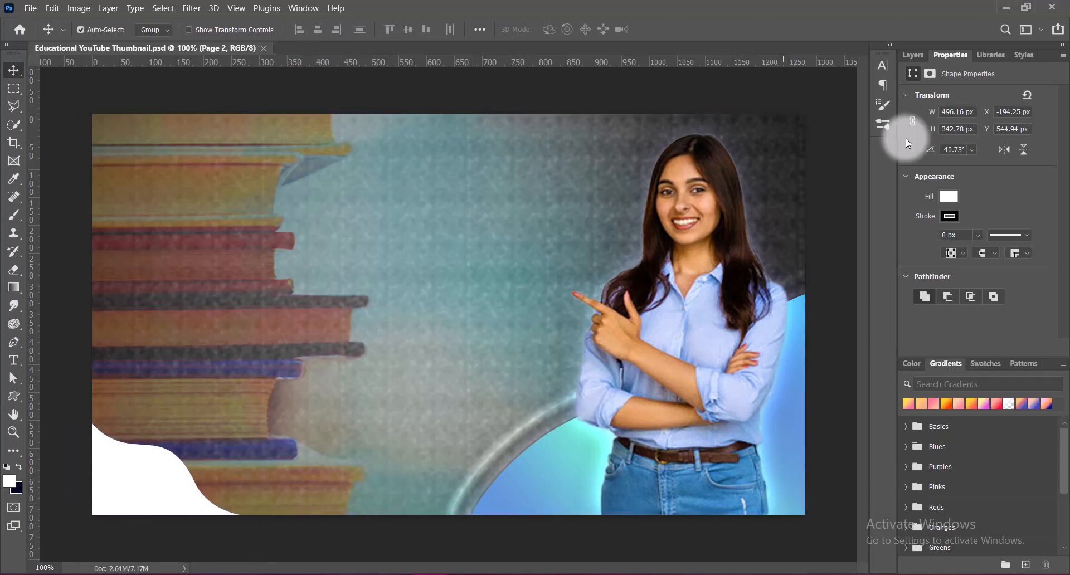
Step: Try several blue fills on the lower-left page shape and set its color to bdddff
click(913, 54)
double_click(925, 188)
click(508, 490)
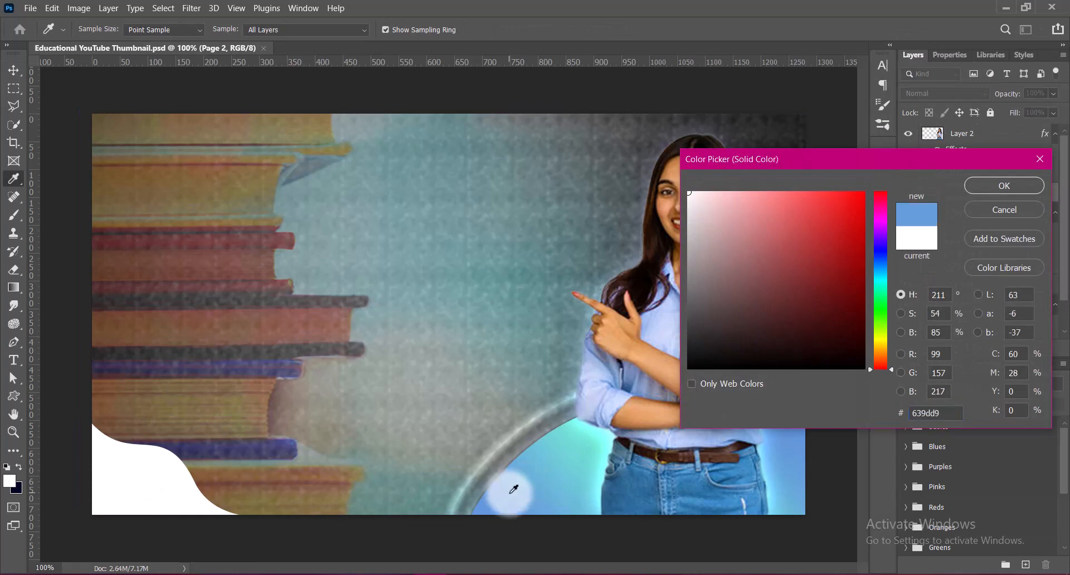
click(746, 204)
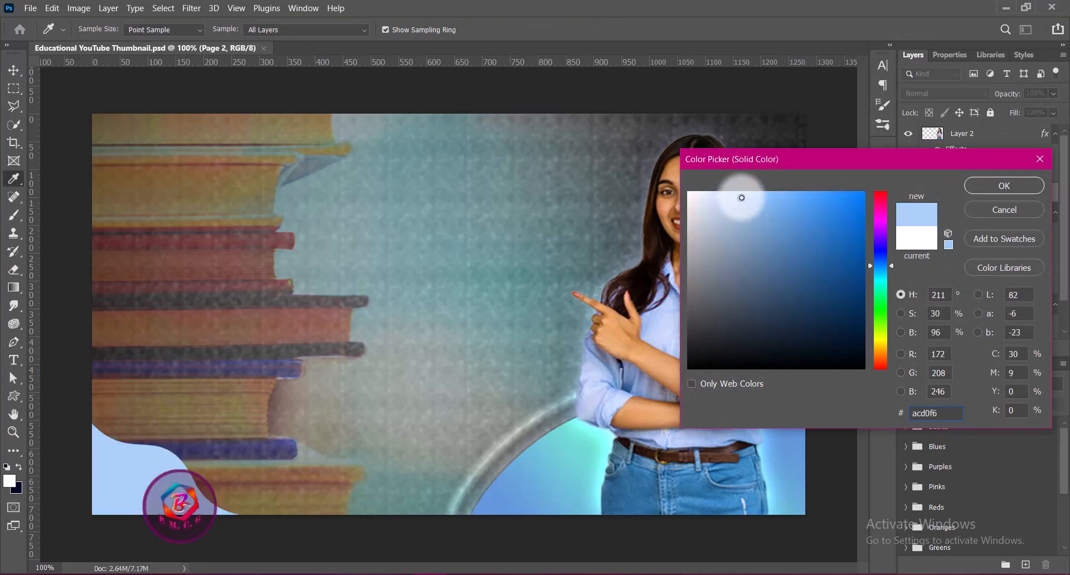
click(859, 324)
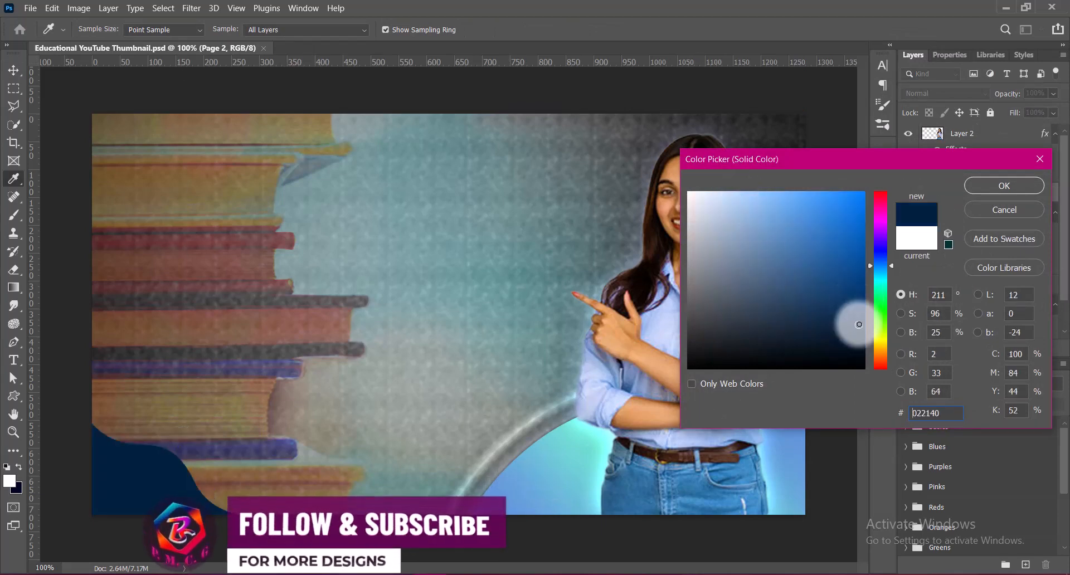
click(841, 251)
click(759, 192)
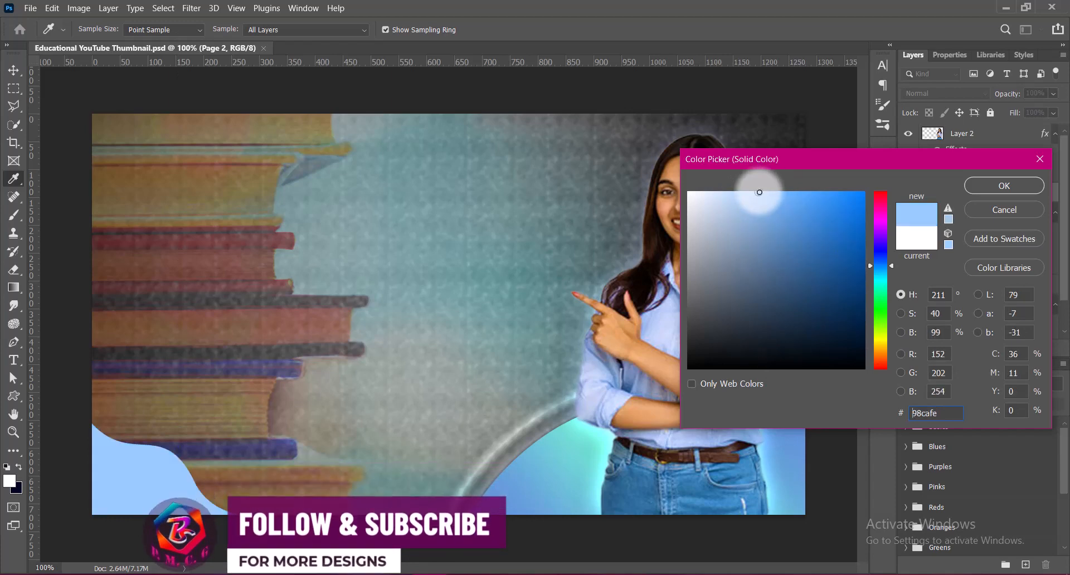
click(716, 196)
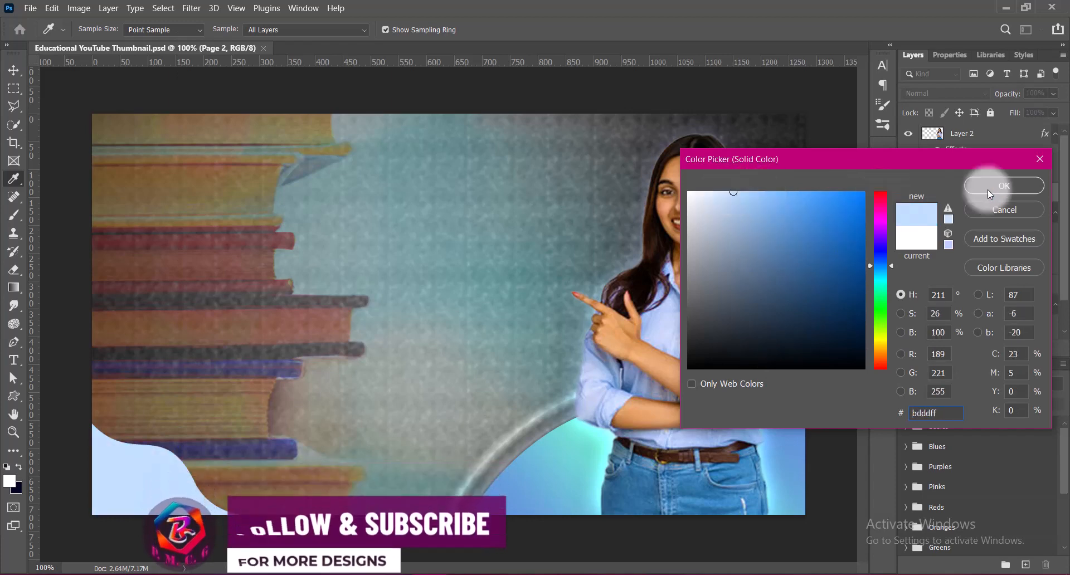
click(988, 190)
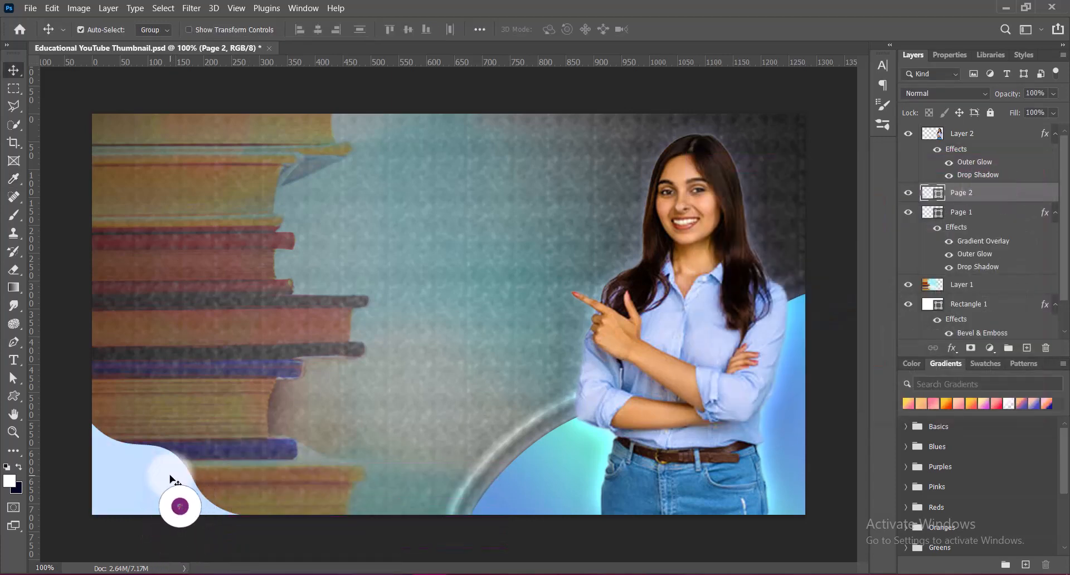
Step: Place a rotated copy of the light-blue page shape in the canvas's upper-right corner and fill it with 265c85
drag(172, 476, 786, 142)
key(ctrl+t)
key(Return)
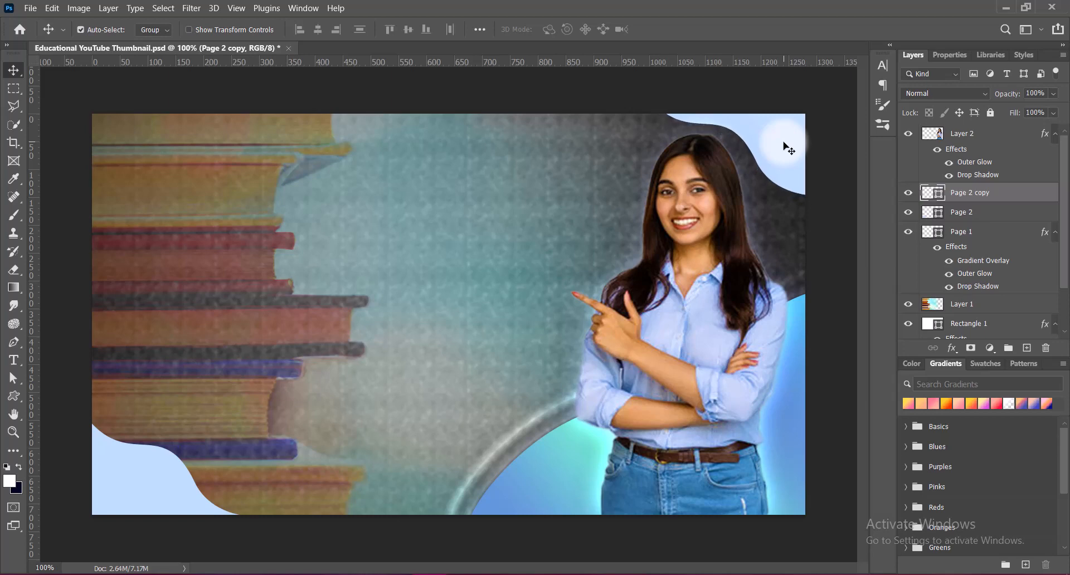
double_click(925, 192)
click(611, 504)
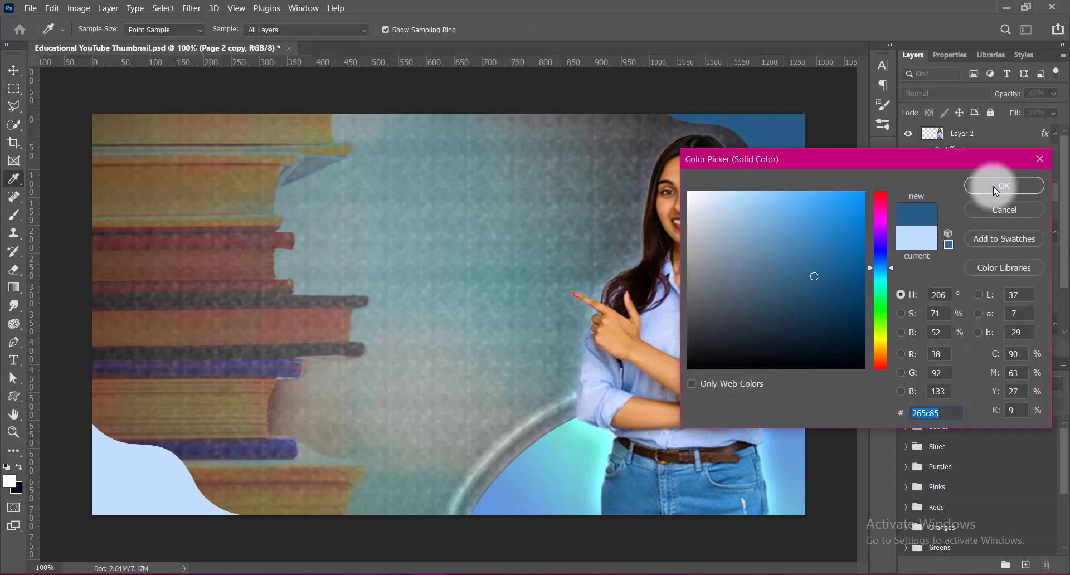
click(1003, 186)
Step: Add a white Drop Shadow with 75% opacity and an 18 px size to the upper-right page shape
right_click(925, 197)
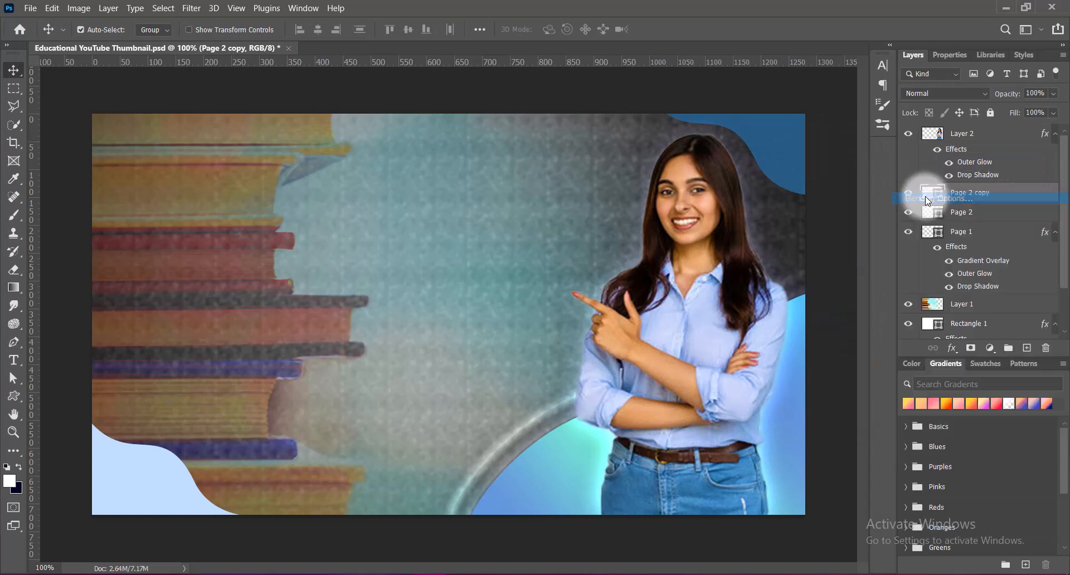
click(928, 199)
click(19, 306)
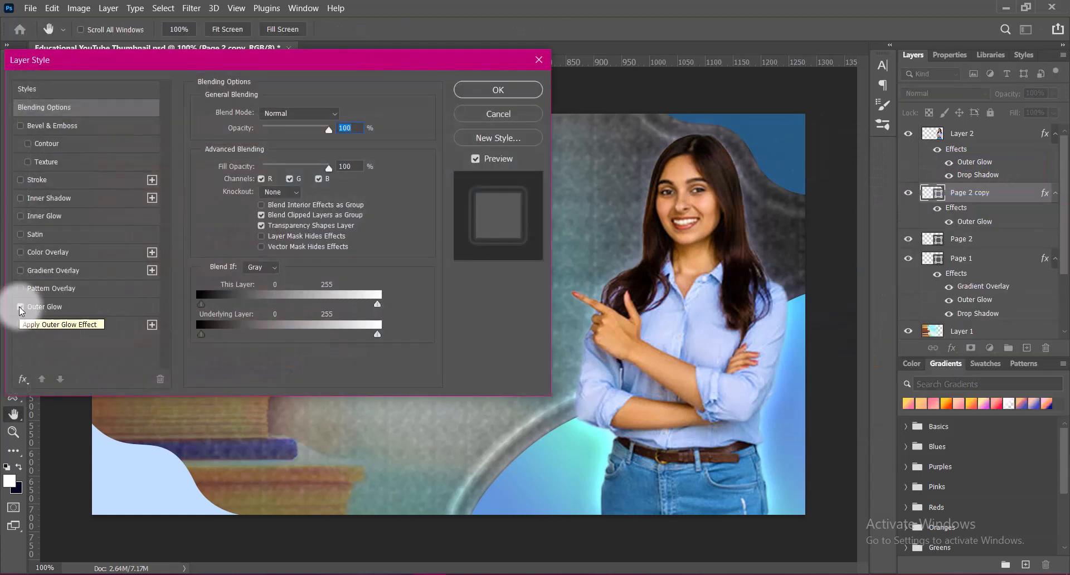
click(20, 306)
click(20, 324)
click(49, 330)
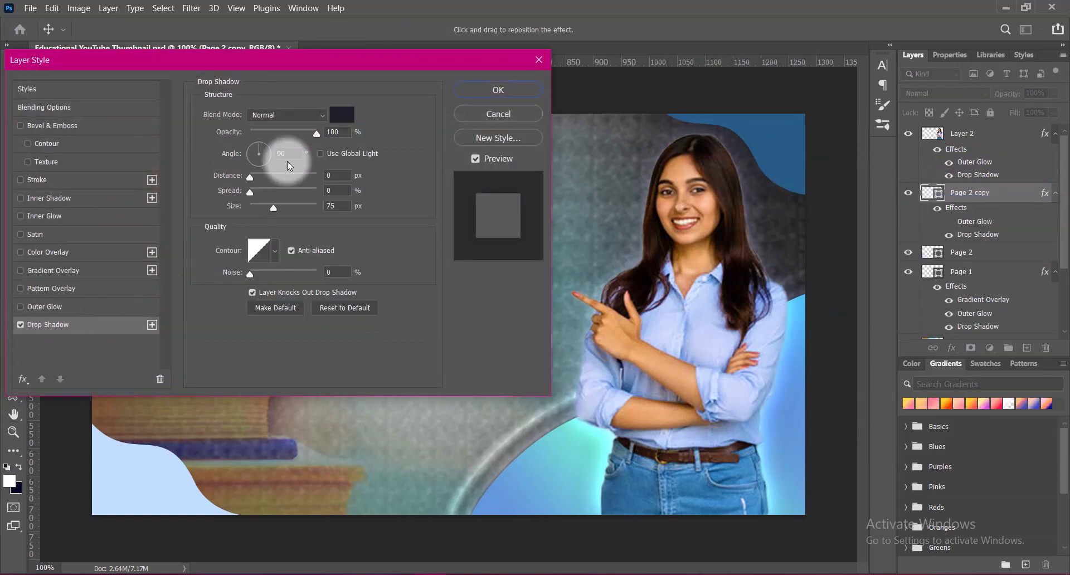
click(341, 114)
drag(724, 206, 656, 169)
click(995, 180)
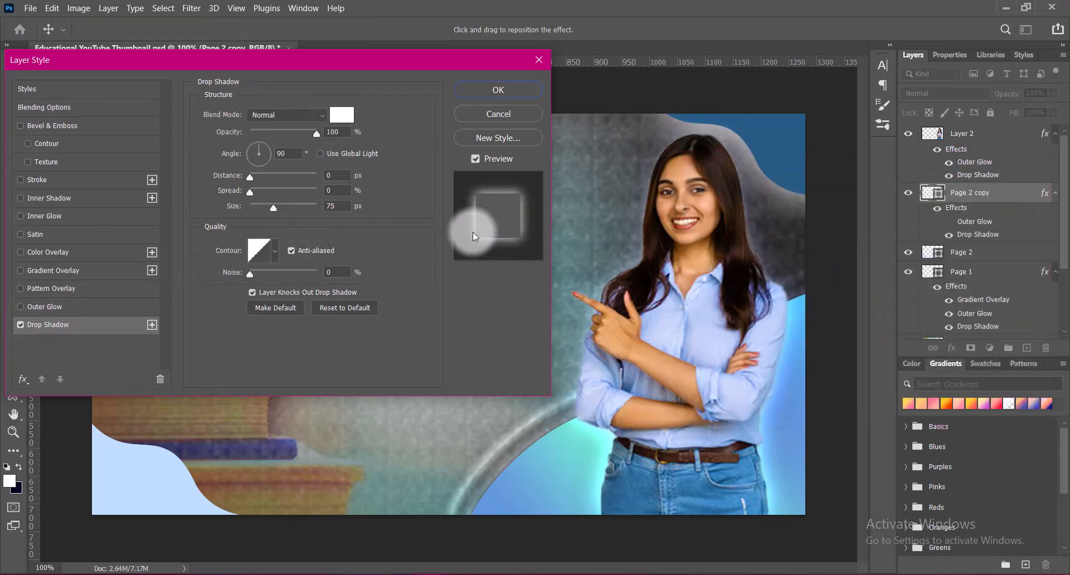
drag(274, 209, 260, 210)
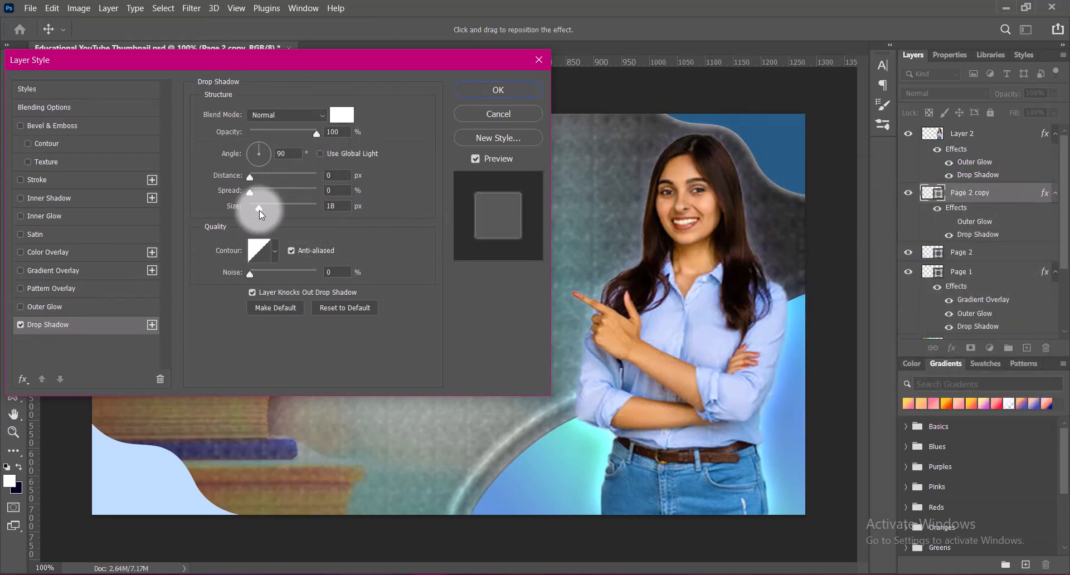
click(287, 134)
click(473, 92)
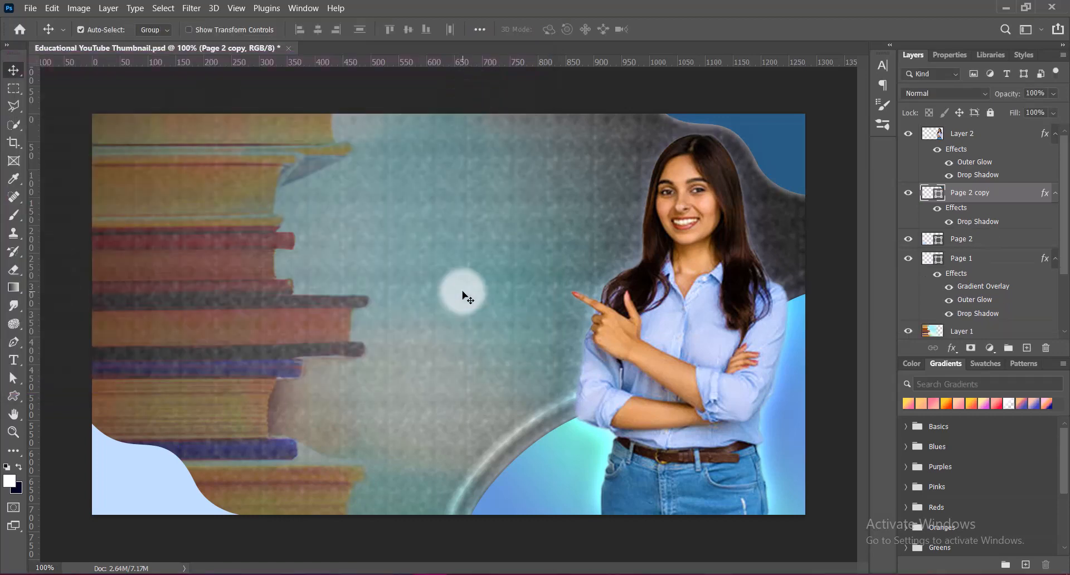
Step: Add a black Drop Shadow with 75% opacity and a 90° angle to the lower-left light-blue page shape
click(156, 493)
right_click(921, 239)
click(928, 246)
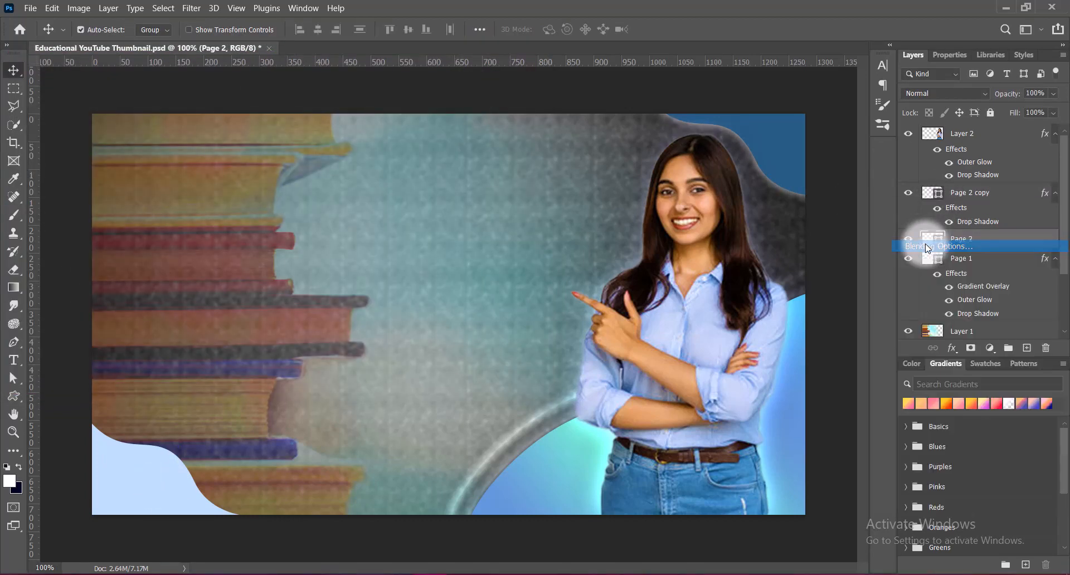
drag(227, 53, 597, 24)
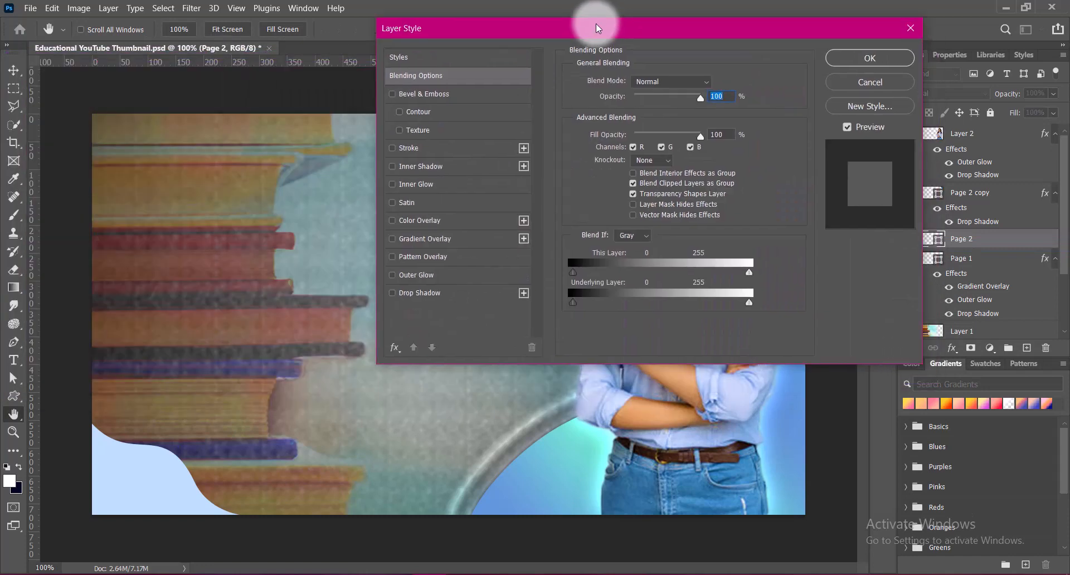
click(392, 293)
click(708, 83)
drag(701, 296, 656, 386)
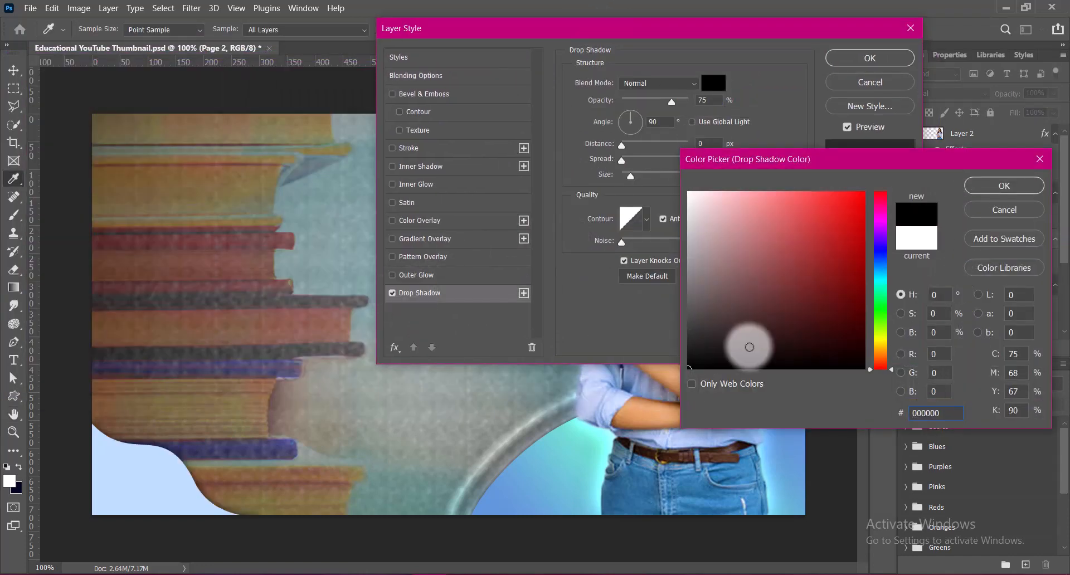
click(1004, 185)
drag(713, 174, 668, 174)
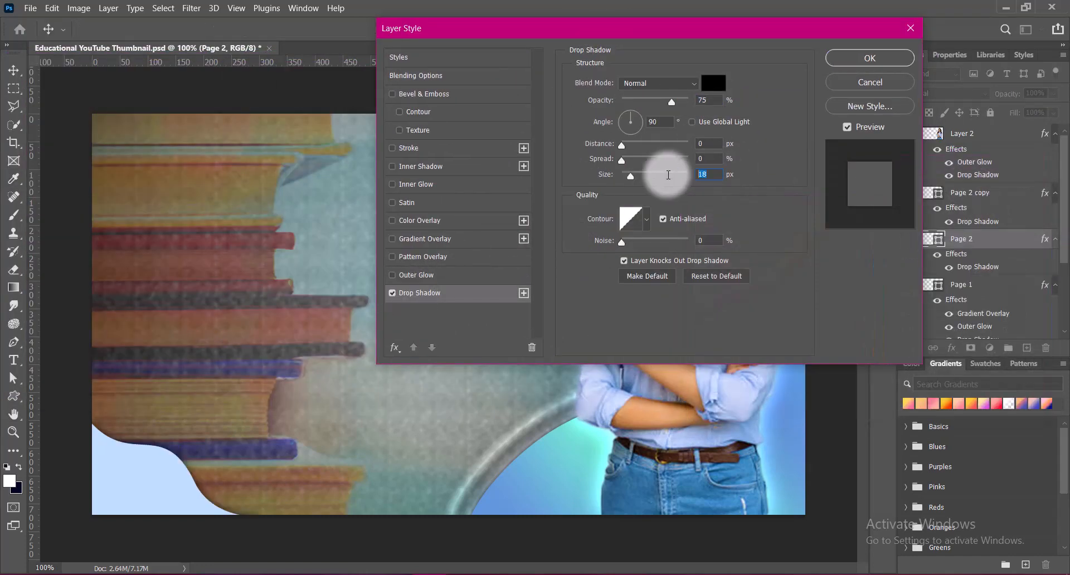
click(870, 58)
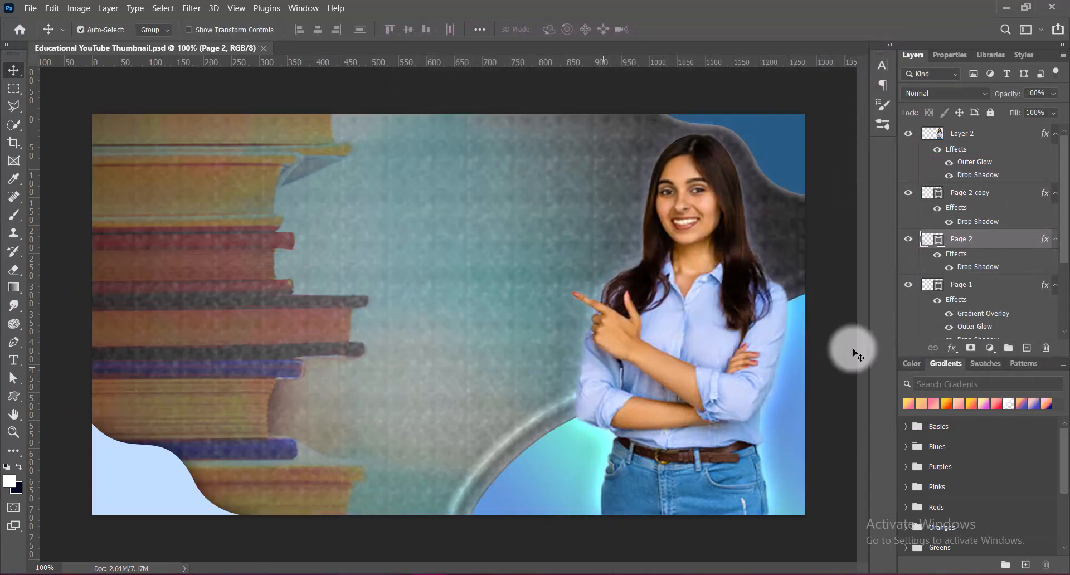
Step: Draw a white circle-frame ring about 277 px wide on a new layer above Page 2 copy and move it into the canvas's upper-left corner
click(970, 192)
click(1027, 347)
click(15, 396)
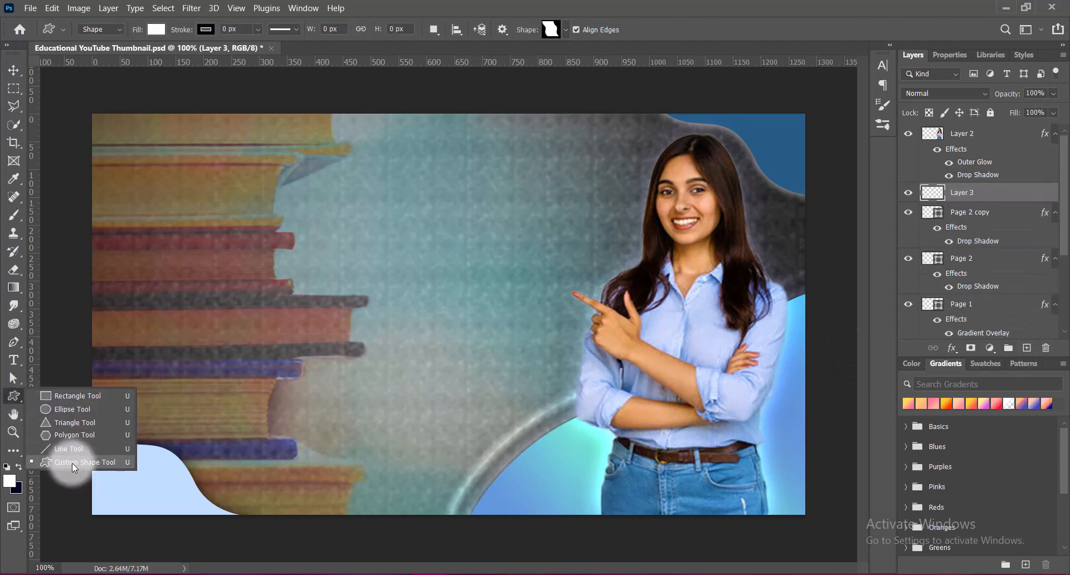
click(72, 463)
click(566, 30)
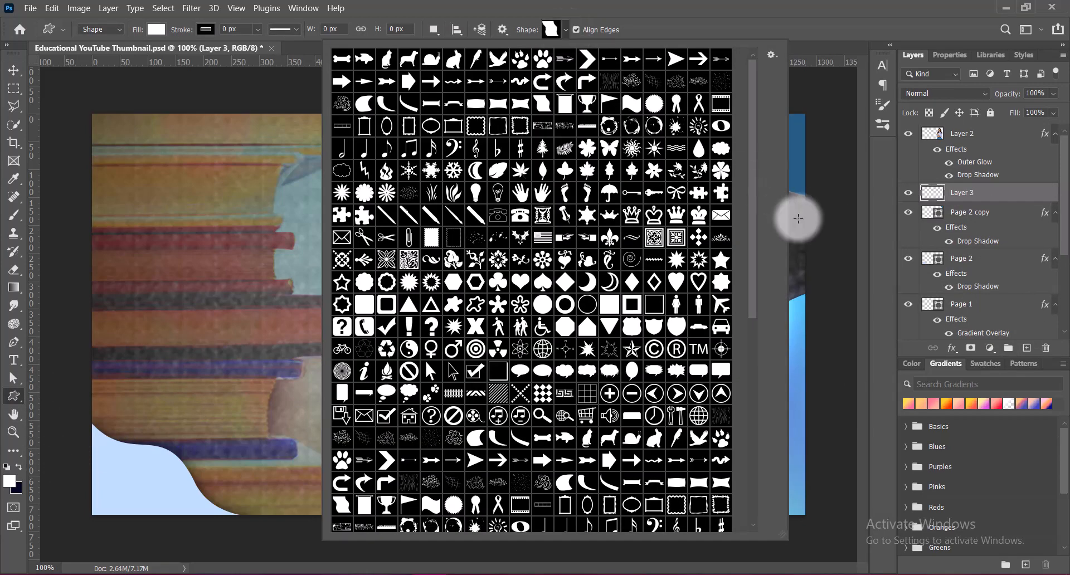
drag(752, 166, 752, 200)
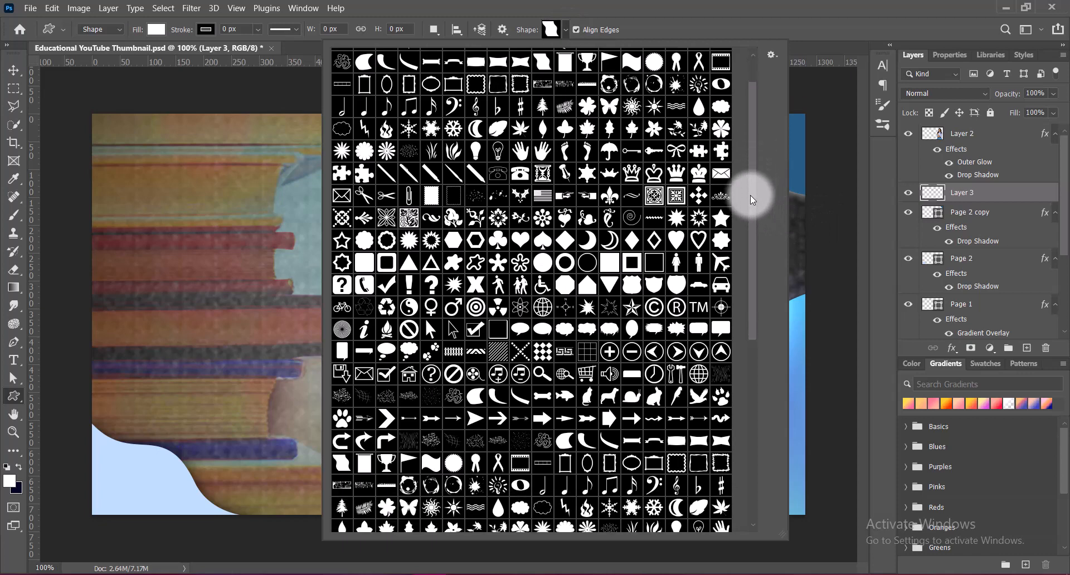
scroll(751, 204, down, 1)
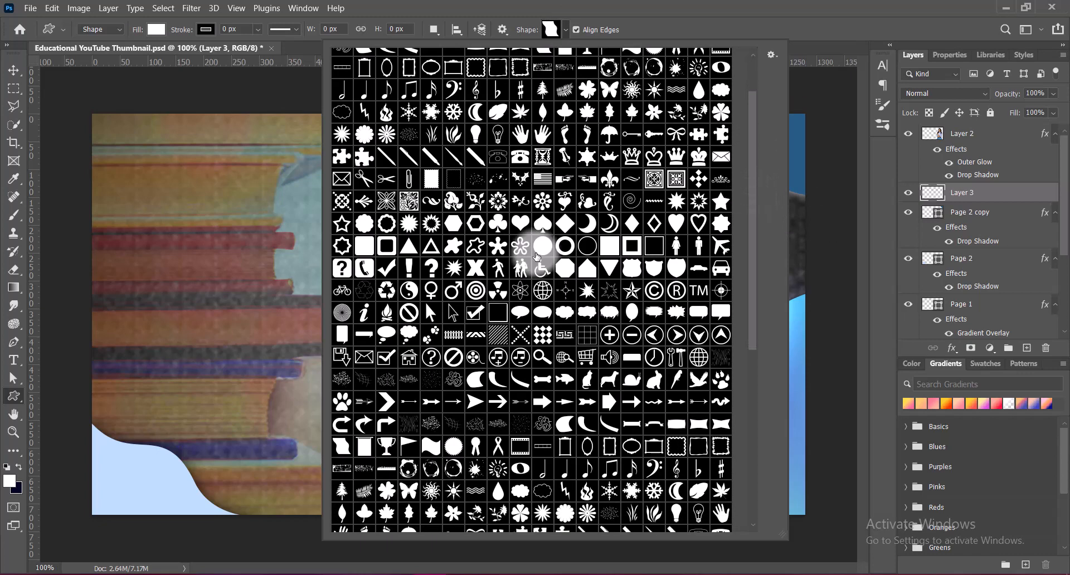
click(564, 246)
click(765, 144)
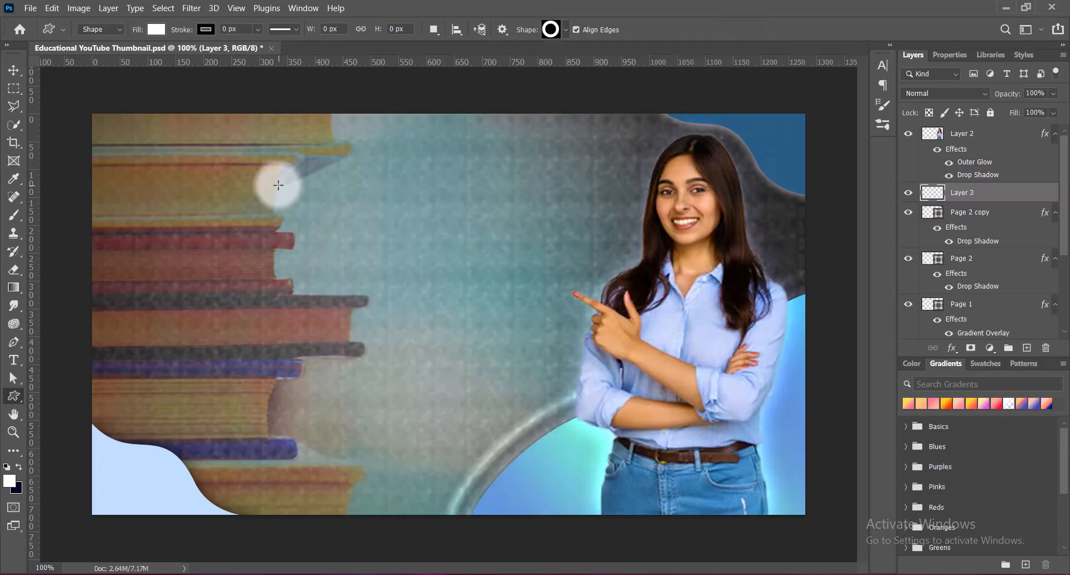
mouse_move(272, 179)
mouse_down()
mouse_move(437, 335)
mouse_move(426, 333)
mouse_up()
click(13, 70)
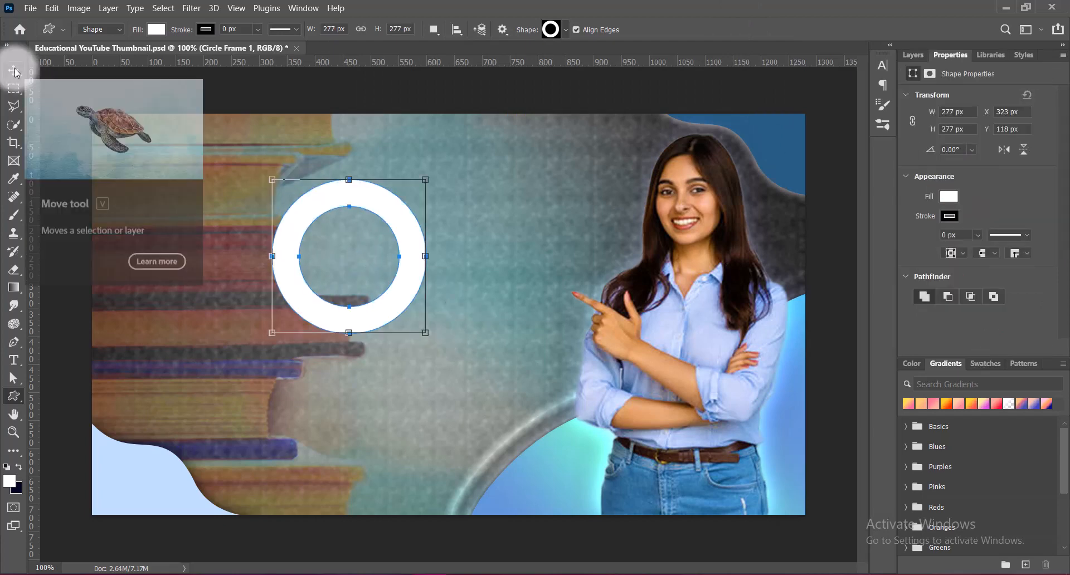
drag(396, 294, 171, 191)
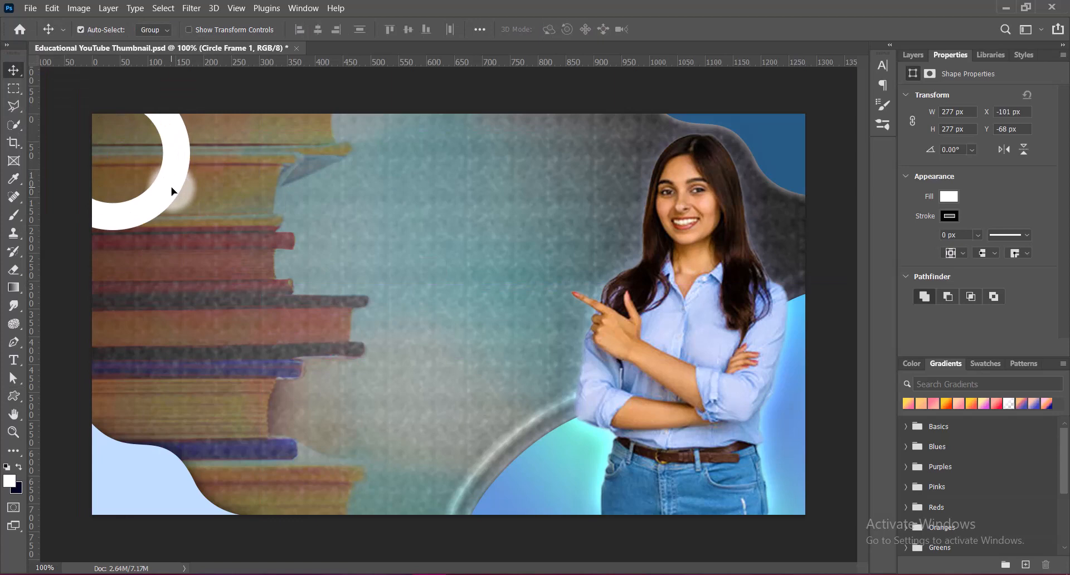
Step: Add a white Hard Mix Outer Glow with 100% opacity and a 51 px size to the upper-left ring and save the document
click(913, 55)
right_click(930, 194)
click(929, 200)
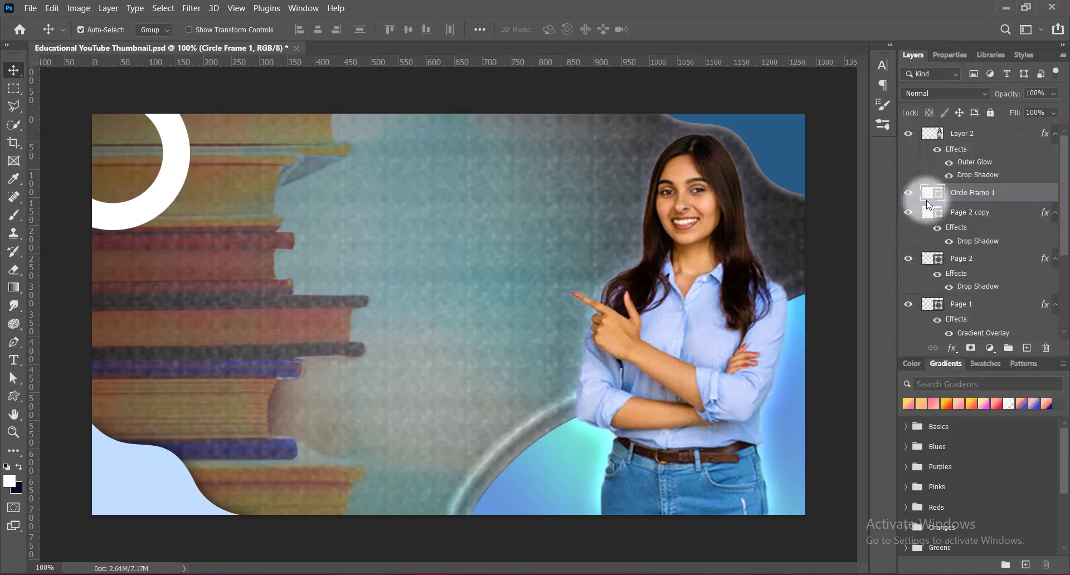
click(393, 275)
click(411, 276)
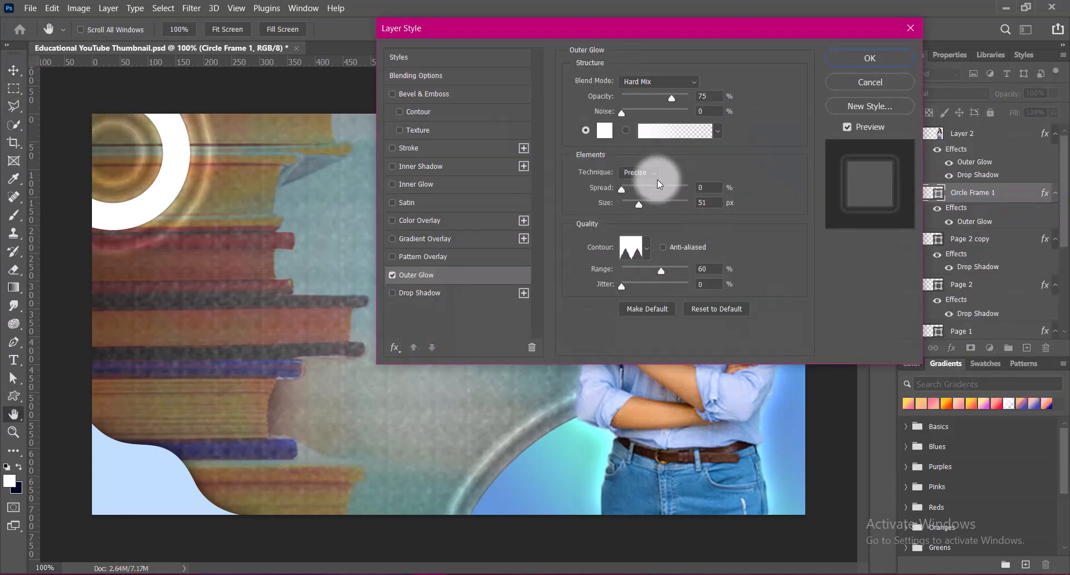
drag(672, 97, 717, 103)
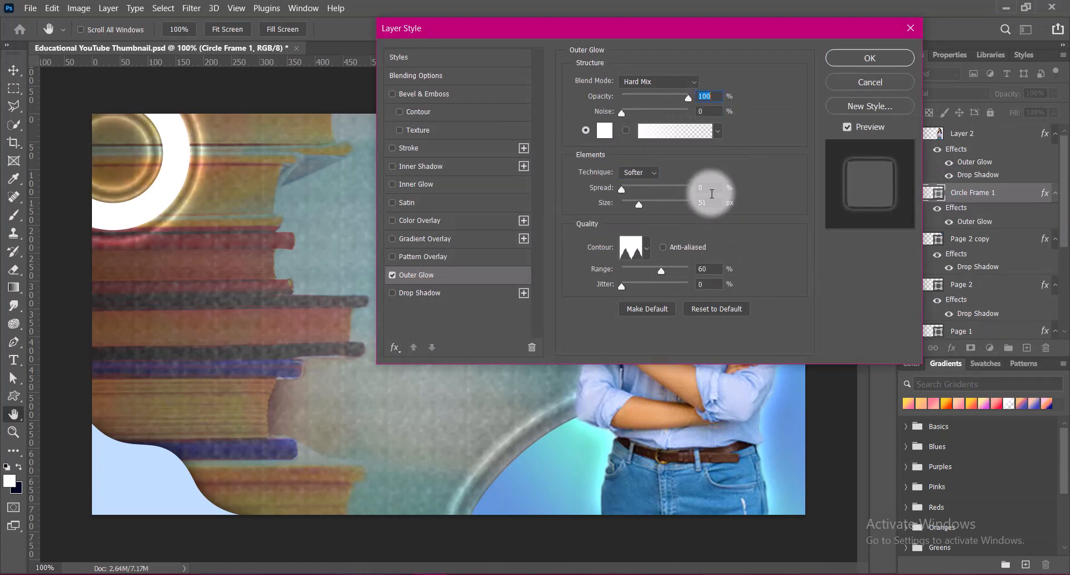
click(868, 59)
key(ctrl+s)
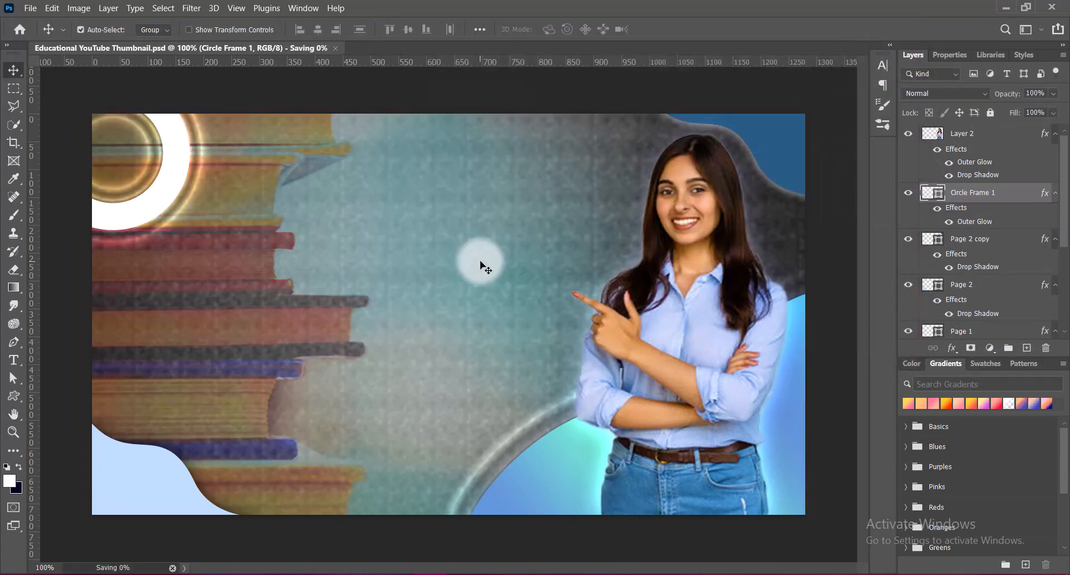
Step: Place a copy of the white ring between the books and the woman and fill the copy with dark blue
drag(153, 204, 440, 291)
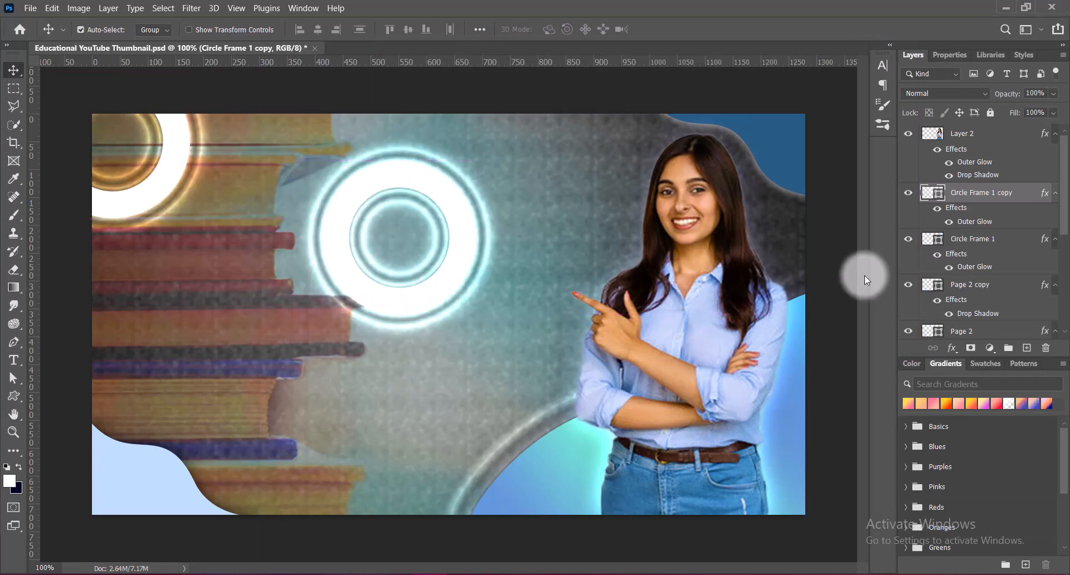
double_click(927, 193)
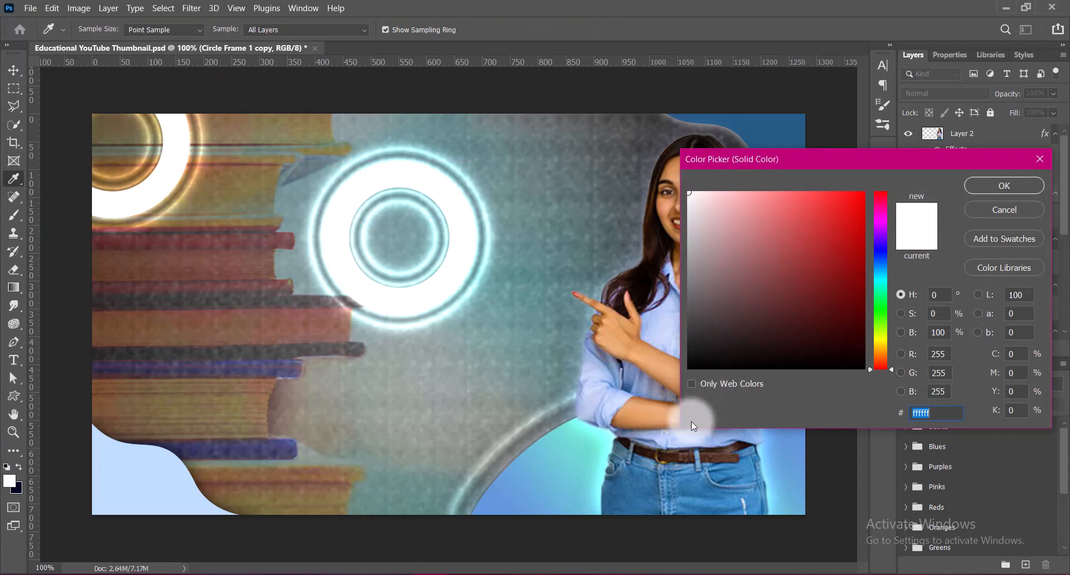
click(615, 496)
click(991, 184)
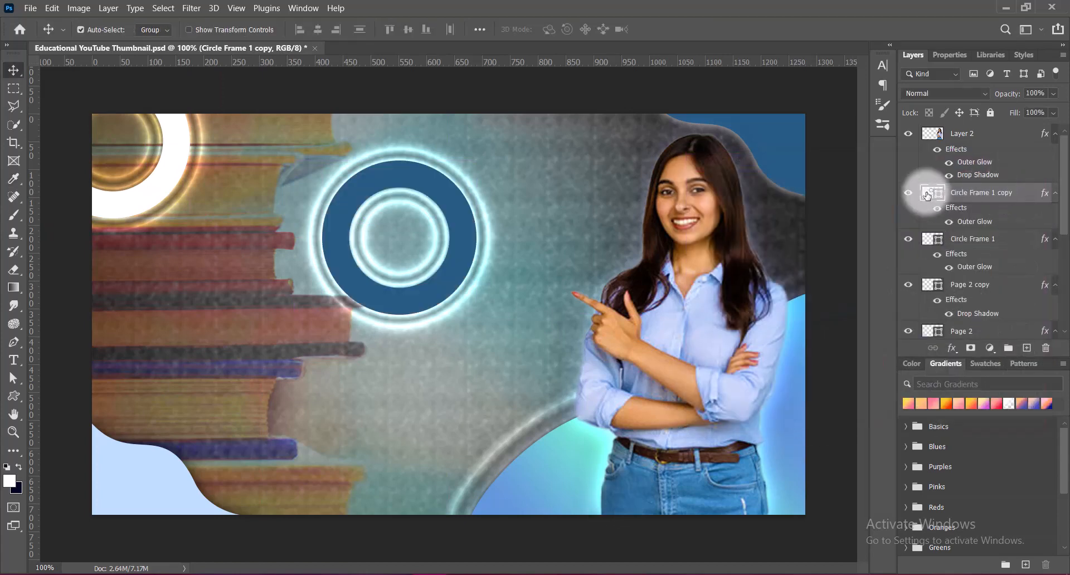
Step: Compare contour presets for the blue ring's Outer Glow and apply the fourth one, the deep rounded cove curve
double_click(925, 205)
click(430, 276)
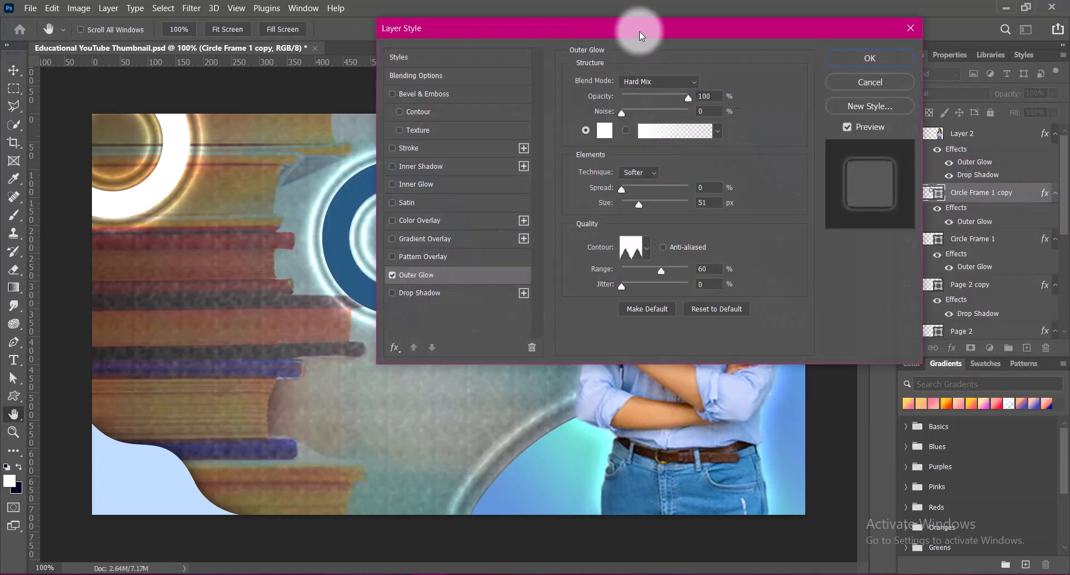
drag(640, 28, 807, 11)
click(812, 230)
click(727, 284)
click(749, 284)
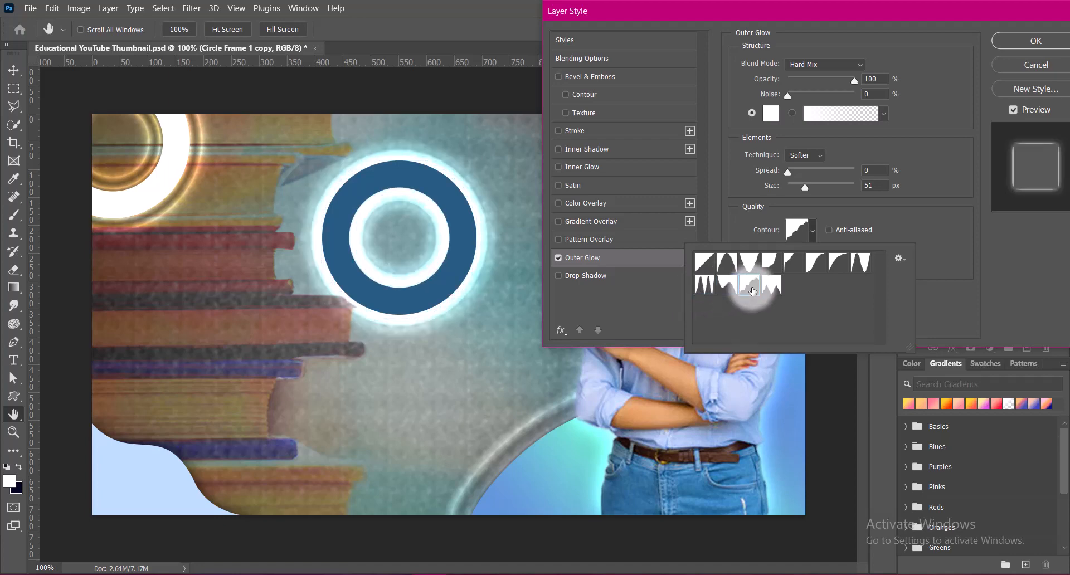
click(749, 262)
click(770, 264)
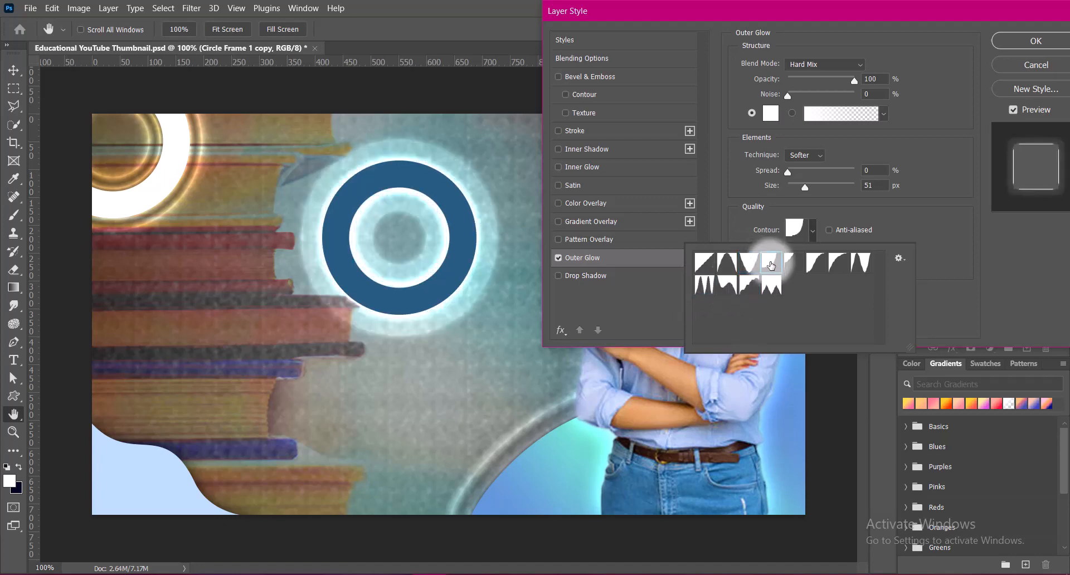
click(771, 284)
click(860, 262)
click(814, 263)
click(792, 264)
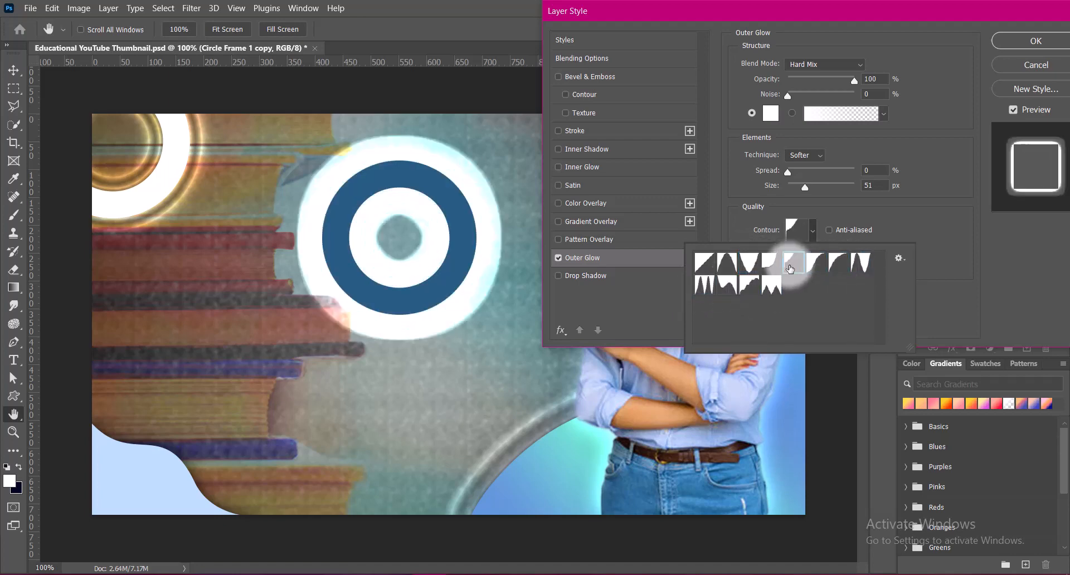
click(727, 284)
click(748, 285)
click(771, 287)
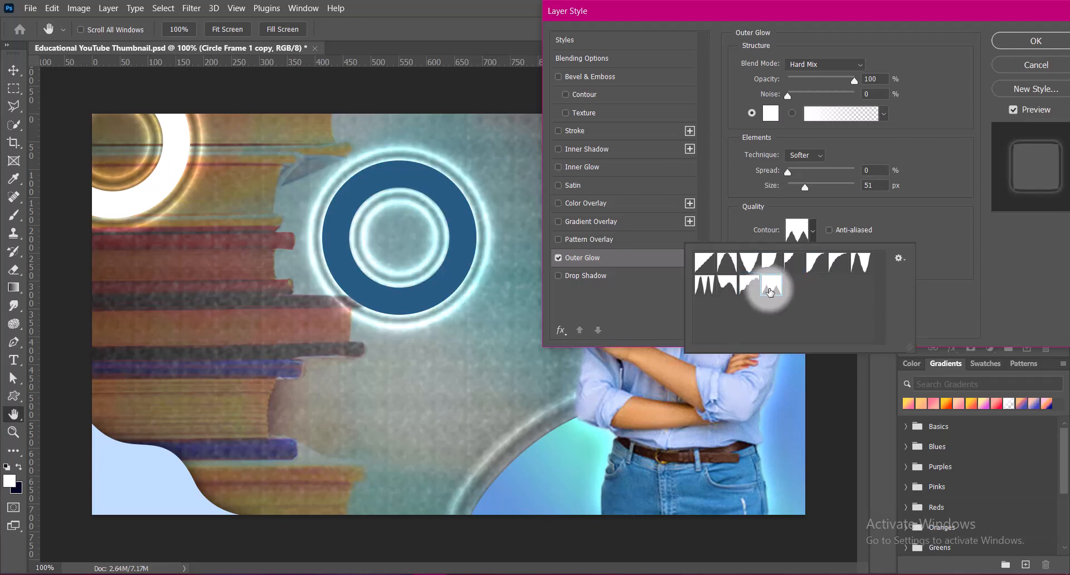
click(770, 266)
click(1021, 44)
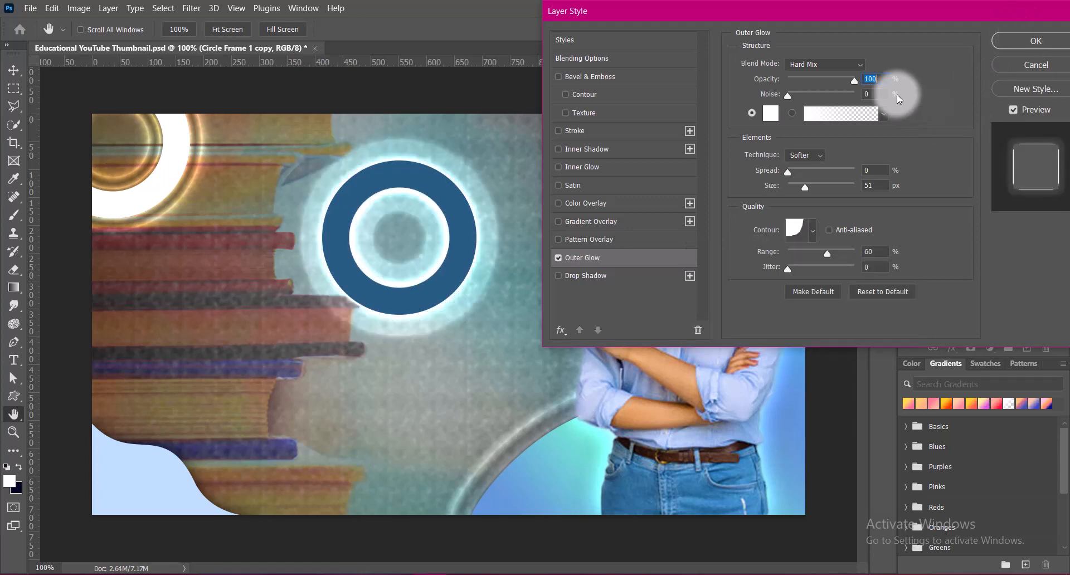
Step: Set the blue ring's Outer Glow to 75% opacity and a 39 px size
click(848, 78)
text(60)
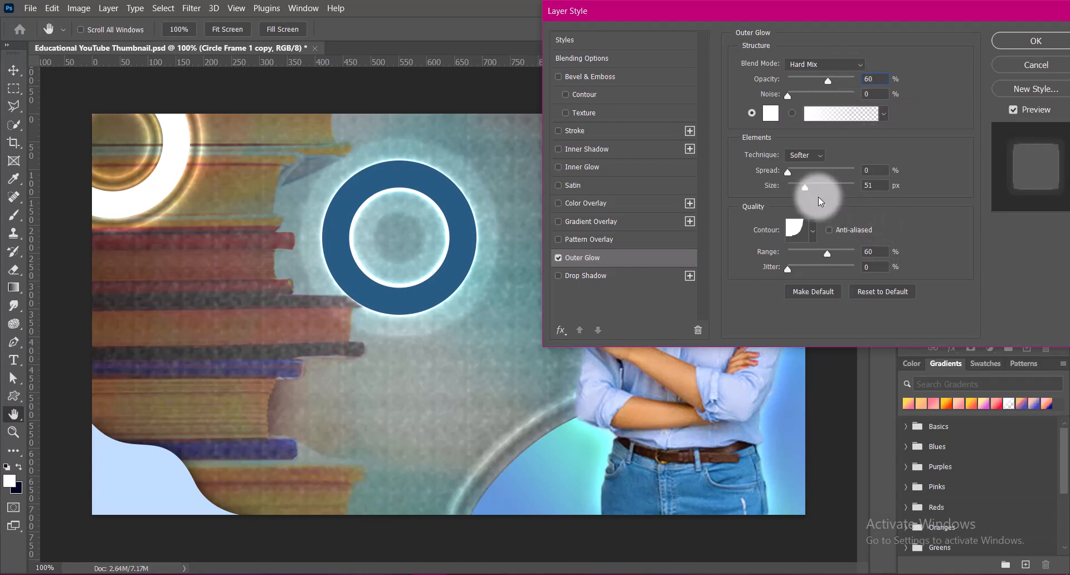
mouse_move(805, 190)
mouse_down()
mouse_move(789, 186)
mouse_move(798, 186)
mouse_up()
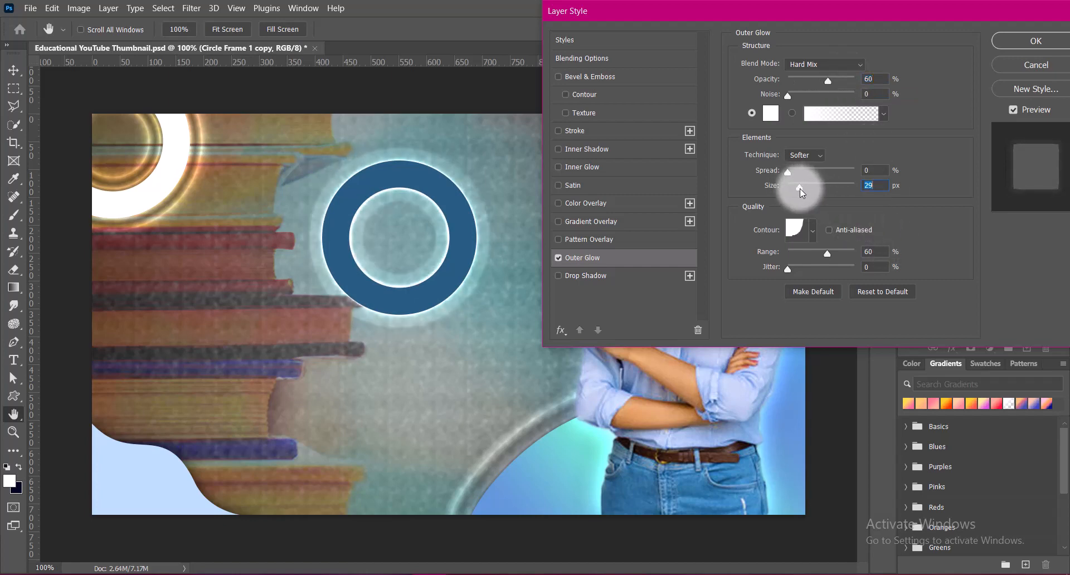
text(39)
click(863, 78)
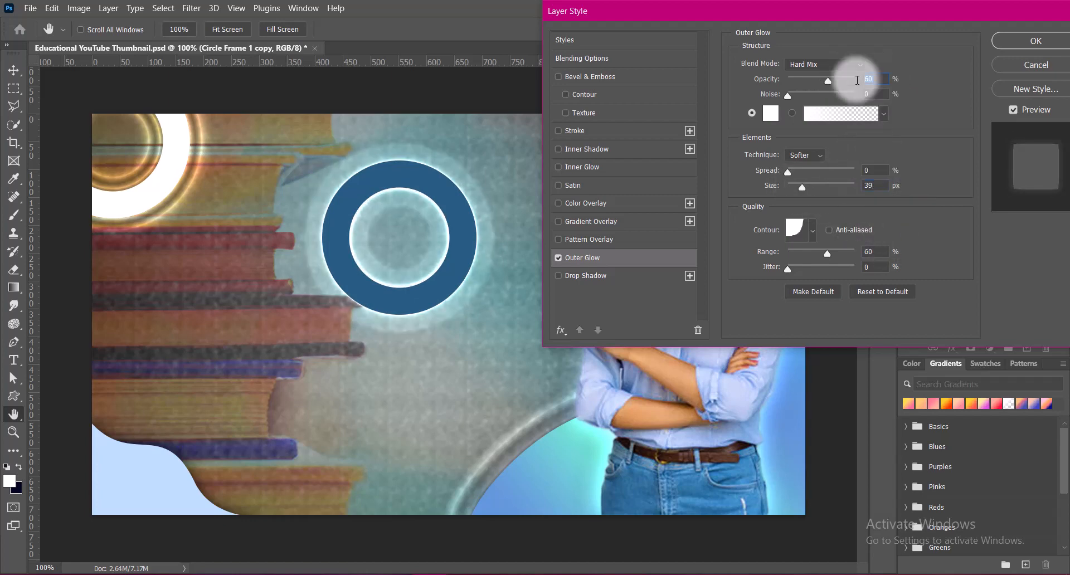
text(75)
click(986, 46)
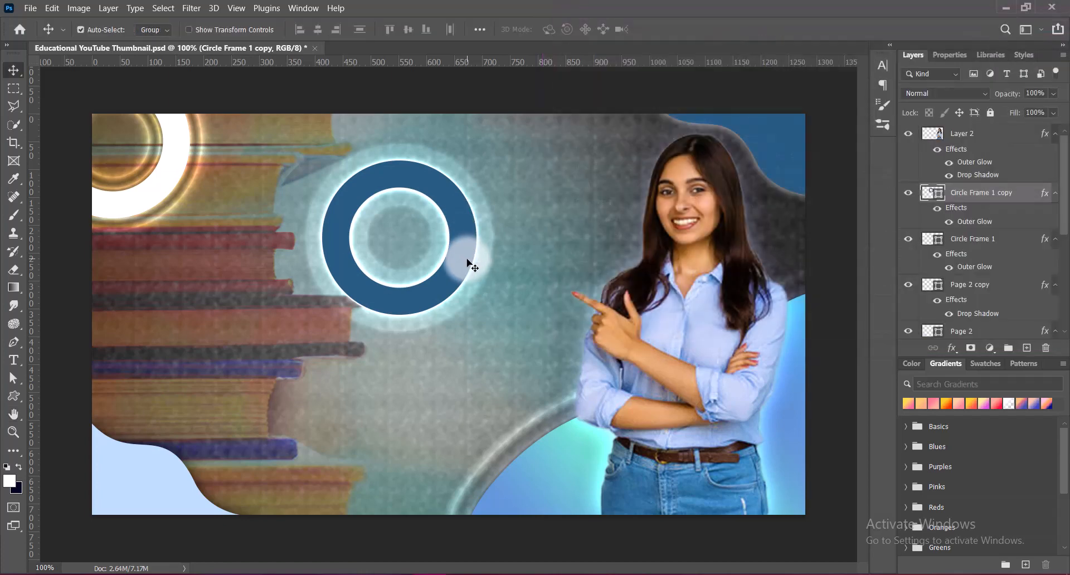
Step: Enlarge the blue ring, move it partly past the canvas's upper edge near the middle, and save the document
drag(465, 258, 499, 229)
key(ctrl+t)
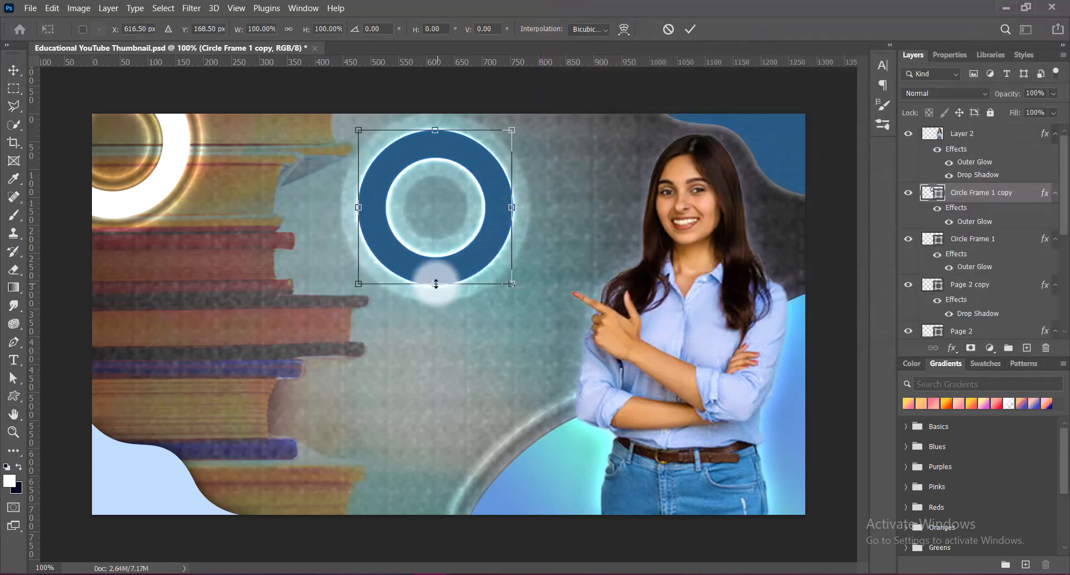
drag(436, 285, 442, 300)
drag(446, 243, 489, 172)
key(Return)
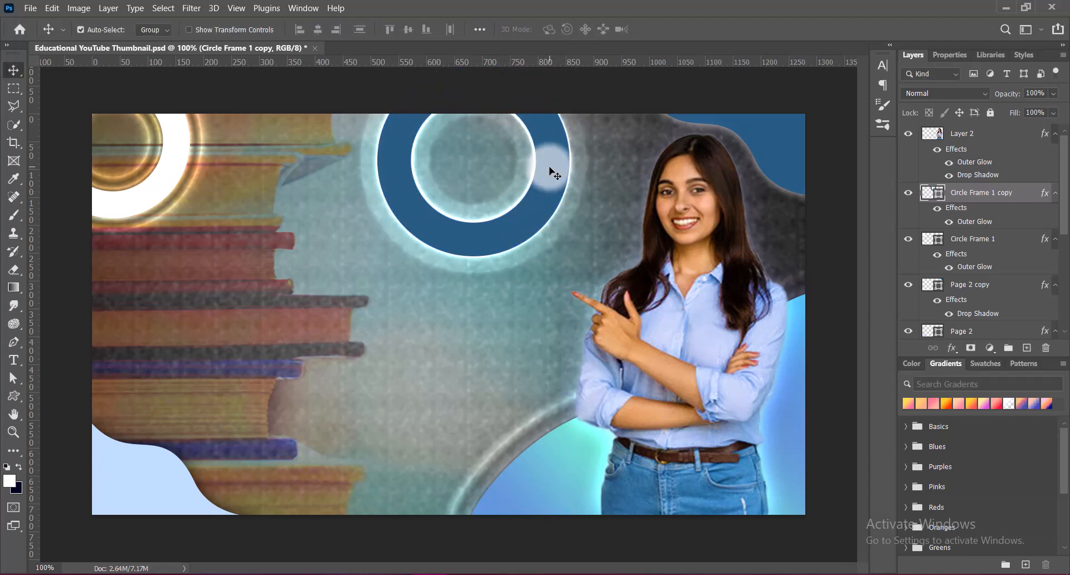
key(shift+Up)
key(ctrl+s)
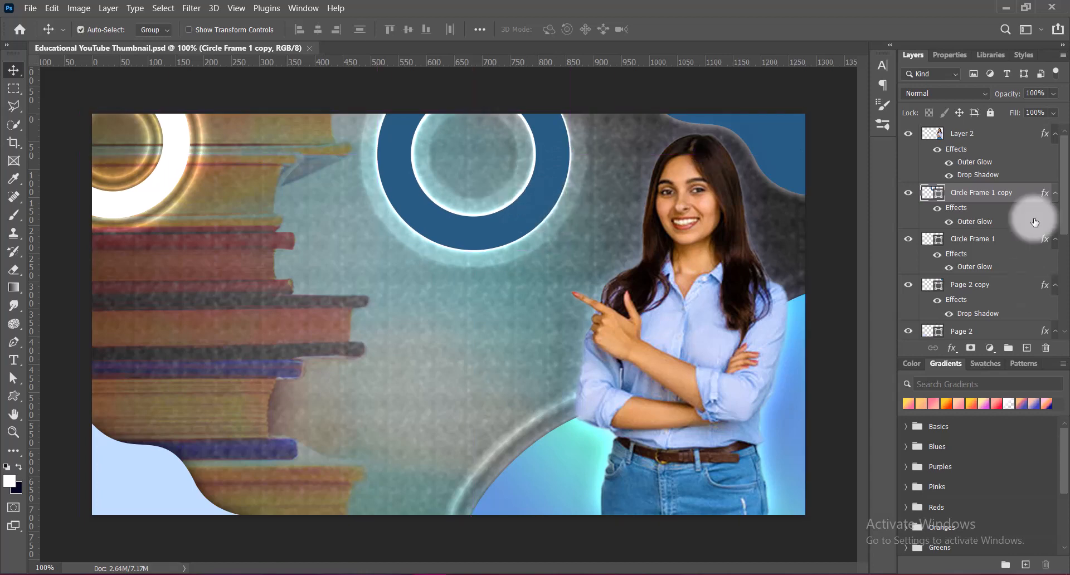
Step: Draw a thin circle-frame ring about 254 px wide over the lower books on a new layer above the blue ring
click(1027, 348)
right_click(11, 400)
click(67, 467)
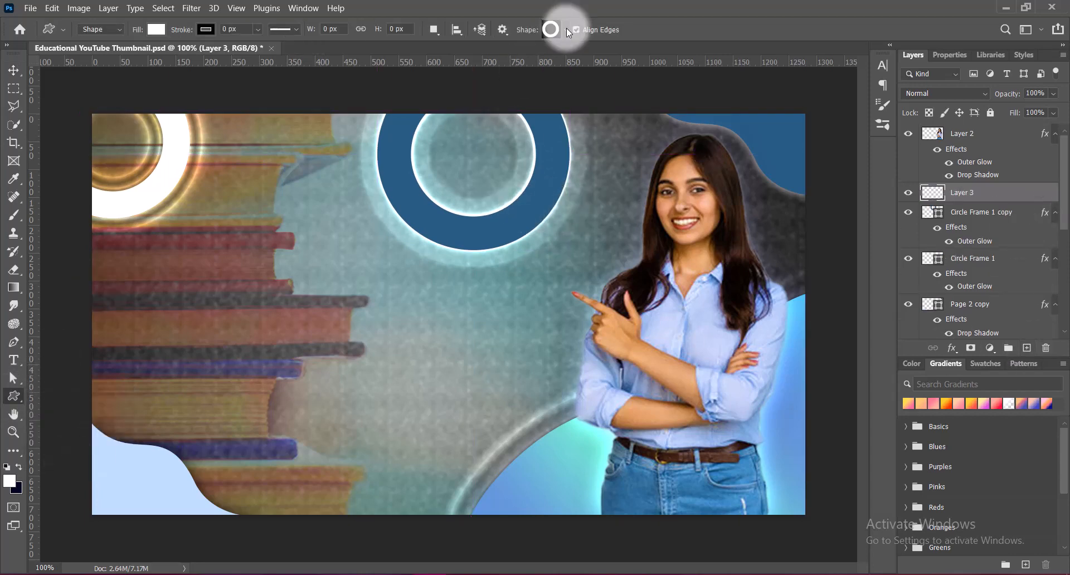
click(553, 29)
double_click(589, 246)
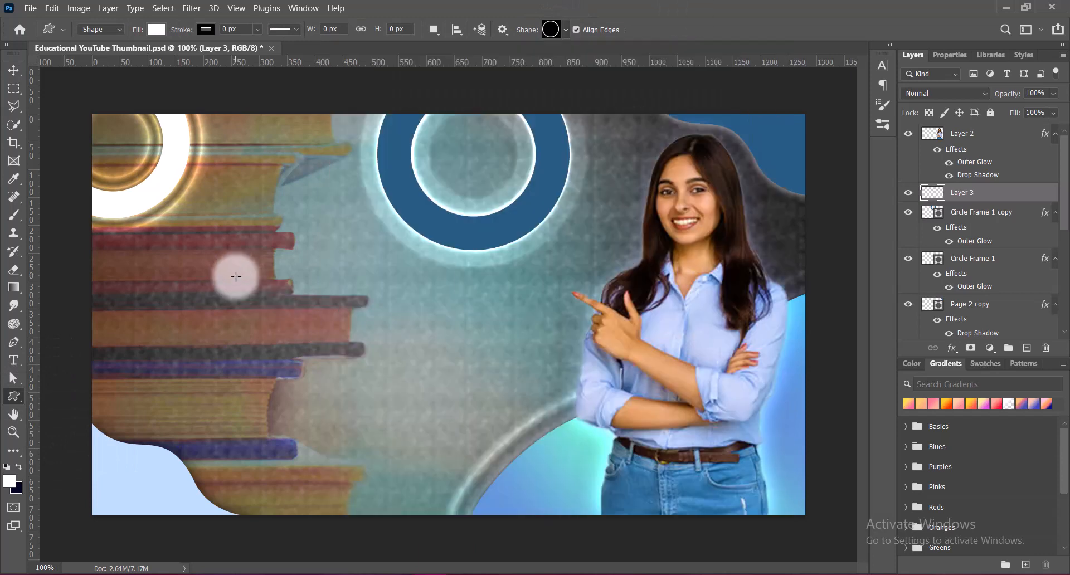
drag(235, 273, 411, 417)
click(14, 70)
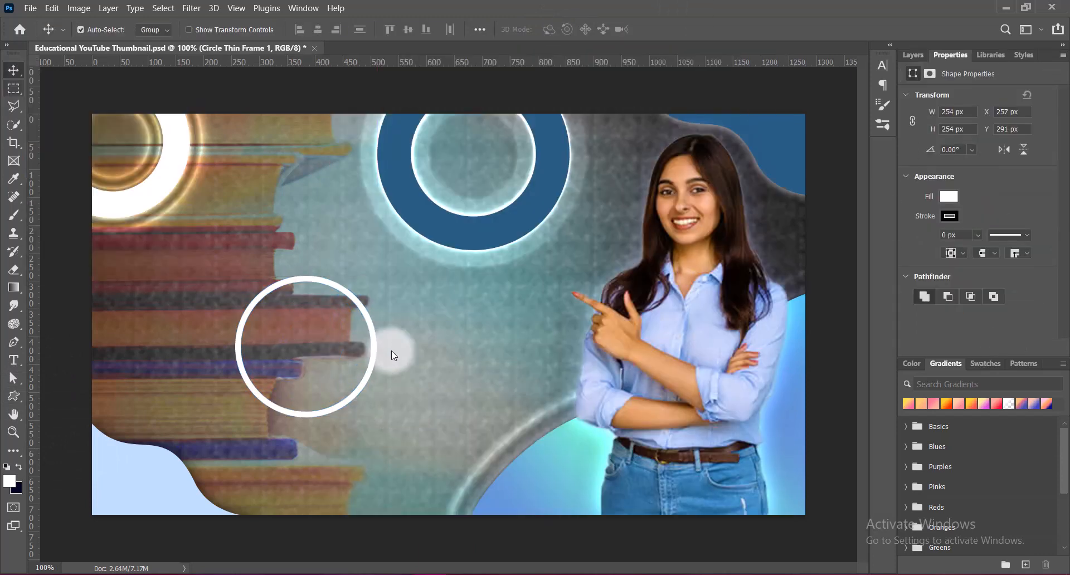
Step: Fill the thin ring with the light blue sampled from the lower-left page shape
click(917, 56)
double_click(920, 178)
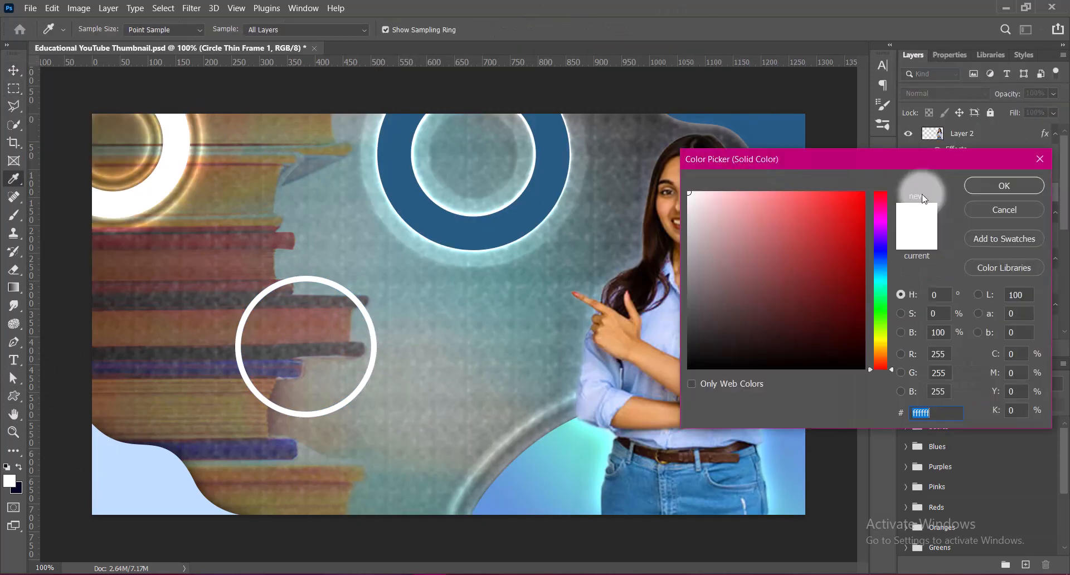
click(150, 485)
click(980, 188)
Step: Add a black Drop Shadow with 100% opacity and a 27 px size to the thin ring
double_click(927, 194)
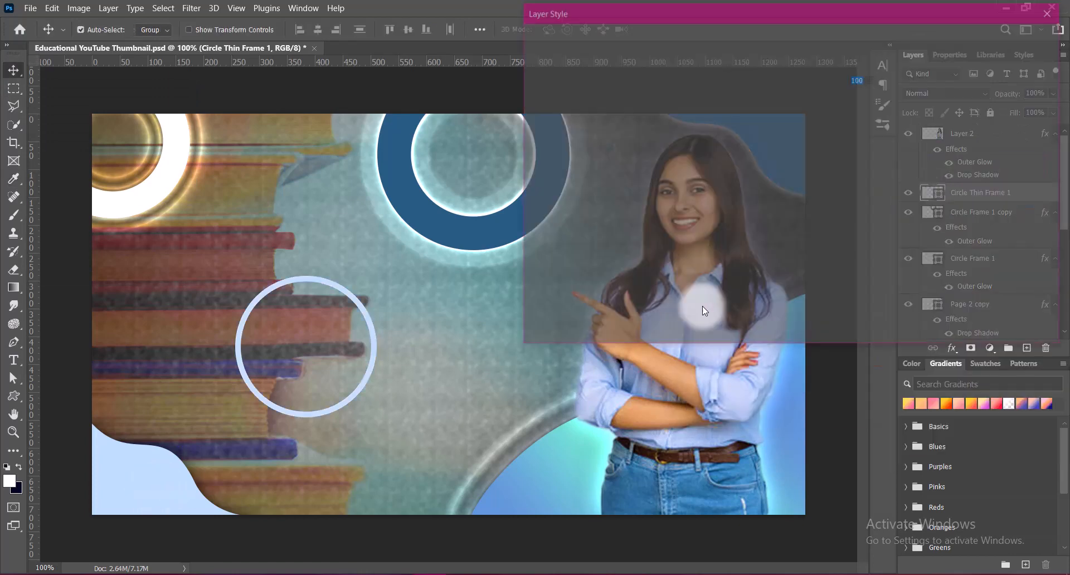
click(630, 279)
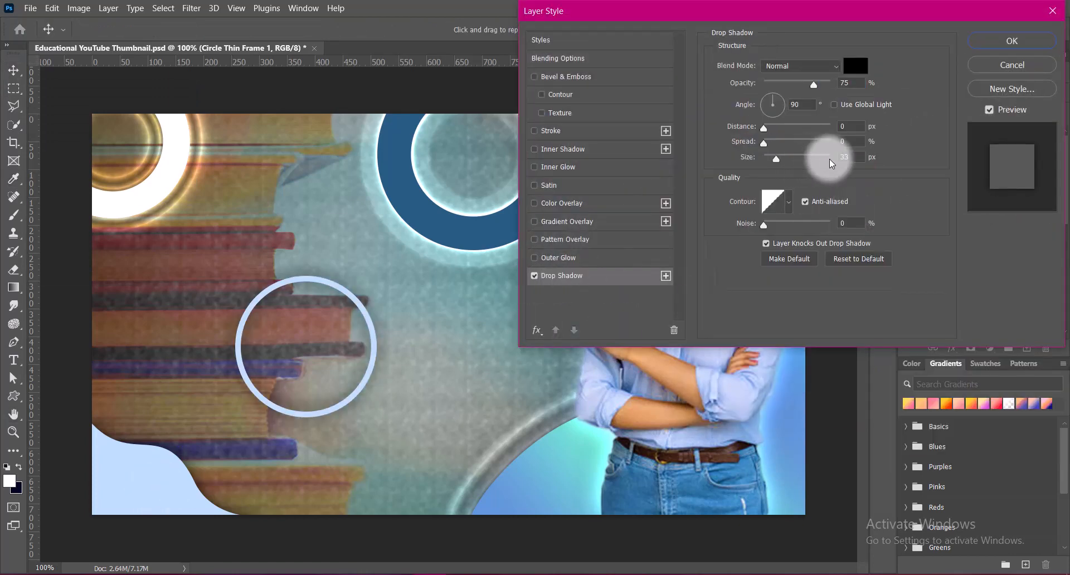
drag(814, 85, 885, 82)
mouse_move(776, 159)
mouse_down()
mouse_move(764, 162)
mouse_move(777, 165)
mouse_up()
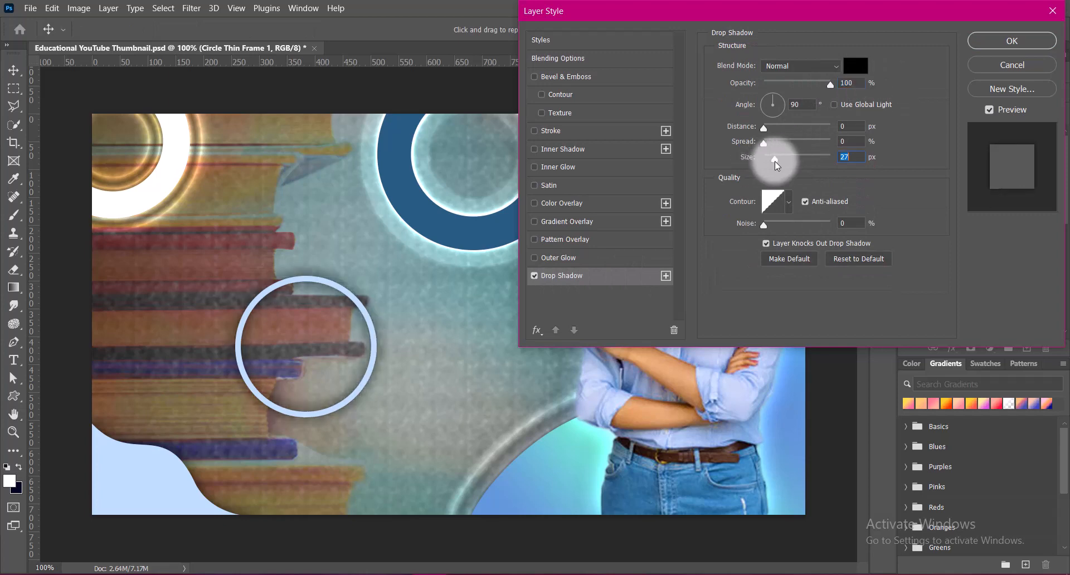
click(994, 41)
Step: Scale the thin ring to about 74% and place it partly past the canvas's left edge, above the light-blue page shape
drag(362, 386, 162, 362)
click(76, 411)
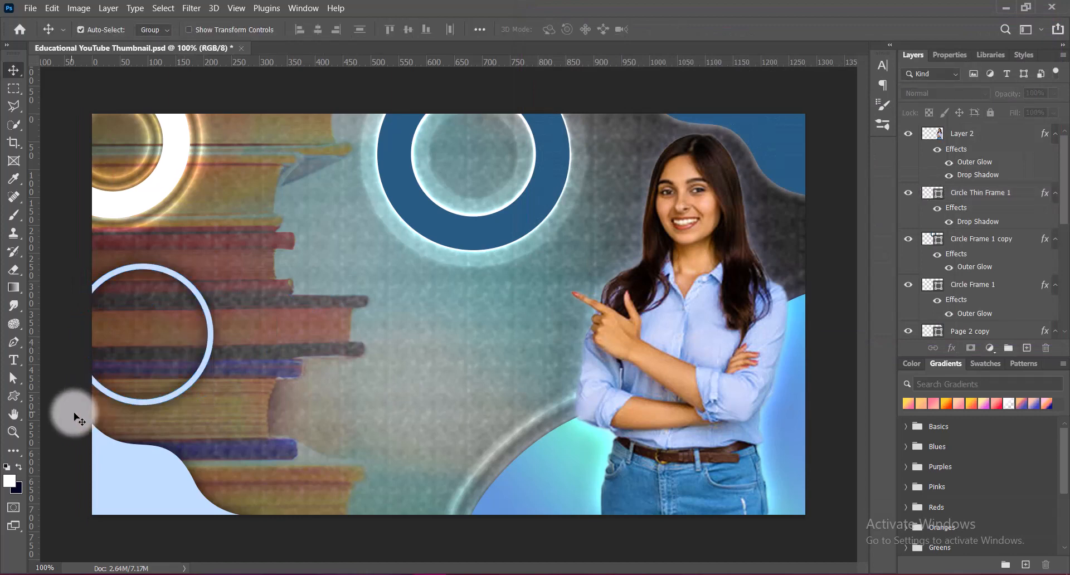
ctrl+click(207, 359)
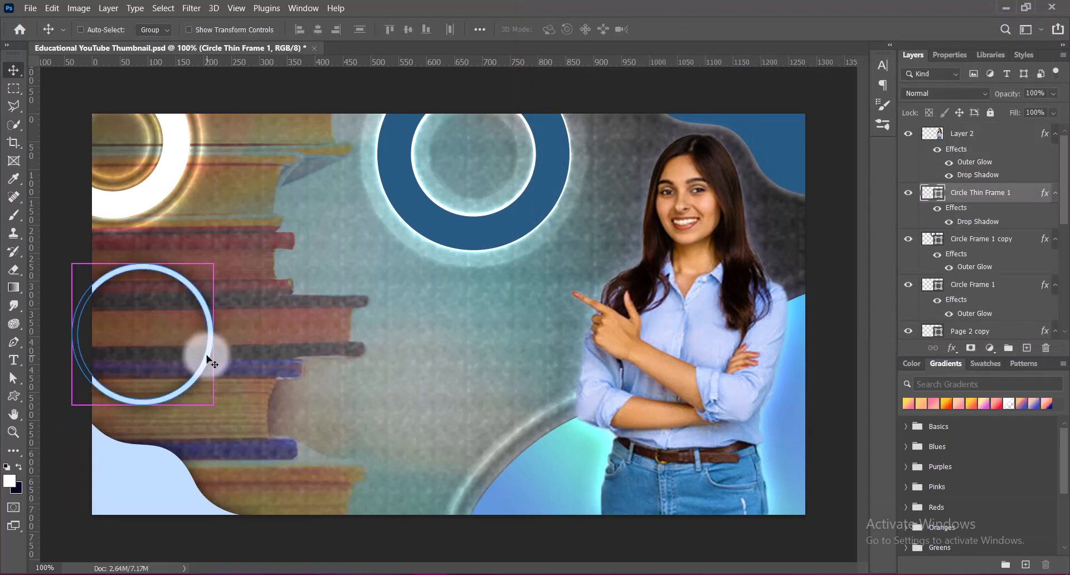
key(ctrl+t)
drag(214, 263, 176, 300)
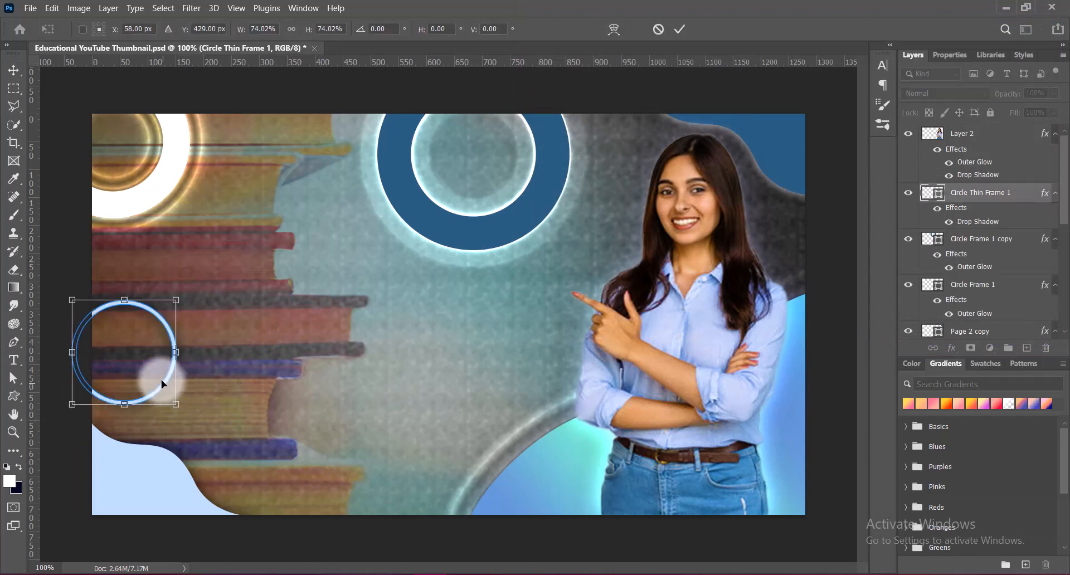
drag(162, 384, 151, 368)
click(69, 420)
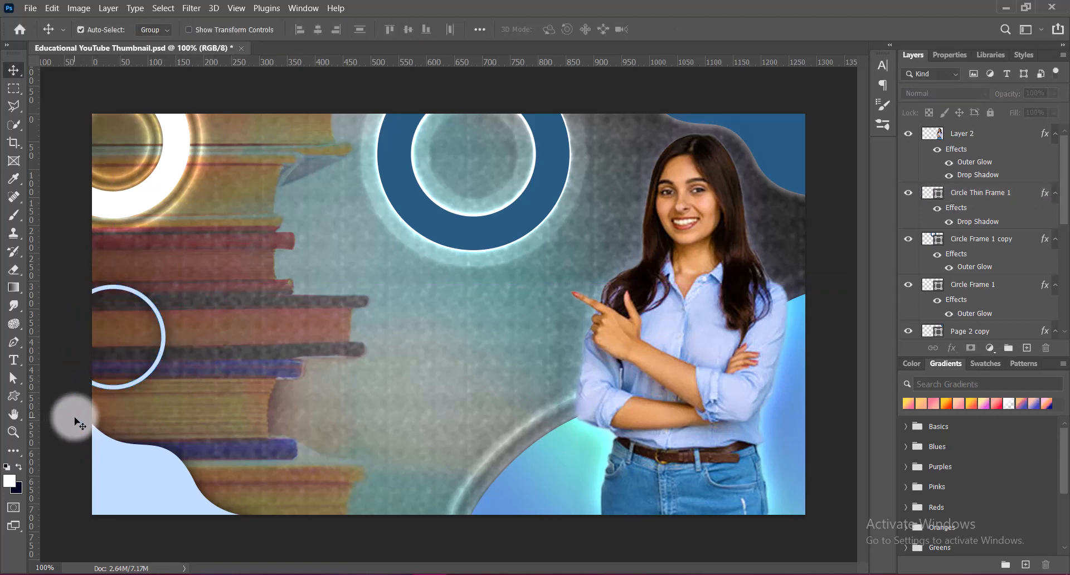
drag(162, 351, 265, 370)
key(ctrl+z)
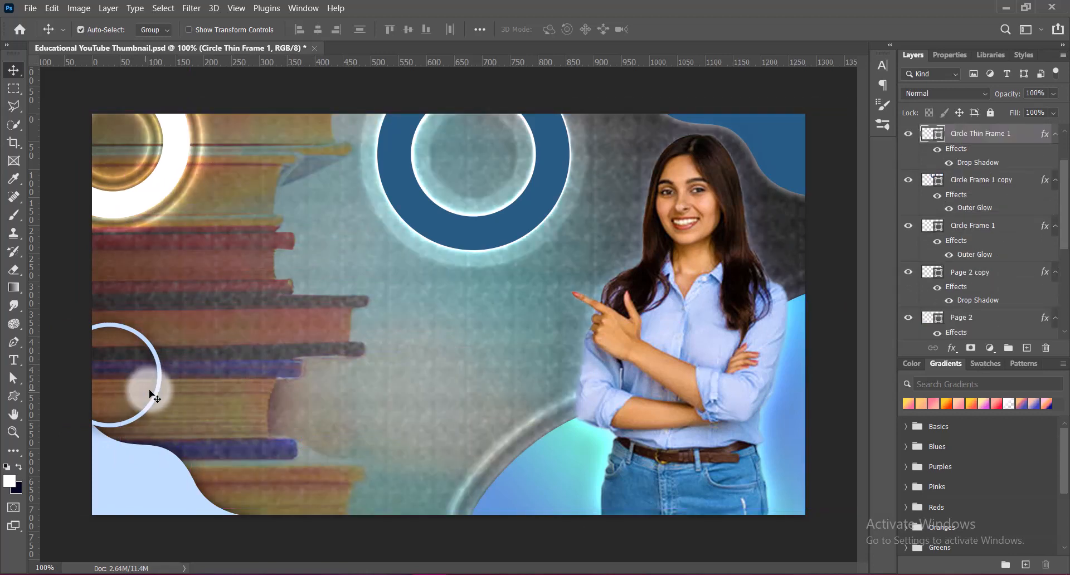
Step: Place an enlarged copy of the thin ring partly past the canvas's lower edge and set its opacity to 42%
drag(159, 393, 382, 330)
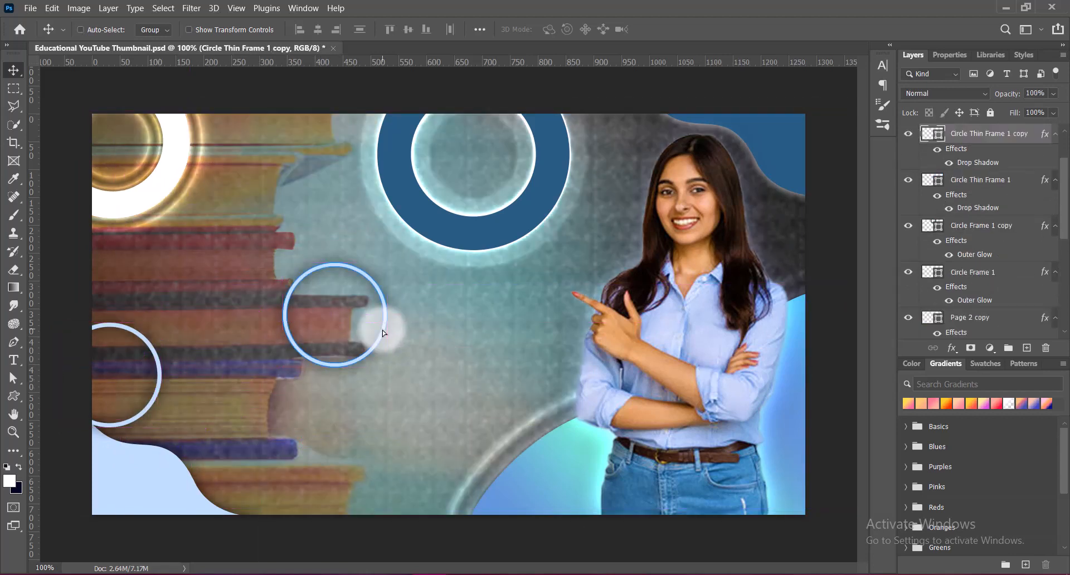
key(ctrl+t)
drag(334, 378, 341, 451)
key(Return)
drag(411, 306, 427, 463)
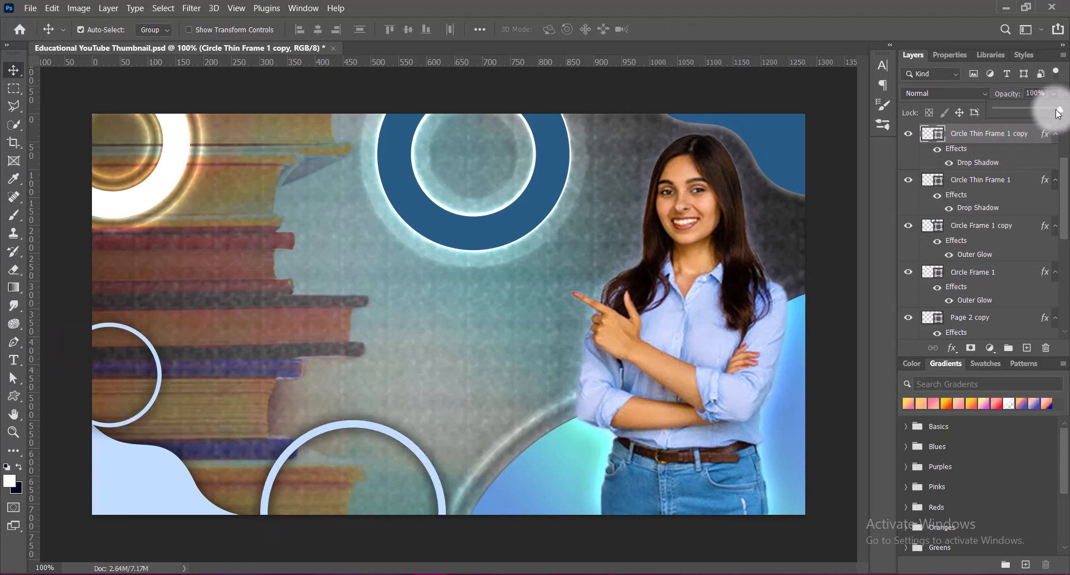
drag(1058, 113, 1023, 112)
click(899, 183)
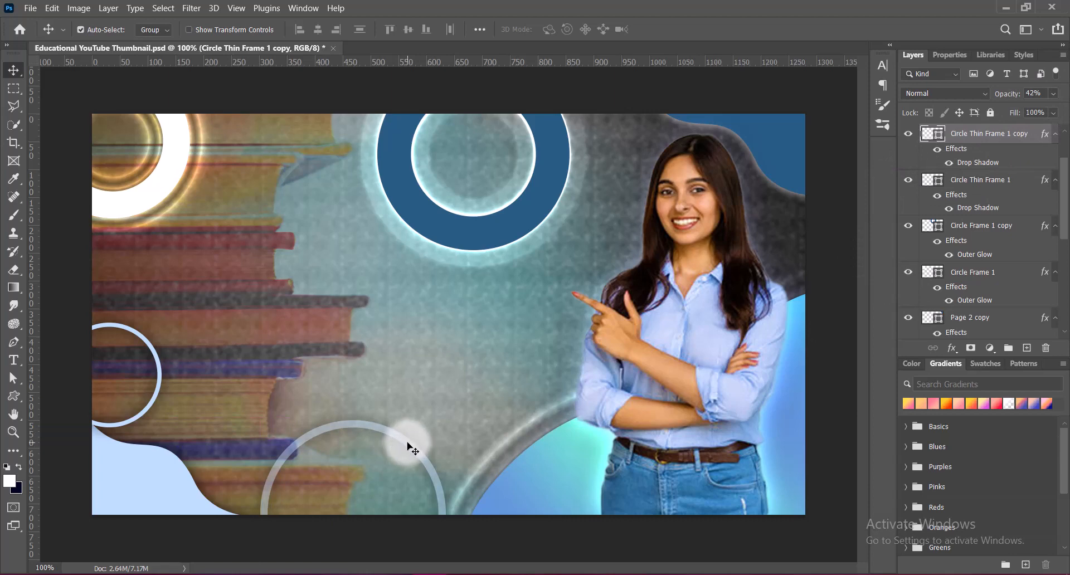
Step: Place a reduced copy of the faded thin ring over the middle of the book stack
drag(408, 446, 338, 214)
key(ctrl+t)
drag(285, 190, 285, 299)
click(690, 29)
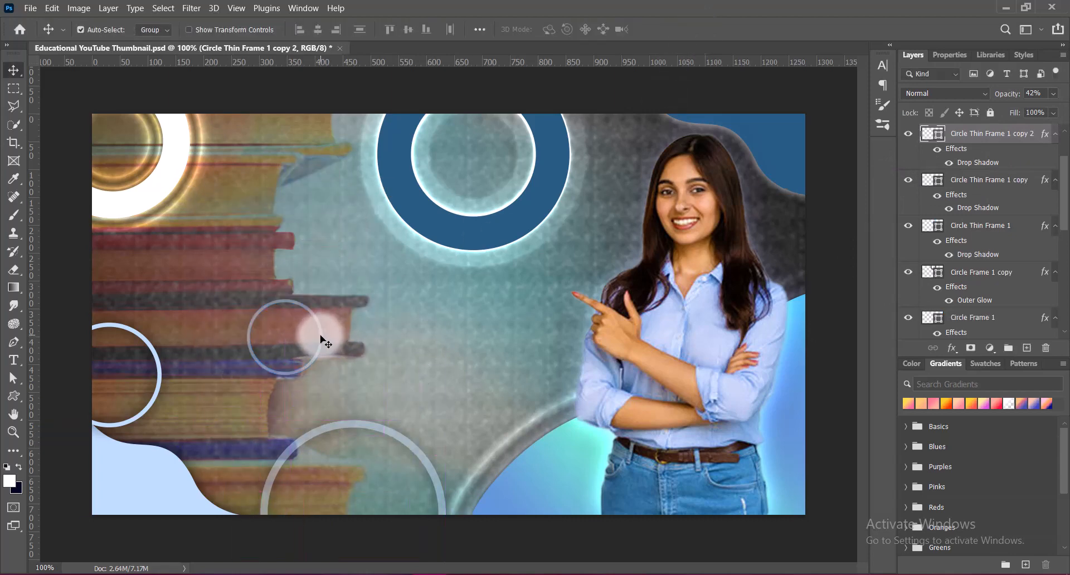
drag(321, 340, 318, 249)
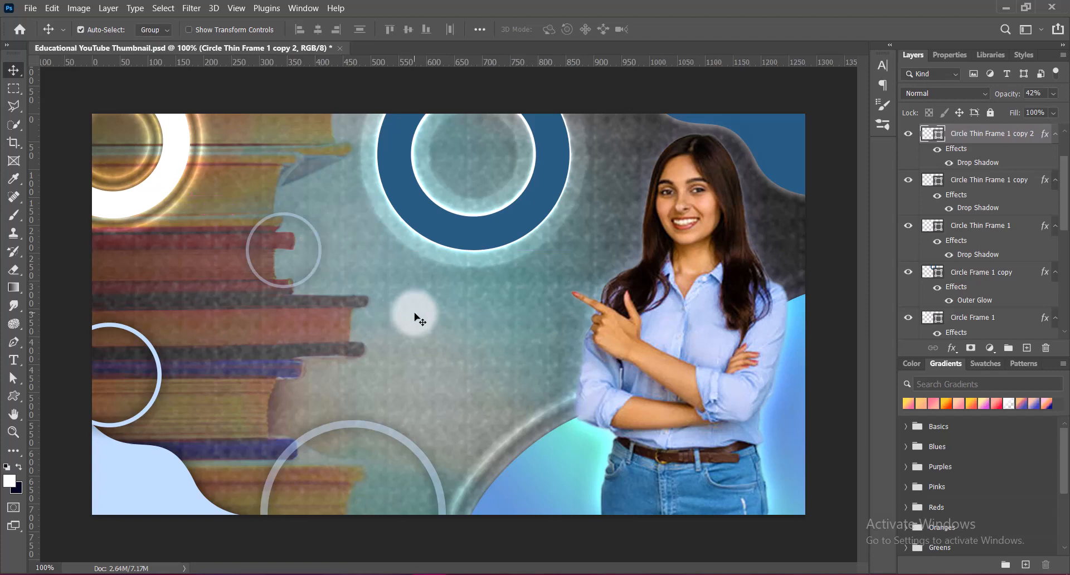
Step: Place a copy of the white glowing ring near the canvas centre, below the dark-blue ring, and set its opacity to 39%
click(158, 198)
drag(158, 199, 457, 373)
click(1053, 94)
drag(1062, 109, 1019, 112)
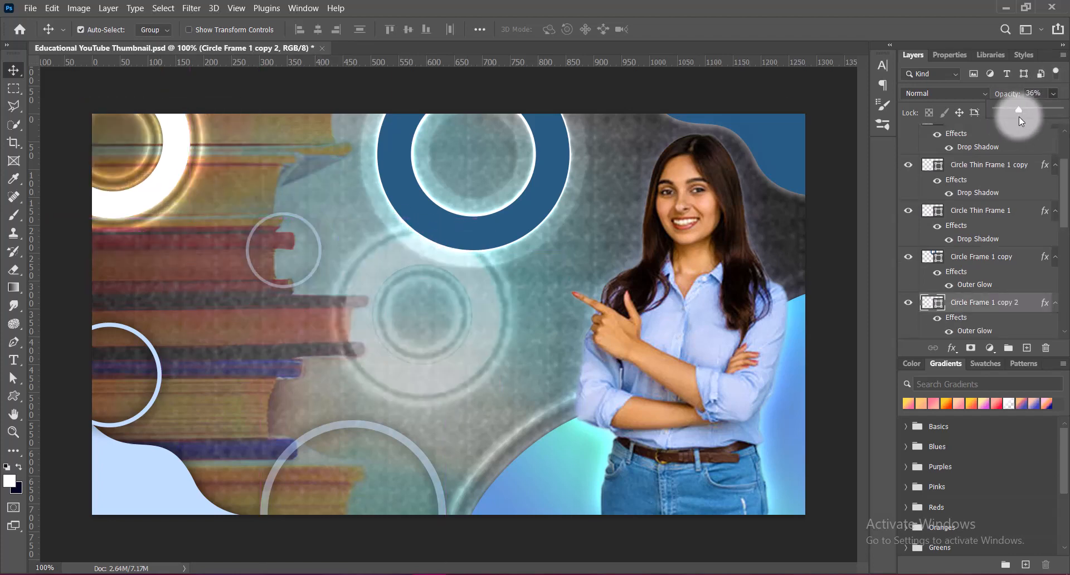
click(1031, 93)
text(39)
click(461, 359)
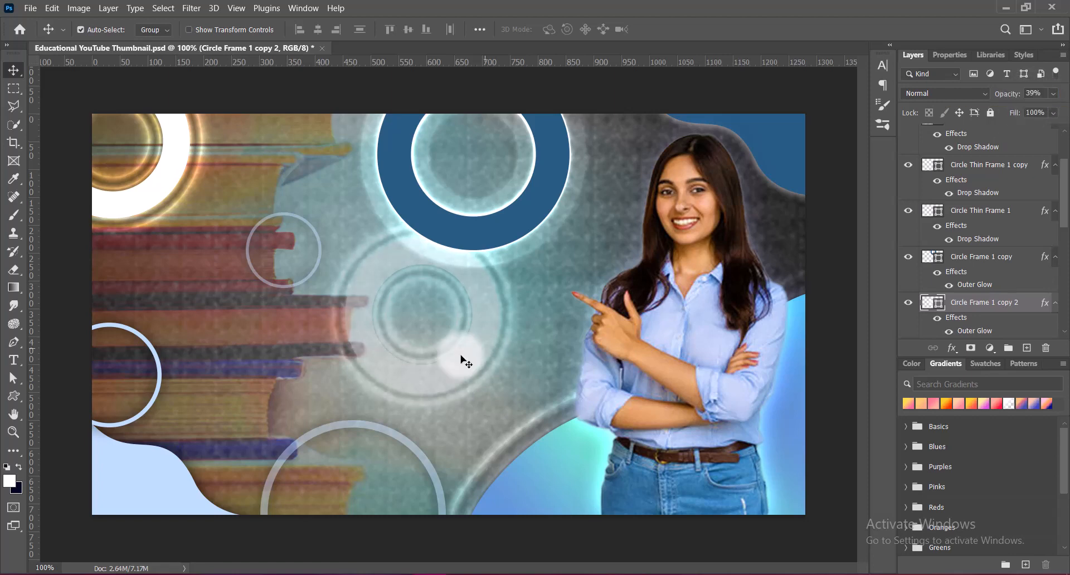
Step: Resize the faded white ring, move it up to overlap the dark-blue ring, and set its opacity to 45%
key(ctrl+t)
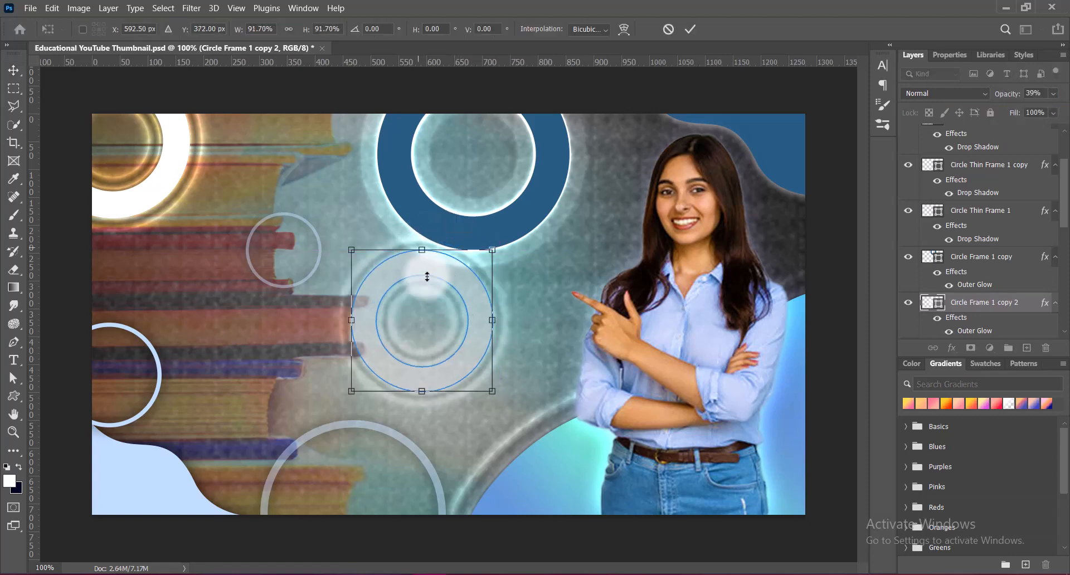
drag(425, 279, 447, 246)
mouse_move(453, 333)
mouse_down()
mouse_move(453, 317)
mouse_move(530, 327)
mouse_move(468, 329)
mouse_up()
key(Return)
click(1040, 94)
drag(1040, 93, 1010, 95)
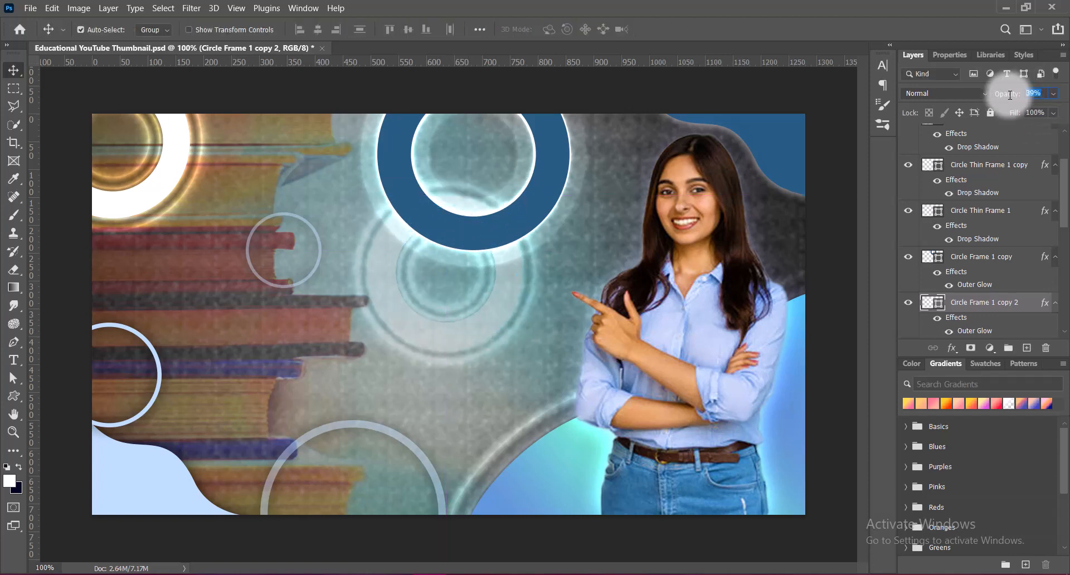
text(45)
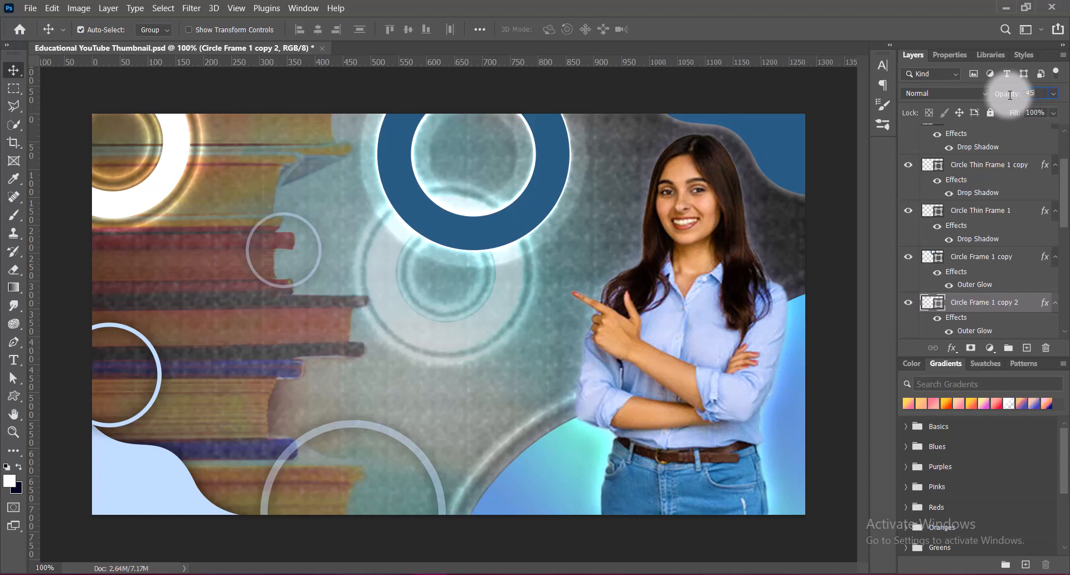
click(839, 218)
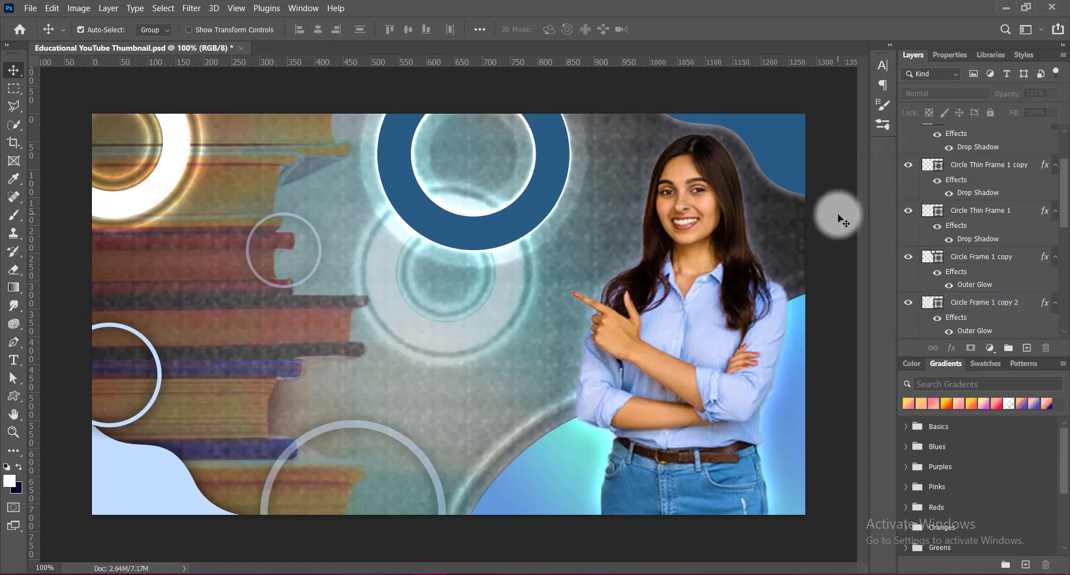
Step: Move the dark-blue ring and the faded white ring up together by 50 px
click(454, 231)
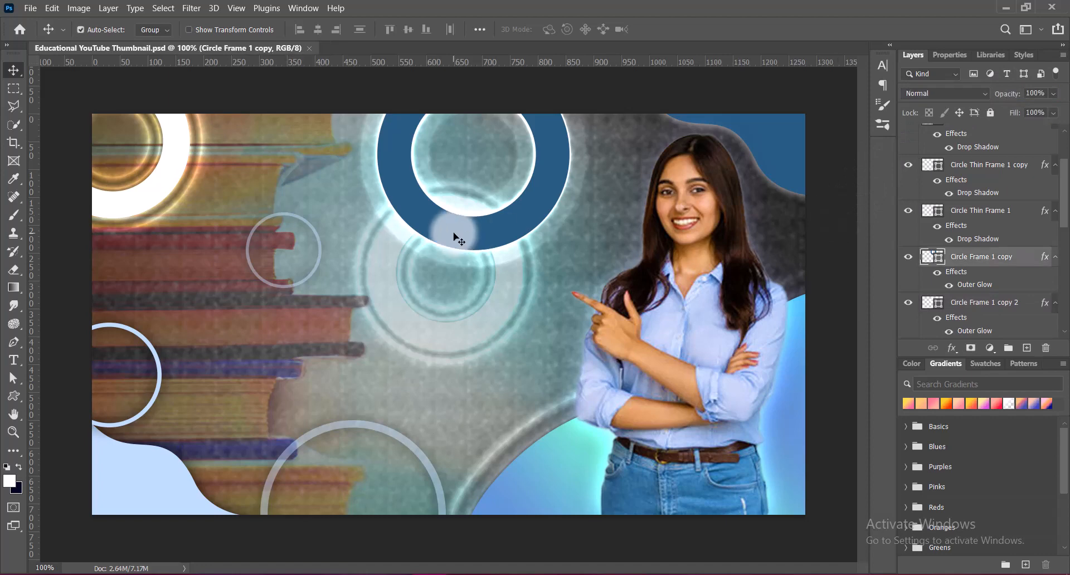
shift+click(468, 335)
key(shift+Up)
key(shift+Up)
key(shift+Up)
key(shift+Up)
key(shift+Up)
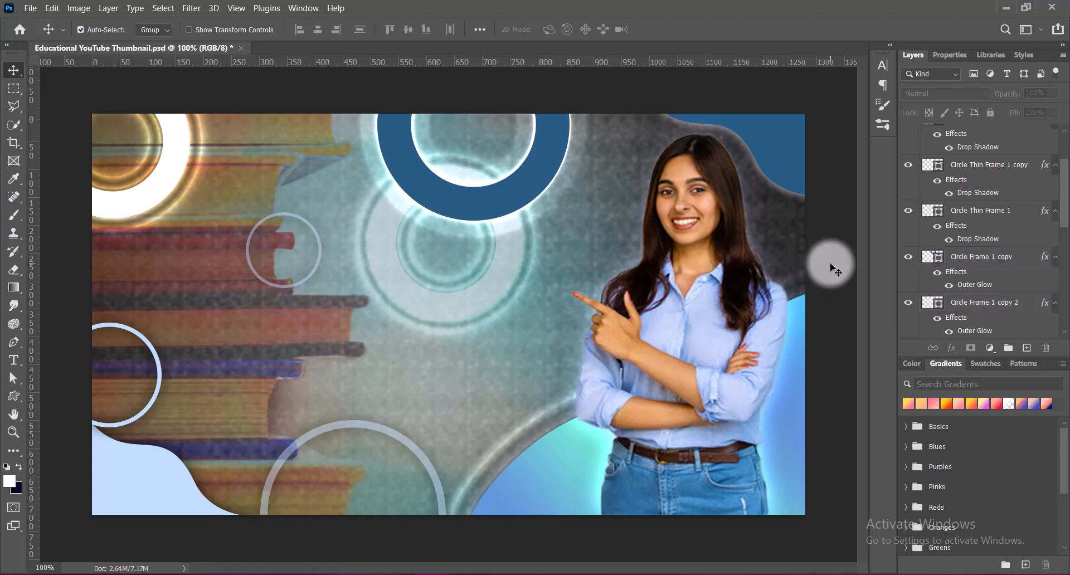
Step: Place an enlarged copy of the small thin ring over the page curve beside the woman, with its opacity set to 60%
drag(314, 275, 511, 401)
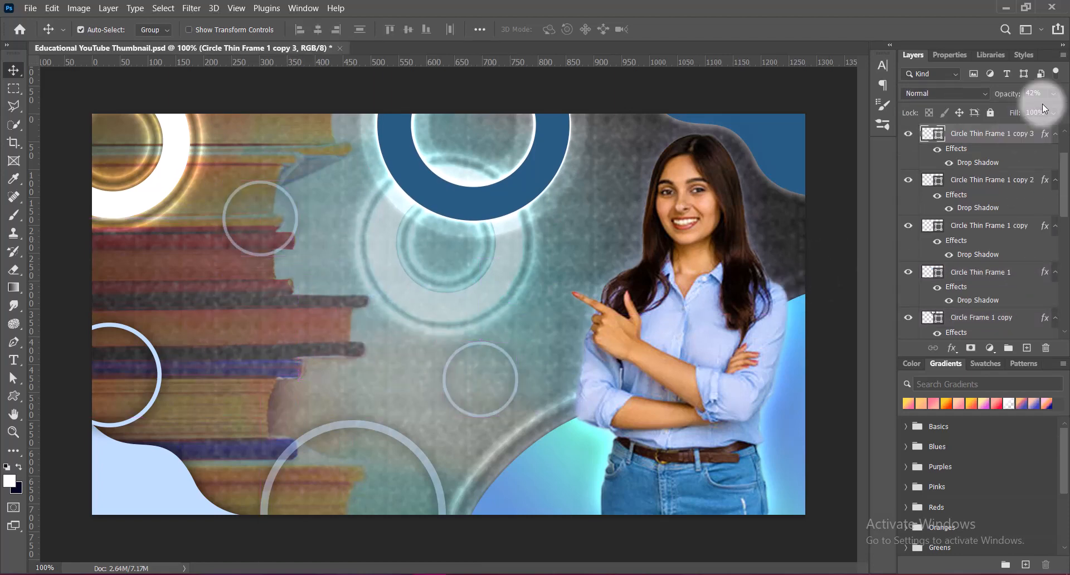
click(1007, 95)
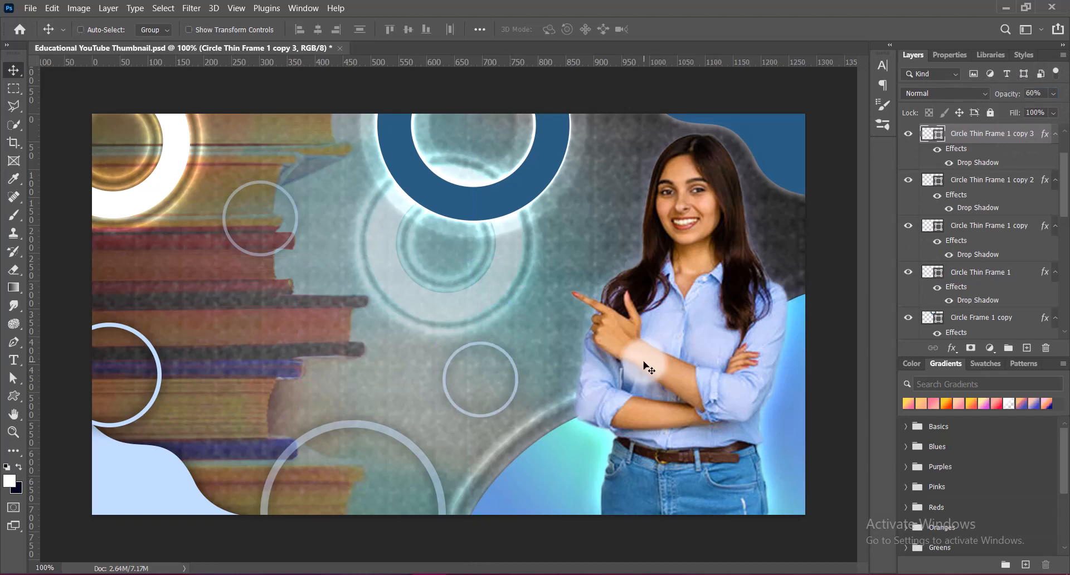
key(ctrl+t)
drag(518, 417, 545, 444)
drag(513, 395, 509, 365)
key(Return)
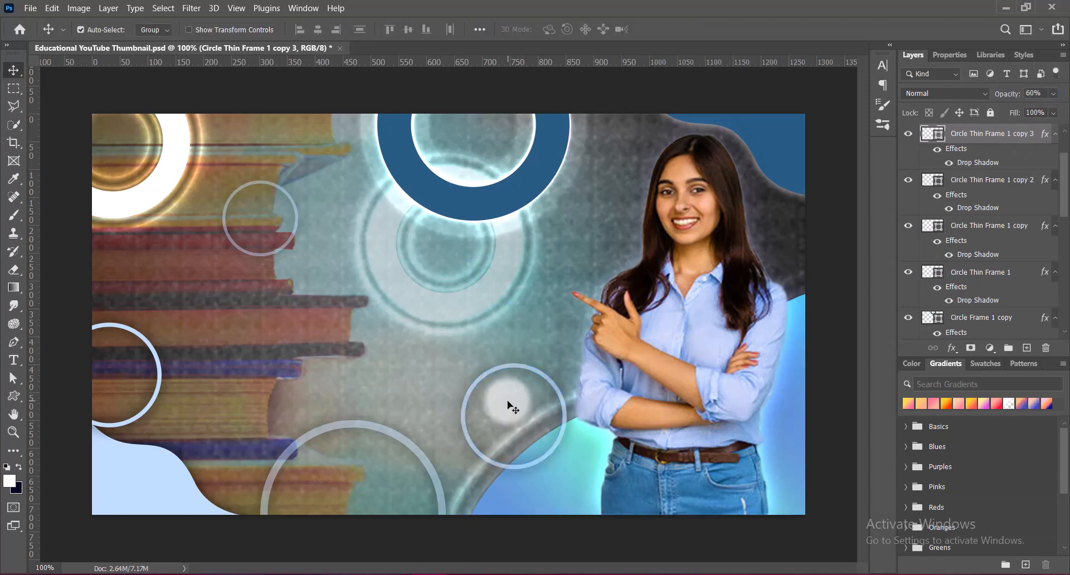
drag(501, 378, 493, 380)
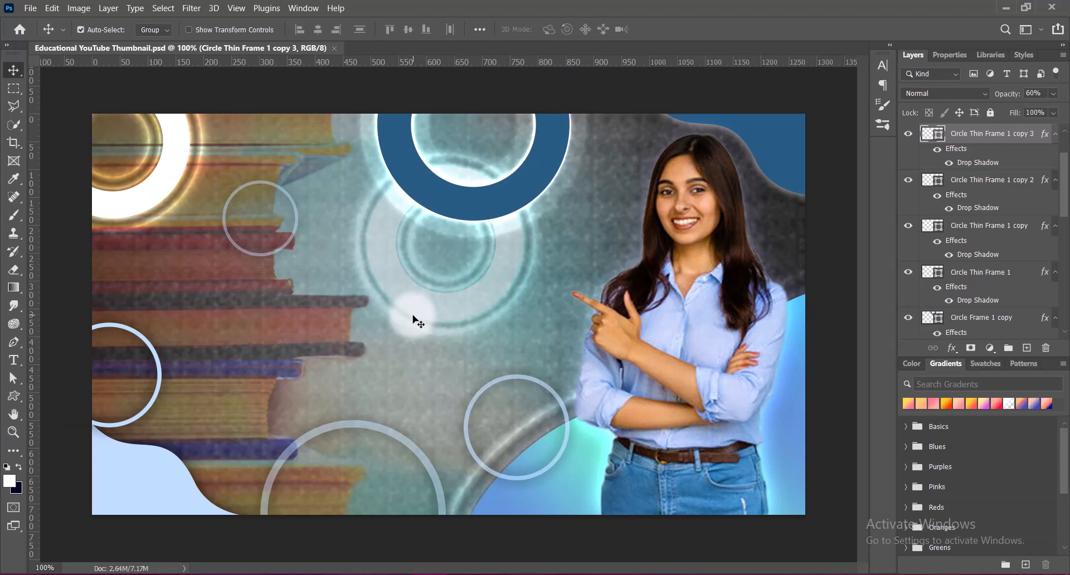
Step: Nudge the dark-blue ring and the faded white ring slightly further up together
drag(417, 321, 450, 315)
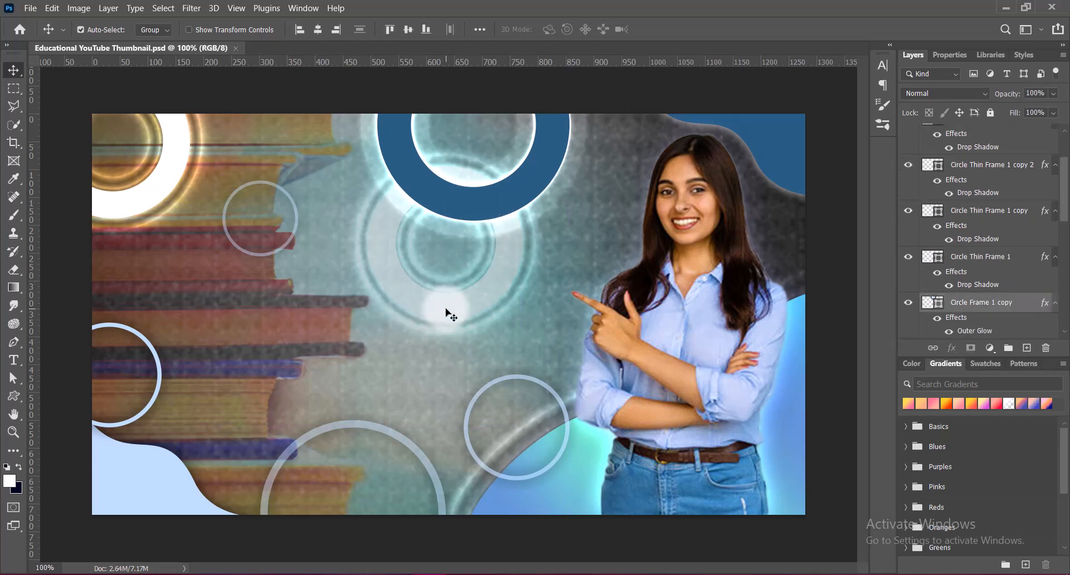
key(Up)
key(Up)
key(Up)
key(Up)
key(Up)
key(Up)
key(Up)
key(Up)
key(Up)
key(Up)
key(Up)
key(Up)
key(Up)
key(Up)
key(Up)
key(Up)
key(Up)
key(Up)
key(Up)
key(Up)
key(Down)
key(Down)
key(Down)
key(Down)
key(Down)
key(Down)
key(Down)
key(Down)
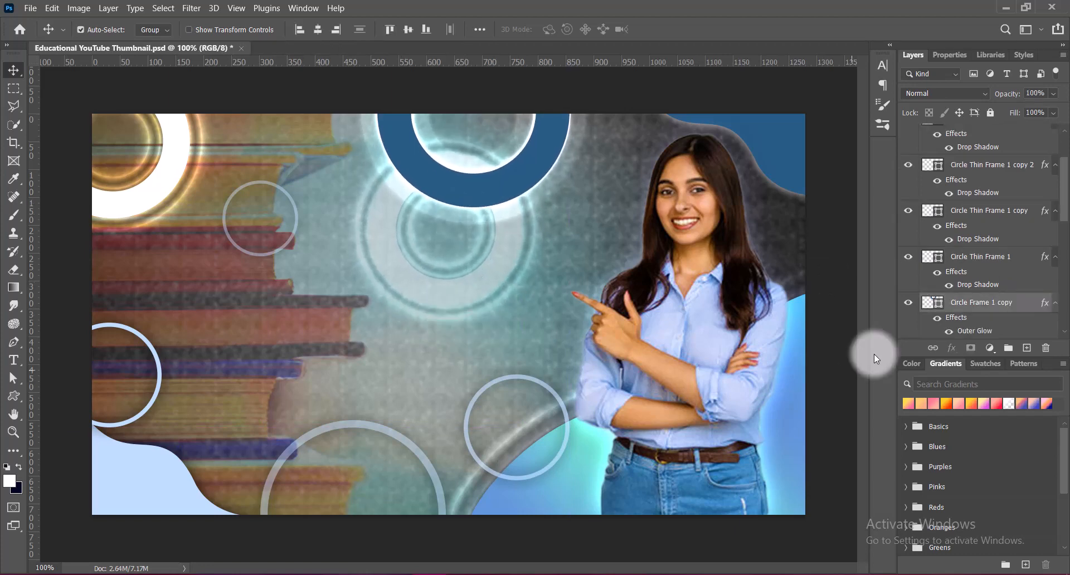
click(846, 357)
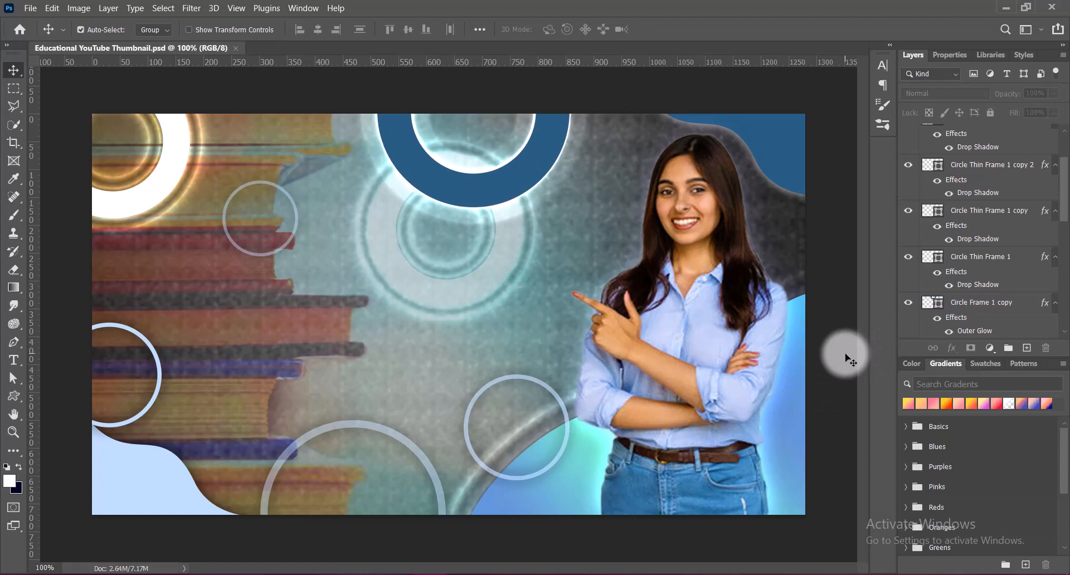
Step: Move the small thin ring up over the upper books, beside the white glowing ring, and save the document
click(604, 343)
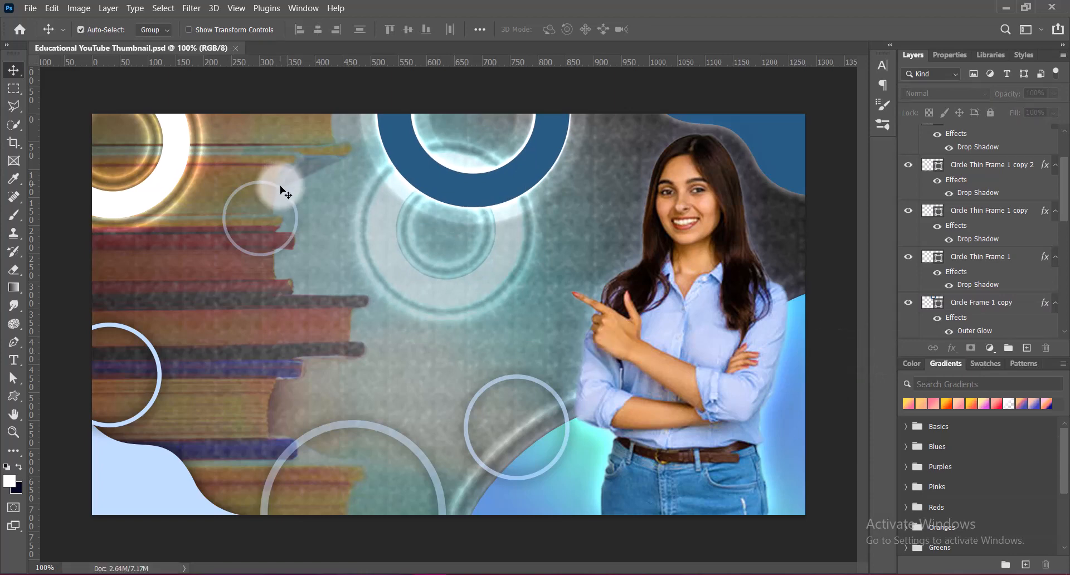
click(280, 190)
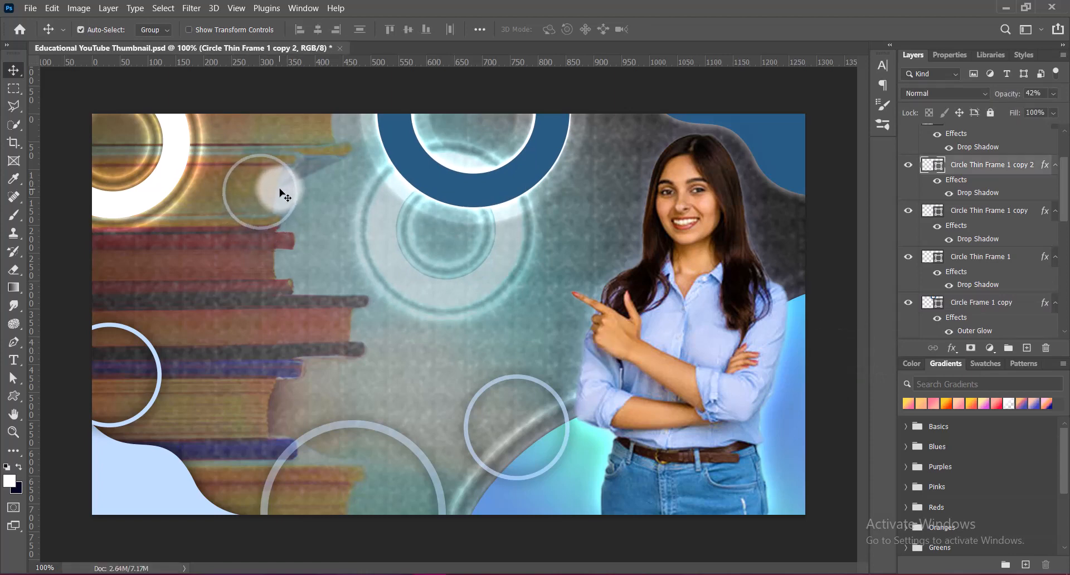
key(ctrl+s)
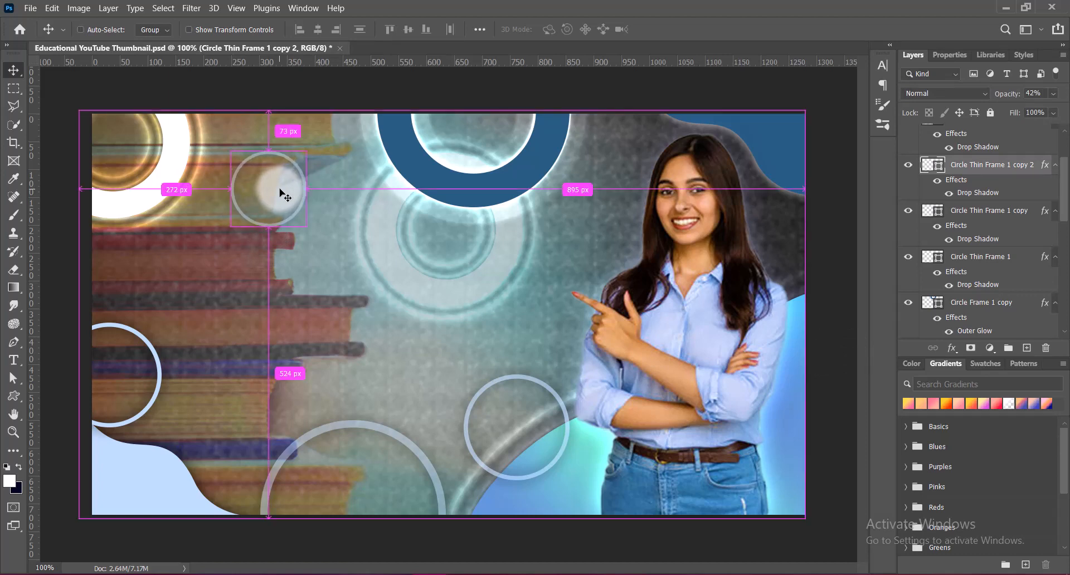
Step: Start a left-aligned text line over the books on a new layer above the woman's layer
scroll(966, 134, up, 2)
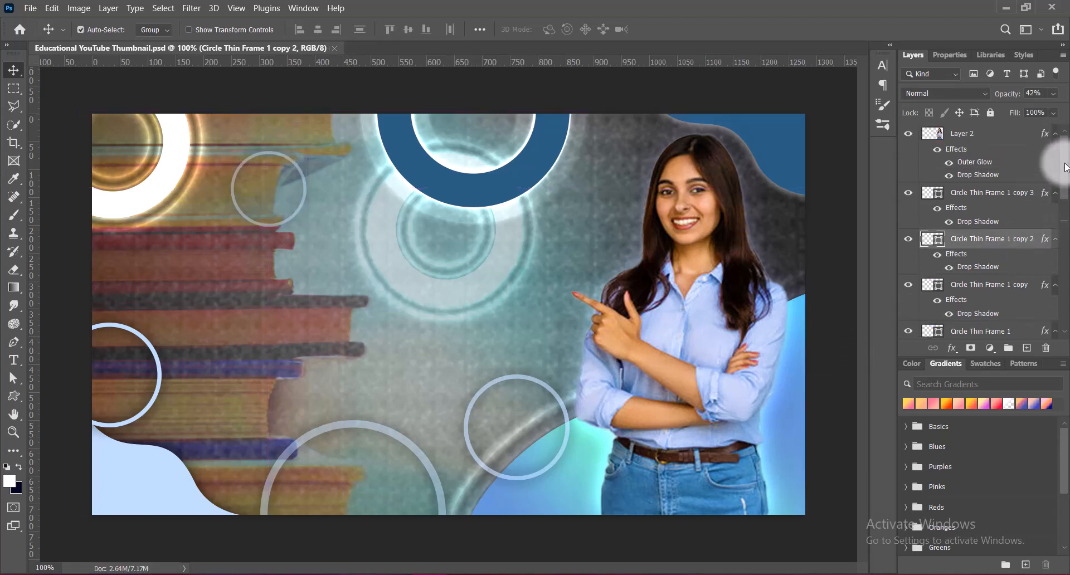
click(1028, 348)
click(13, 360)
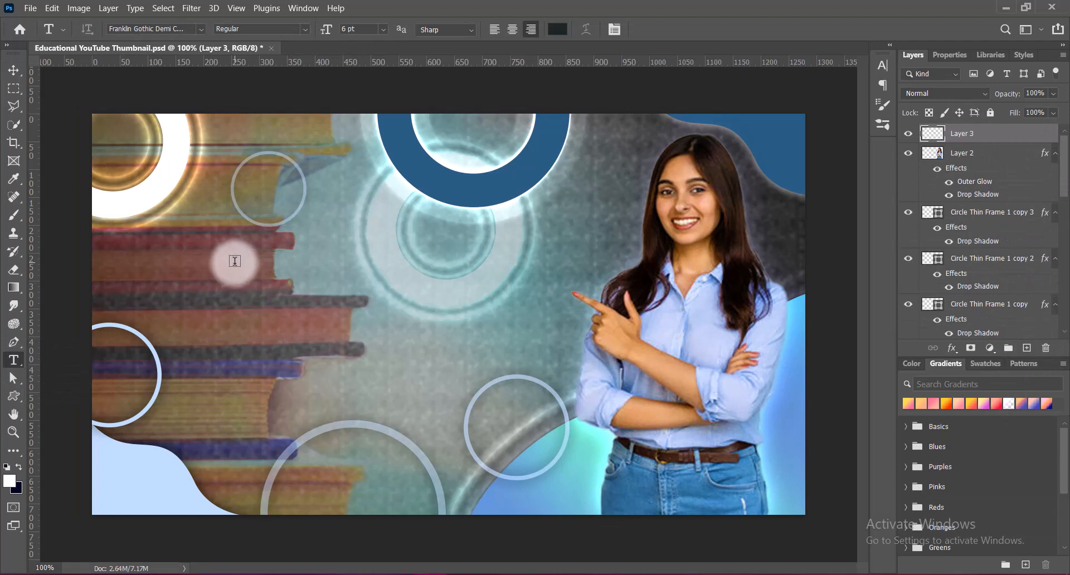
click(231, 261)
click(495, 30)
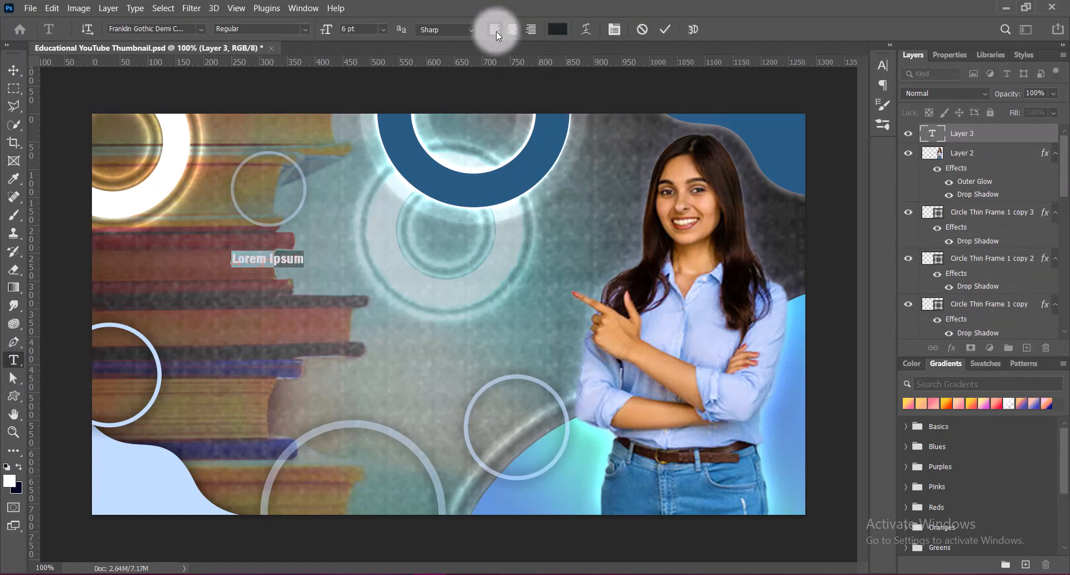
Step: Set the text colour to #010f1b and enter the heading "100 DAILY USE ENGLISH WORDS"
click(558, 30)
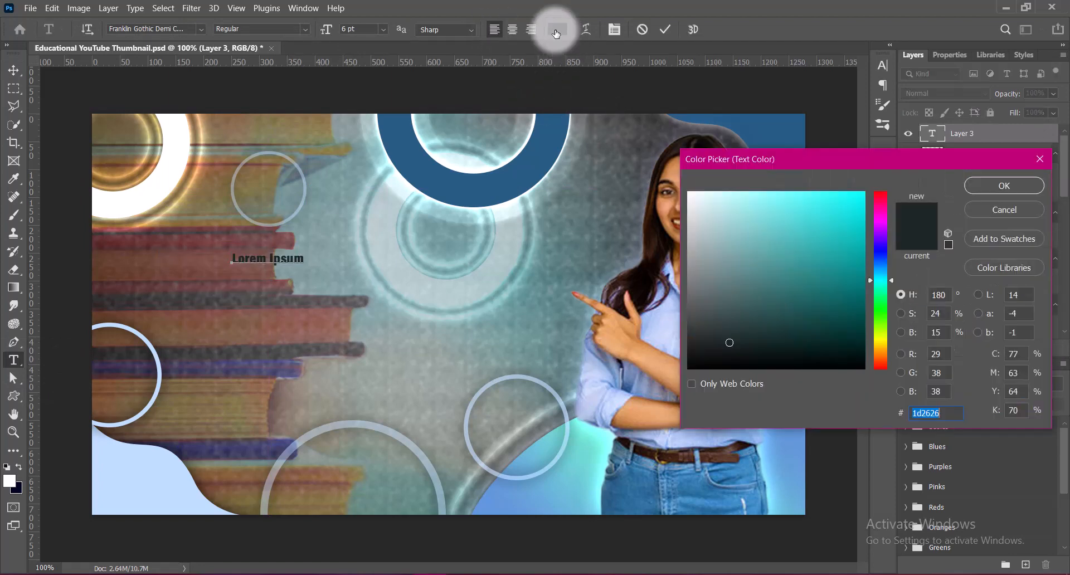
click(527, 181)
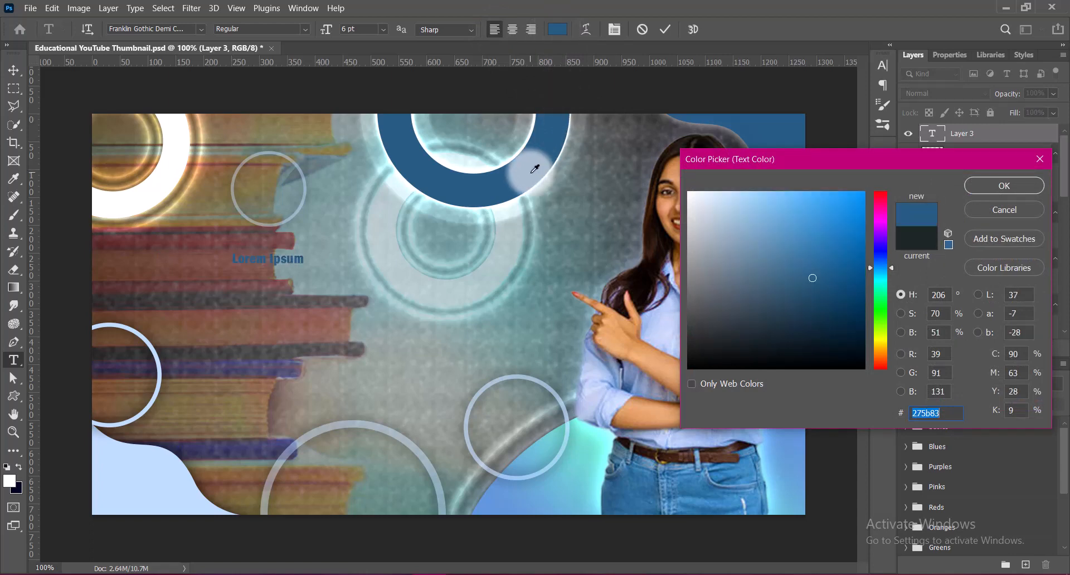
click(817, 346)
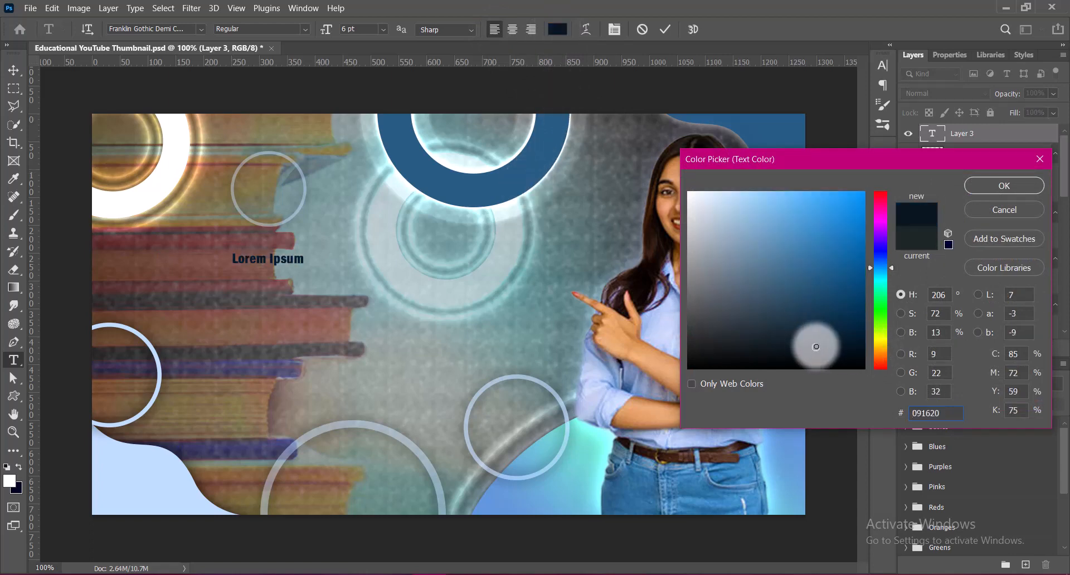
click(863, 350)
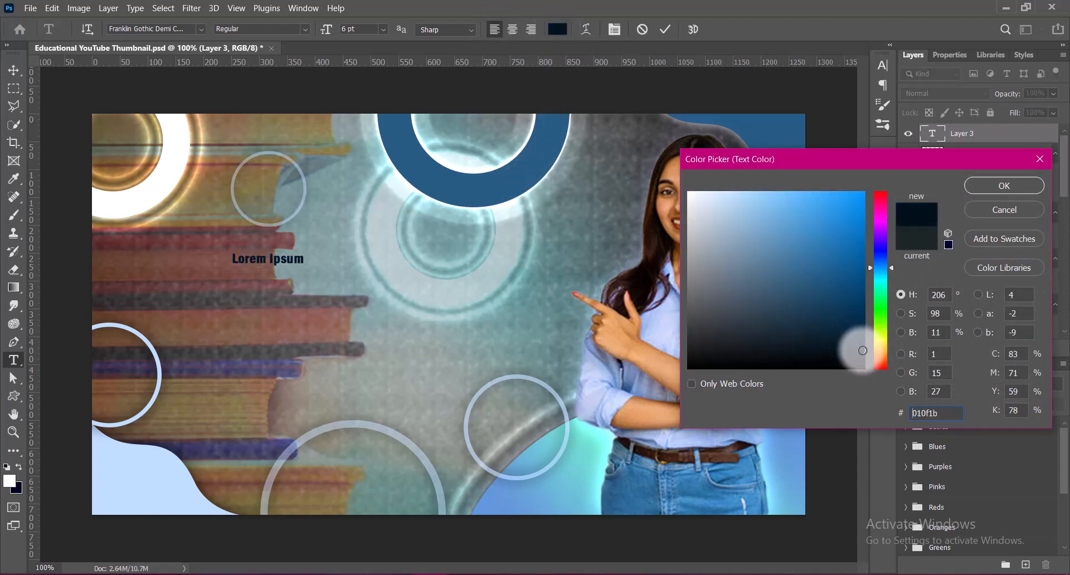
click(989, 186)
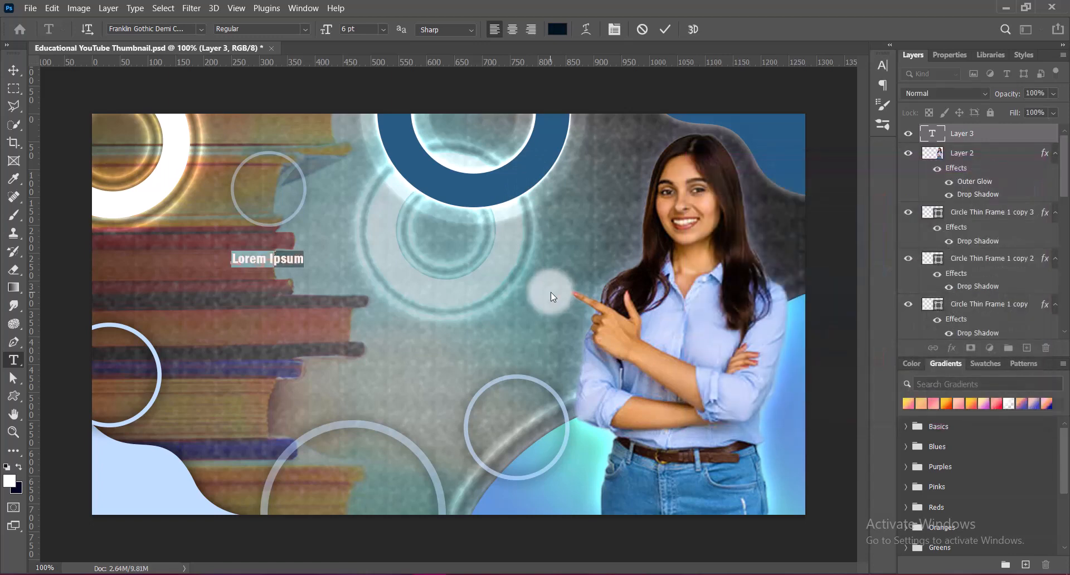
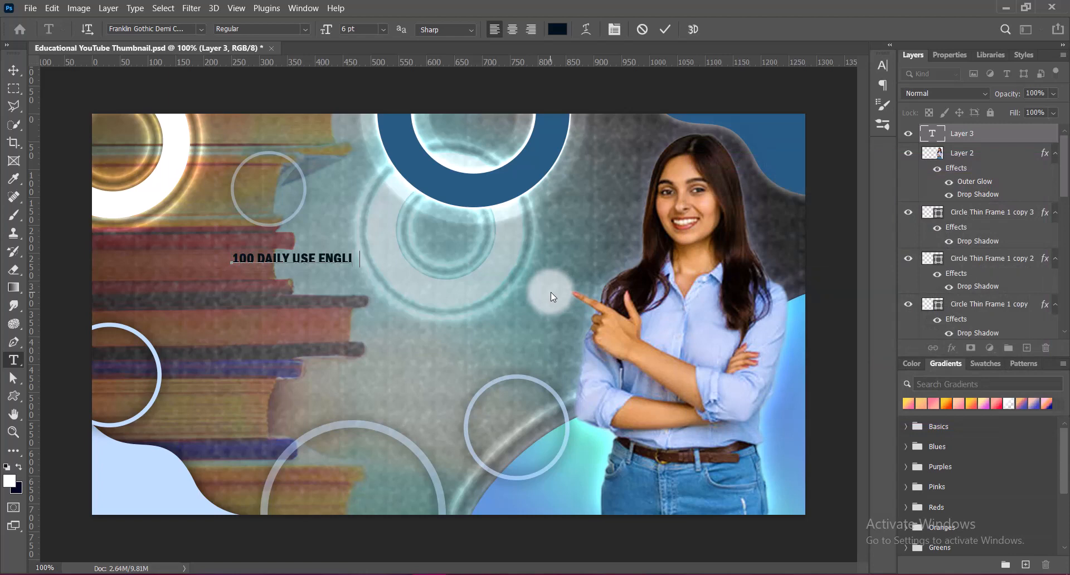
text(SH WORDS)
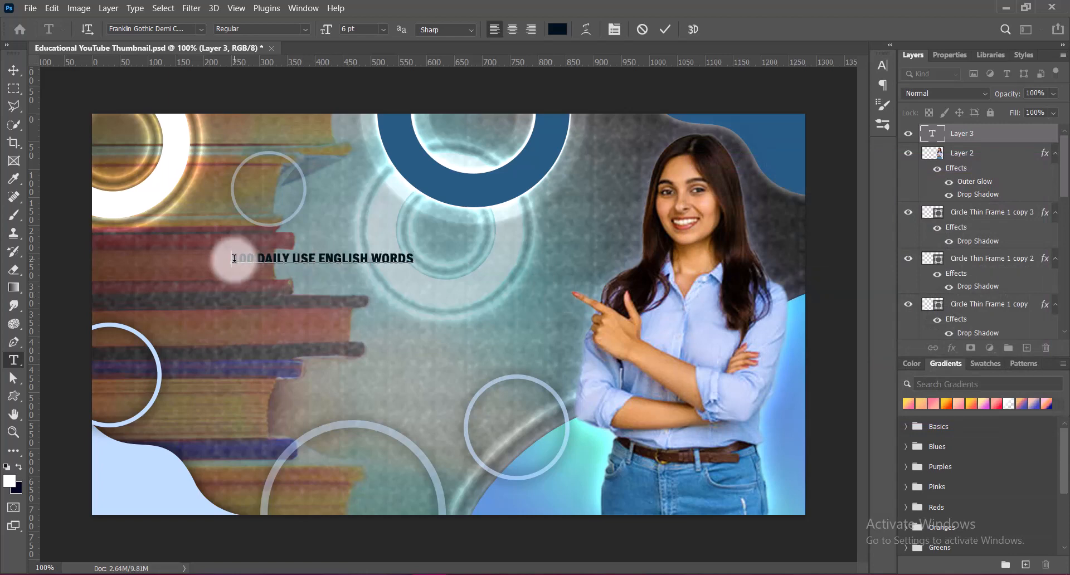
Step: Set the font of the whole heading to Lemon Squish PERSONAL USE
drag(234, 258, 413, 258)
click(202, 28)
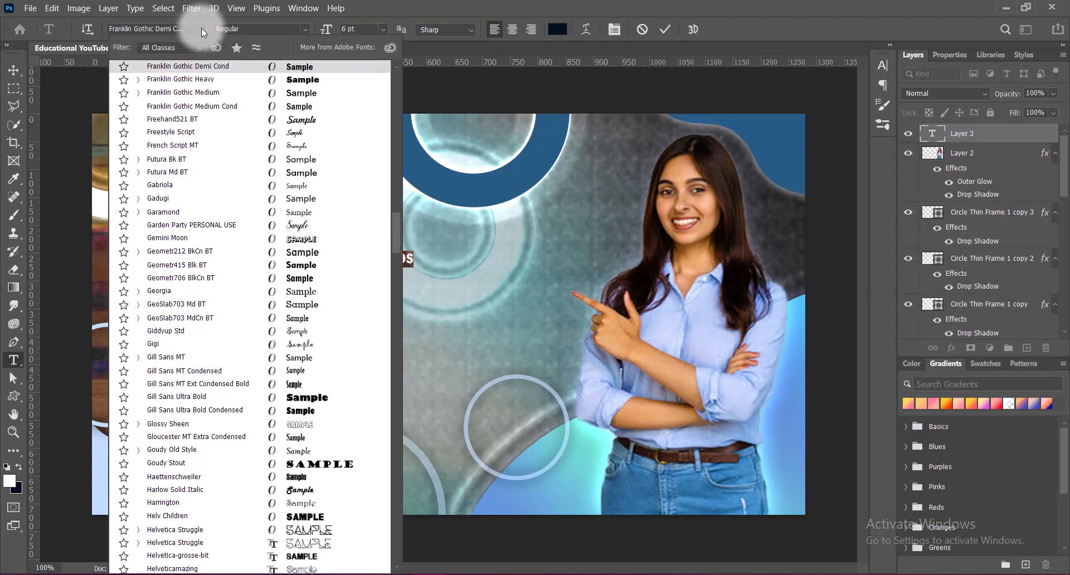
drag(394, 235, 395, 288)
click(313, 328)
Step: Change the heading font to Copperplate Gothic Bold and its anti-aliasing to Strong
click(201, 28)
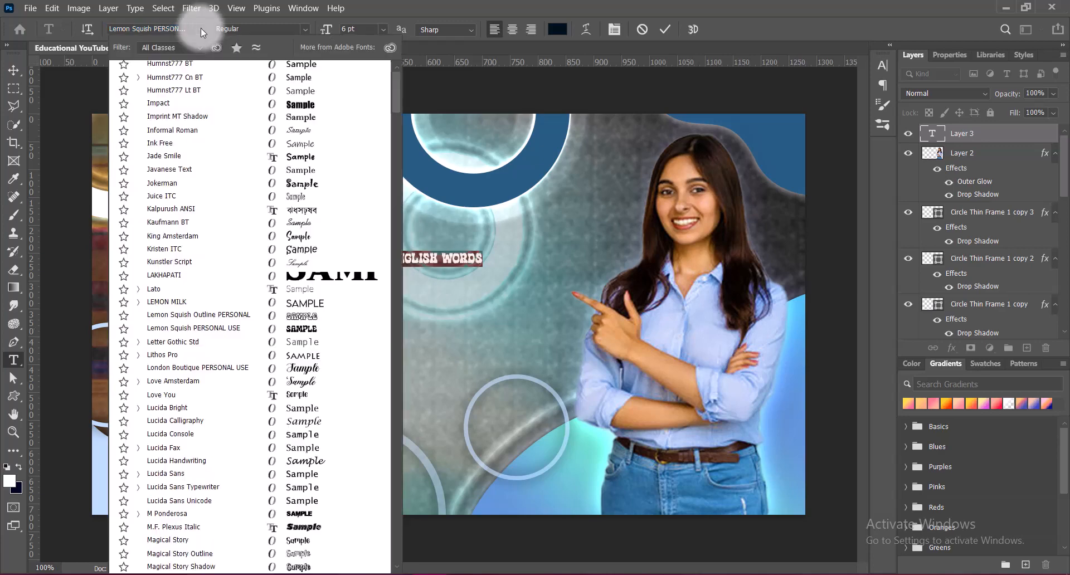
scroll(201, 29, down, 7)
click(222, 176)
click(446, 30)
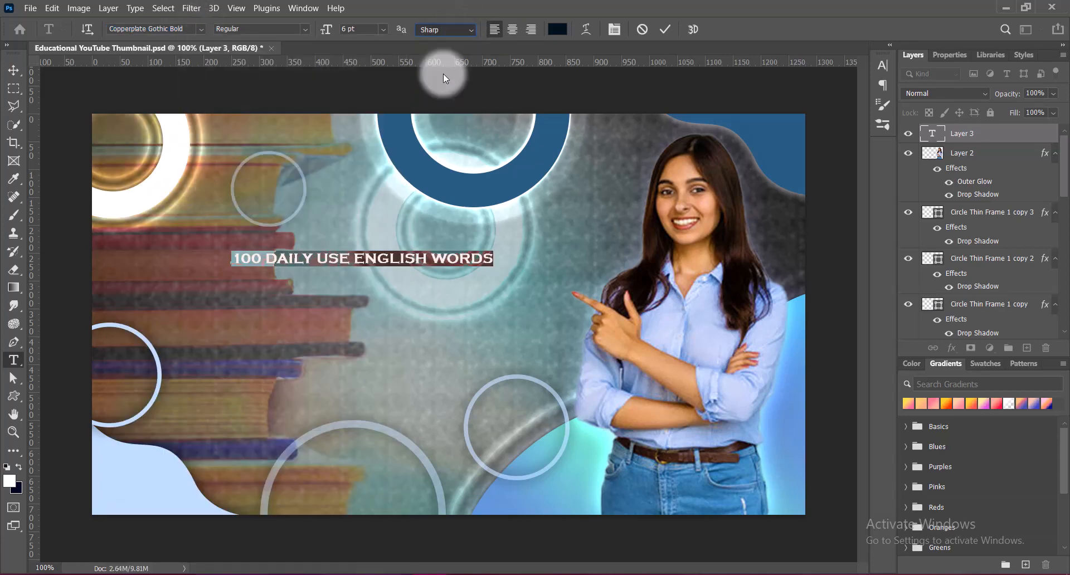
click(443, 74)
click(200, 28)
key(Up)
key(Up)
key(Up)
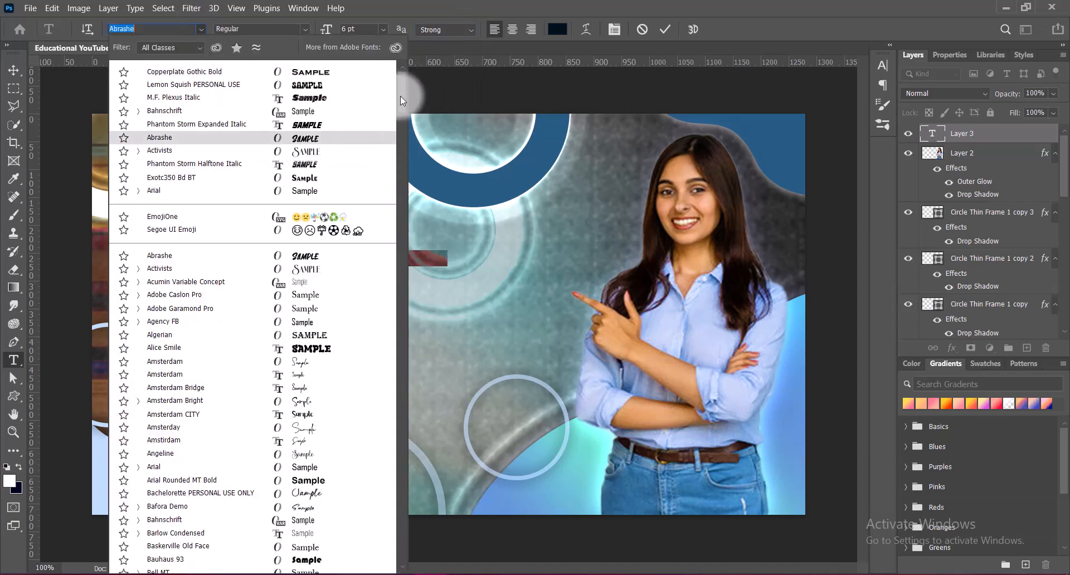
click(642, 29)
Step: Change the font of the whole heading to Maleantes Tres-d
click(201, 27)
click(401, 130)
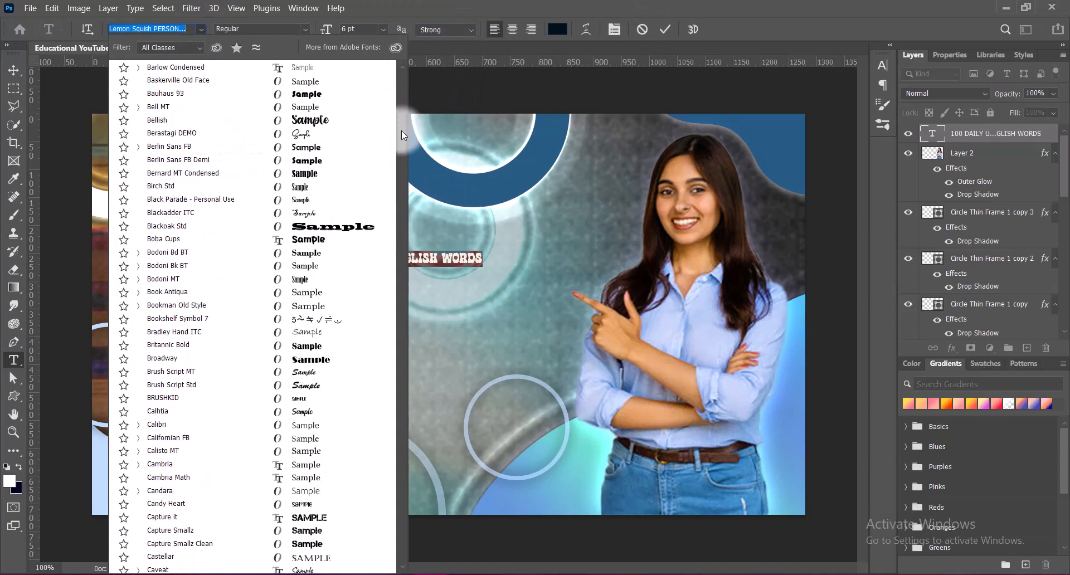
drag(402, 130, 404, 177)
drag(405, 185, 404, 292)
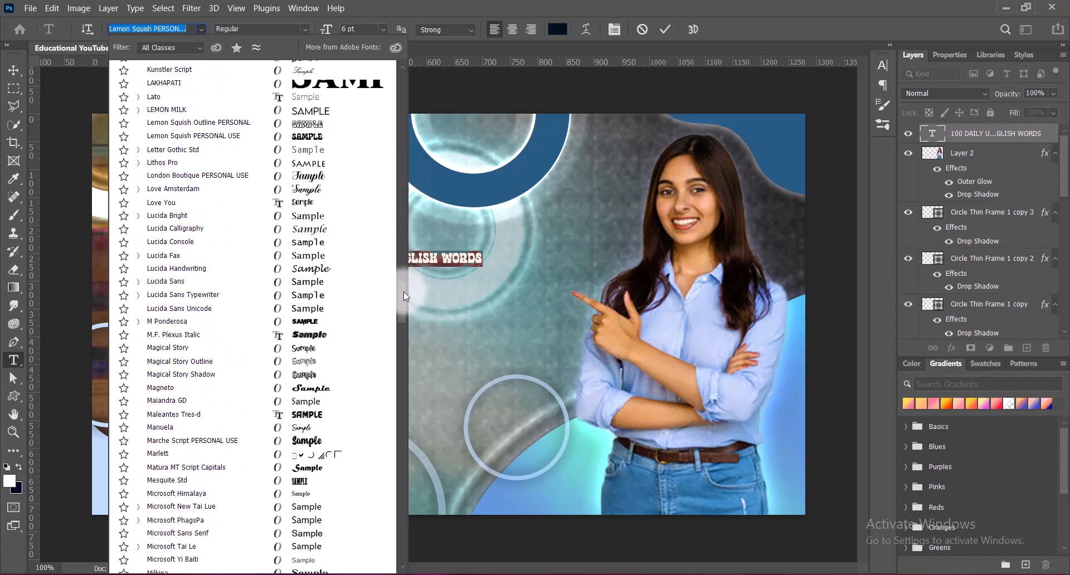
click(566, 265)
Step: Set the heading's font size to 16 pt with Smooth anti-aliasing
click(383, 29)
click(361, 134)
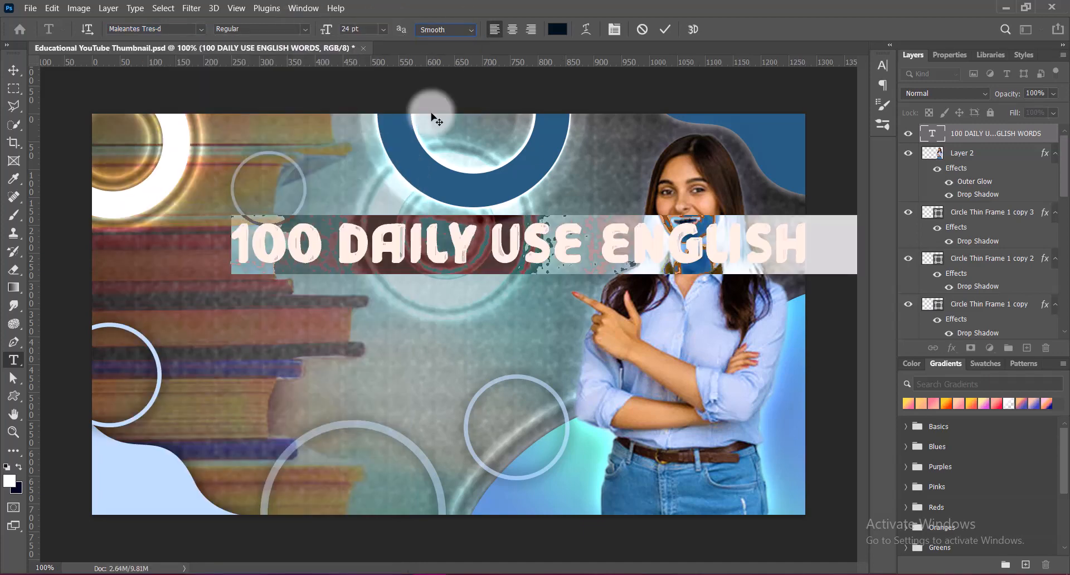
click(383, 29)
click(364, 123)
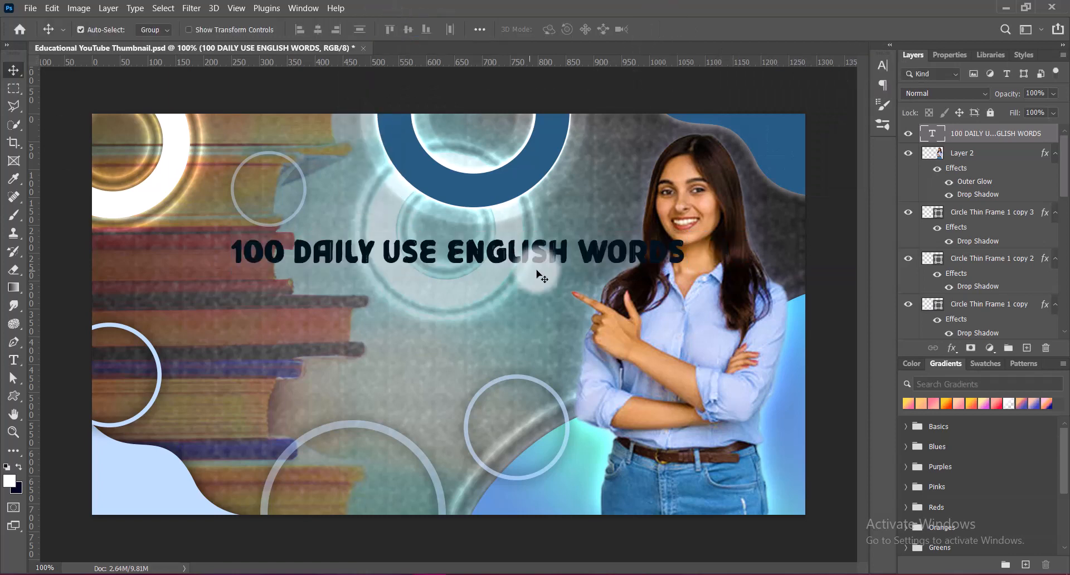
Step: Move the heading left over the books and break it into two lines after "USE"
drag(645, 252, 521, 241)
double_click(520, 242)
click(357, 238)
key(Return)
Step: Set the leading of the two heading lines to 18 pt
drag(106, 240, 385, 265)
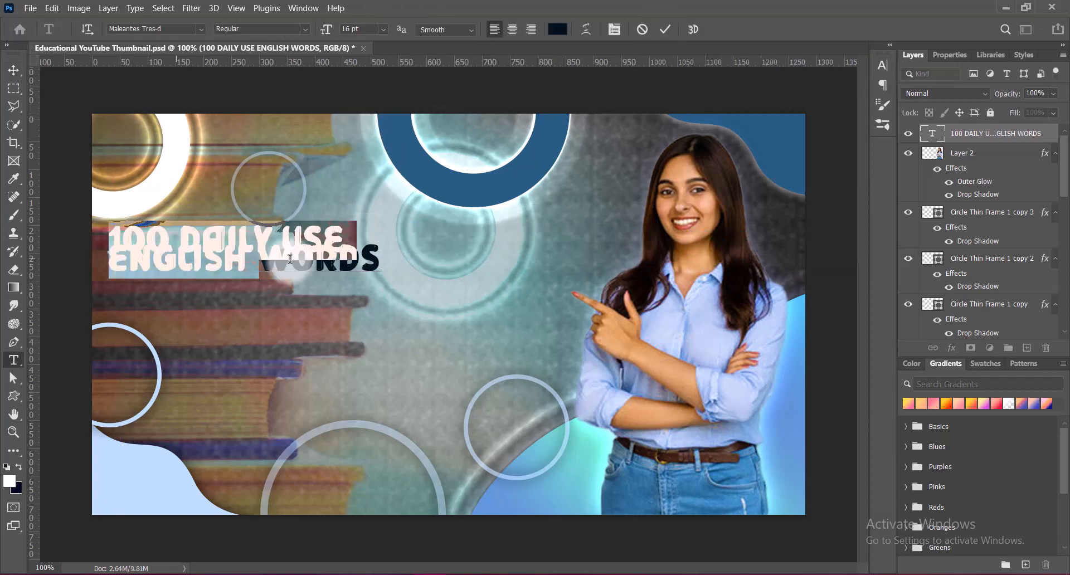
click(882, 66)
click(860, 93)
click(840, 178)
click(860, 94)
click(841, 209)
Step: Enlarge the second heading line, "ENGLISH WORDS", to 18 pt and recolour it dark blue
drag(110, 268, 383, 281)
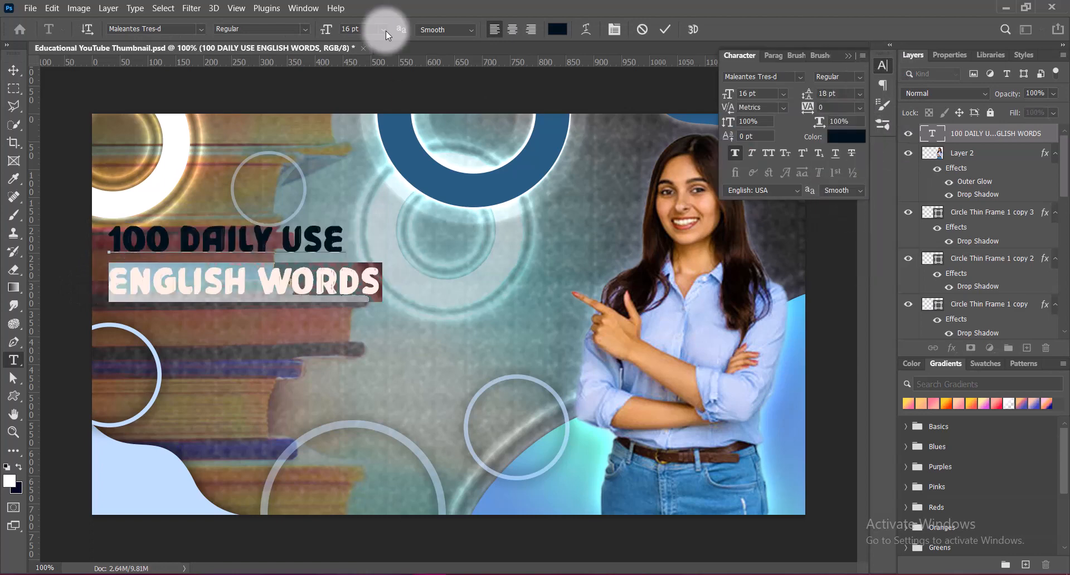
click(382, 29)
click(368, 146)
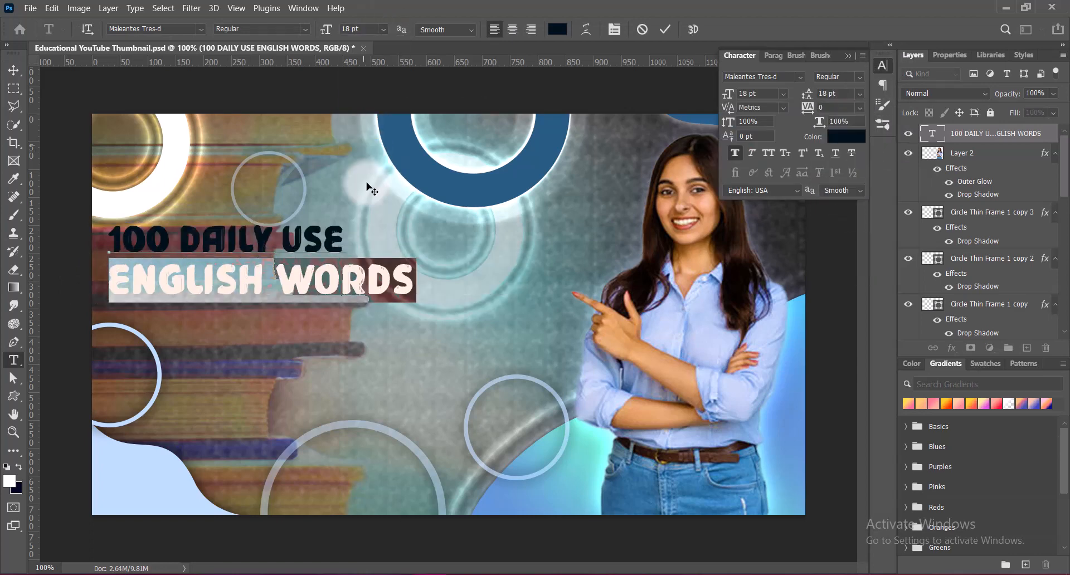
click(557, 29)
click(490, 184)
click(979, 178)
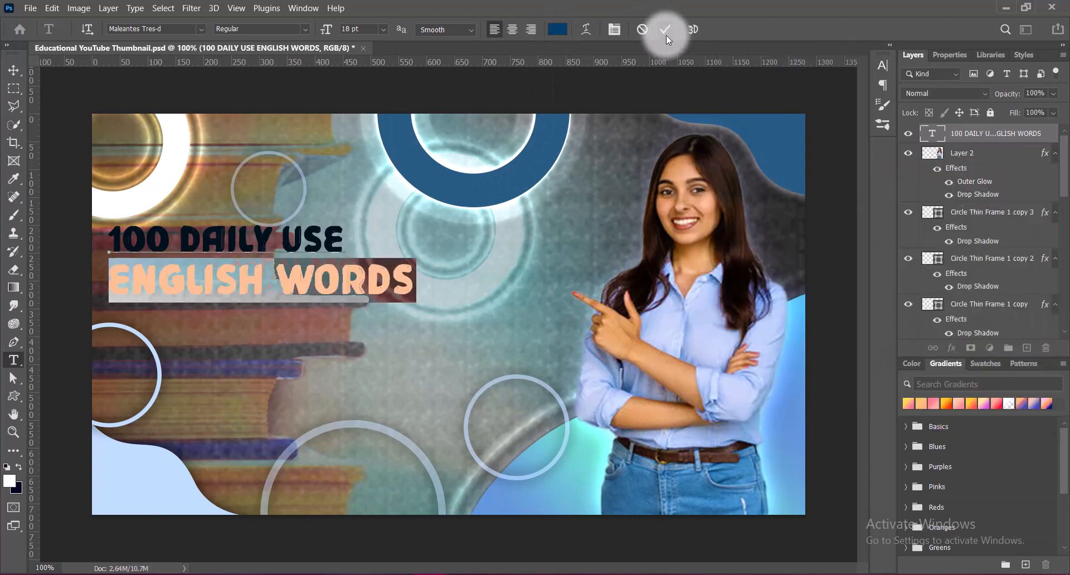
click(666, 33)
Step: Move the two-line heading towards the woman and scale it up until it nearly reaches her pointing finger
key(v)
drag(308, 284, 381, 290)
key(ctrl+t)
drag(489, 269, 564, 272)
mouse_move(459, 253)
mouse_down()
mouse_move(434, 245)
mouse_move(453, 245)
mouse_up()
key(Return)
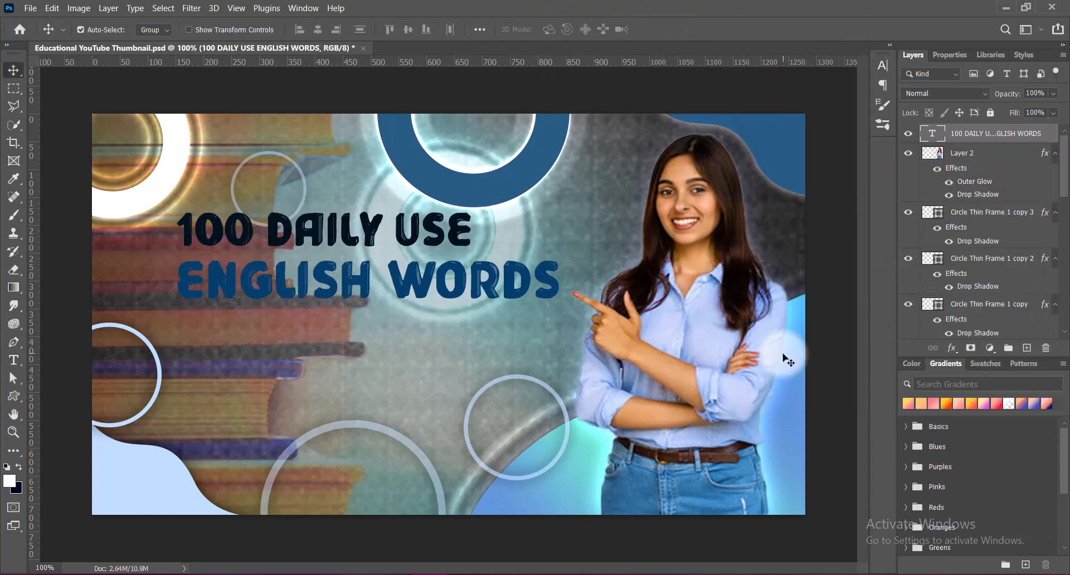
Step: Add an outside Stroke to the heading layer with Normal blend mode and white colour
double_click(937, 131)
click(551, 131)
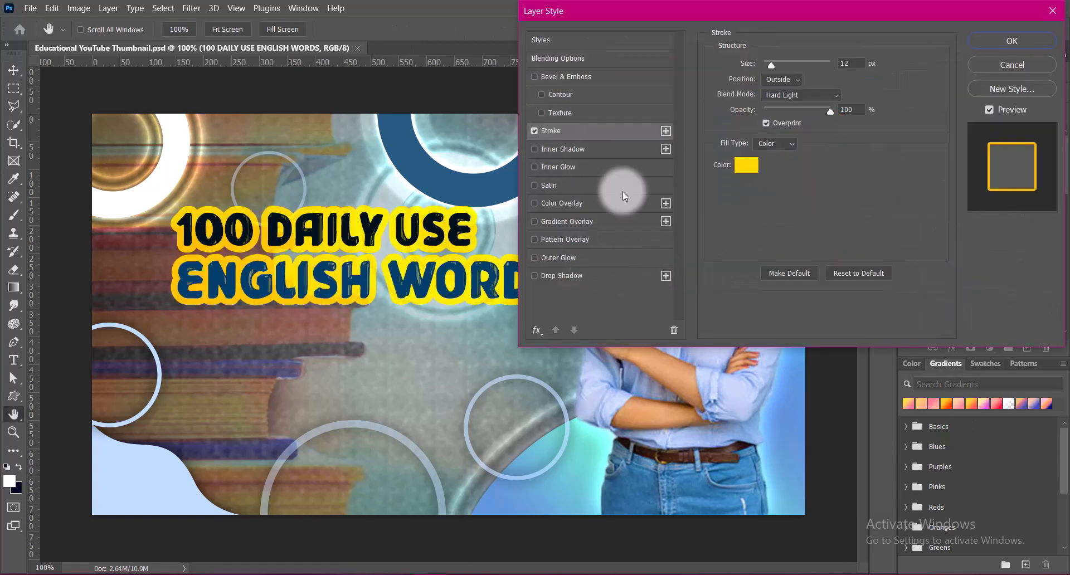
click(800, 95)
click(780, 75)
click(746, 164)
drag(707, 227, 671, 178)
click(1003, 184)
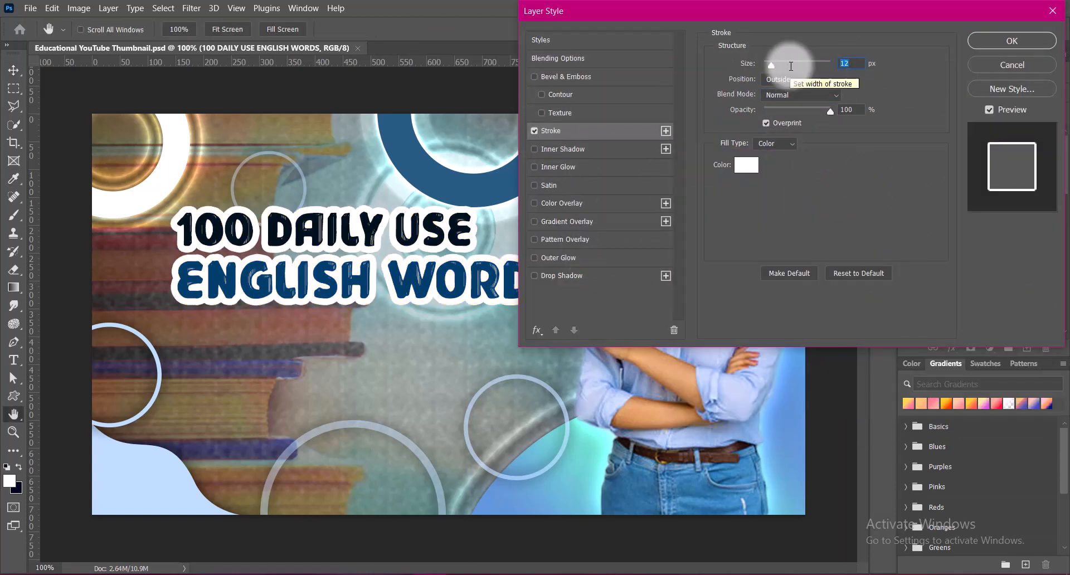
Step: Set the heading's stroke size to 6 px and its colour to pale yellow #fff5bd
text(6)
click(746, 165)
click(138, 488)
click(881, 344)
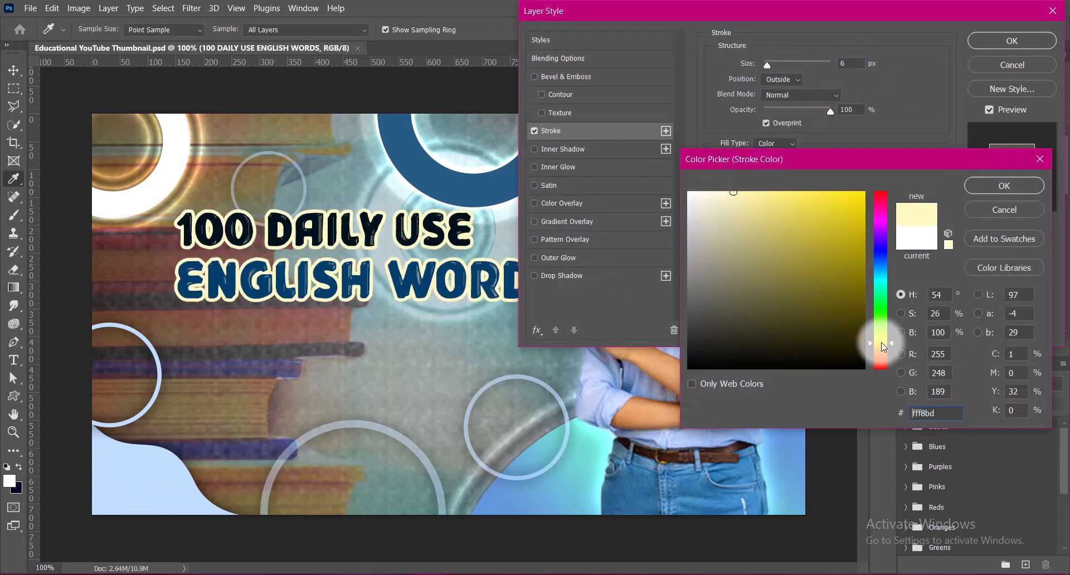
click(1004, 185)
Step: Thin the heading's stroke to 4 px and choose a slightly deeper pale yellow for it
double_click(849, 63)
text(3)
click(743, 167)
click(800, 199)
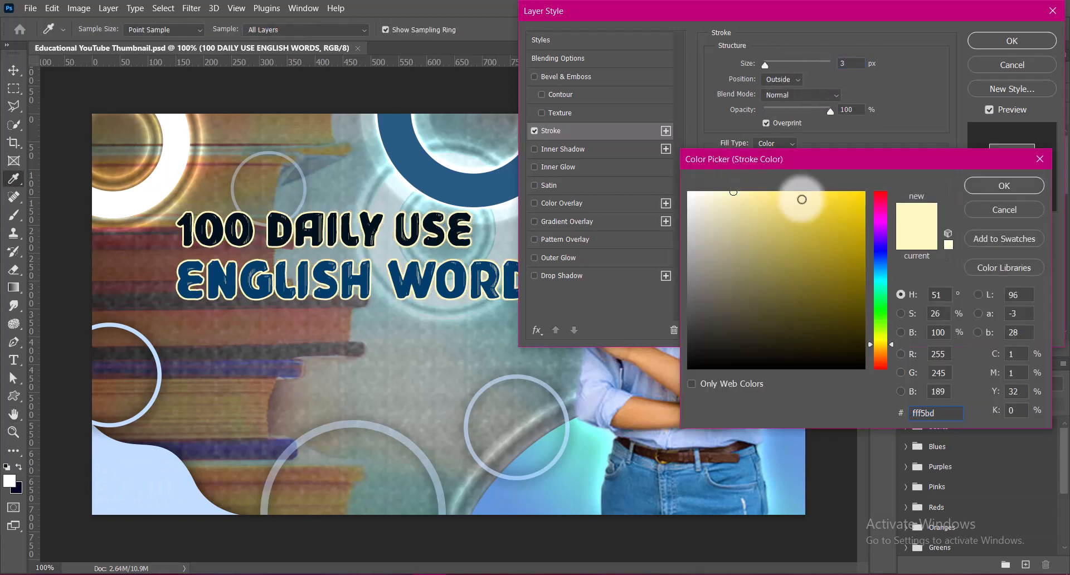
click(757, 179)
click(1003, 186)
double_click(830, 63)
Step: Add a black Drop Shadow of 39 px size and 0 px distance to the heading and duplicate the effect
click(558, 275)
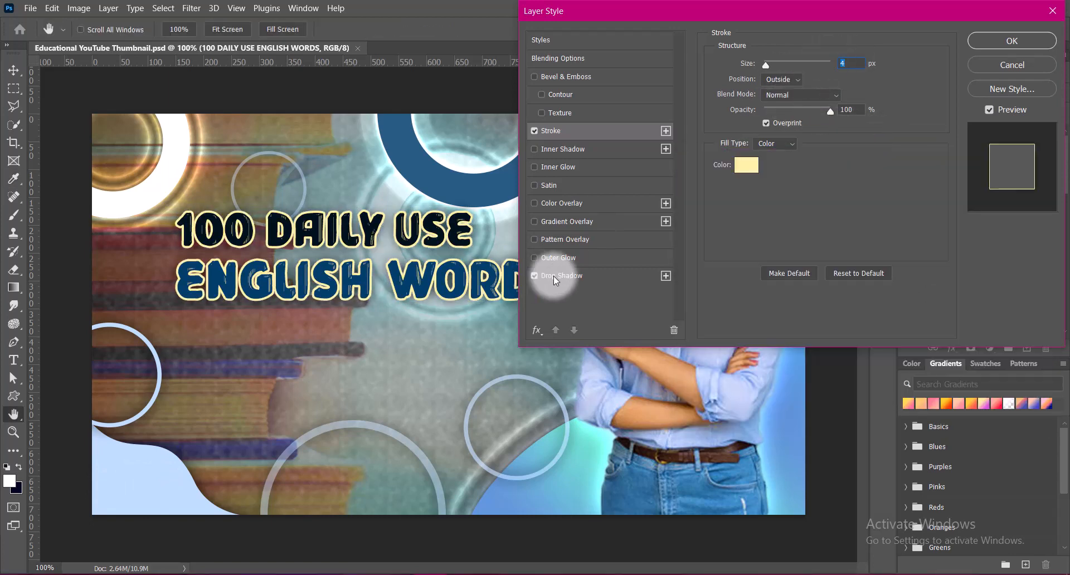
click(774, 157)
click(665, 277)
Step: Set the second drop shadow's distance and size to 6 px each and apply the heading's layer style
double_click(847, 126)
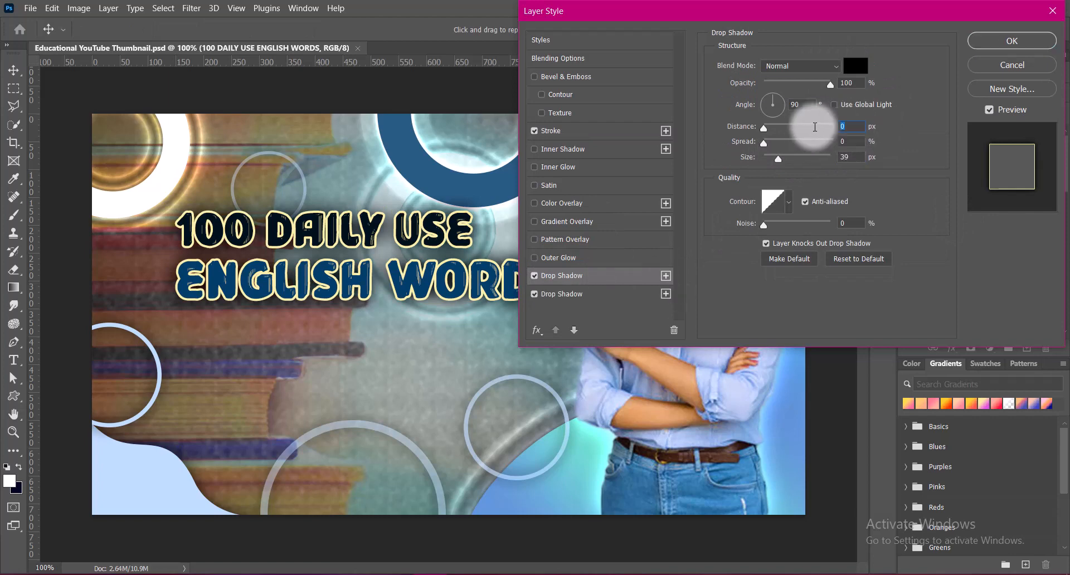
text(6)
double_click(847, 157)
text(6)
click(836, 134)
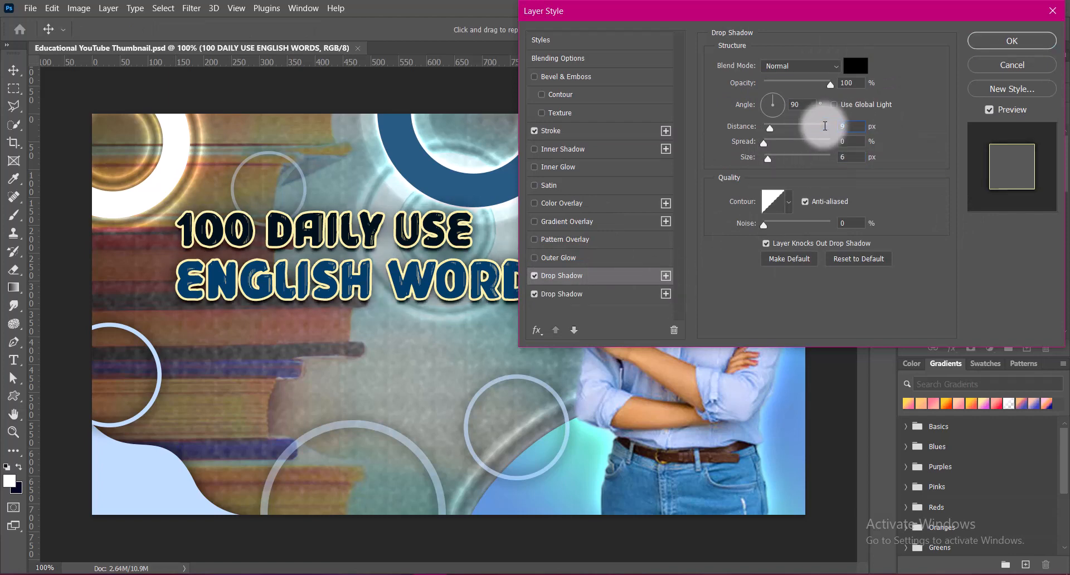
click(1012, 41)
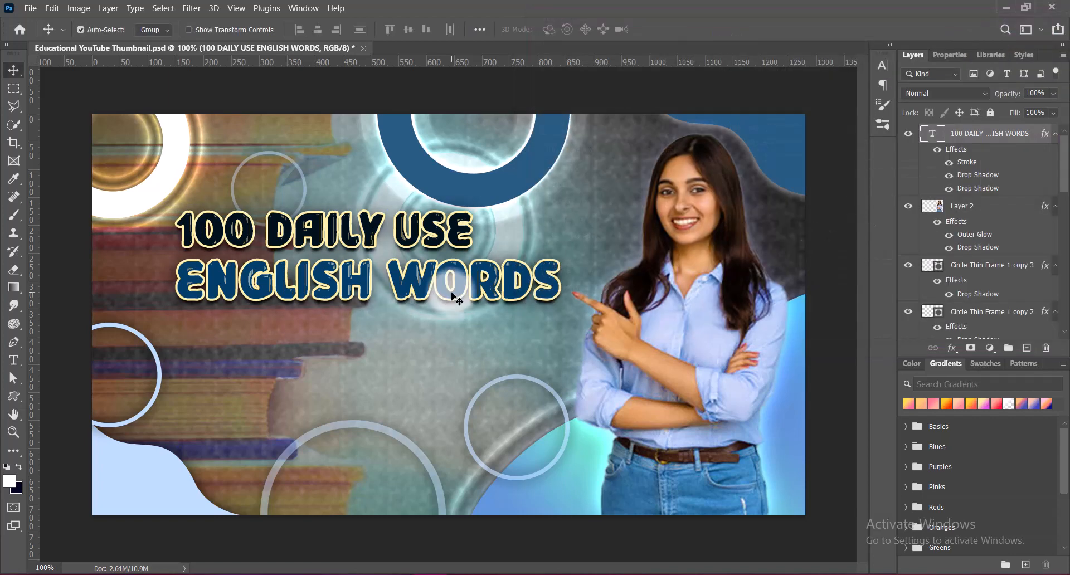
Step: Widen the heading's letter tracking to 50 and nudge the heading to the left
double_click(452, 290)
click(827, 246)
key(shift+Left)
key(shift+Left)
key(shift+Left)
key(shift+Left)
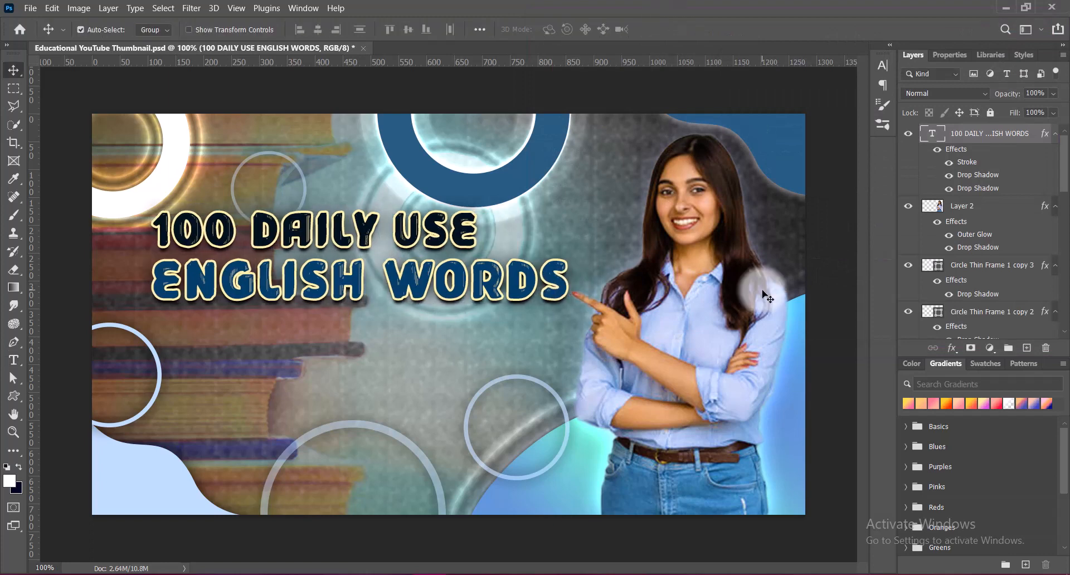
Step: On a new layer above the heading, draw a white 576 x 142 px rectangle beneath the text with fully rounded 71 px corners
click(842, 306)
click(1002, 134)
click(1027, 349)
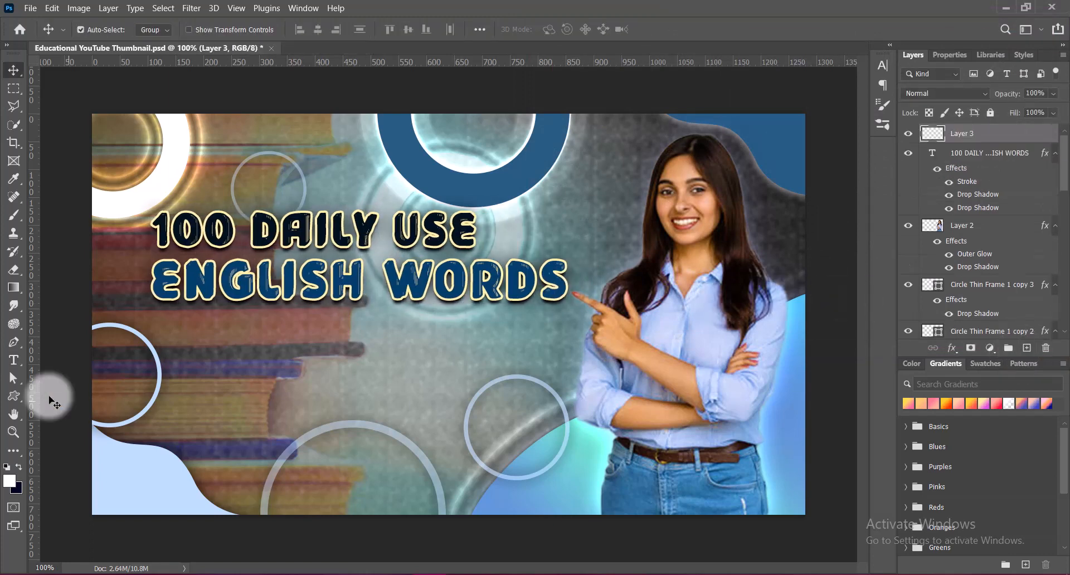
right_click(13, 396)
click(65, 396)
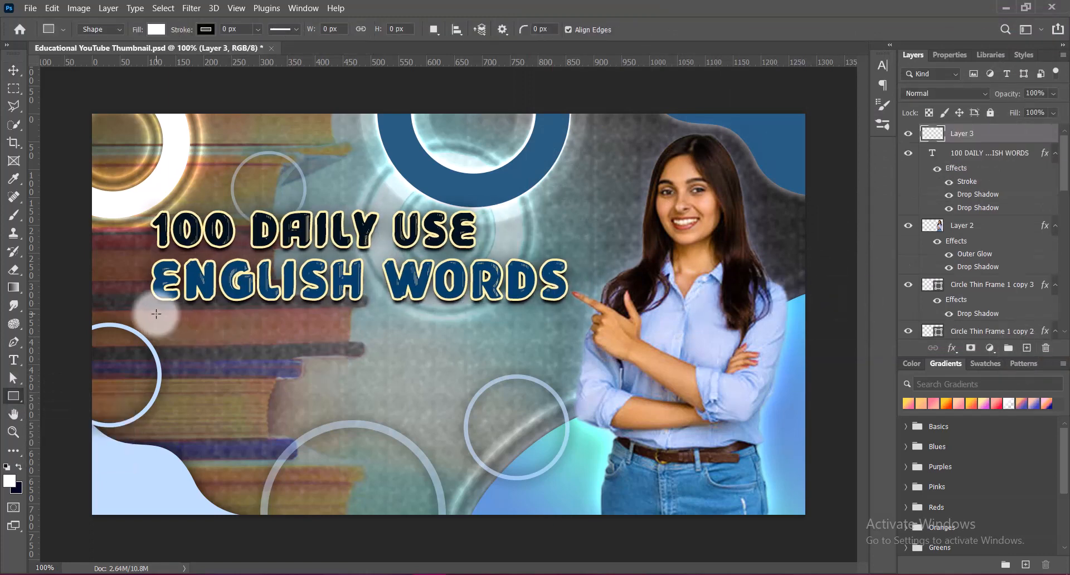
drag(155, 314, 475, 393)
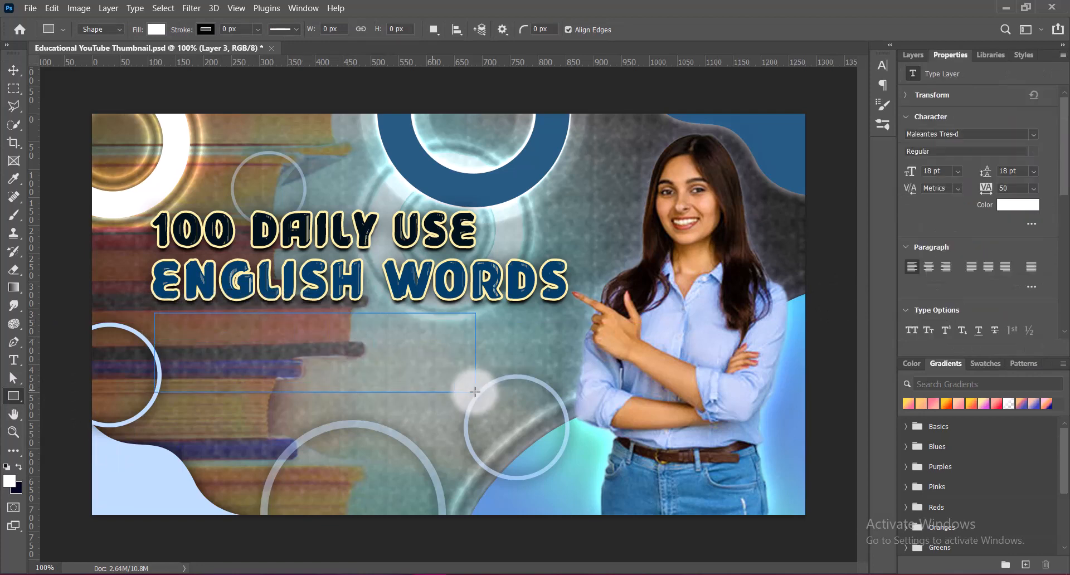
drag(166, 328, 269, 365)
key(v)
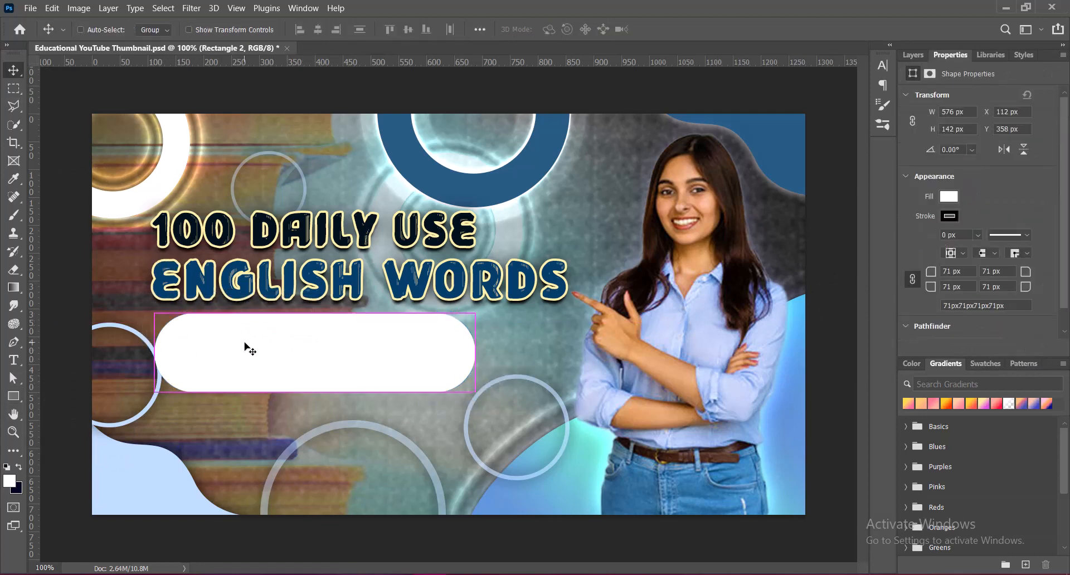
Step: Flatten the rounded rectangle into a 7 px high underline and shift it to X 110 px below the heading
key(ctrl+t)
drag(314, 392, 313, 319)
click(690, 29)
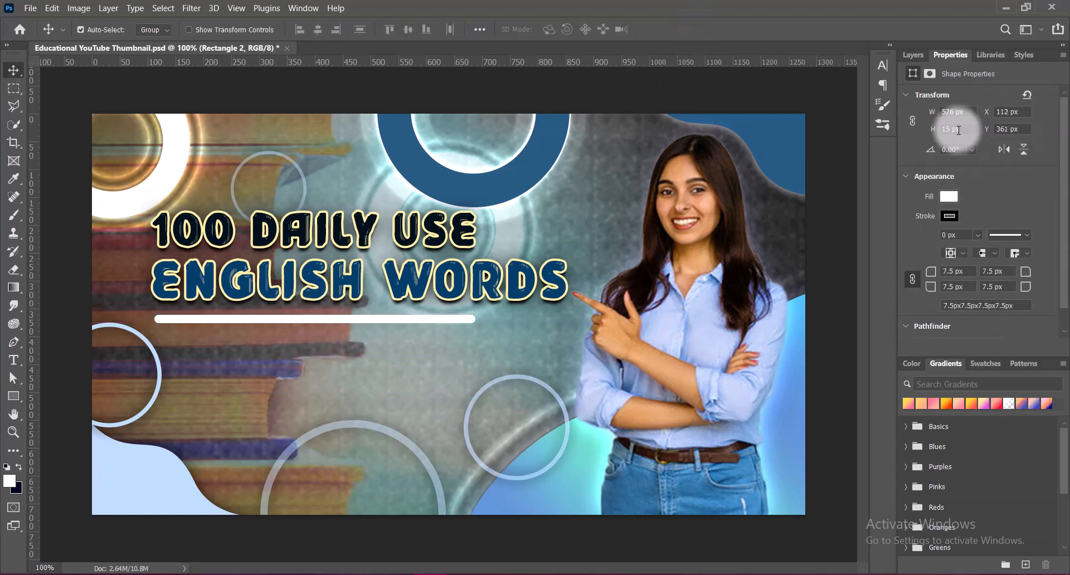
text(7)
key(Return)
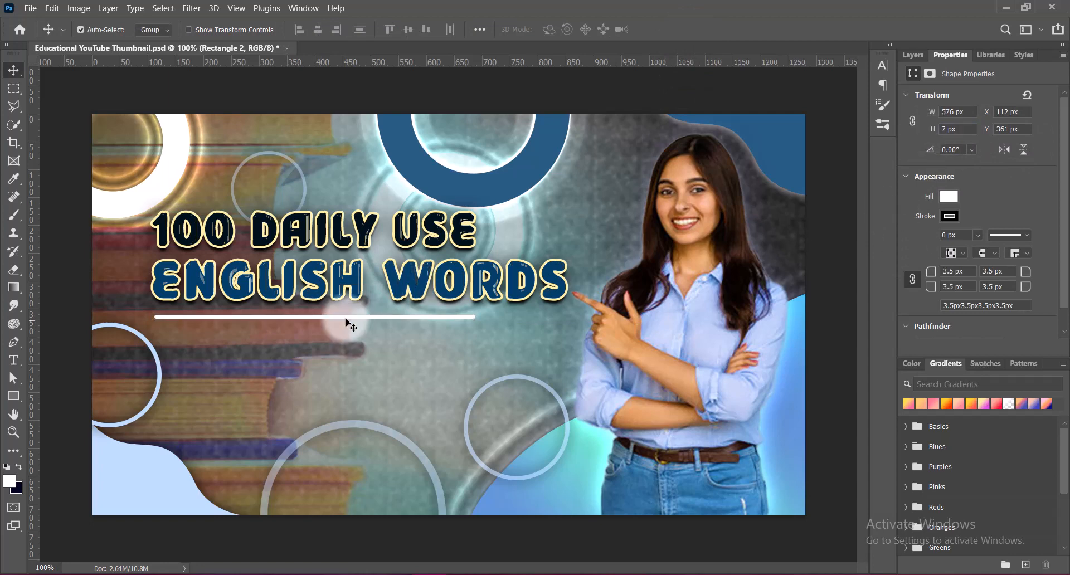
drag(345, 318, 346, 317)
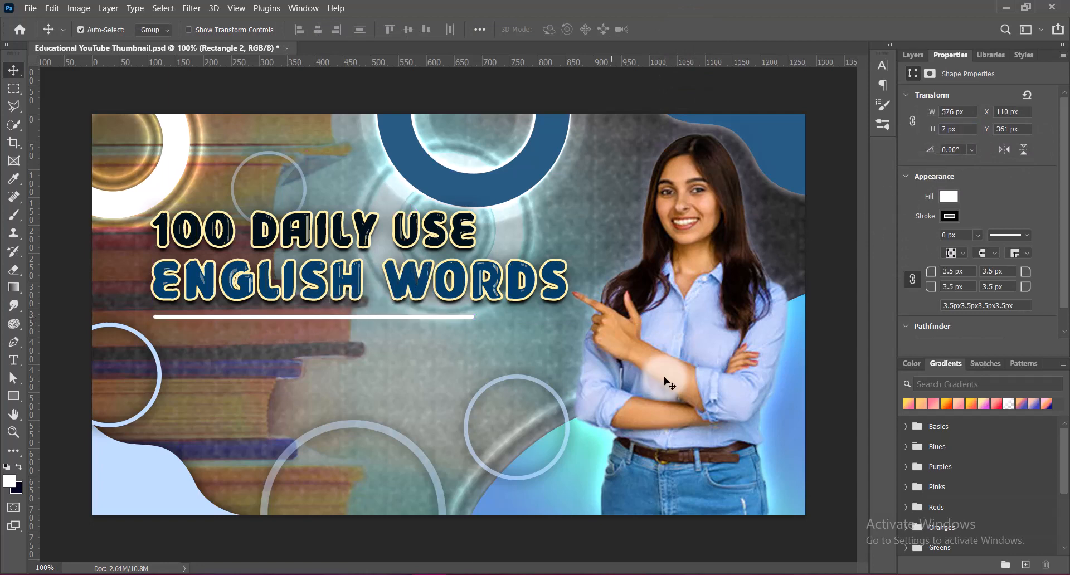
Step: Recolour the underline to #bdddff, sampled from the light blue corner shape
click(912, 55)
double_click(928, 135)
click(179, 490)
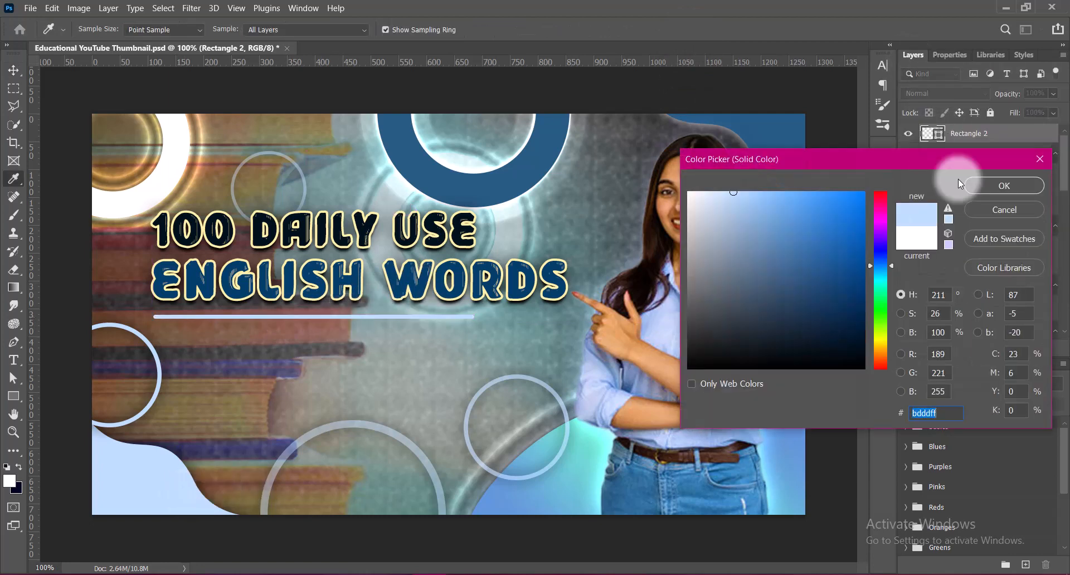
click(958, 180)
Step: Add a black Drop Shadow to the underline with 3 px distance and 6 px size
right_click(981, 133)
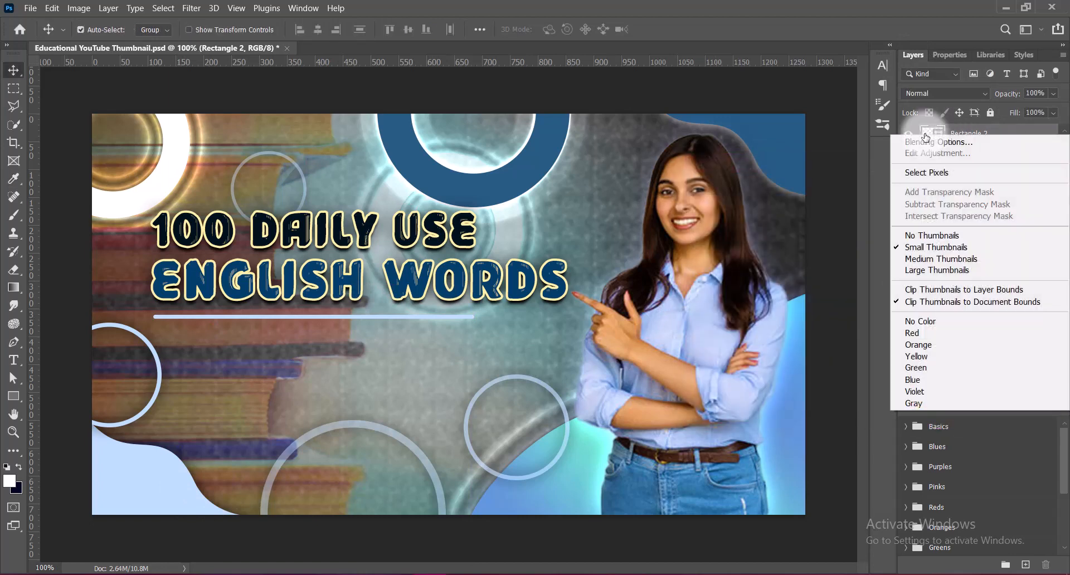
click(925, 139)
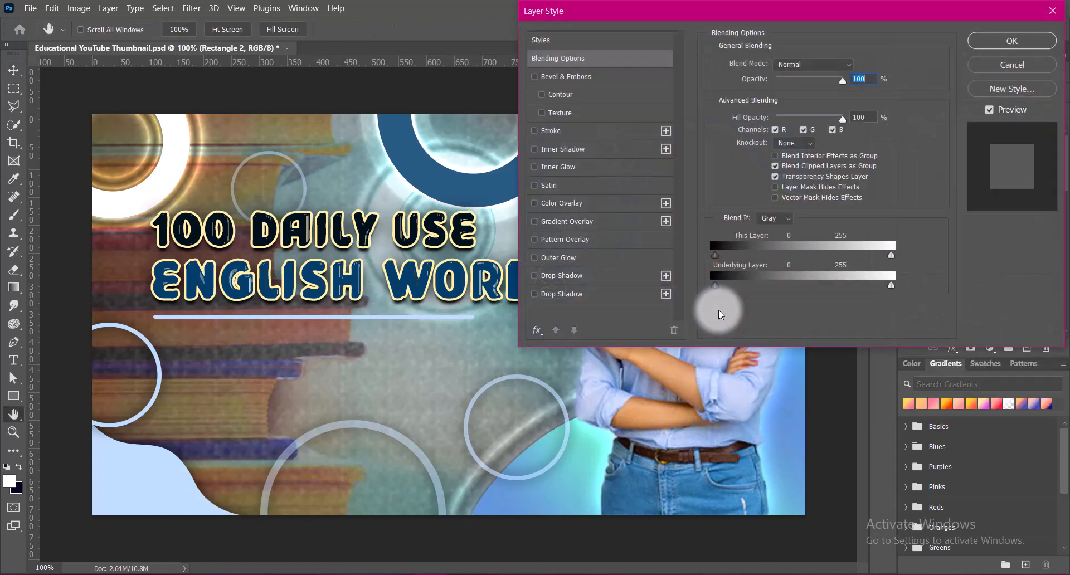
click(562, 275)
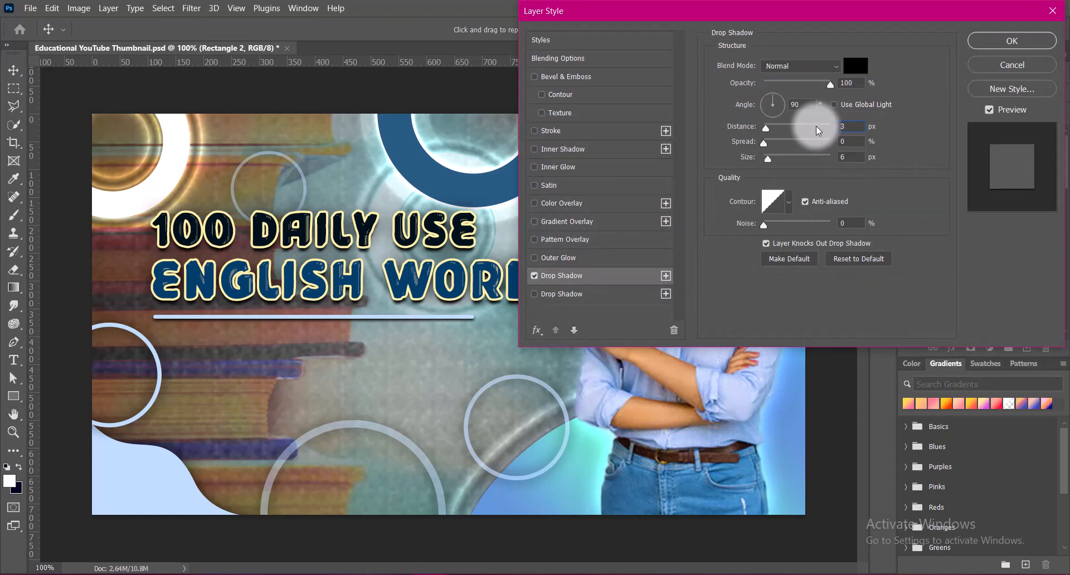
click(1012, 41)
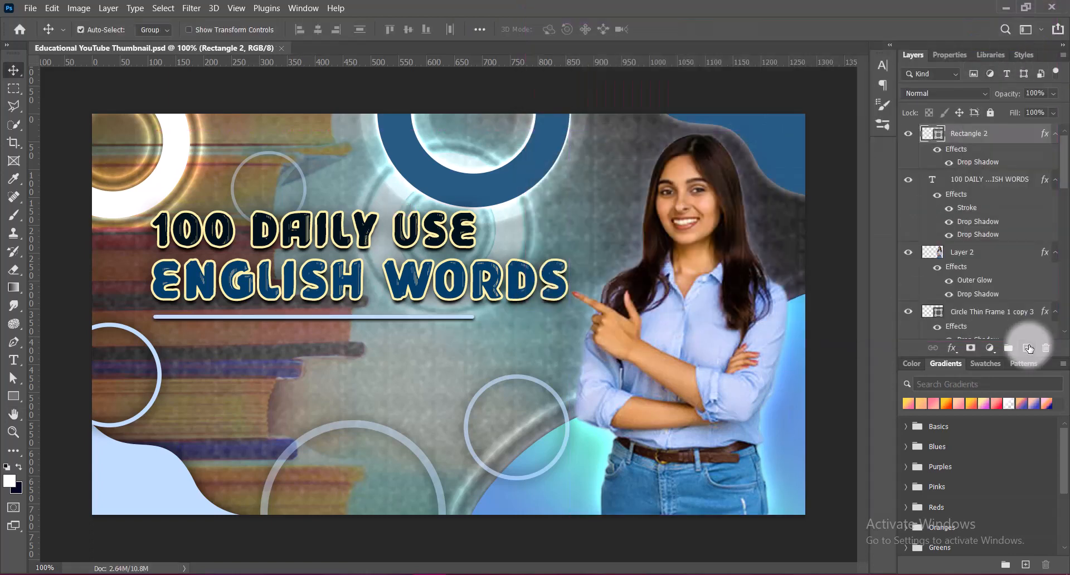
Step: Start a horizontal text line on a new layer just below the underline
click(1020, 348)
click(13, 360)
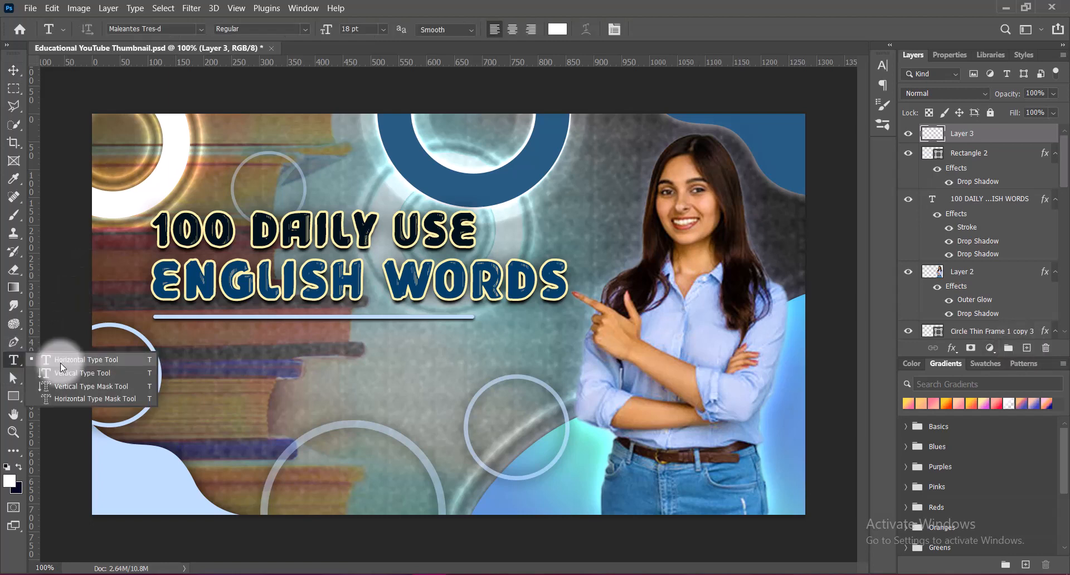
click(167, 344)
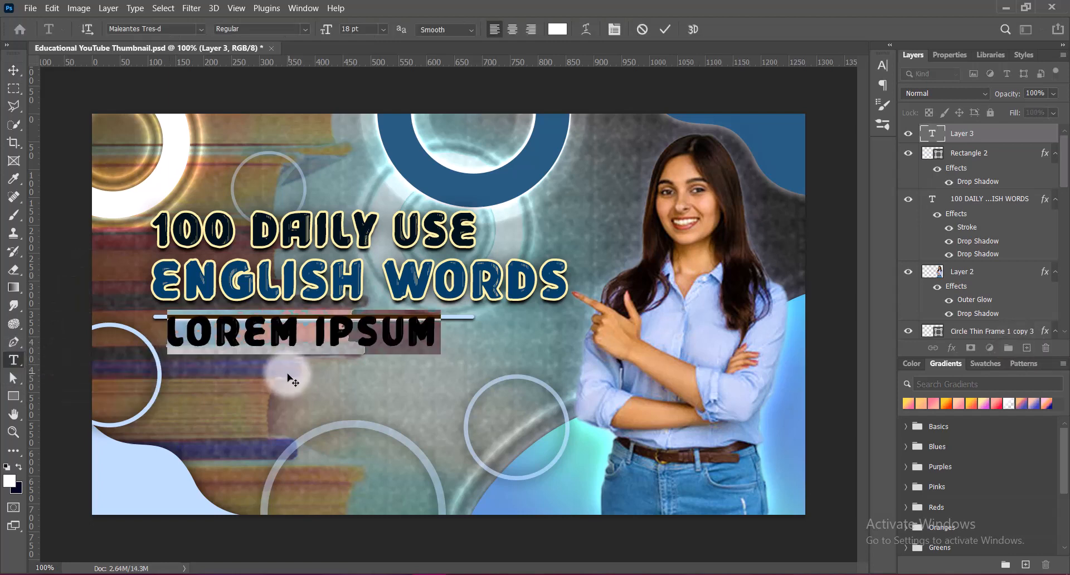
Step: Set the new text line's font to Exotc350 Bd BT Bold and enter "With Synonyms & Antonyms" as the subtitle
click(884, 66)
click(862, 108)
click(850, 193)
click(850, 59)
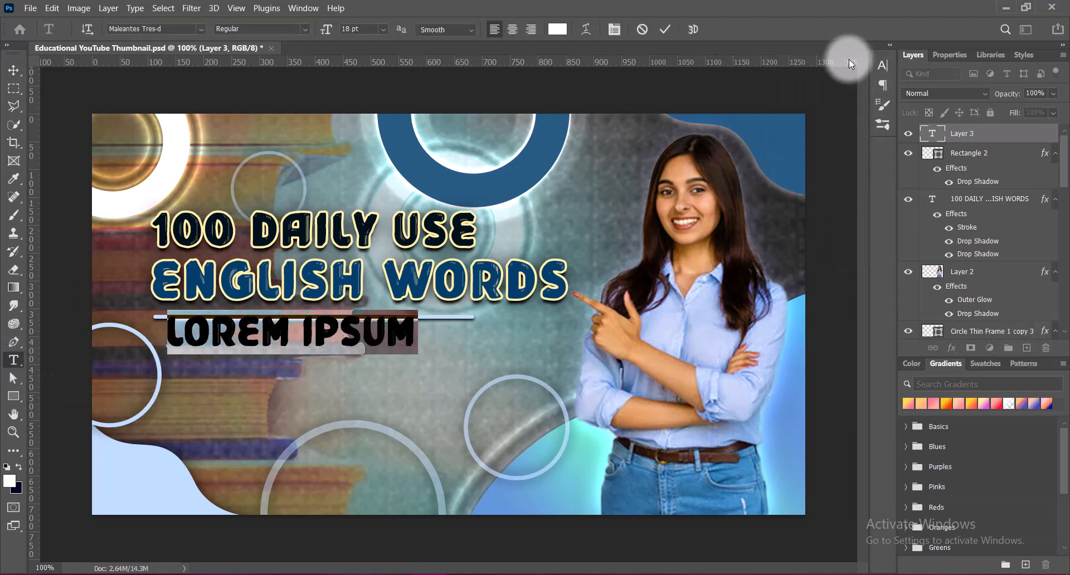
click(200, 30)
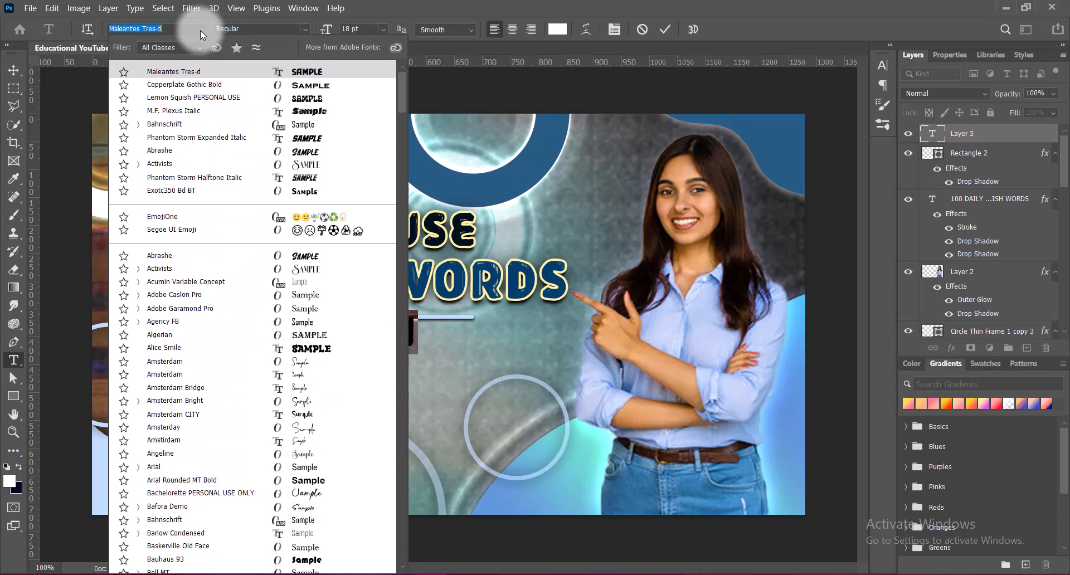
click(174, 190)
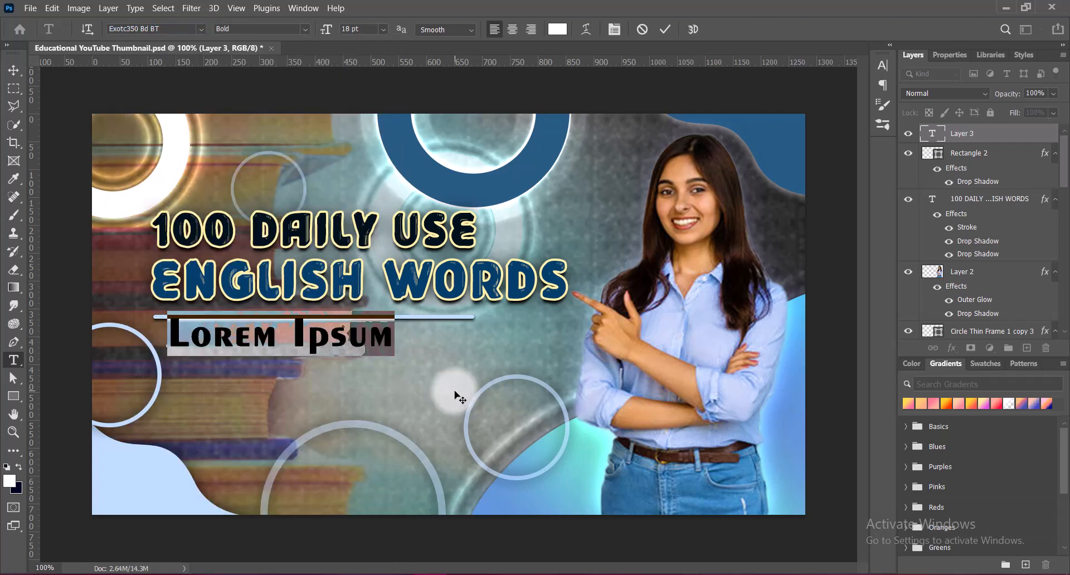
text(With Synonyms & Antonyms)
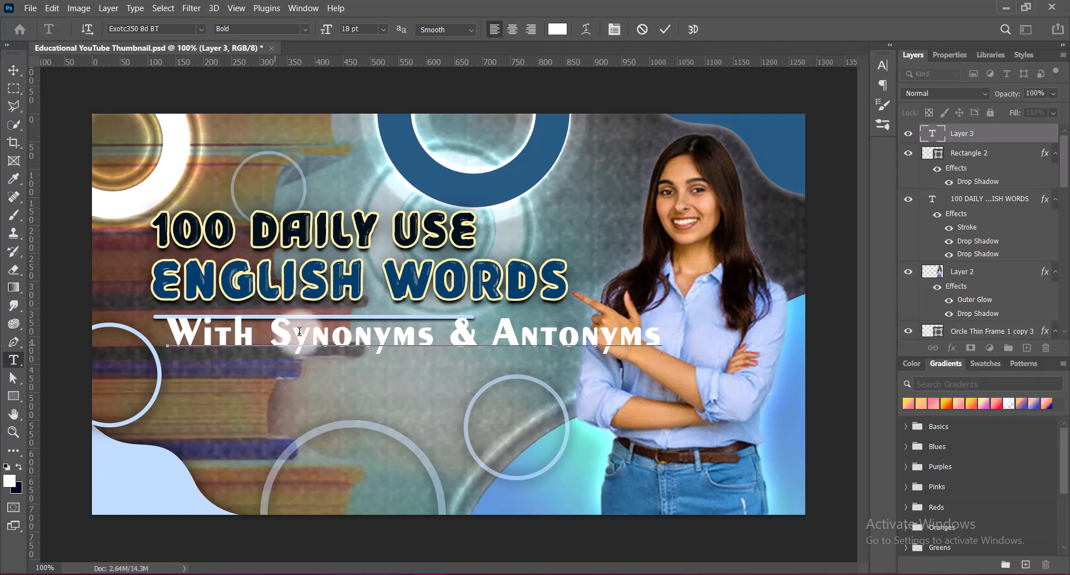
click(664, 29)
click(13, 71)
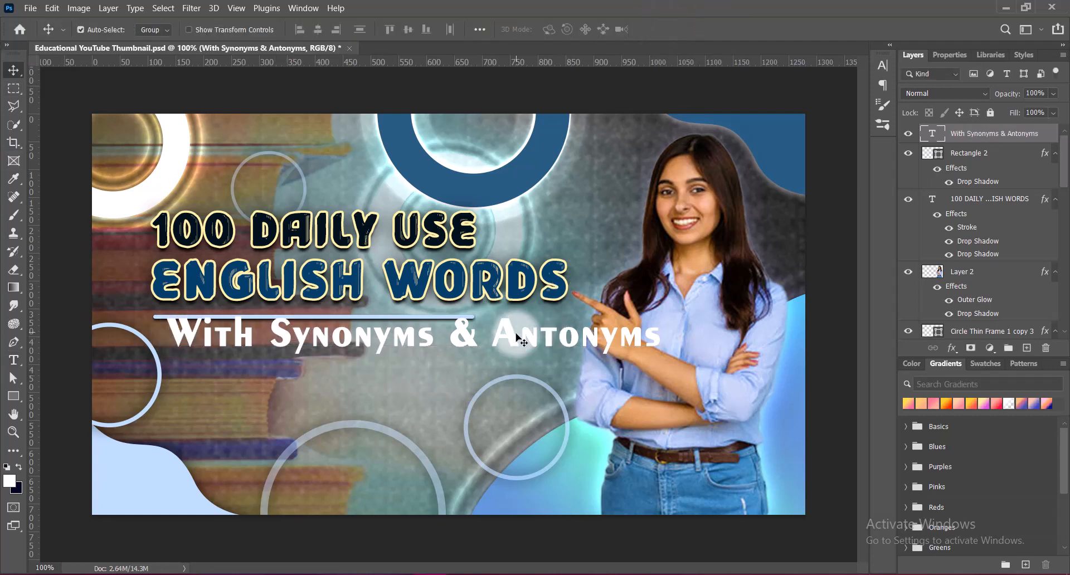
Step: Set the subtitle to 16 pt with Strong anti-aliasing and shift subtitle, heading and underline left to a common left edge
drag(514, 344, 493, 353)
double_click(492, 352)
click(460, 38)
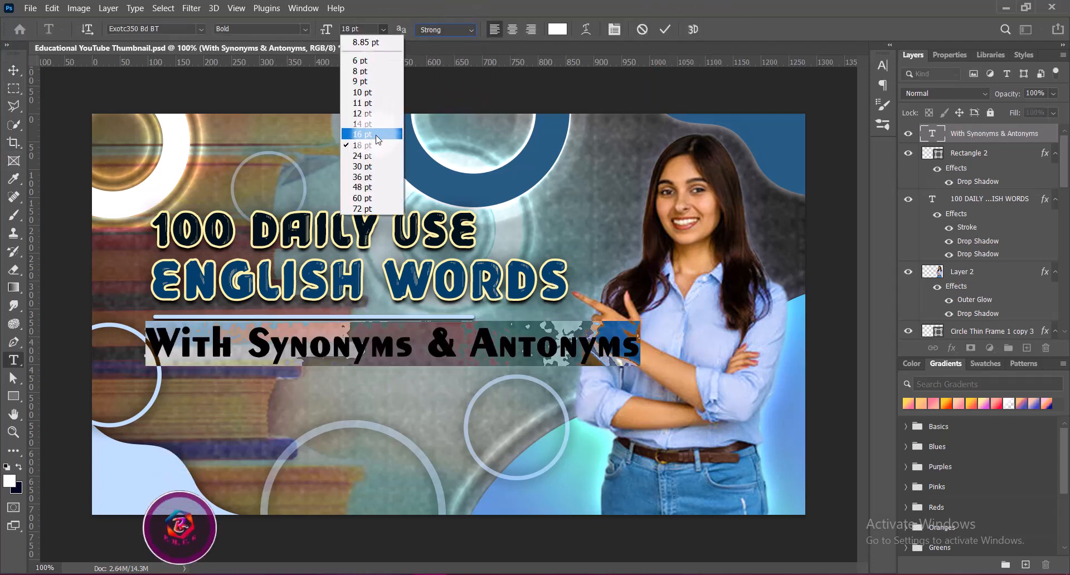
click(368, 239)
click(665, 29)
drag(563, 353, 559, 349)
drag(413, 315, 399, 318)
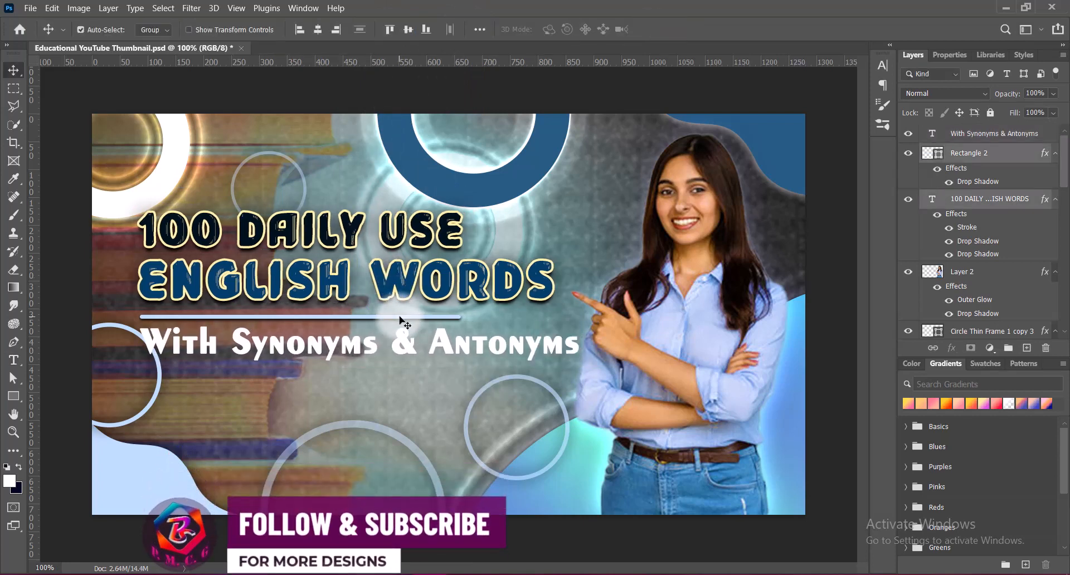
Step: Add a black Drop Shadow to the subtitle with 6 px distance and 6 px size
click(522, 352)
right_click(995, 133)
click(925, 139)
click(548, 276)
drag(849, 127, 829, 126)
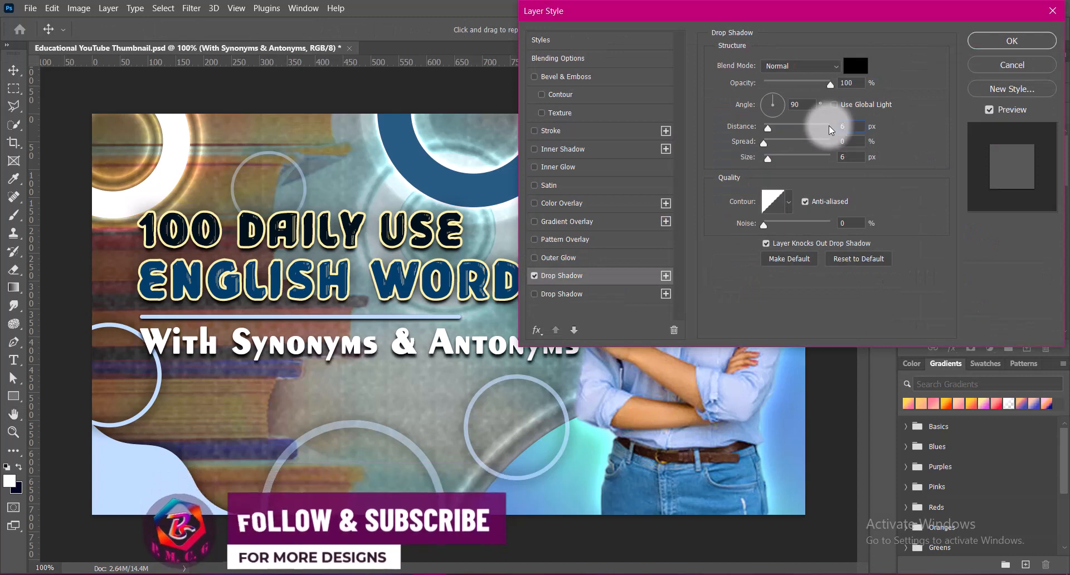
Step: Add a second Drop Shadow to the subtitle in very dark blue with 0 px distance and an enlarged size
click(555, 294)
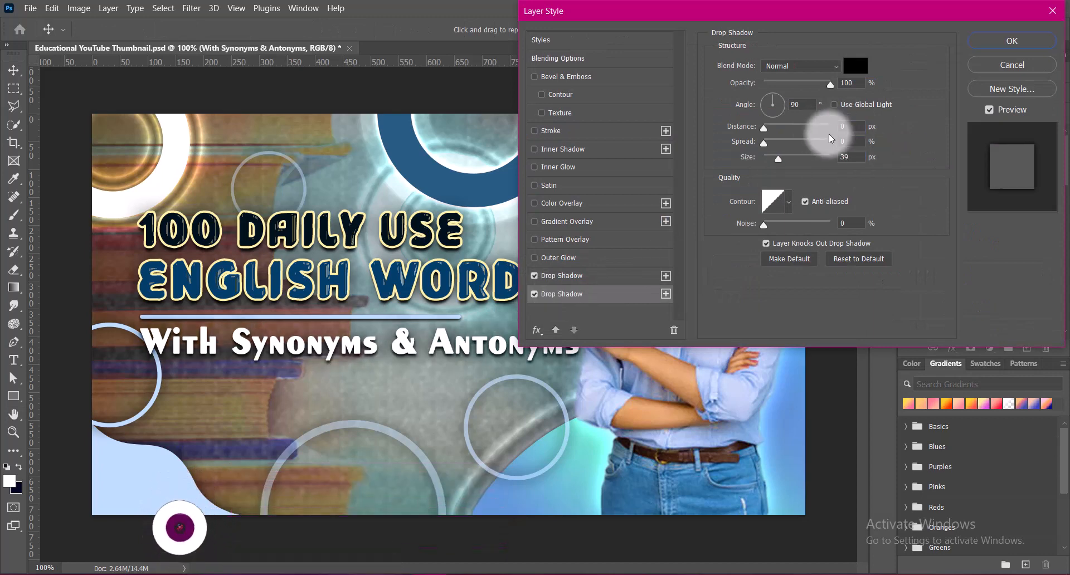
click(855, 65)
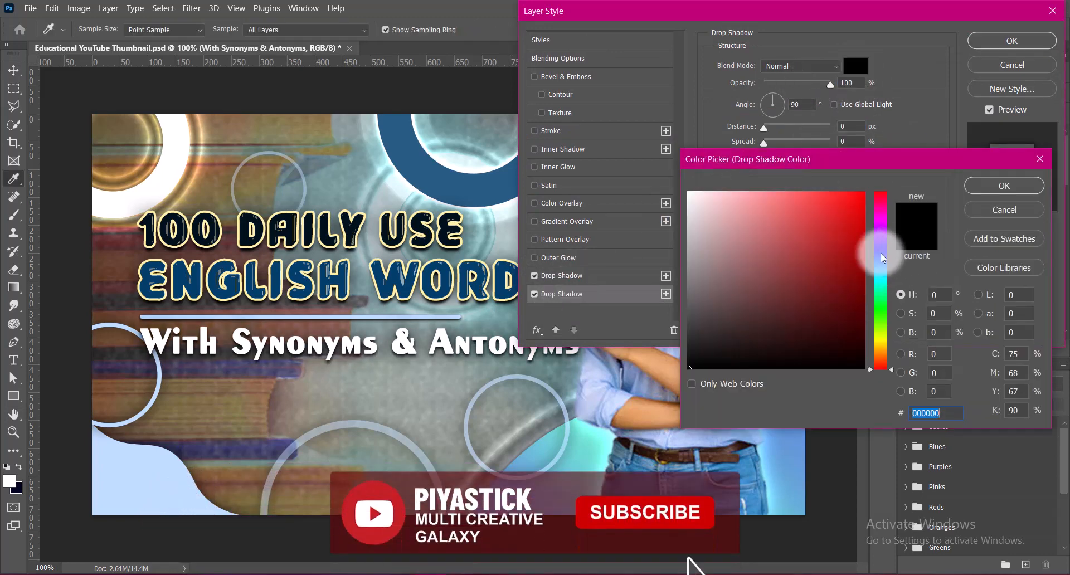
text(275b83)
click(884, 253)
click(972, 190)
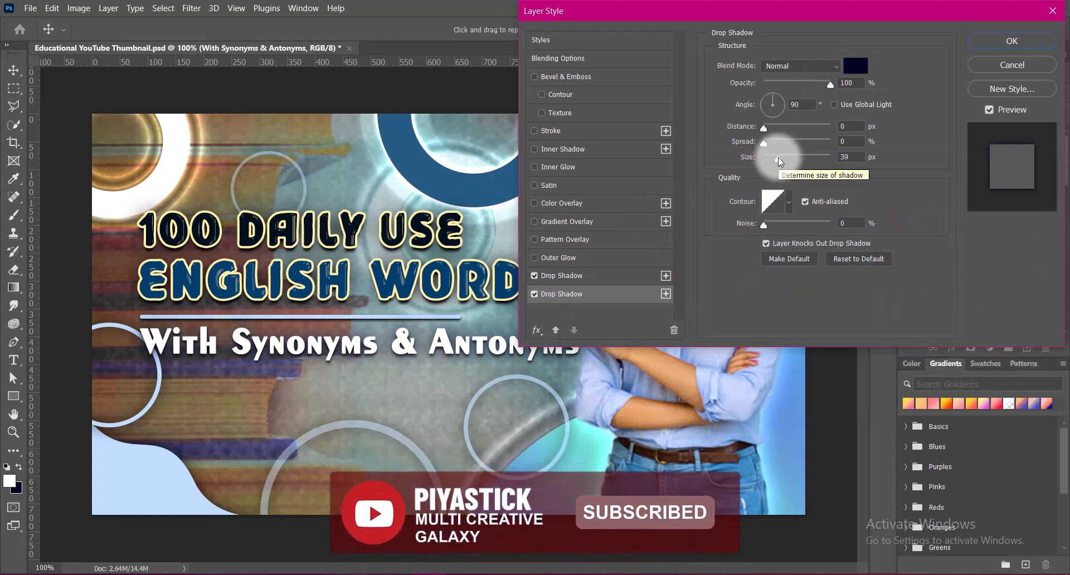
drag(778, 157, 797, 160)
click(1029, 39)
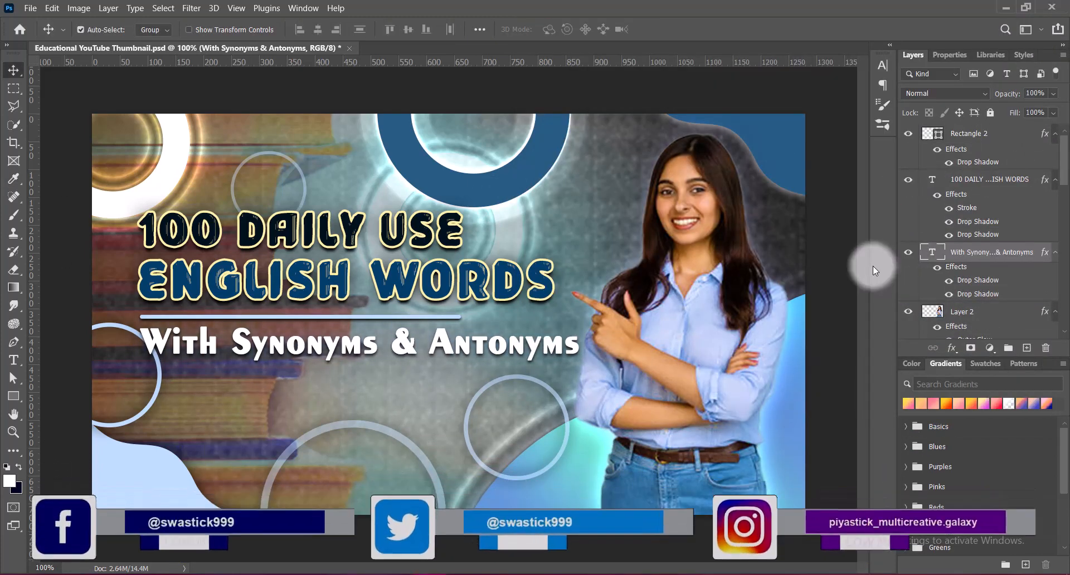
Step: Review the subtitle's first Drop Shadow settings in its layer style and accept them
double_click(931, 248)
click(561, 275)
click(1012, 40)
key(v)
click(820, 270)
Step: Nudge the thin ring at the canvas's left edge further left, and move heading, underline and subtitle slightly down together
click(144, 399)
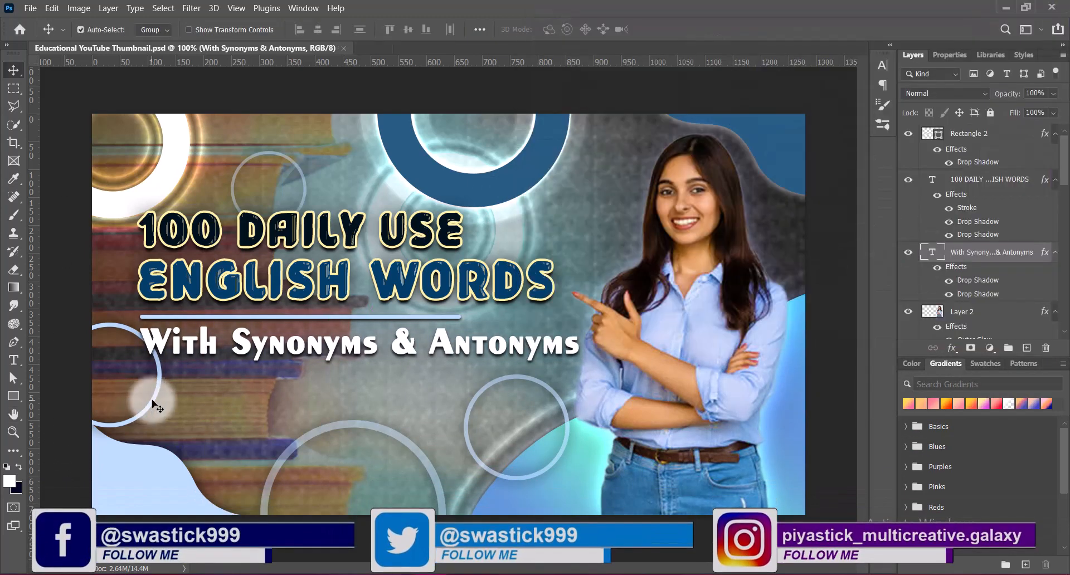
click(814, 329)
click(478, 299)
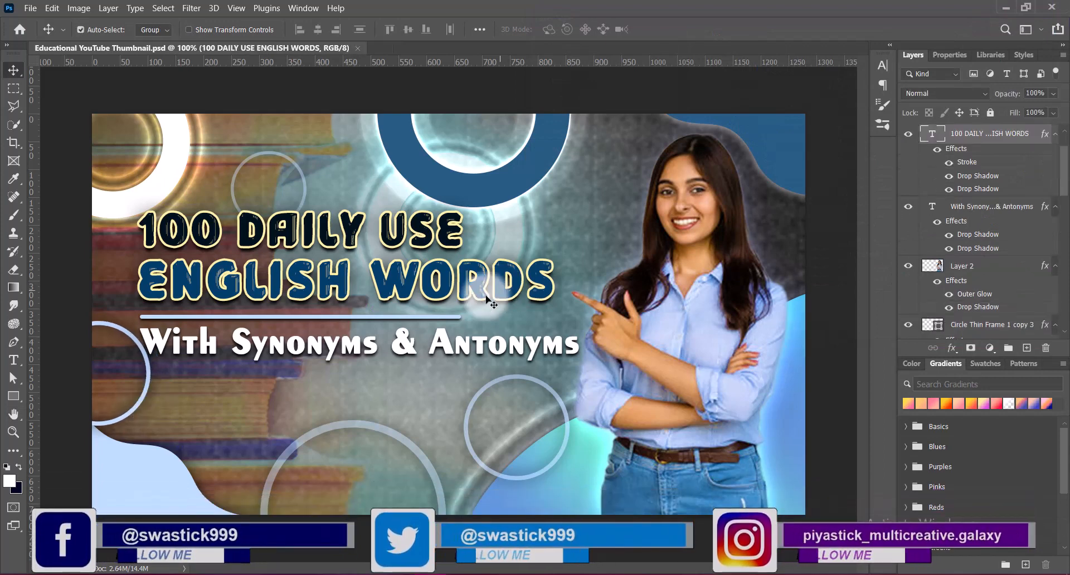
shift+click(451, 351)
key(ctrl+t)
key(Return)
click(534, 269)
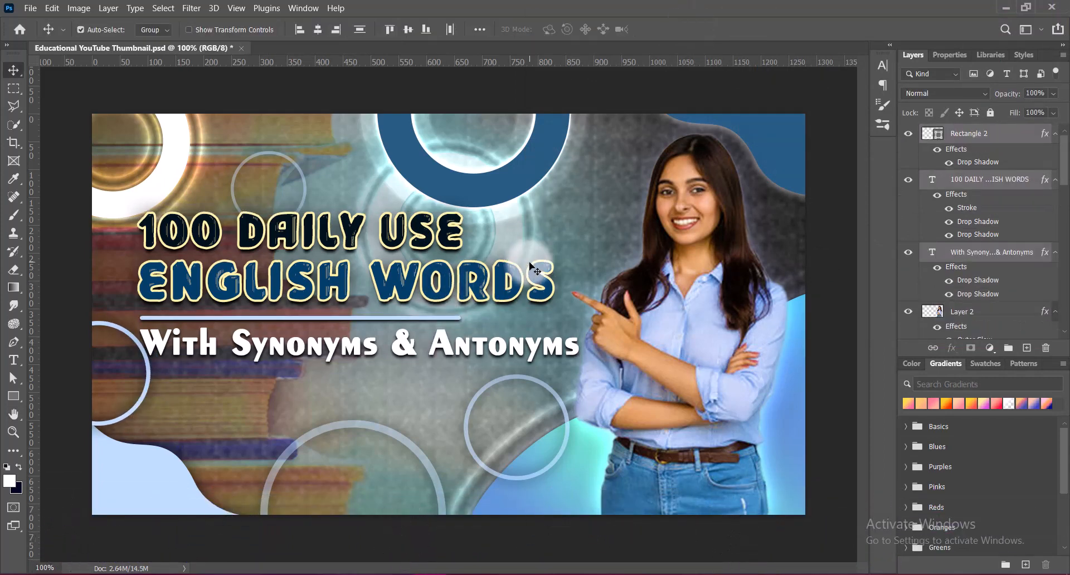
click(829, 301)
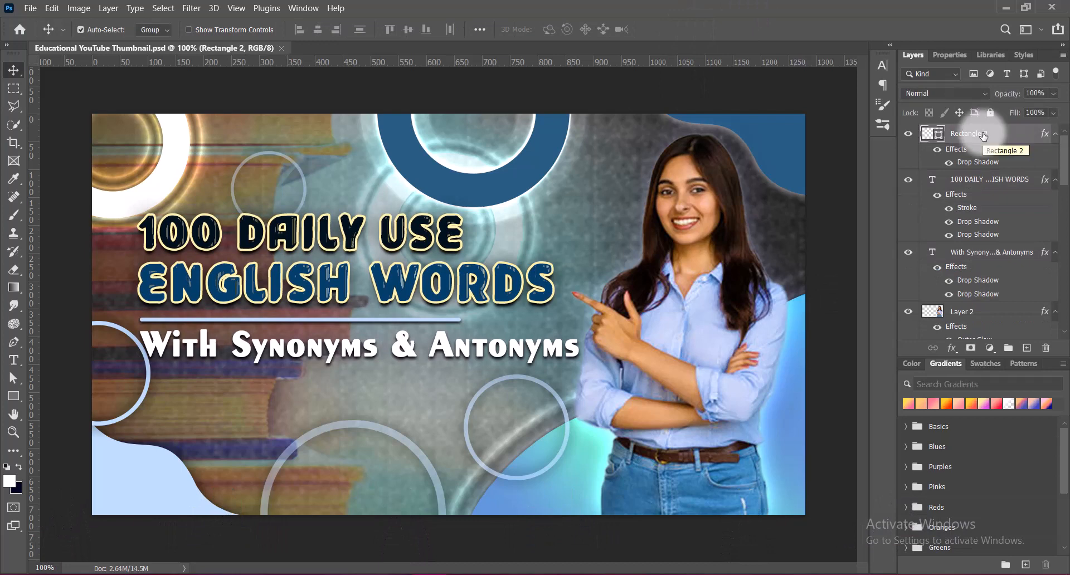
Step: Add a text line reading "Join Our Online Class" in Copperplate Gothic Bold below the subtitle
click(13, 360)
click(312, 397)
click(201, 29)
click(184, 98)
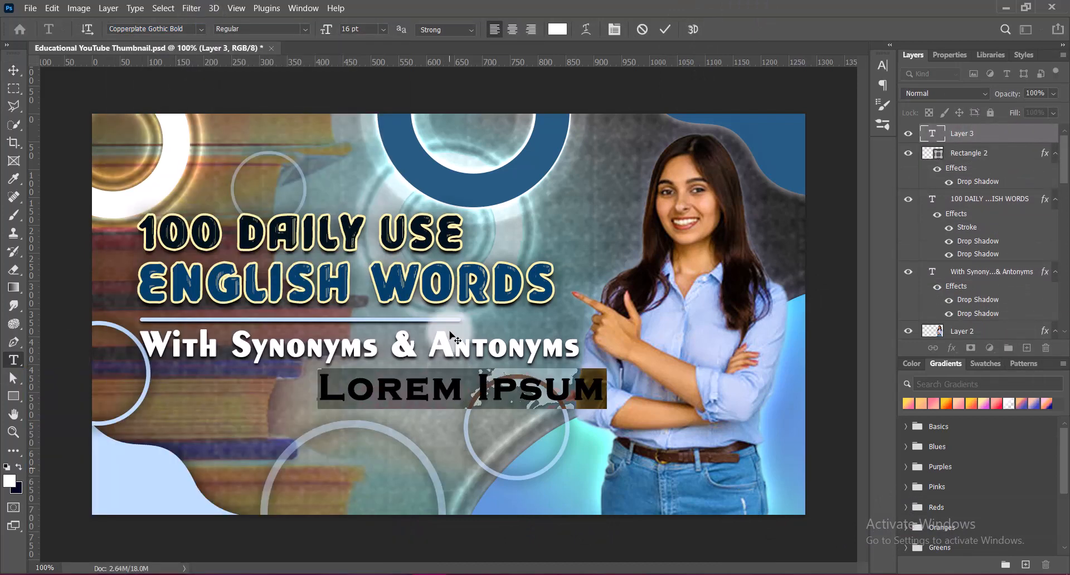
text(Join Our Online Clas)
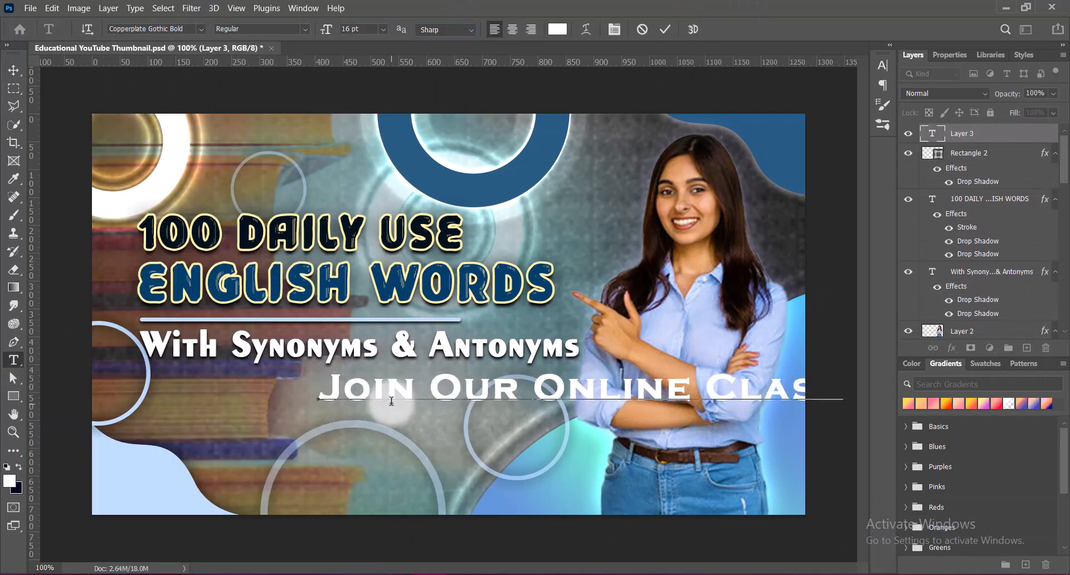
Step: Format the "Join Our Online Class" line at 9 pt with Crisp anti-aliasing and 200 tracking
key(ctrl+a)
click(908, 394)
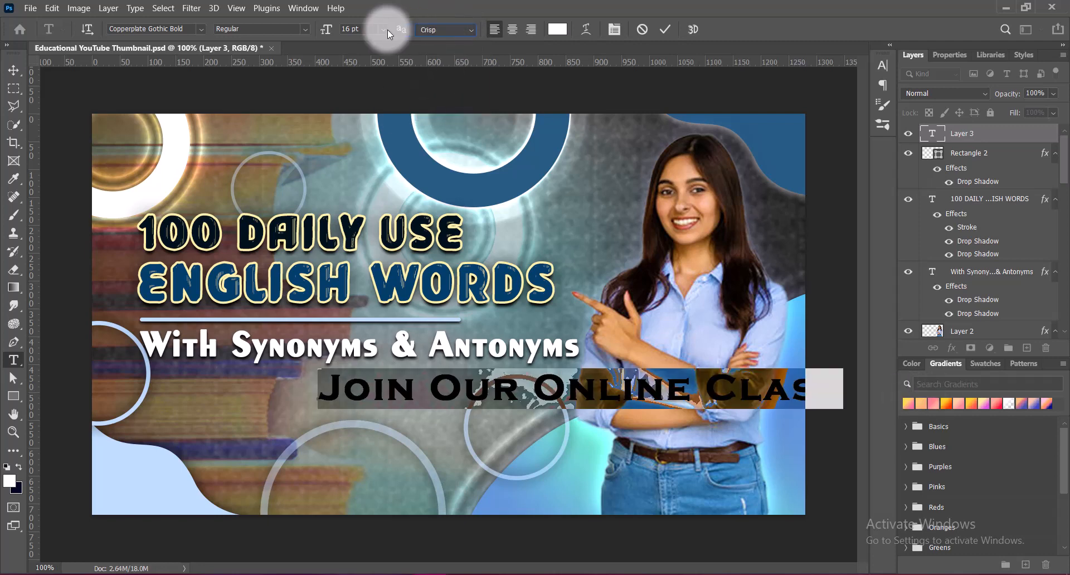
click(384, 29)
click(371, 79)
click(882, 66)
click(861, 106)
click(853, 275)
click(882, 65)
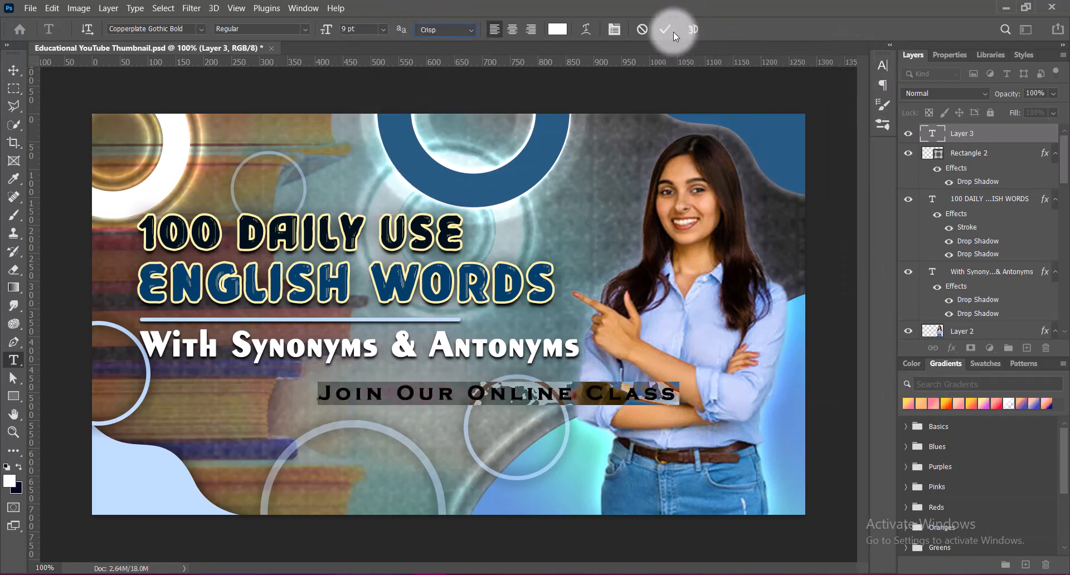
click(673, 32)
Step: Place the "Join Our Online Class" line beneath the subtitle, with its tracking set to 300 and size to 8 pt
drag(390, 393, 262, 383)
click(882, 66)
click(823, 107)
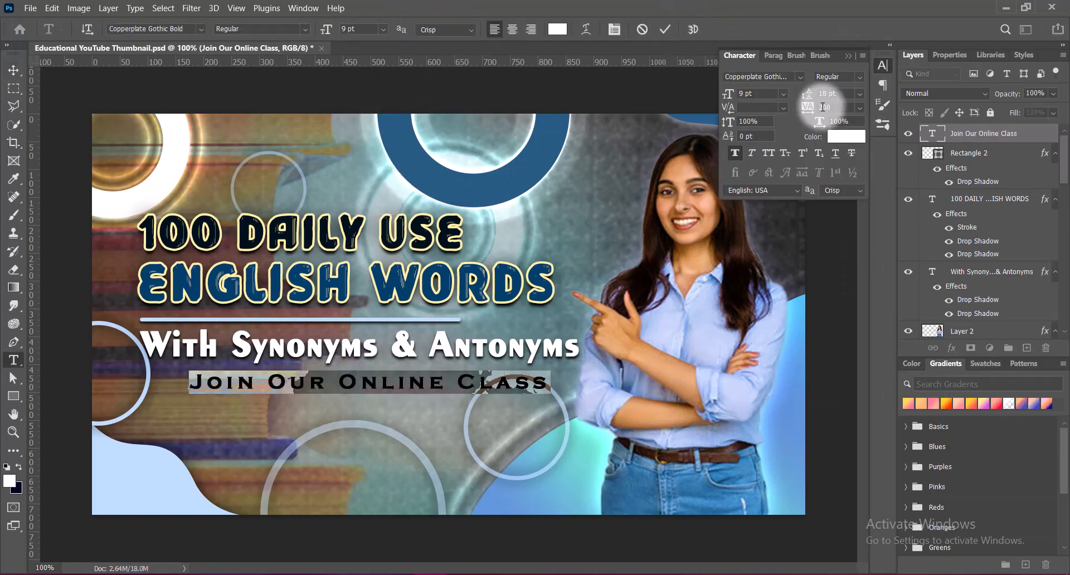
click(807, 107)
text(300)
click(383, 30)
click(370, 67)
click(476, 88)
key(v)
drag(431, 388, 434, 385)
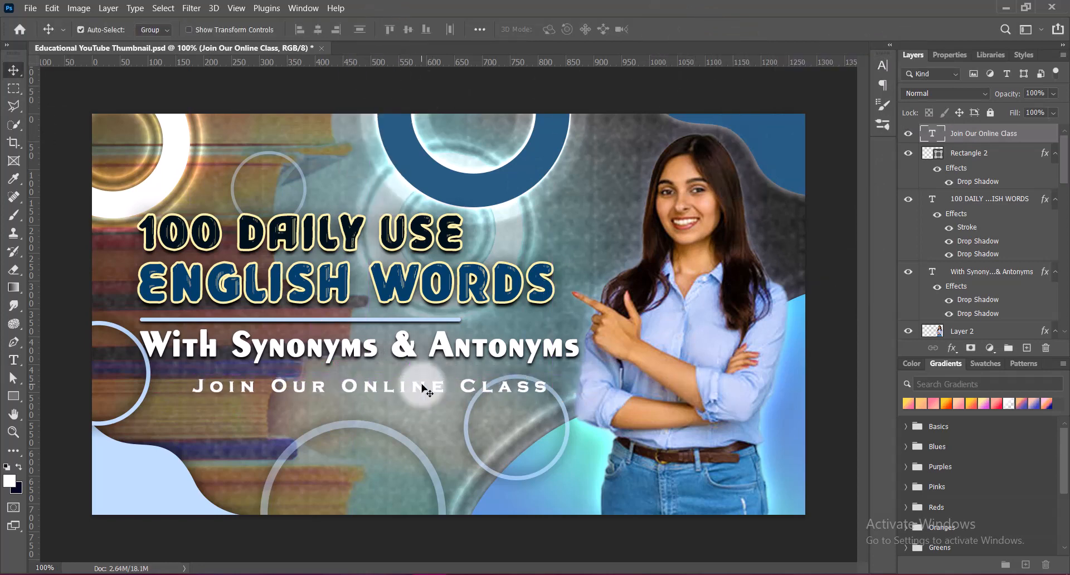
Step: Add a Drop Shadow to the "Join Our Online Class" line
double_click(932, 133)
click(548, 275)
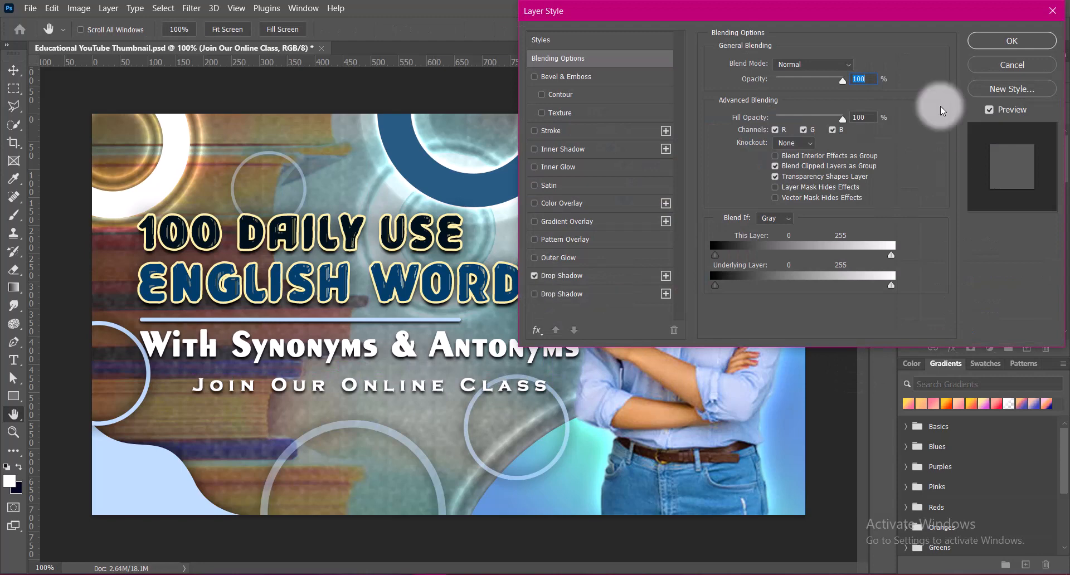
click(947, 61)
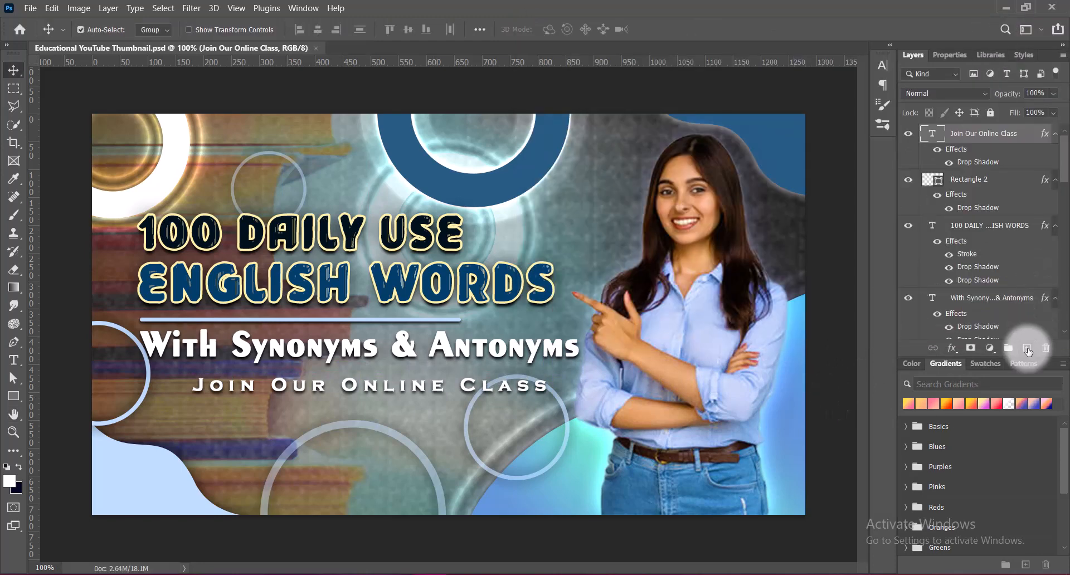
Step: On a new layer, draw a white rectangle about 225 x 59 px near the canvas bottom and round its corners to 29.5 px
click(1026, 347)
click(14, 396)
click(77, 395)
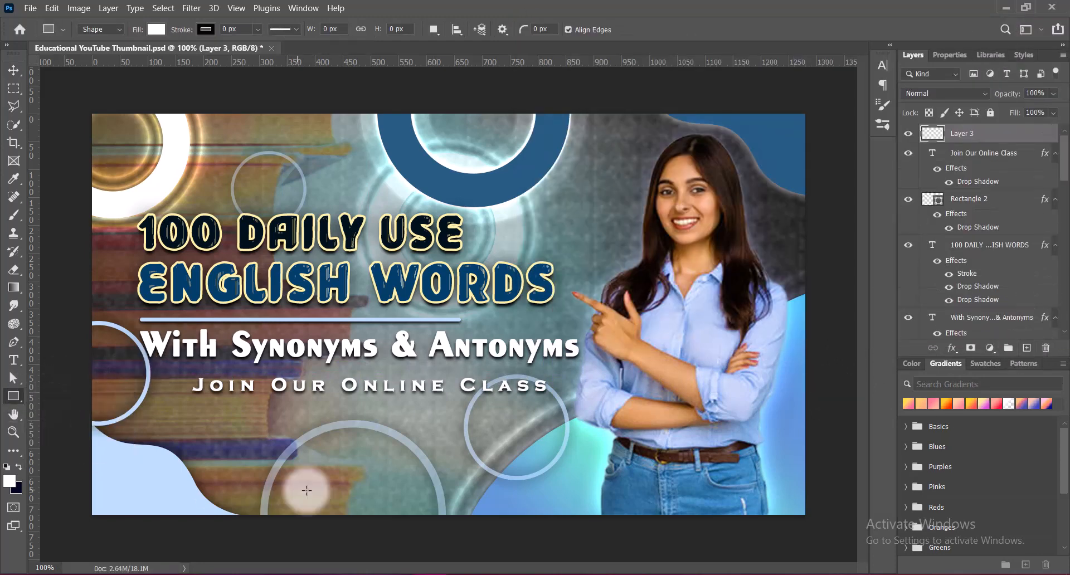
drag(300, 458, 425, 490)
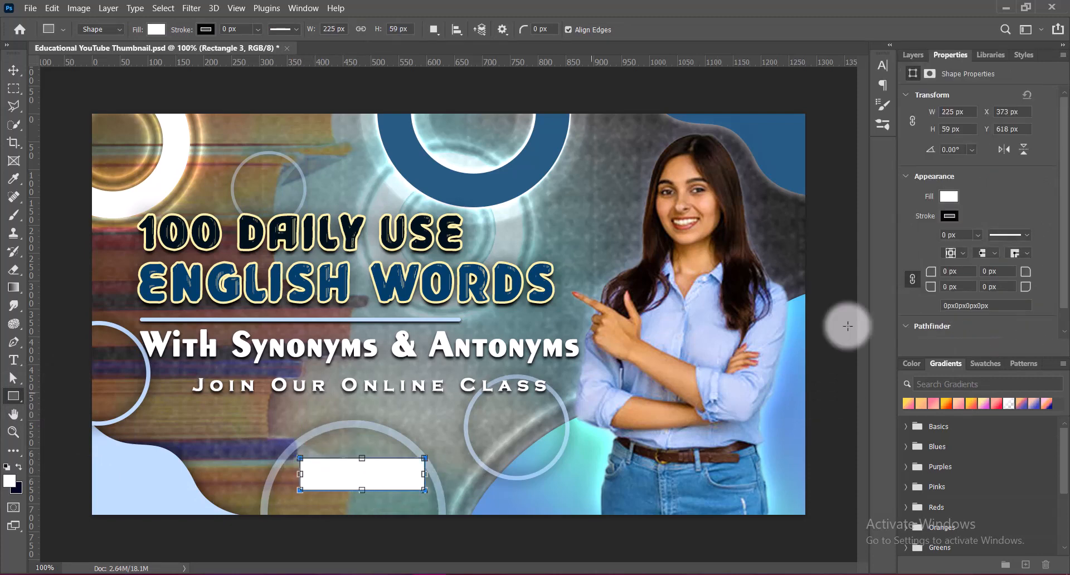
click(947, 271)
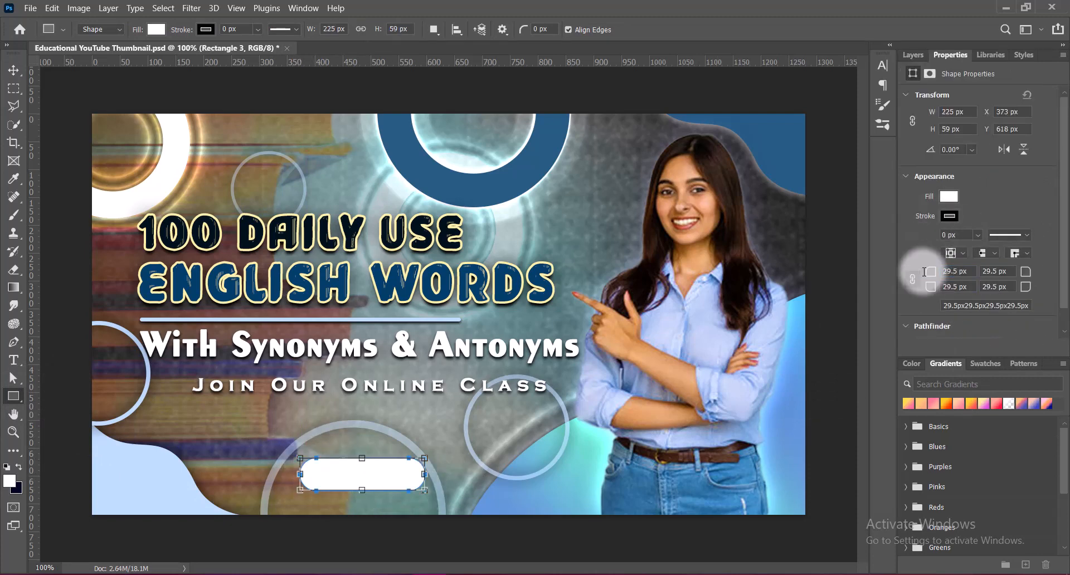
Step: Move the rounded rectangle to X 356 px, reduce its height to 48 px and lower it about 16 px
click(13, 70)
drag(375, 478, 353, 485)
key(ctrl+t)
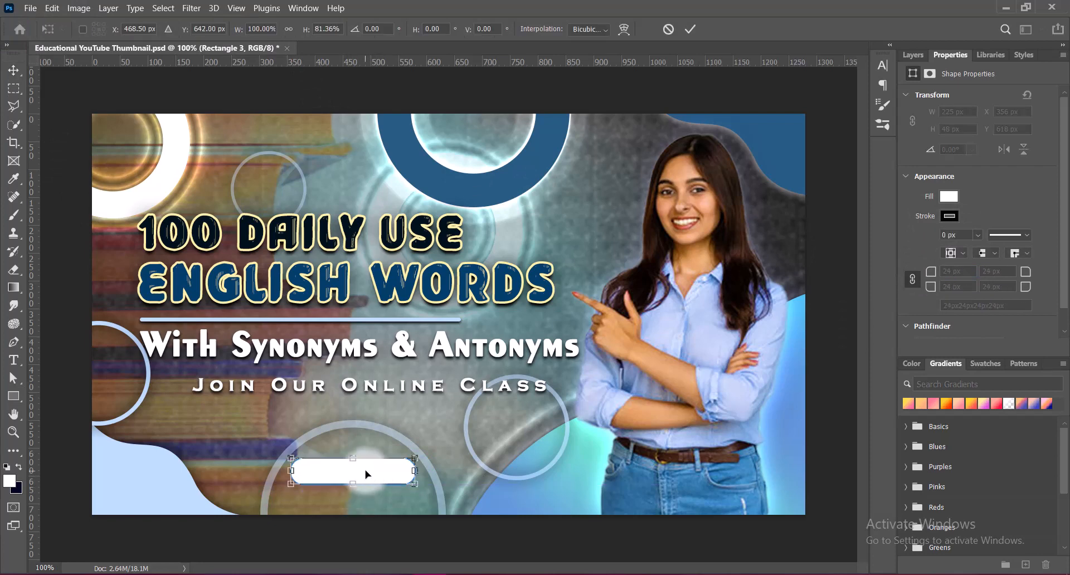
key(Return)
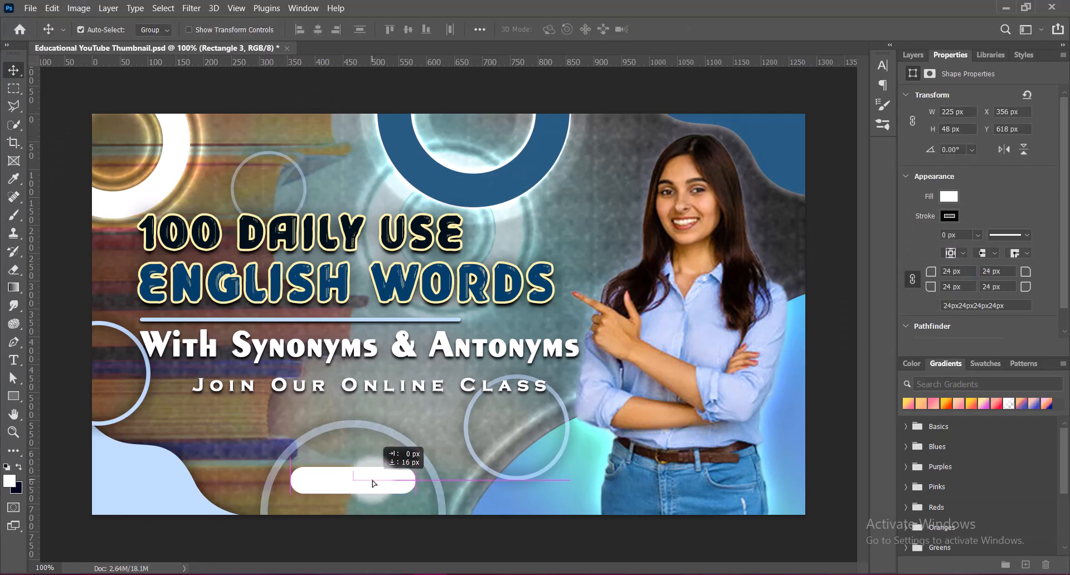
Step: Recolour the rounded rectangle to #275b83, sampled from the dark blue ring above the heading
click(913, 55)
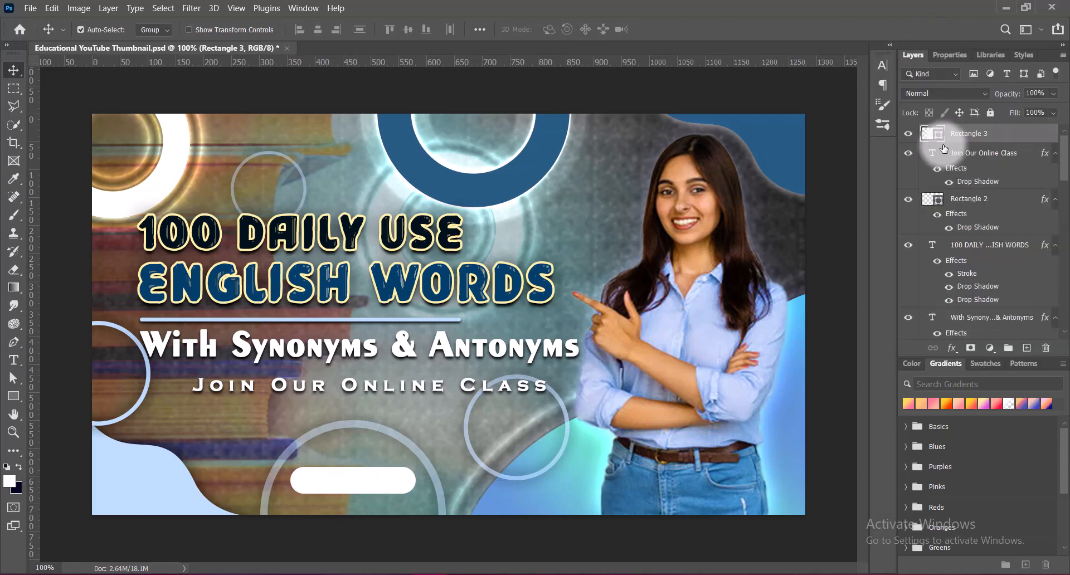
double_click(927, 135)
click(485, 187)
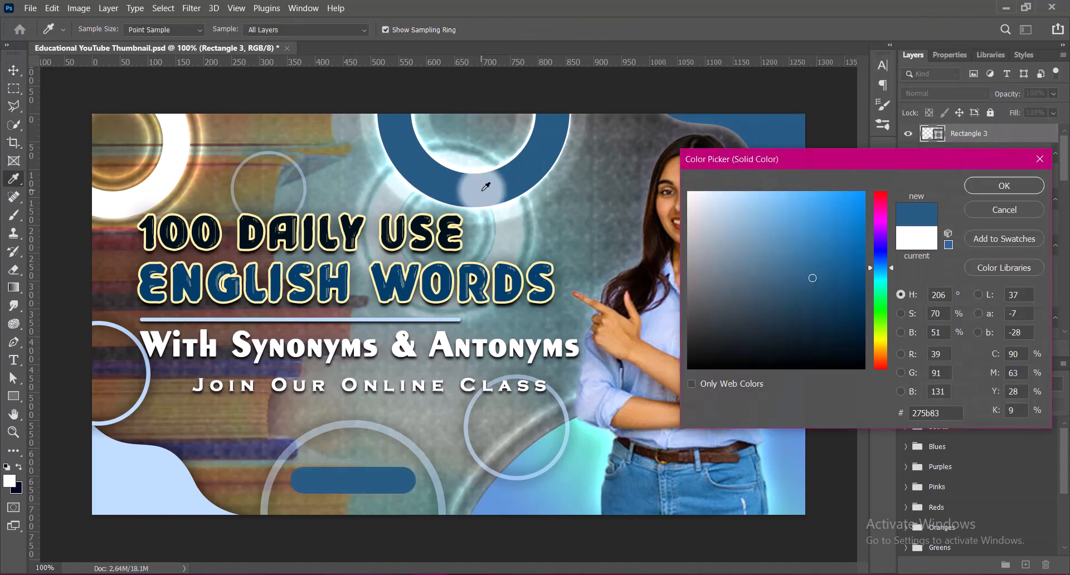
click(1004, 188)
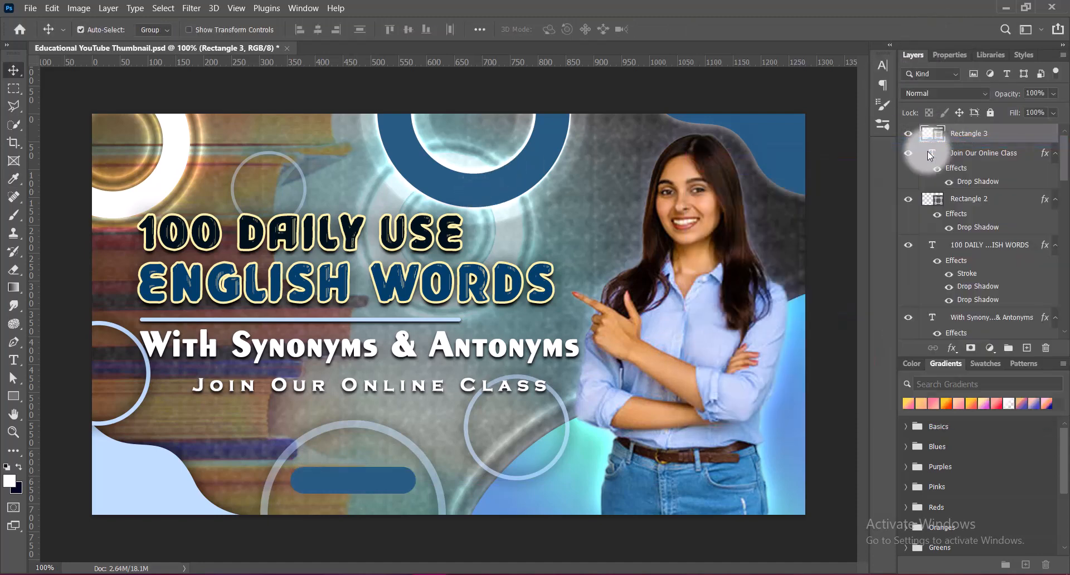
Step: Add an Outer Glow to the blue rounded pill with 100% opacity and a size of 12 px
double_click(928, 151)
click(534, 258)
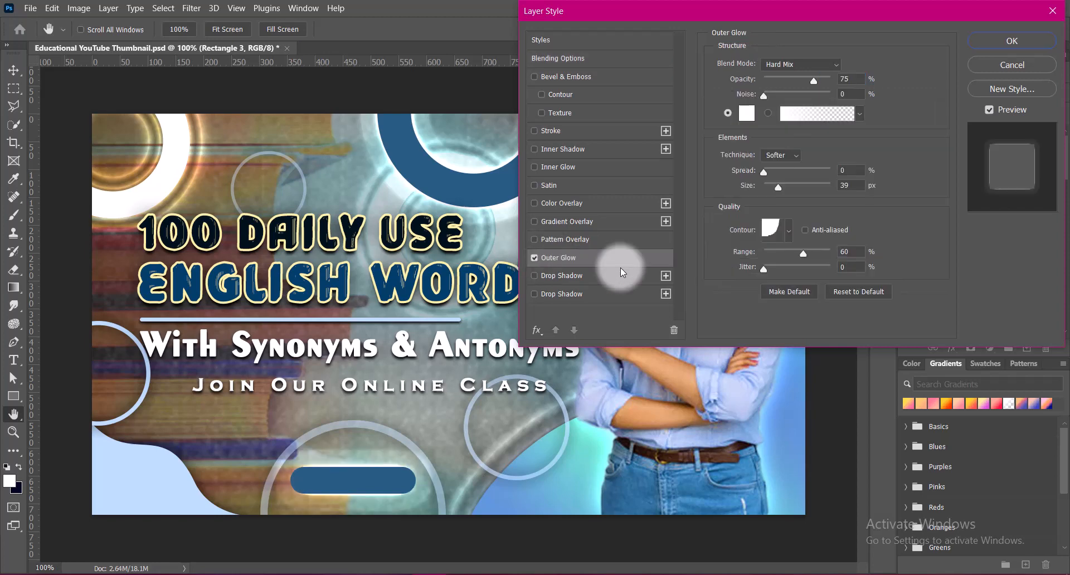
click(857, 82)
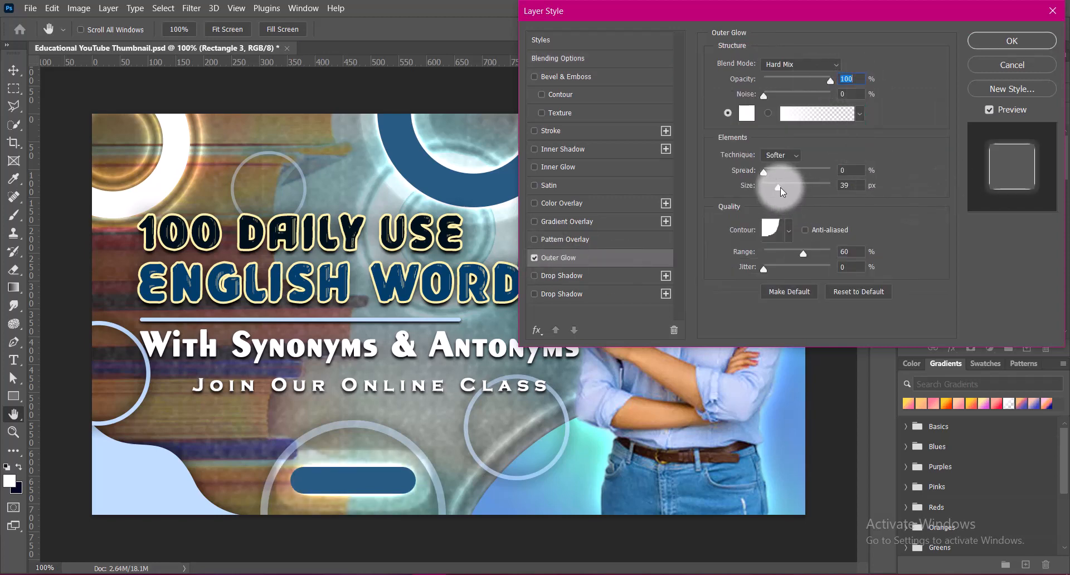
drag(780, 188, 764, 191)
click(770, 191)
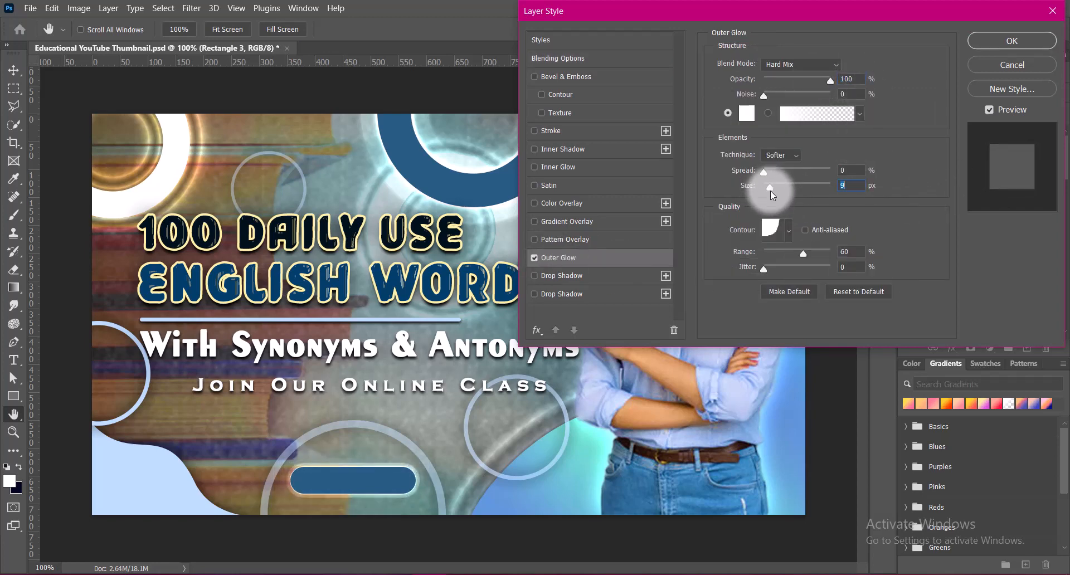
click(846, 186)
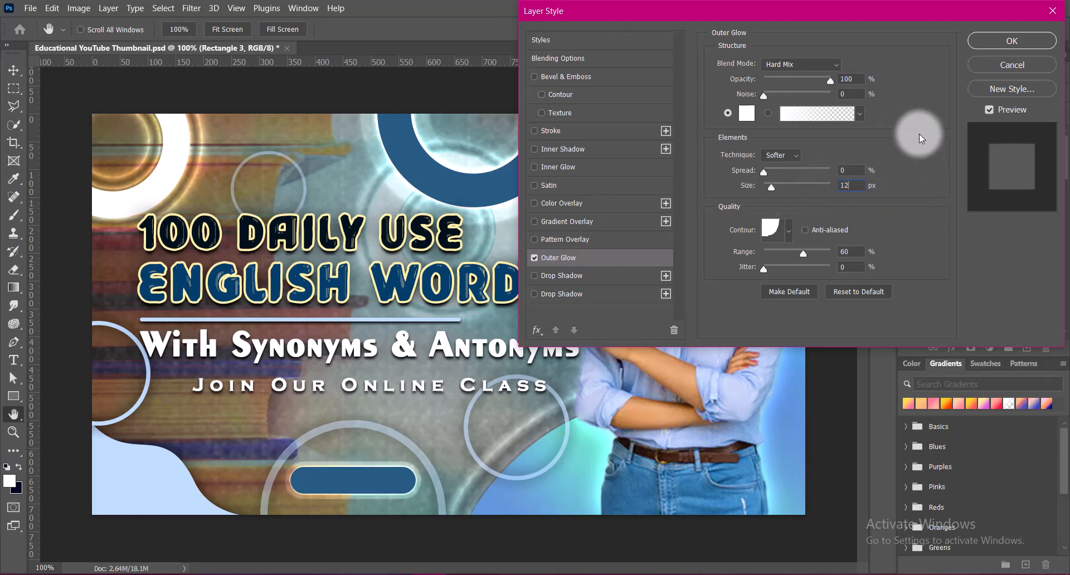
Step: Add the dark navy Drop Shadow to the blue pill with a size of 12 px and apply the layer style
click(534, 294)
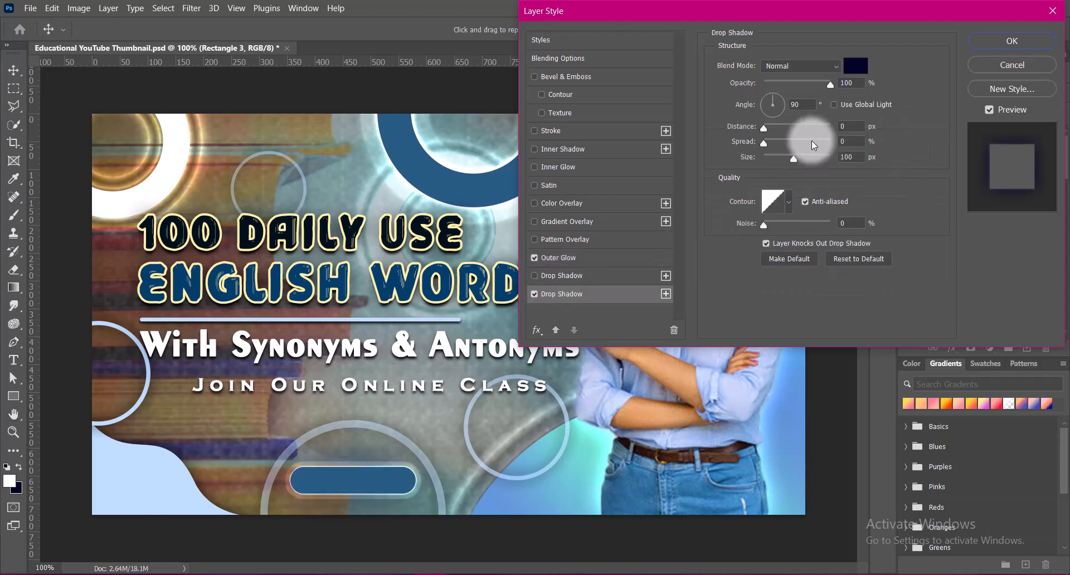
drag(795, 159, 772, 162)
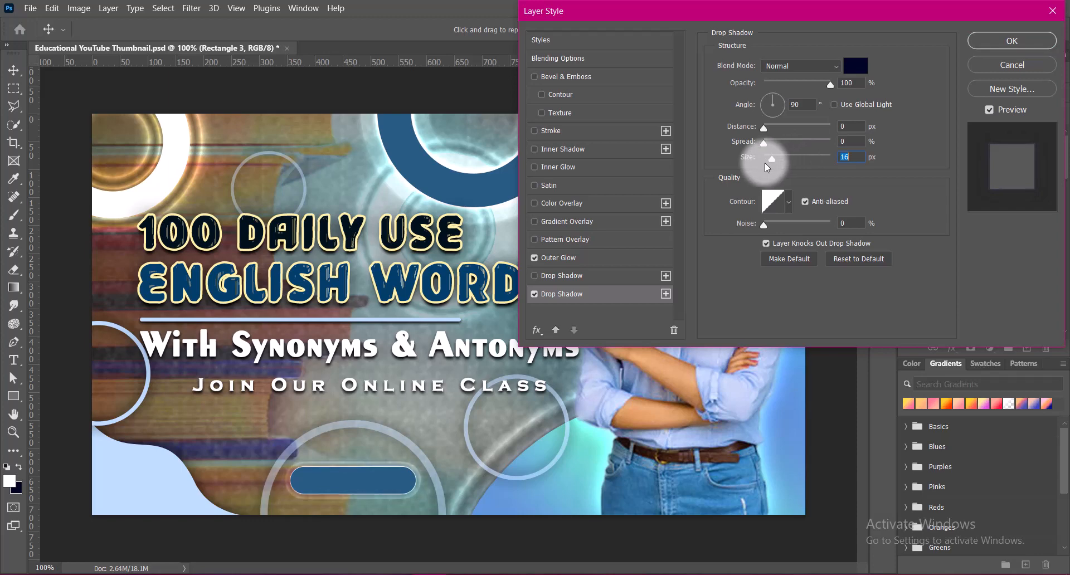
double_click(844, 157)
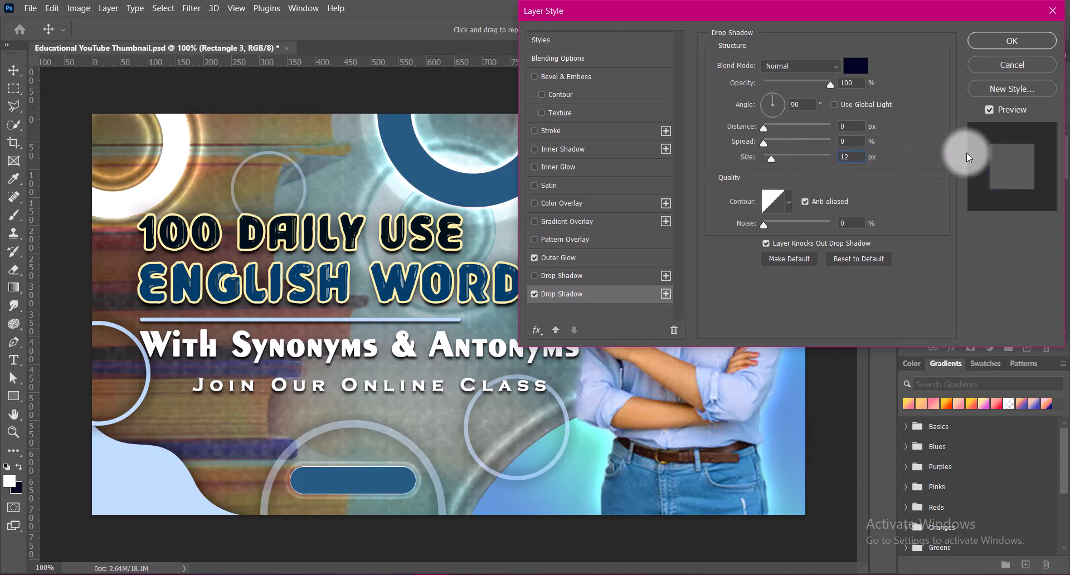
text(12)
click(1013, 41)
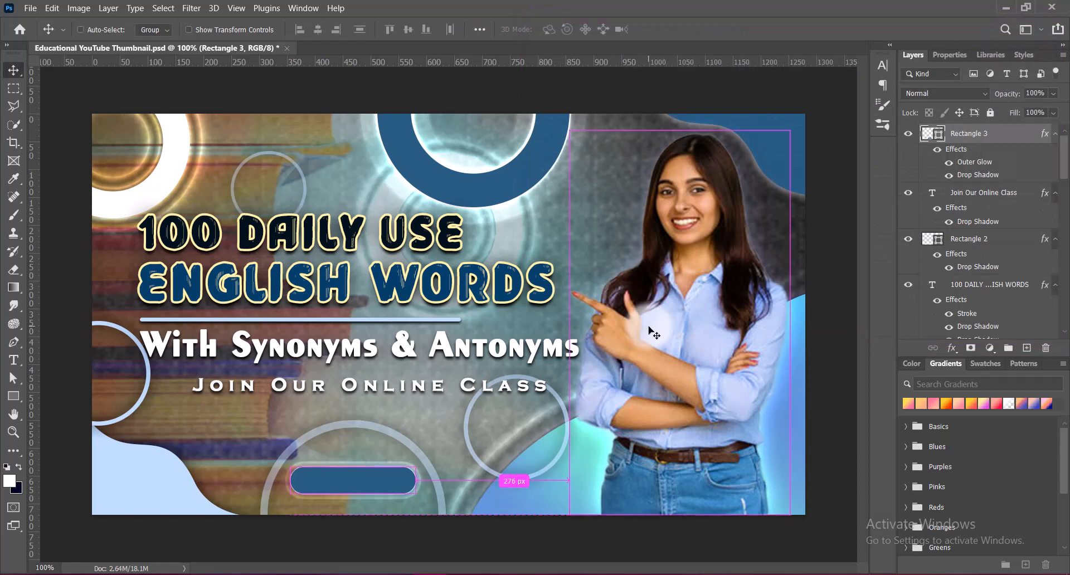
Step: On a new layer, start a text line inside the blue pill and set its tracking to 0
click(1027, 348)
click(12, 361)
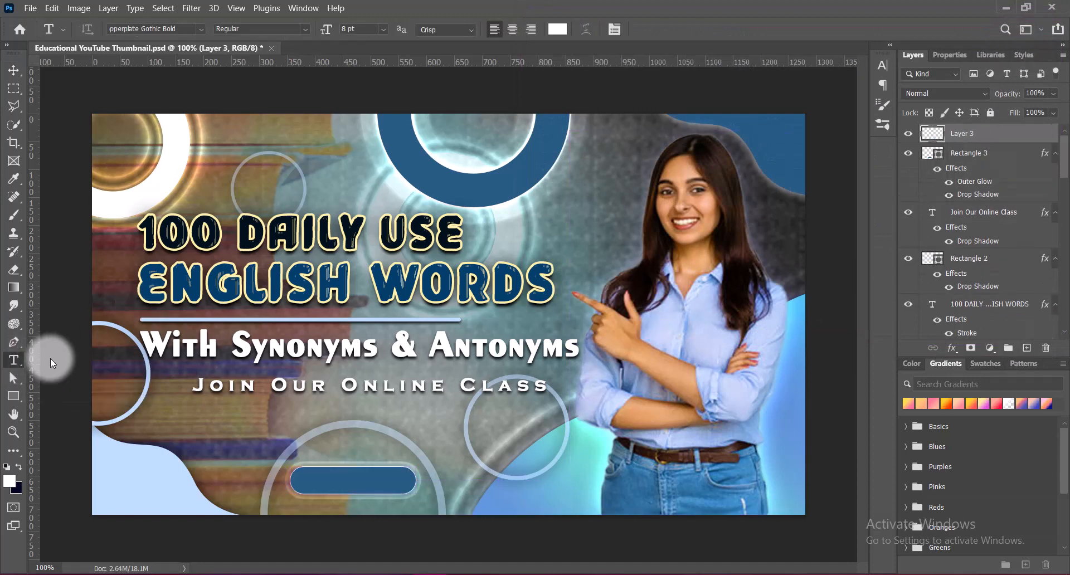
click(309, 483)
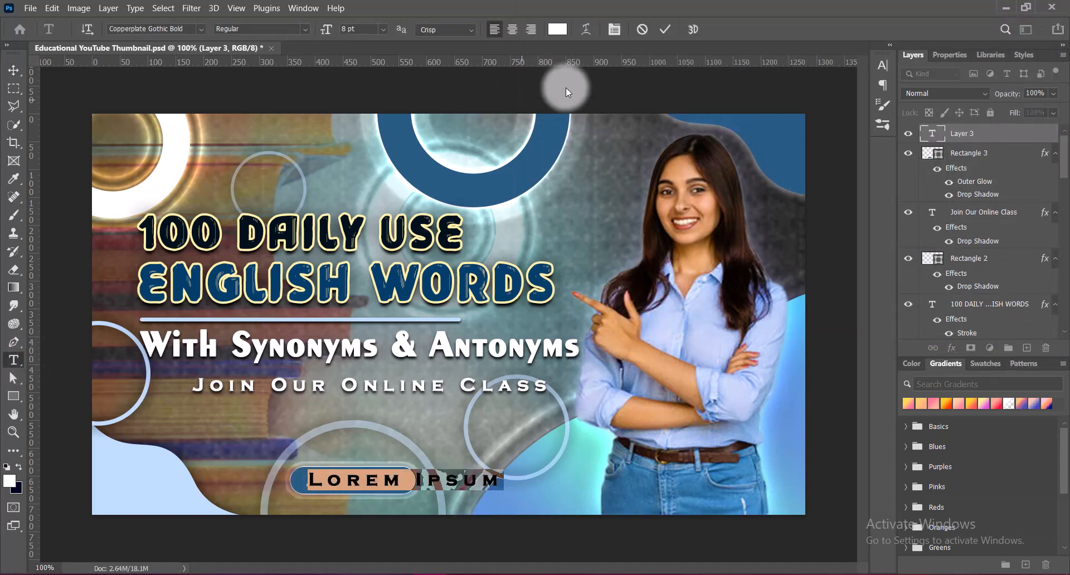
click(883, 65)
click(860, 93)
click(830, 191)
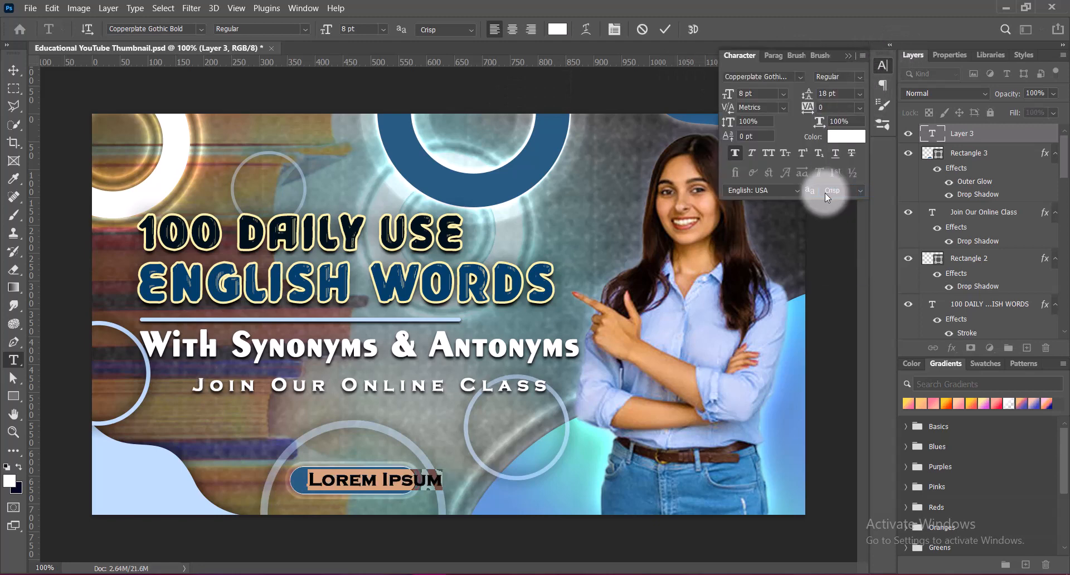
Step: Set the pill text to the Maleantes Tres-d font with Smooth anti-aliasing and enter SUBSCRIBE NOW
click(200, 29)
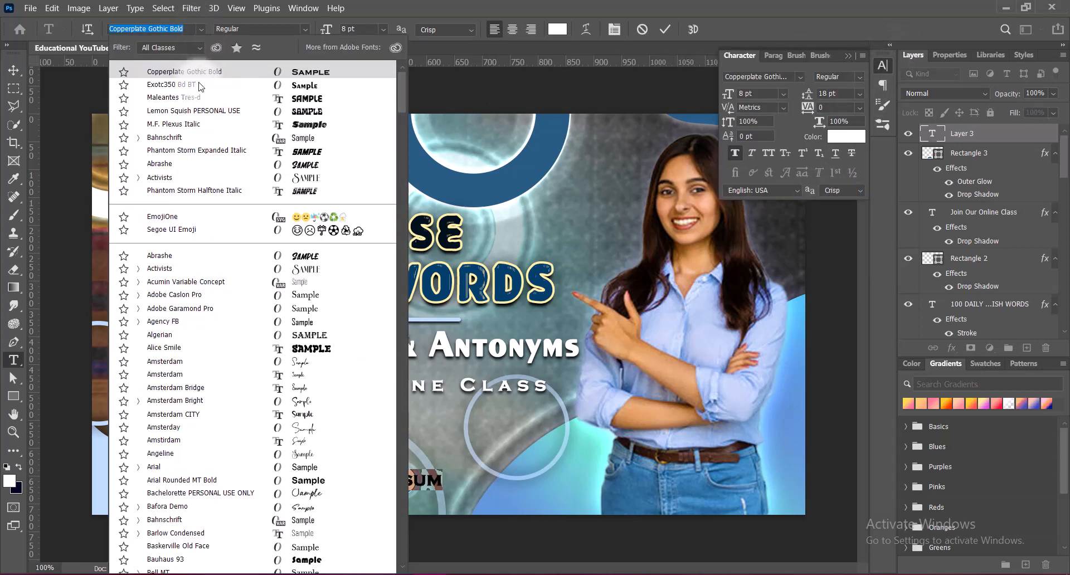
click(189, 98)
click(446, 30)
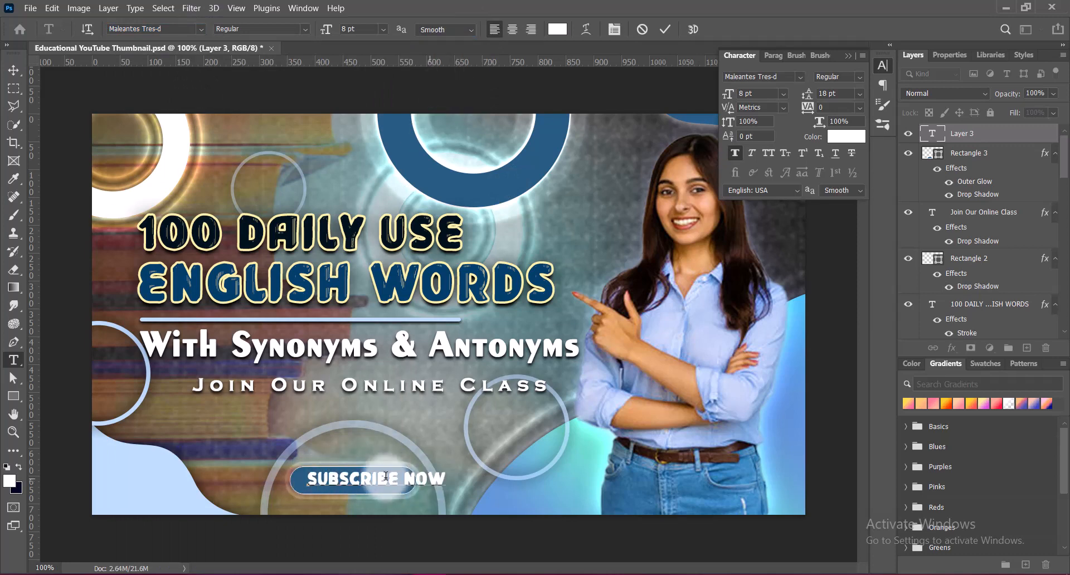
Step: Set the SUBSCRIBE NOW text to 6 pt and centre it on the blue pill
drag(308, 479, 444, 480)
click(383, 29)
click(360, 40)
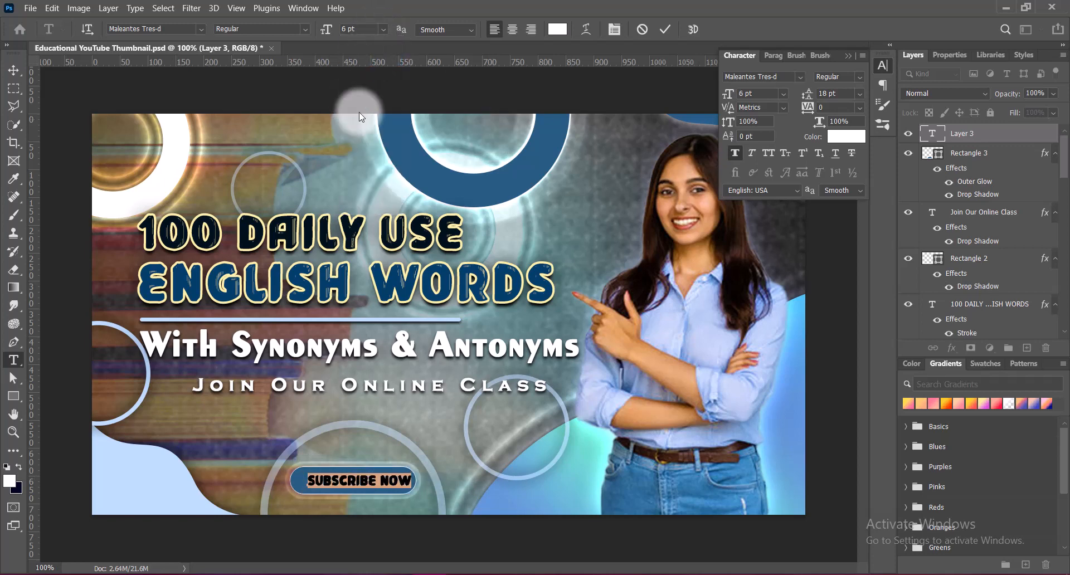
click(708, 46)
click(664, 32)
key(v)
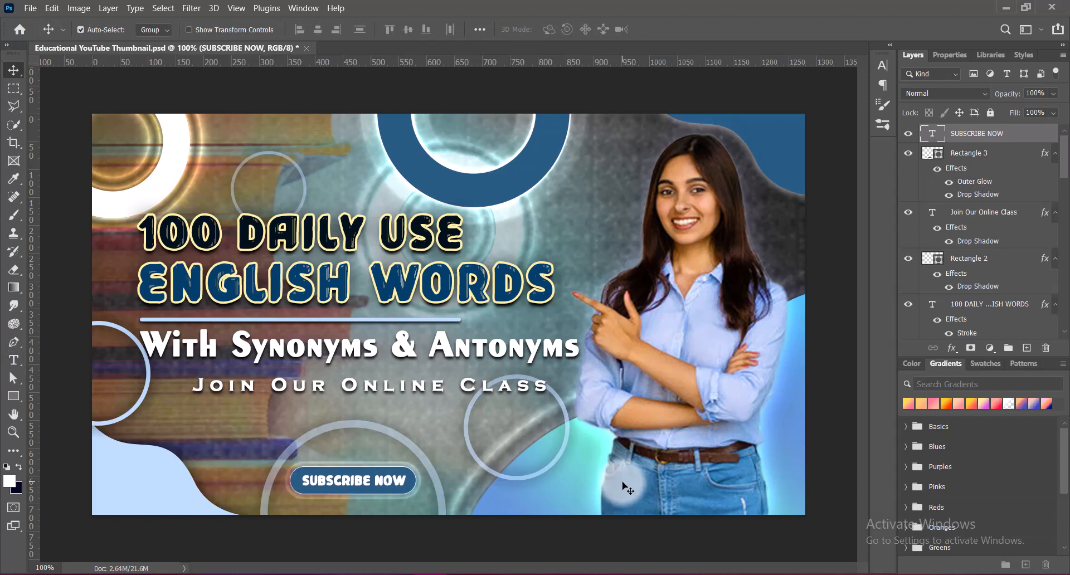
Step: Add a black Drop Shadow to the SUBSCRIBE NOW text with 75% opacity and a size of 3 px
right_click(934, 134)
click(925, 119)
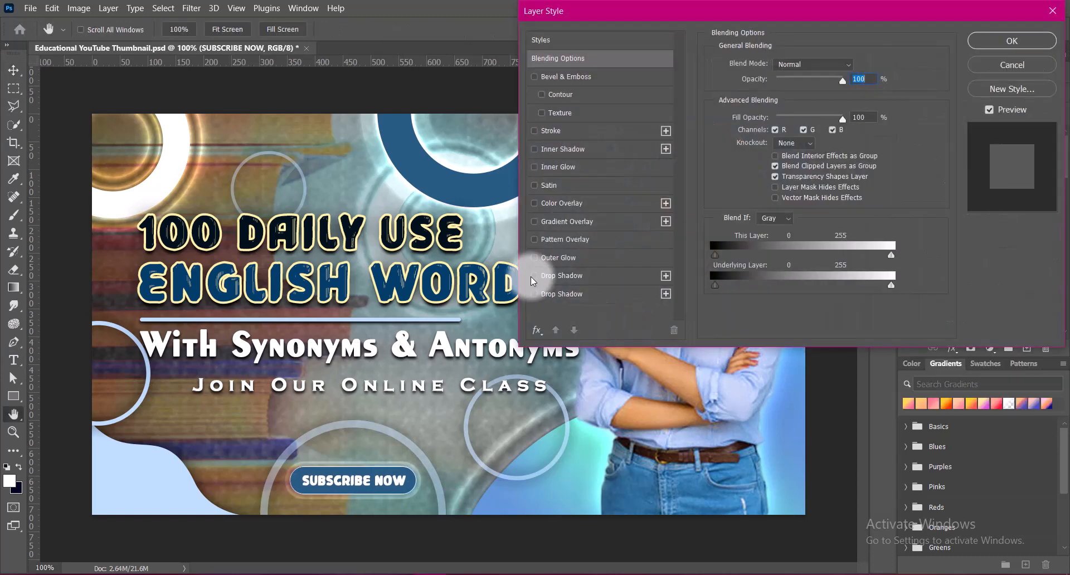
click(534, 276)
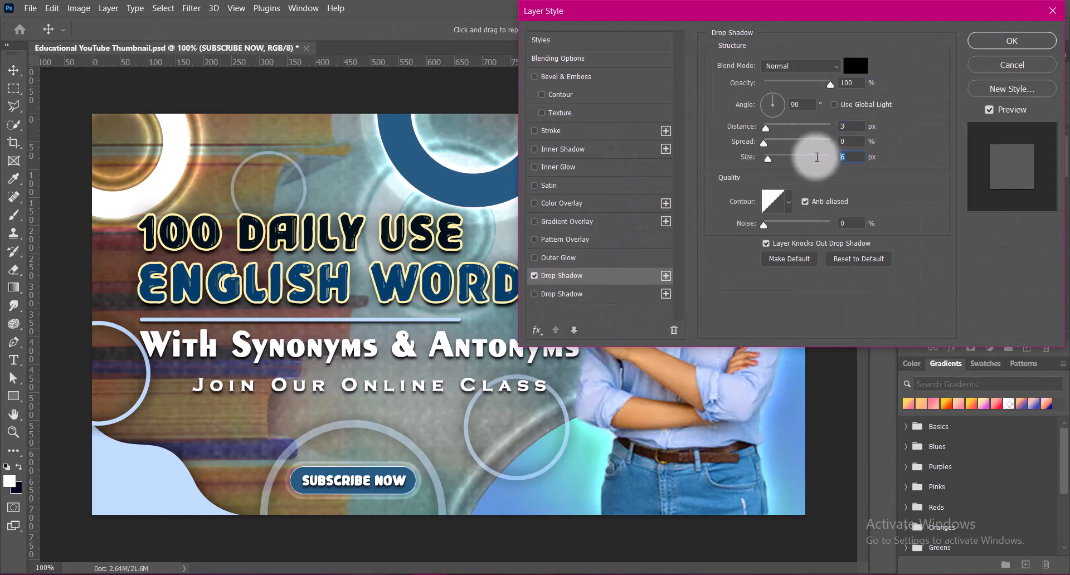
click(822, 85)
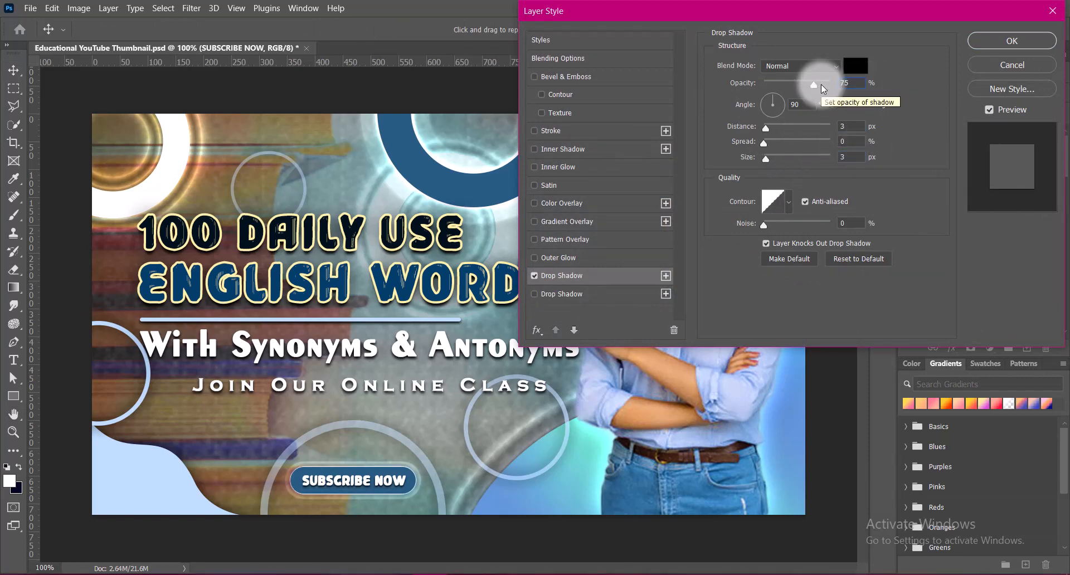
click(1011, 42)
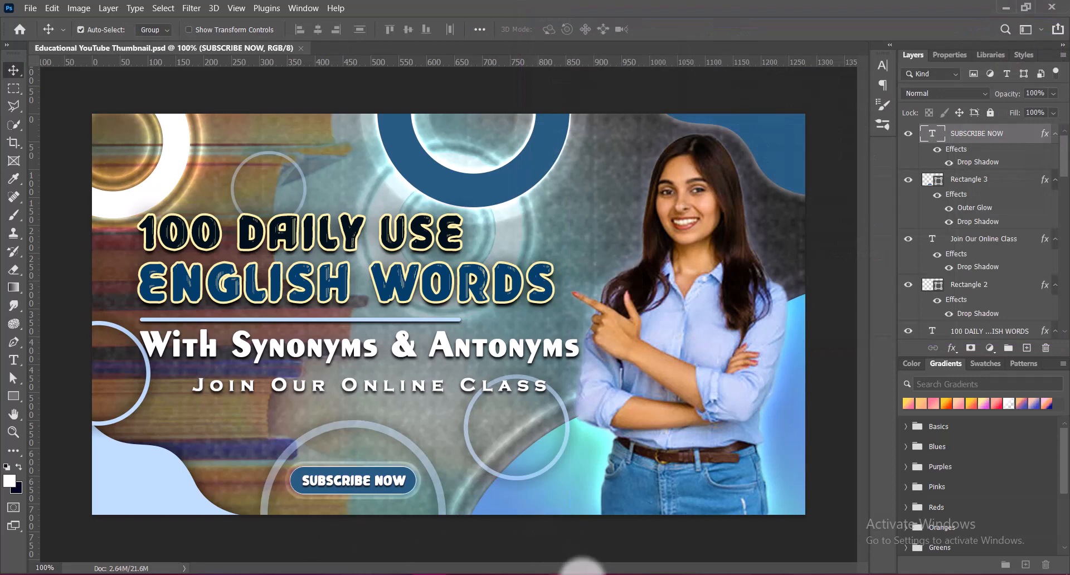
Step: Nudge the blue pill and its SUBSCRIBE NOW text together slightly upward
shift+click(393, 487)
key(Up)
key(Up)
key(Up)
key(Up)
key(Up)
key(Up)
key(Up)
key(Up)
key(Up)
key(Up)
key(Up)
key(Up)
key(Up)
key(Up)
key(Up)
key(Up)
key(Up)
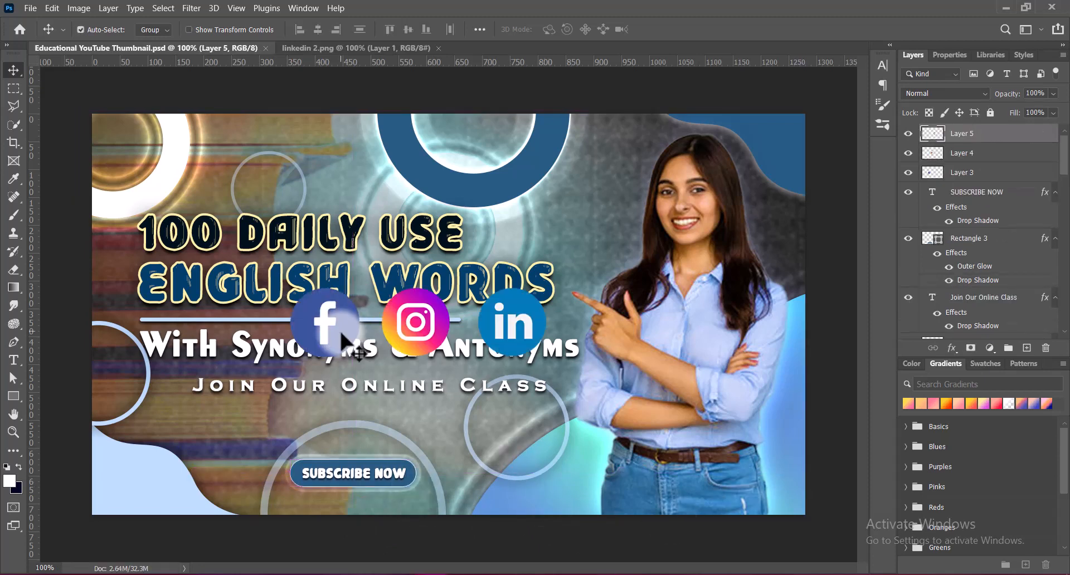
Step: Move the Instagram and LinkedIn icons closer to the Facebook icon in an evenly spaced row, and close linkedin 2.png
click(342, 337)
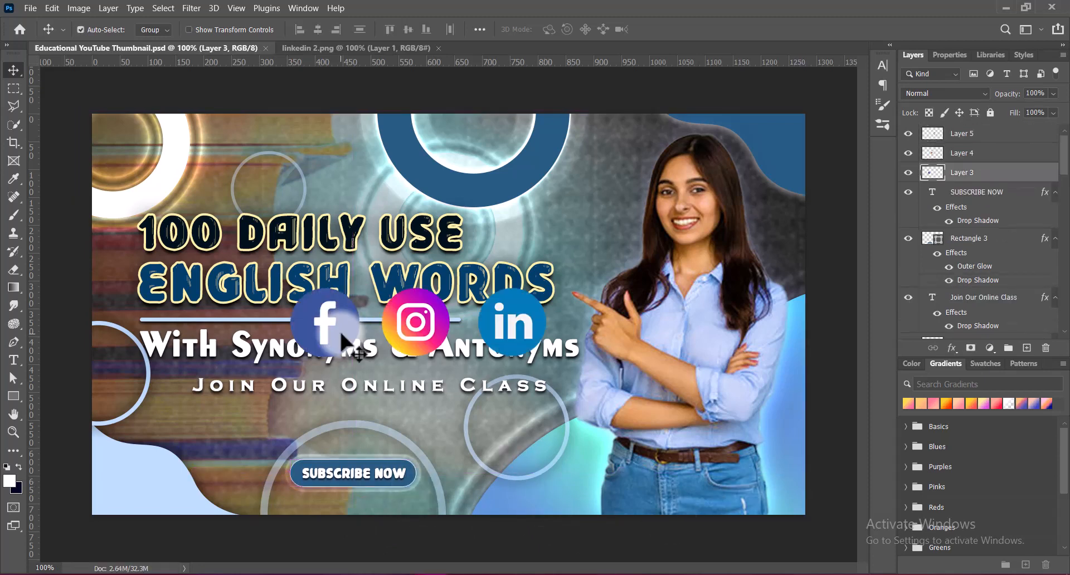
drag(415, 330, 405, 330)
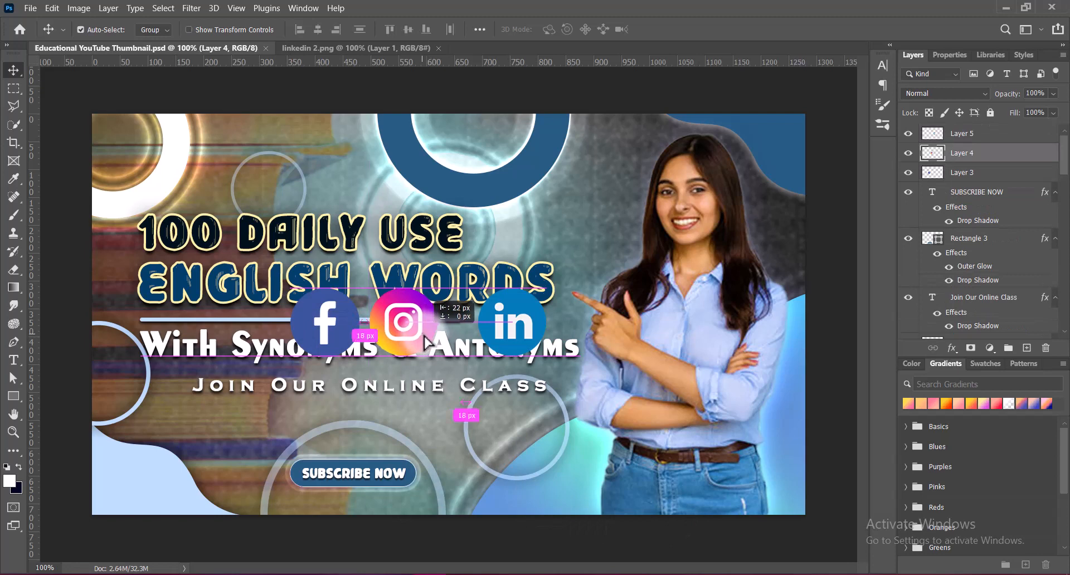
click(532, 340)
drag(530, 335, 506, 333)
click(424, 48)
click(444, 48)
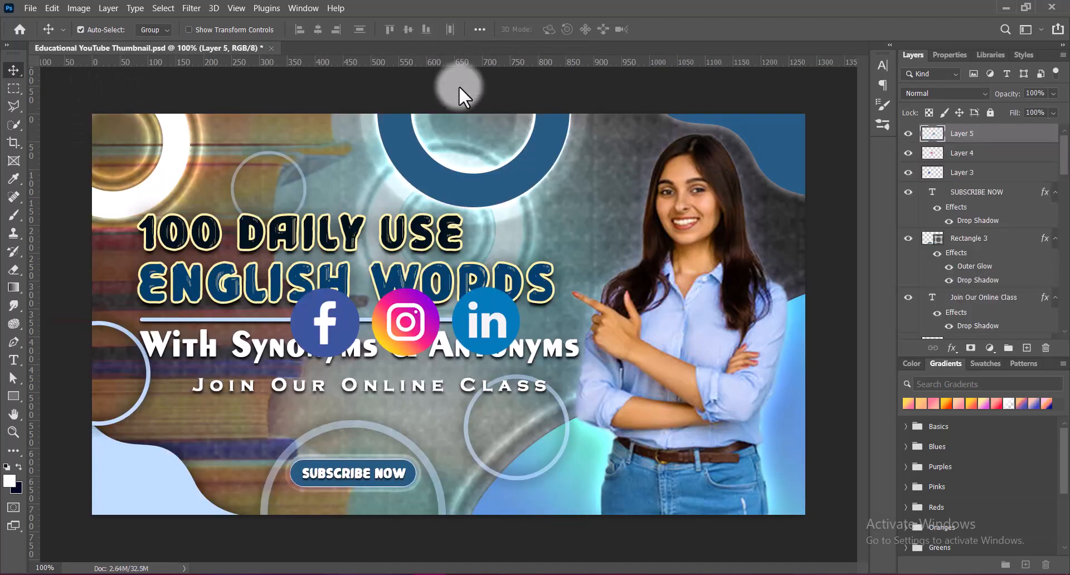
Step: Raise the LinkedIn icon's vibrance to +100
click(79, 8)
mouse_move(100, 40)
click(234, 96)
drag(812, 124, 925, 108)
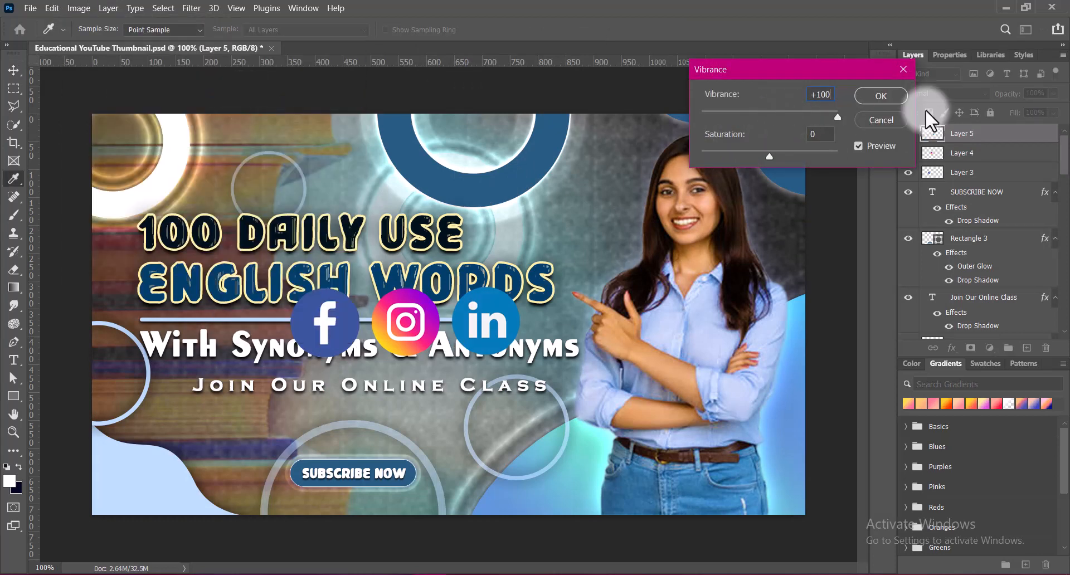
click(887, 94)
Step: Apply a Vibrance adjustment to the Instagram icon to intensify its colours
click(970, 153)
click(79, 9)
mouse_move(100, 41)
click(234, 96)
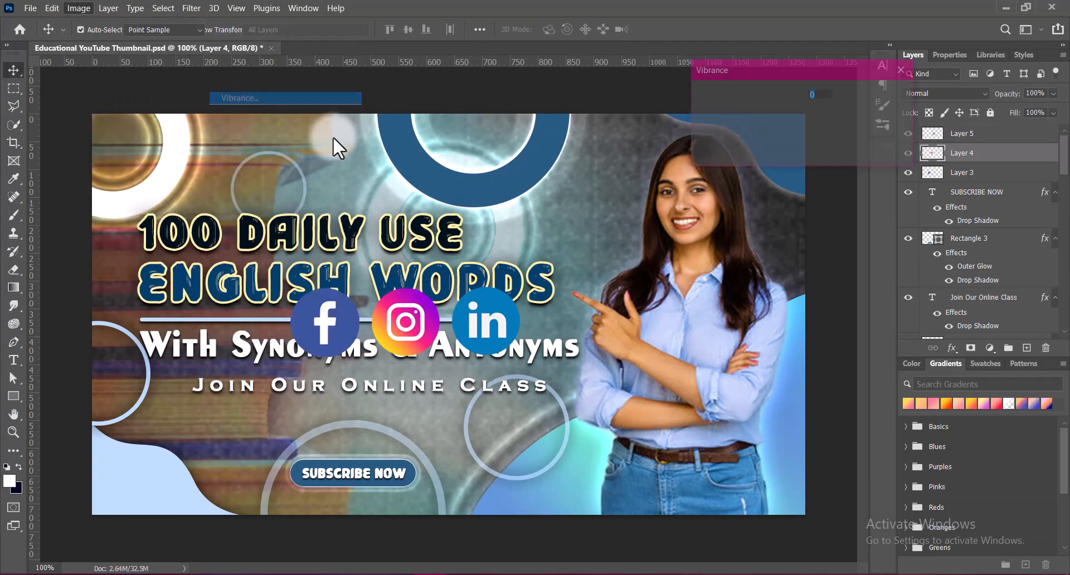
drag(769, 114, 768, 115)
click(875, 102)
Step: Raise the Facebook icon's vibrance to +100
click(970, 173)
click(78, 9)
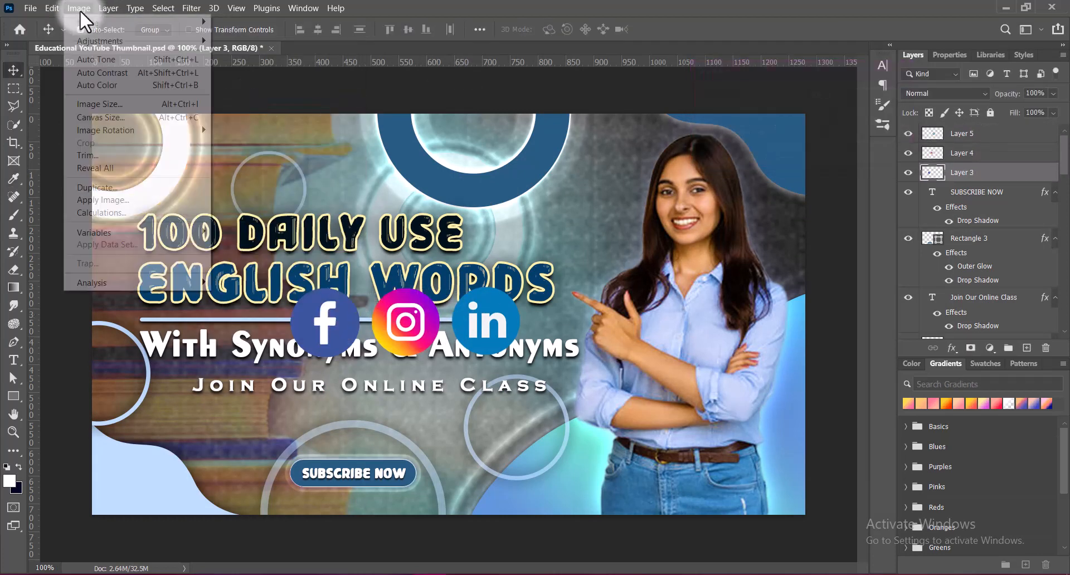
click(279, 96)
click(769, 115)
drag(768, 117, 845, 114)
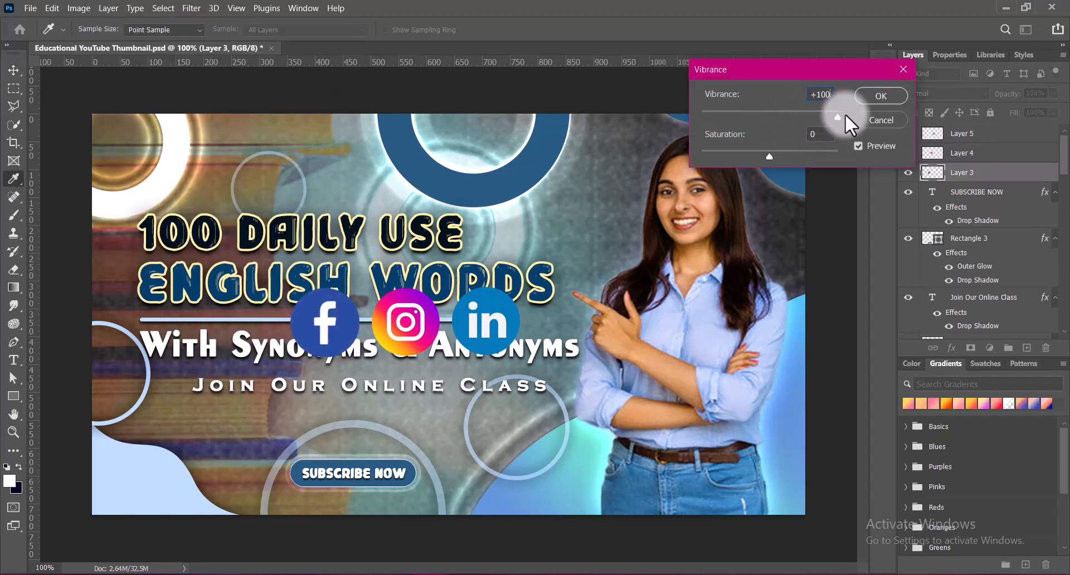
click(899, 95)
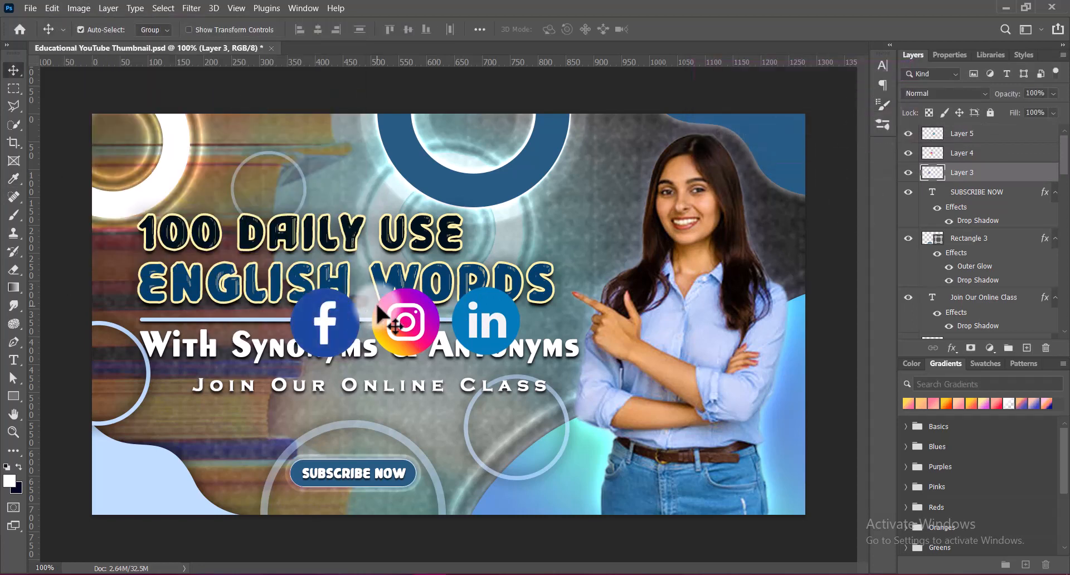
Step: Scale the three social icons together to about 39% and place them on the light blue wave in the canvas's lower-left corner
shift+click(990, 134)
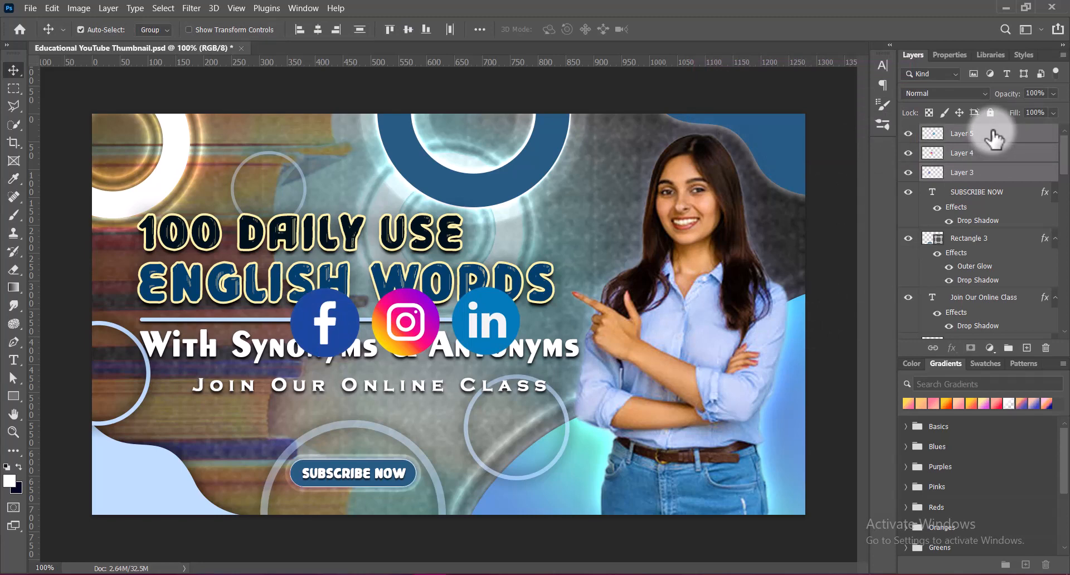
key(ctrl+t)
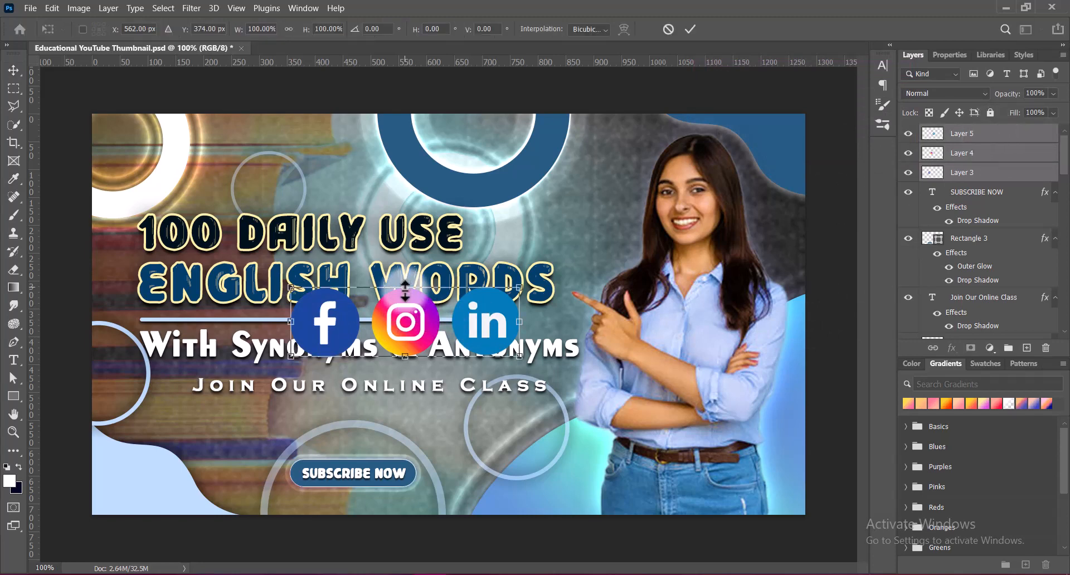
drag(405, 288, 169, 480)
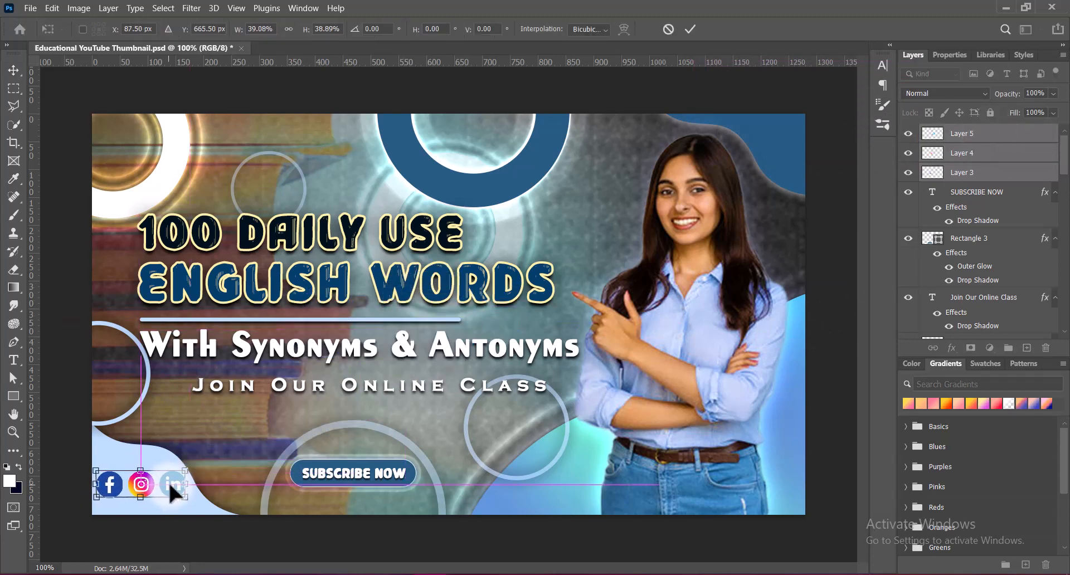
drag(96, 485, 168, 475)
key(Return)
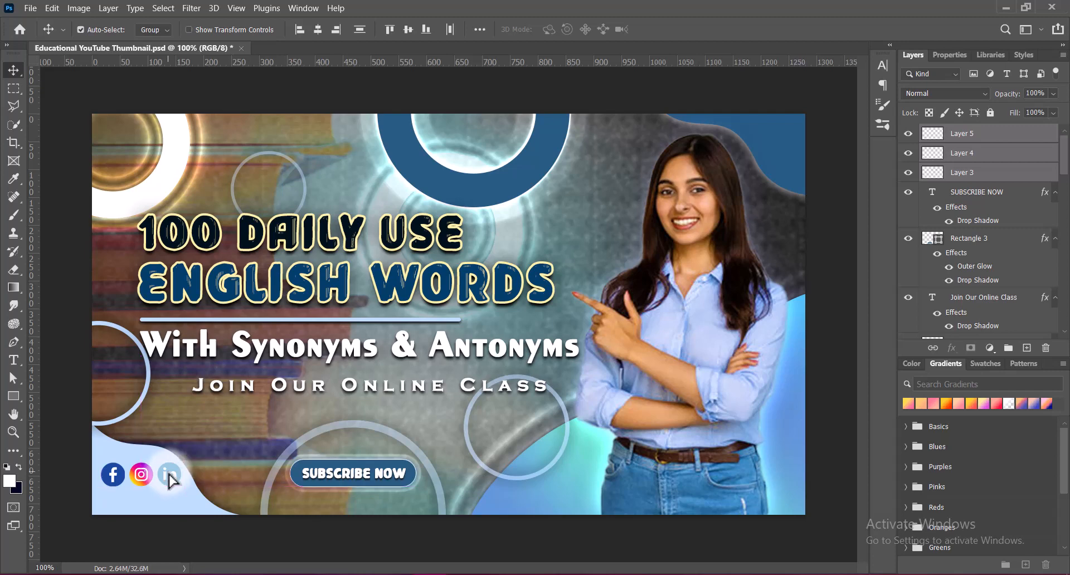
Step: Group the three social icons and add a drop shadow with a size of 6 px to the group
key(ctrl+g)
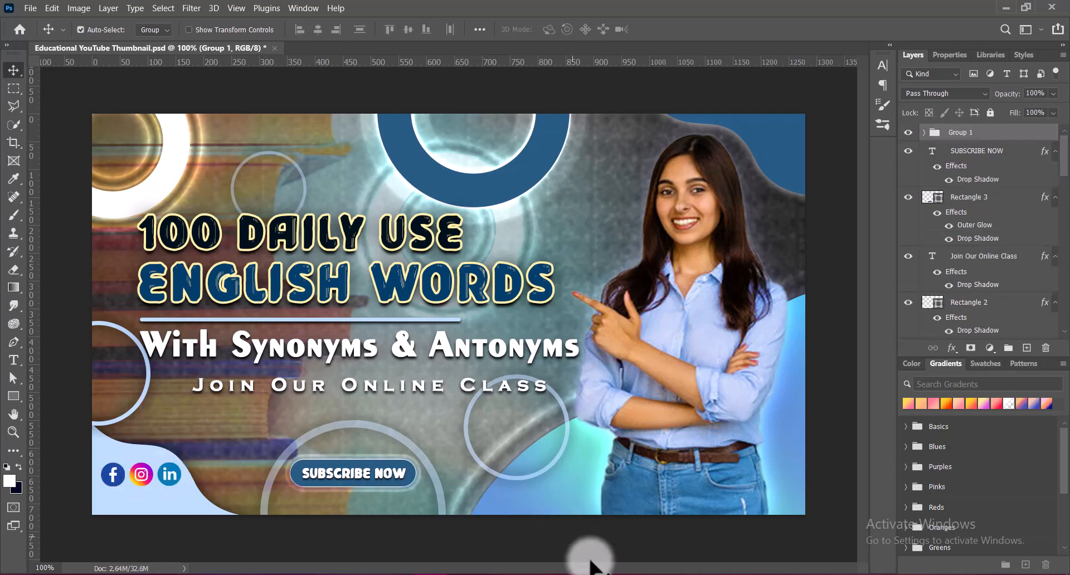
right_click(935, 131)
click(929, 138)
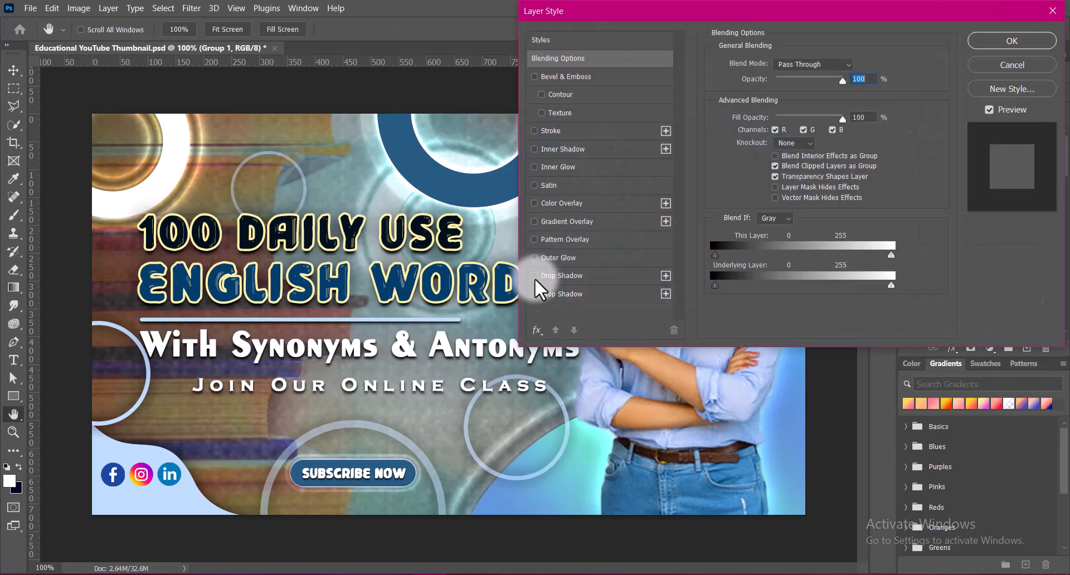
click(553, 274)
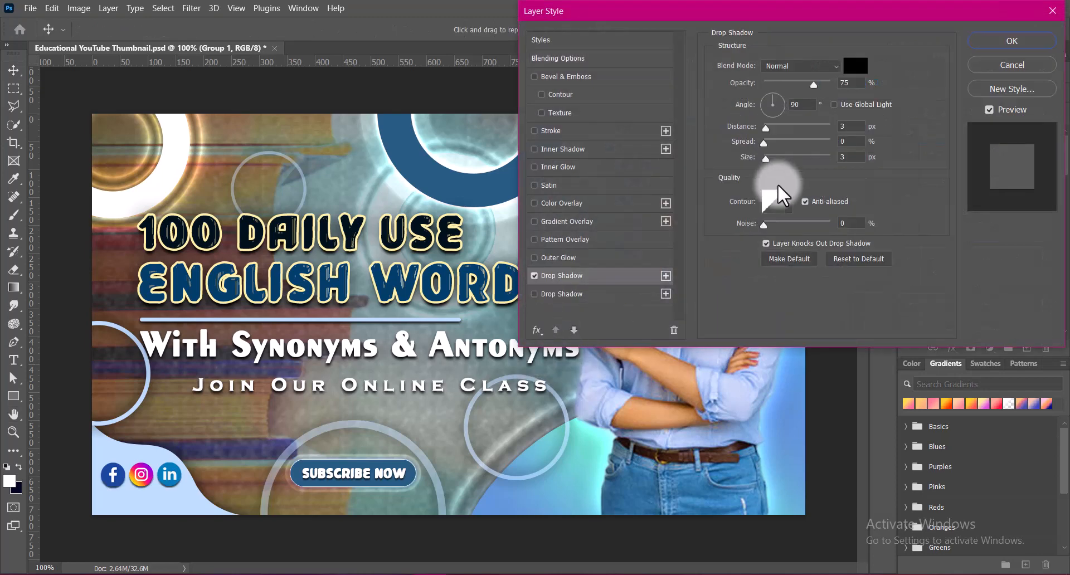
click(841, 157)
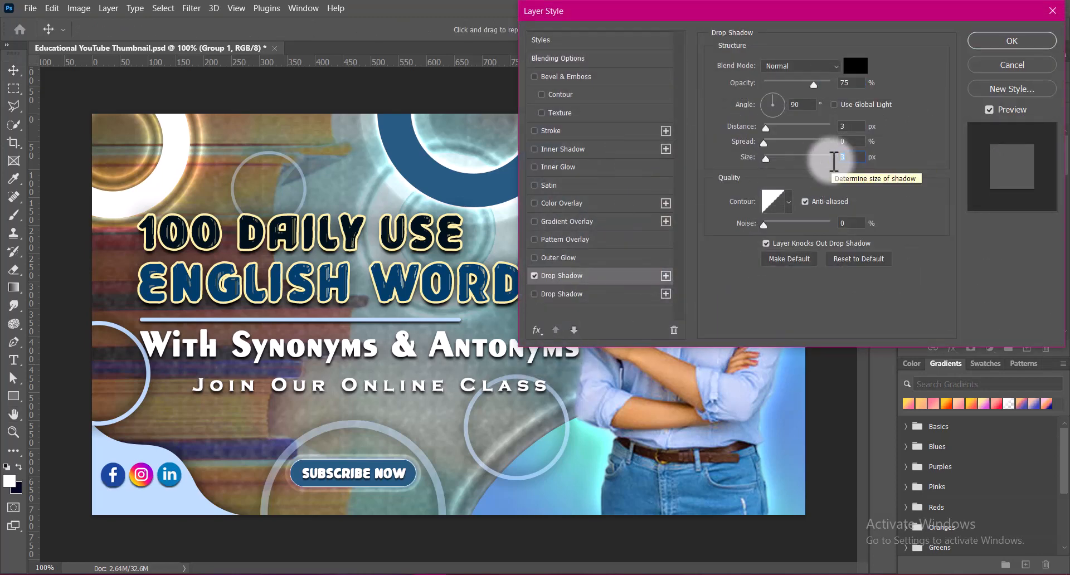
text(6)
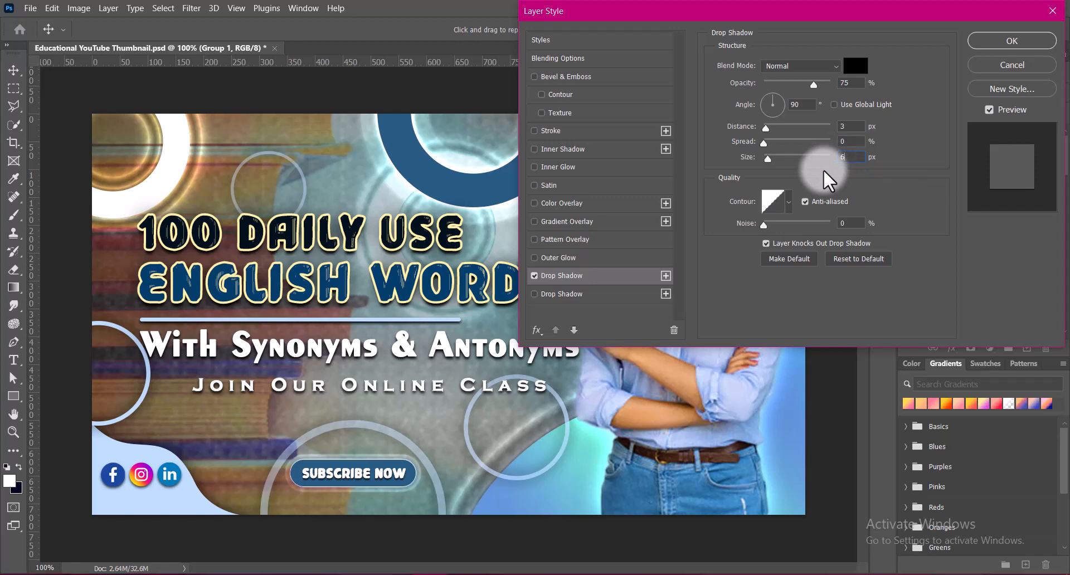
click(1006, 40)
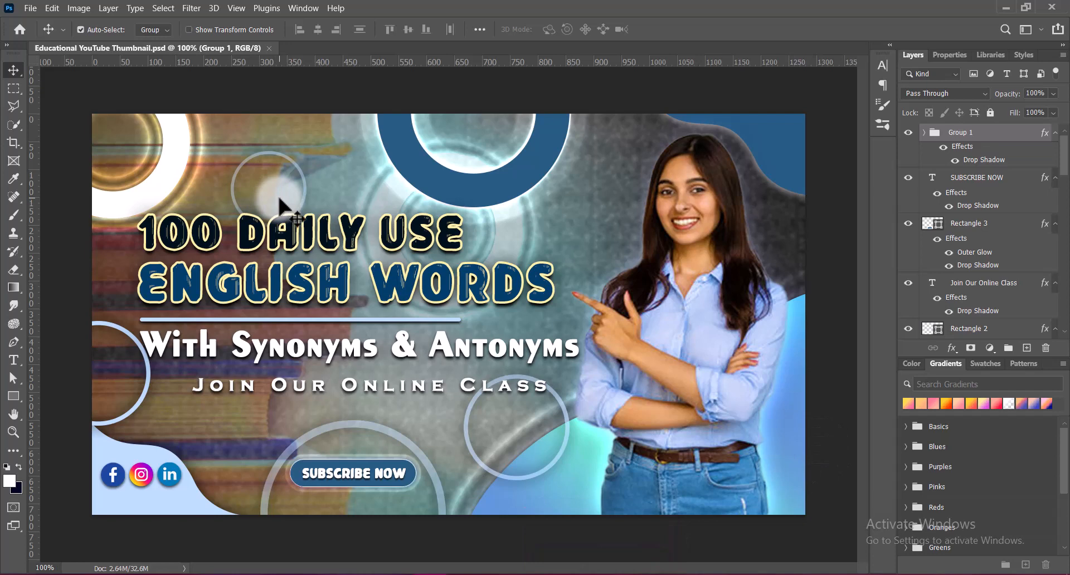
Step: Nudge the "Join Our Online Class" text about 20 px left and slightly up beneath the subtitle
scroll(468, 256, down, 1)
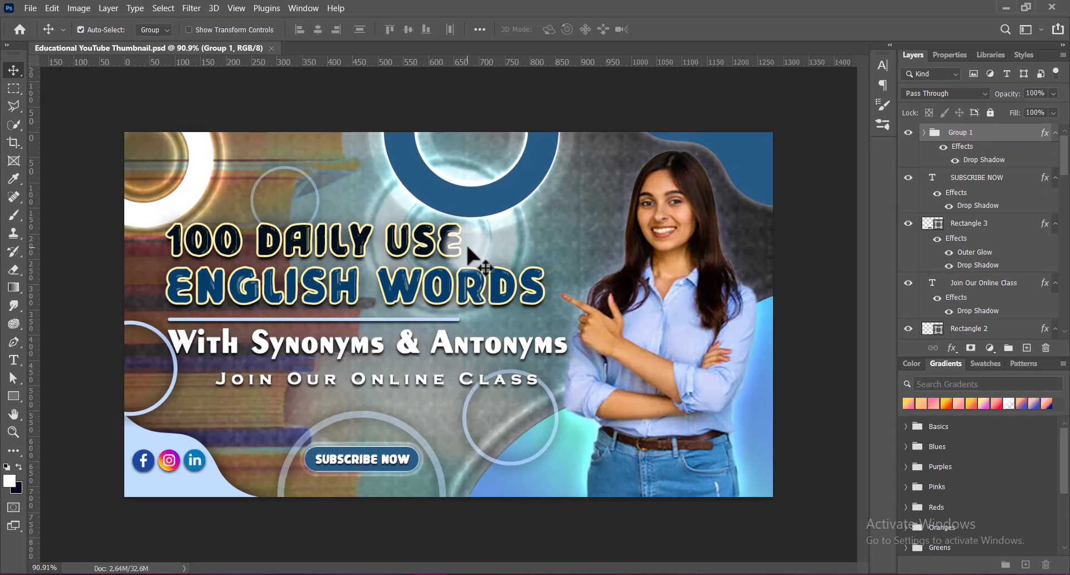
click(461, 383)
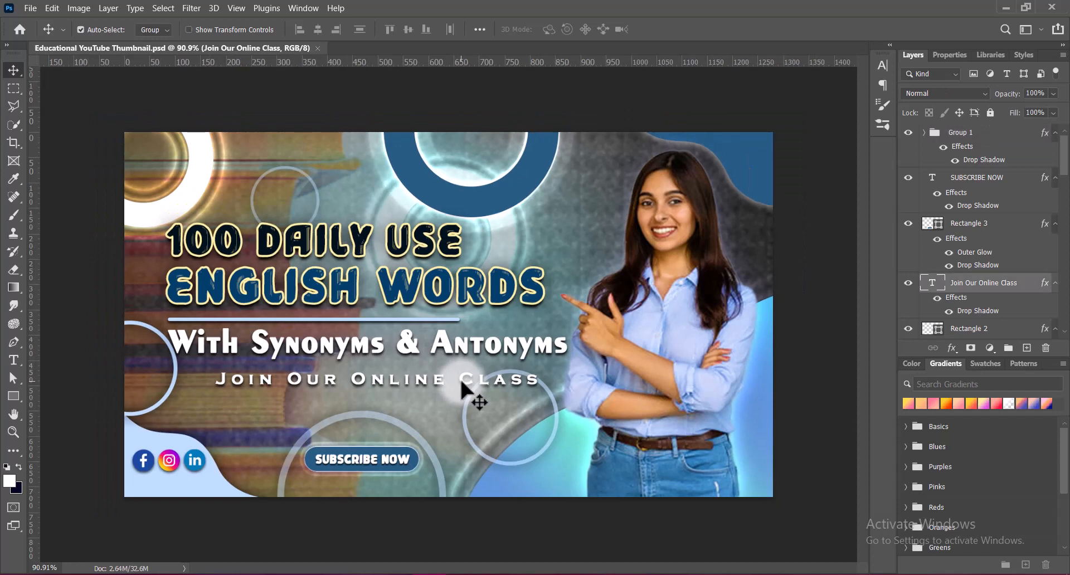
key(shift+Left)
key(shift+Left)
key(shift+Left)
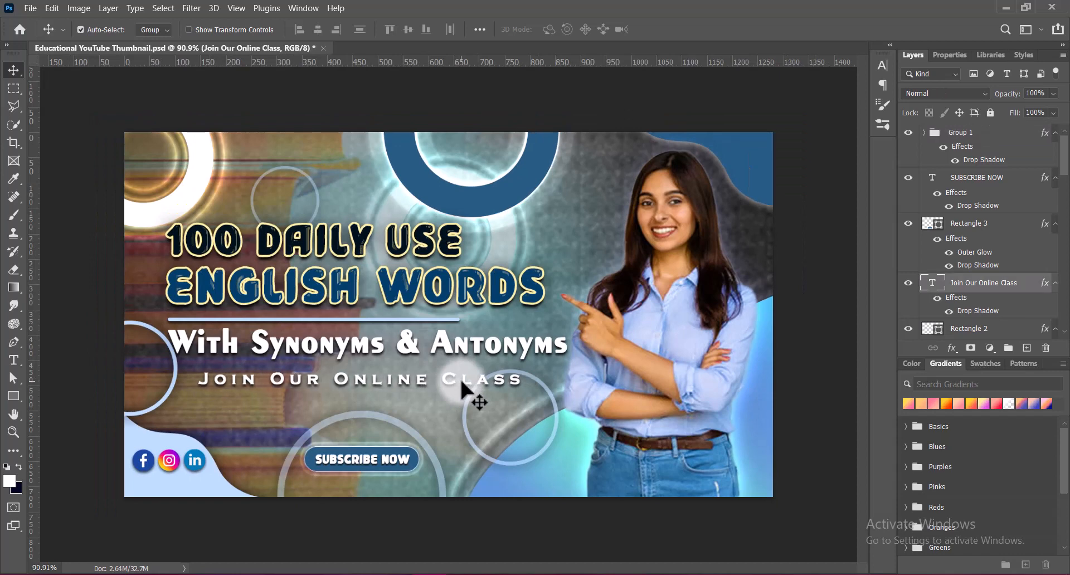
key(shift+Right)
key(Up)
key(Up)
key(Up)
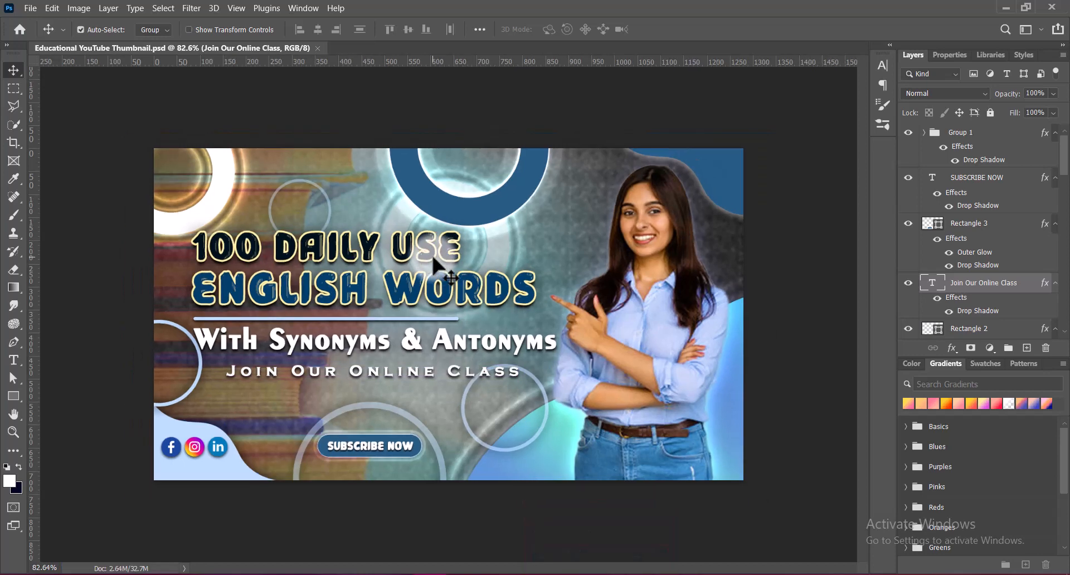
scroll(433, 257, up, 2)
scroll(433, 257, down, 2)
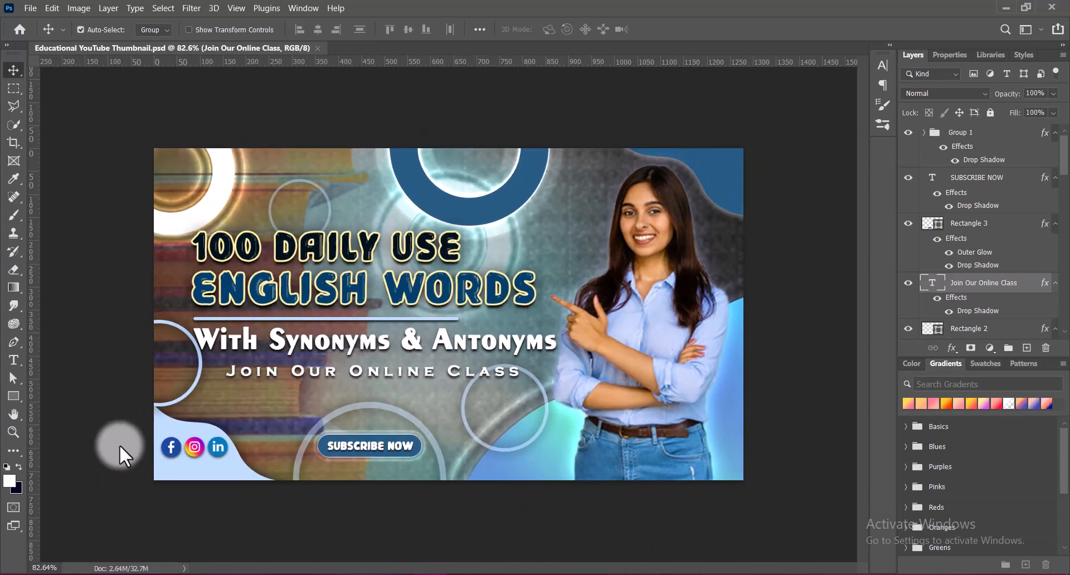
key(ctrl+0)
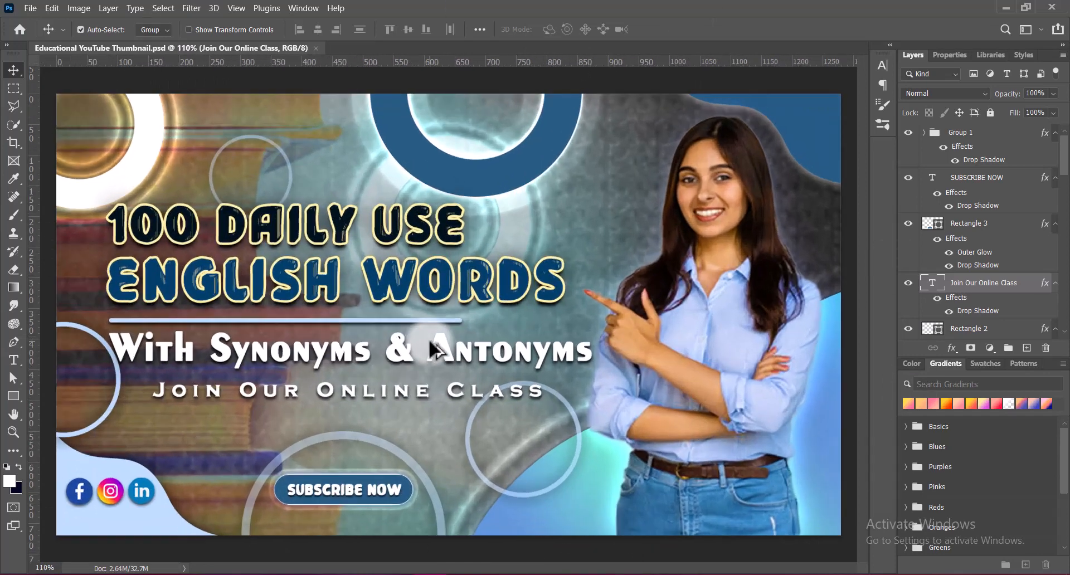
key(ctrl+minus)
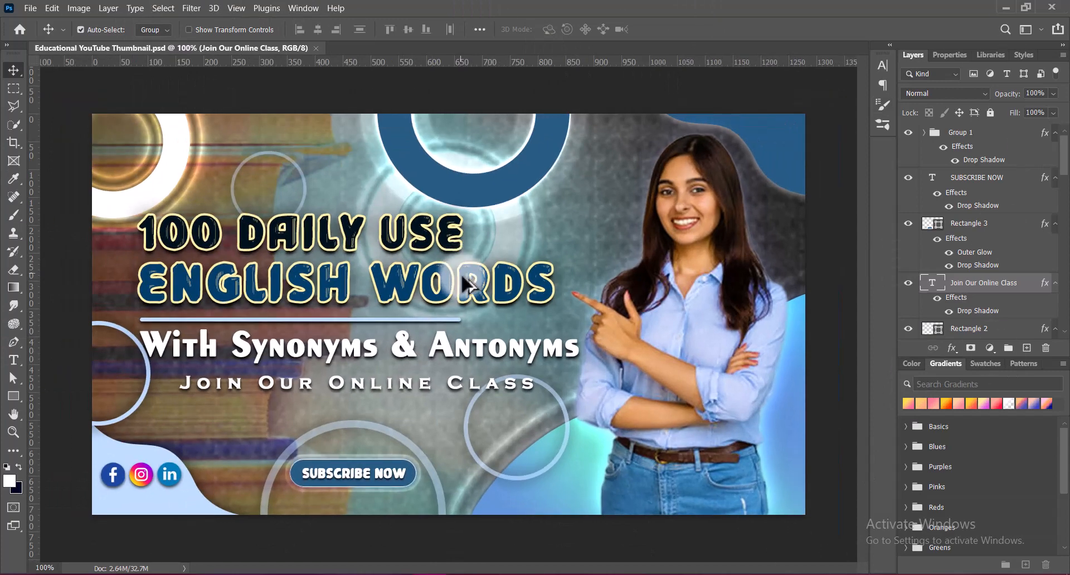
key(ctrl+minus)
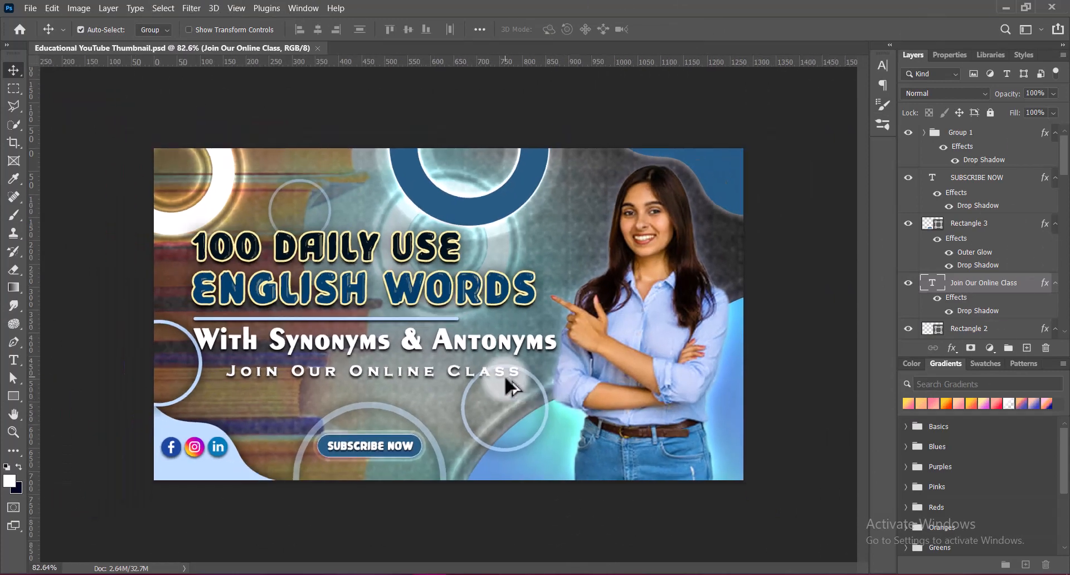
key(ctrl+plus)
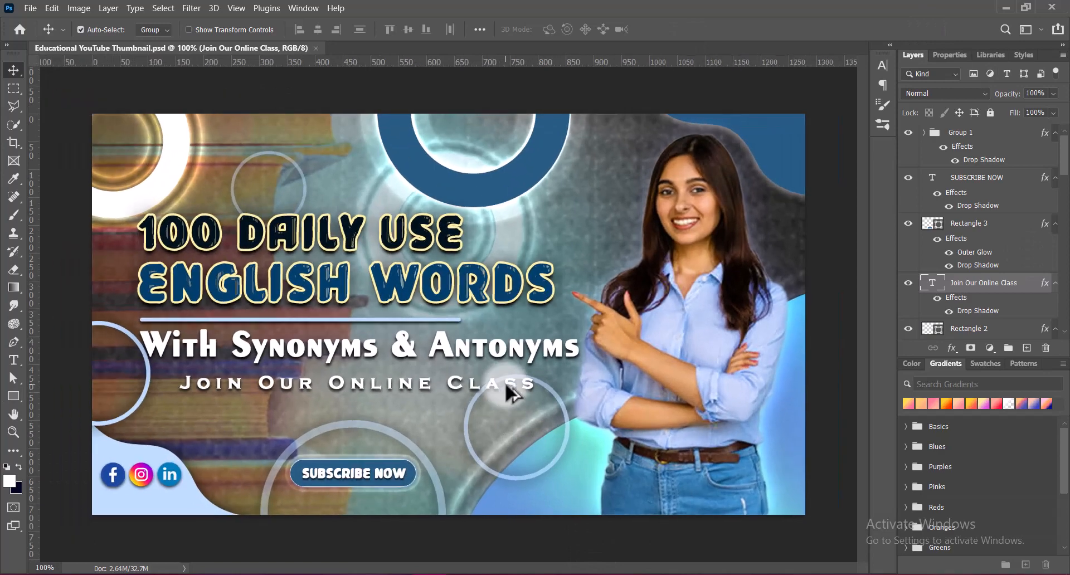
key(ctrl+0)
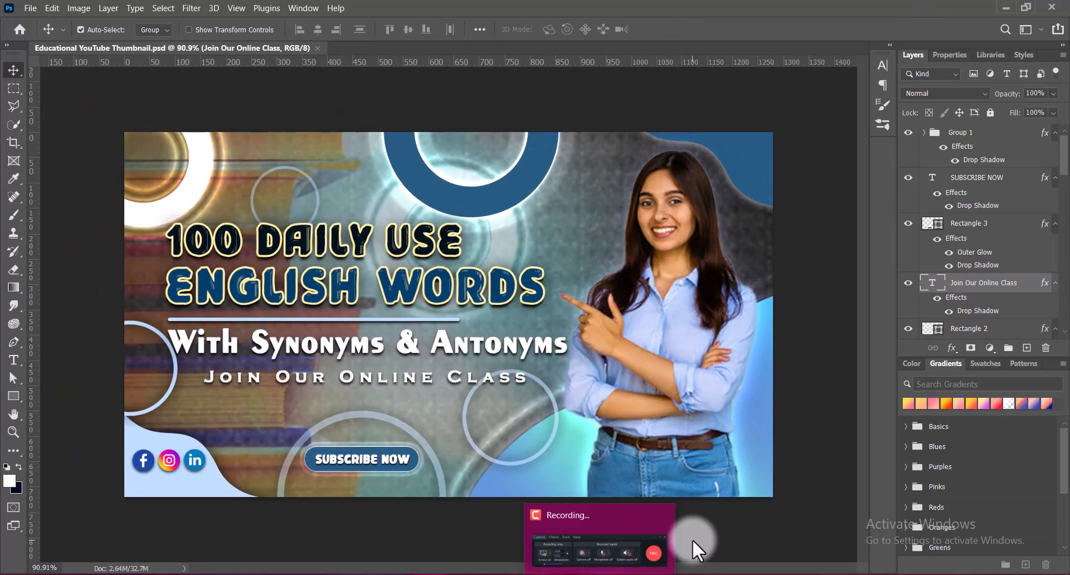